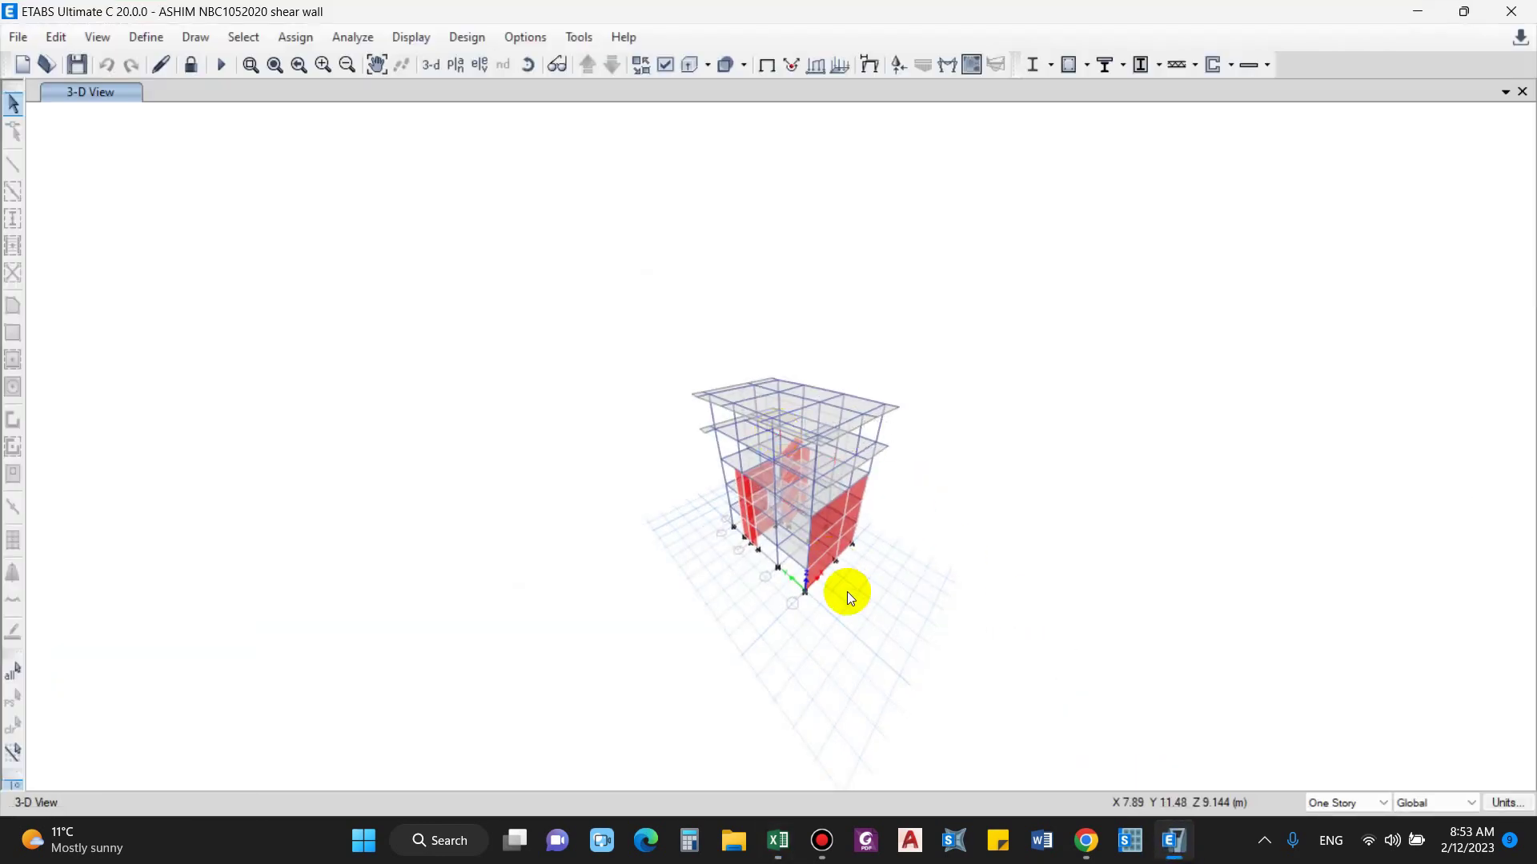
# Zoom the ETABS 3-D model, then show the PLINTH plan with its Fz support reactions.
pyautogui.moveTo(848, 596); pyautogui.dragTo(725, 433)
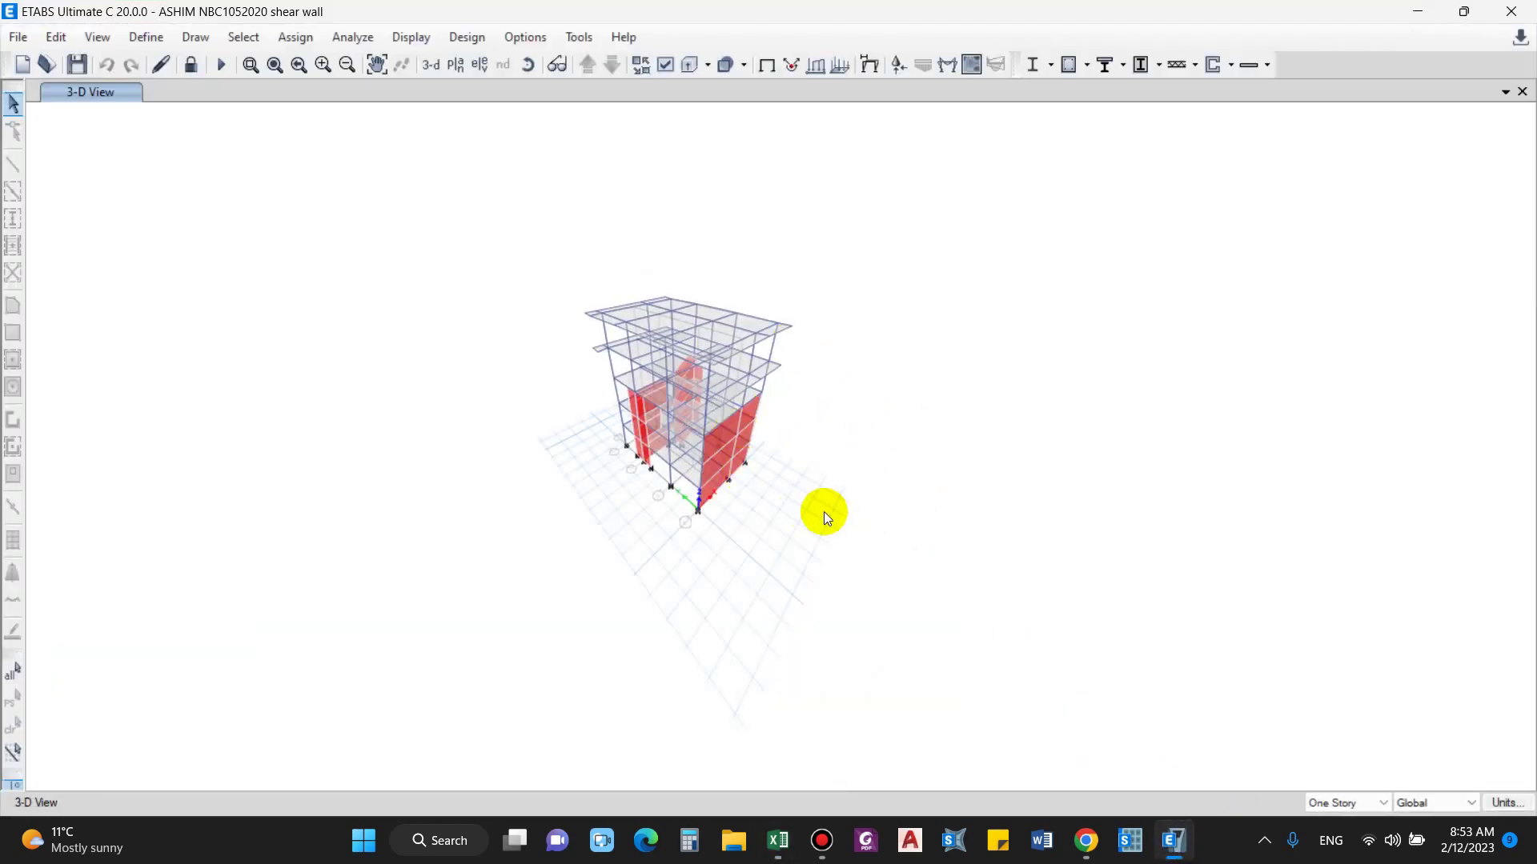
pyautogui.scroll(5, 736, 490)
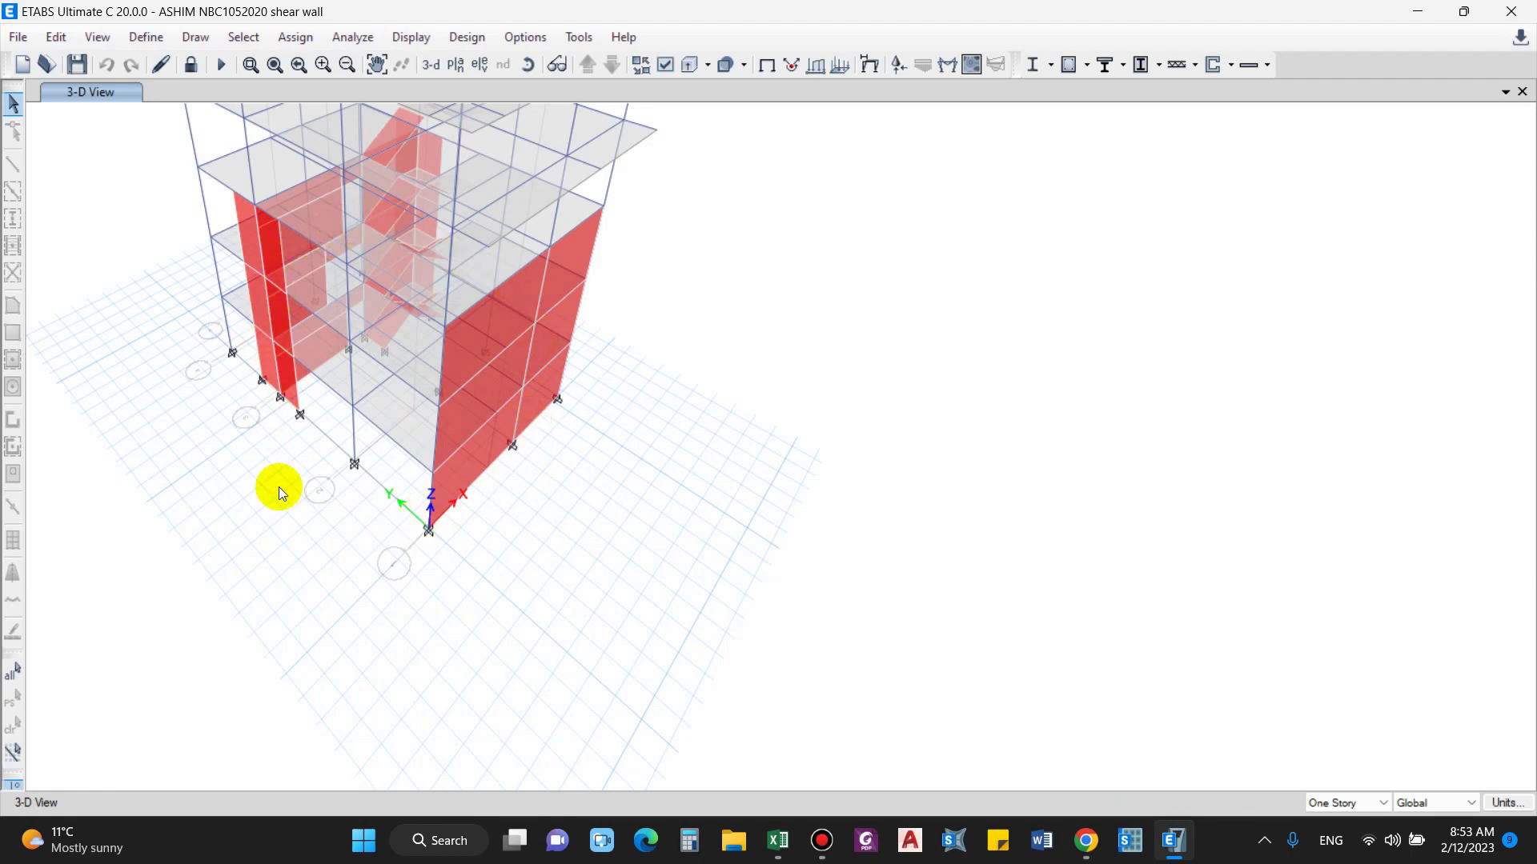
pyautogui.scroll(3, 454, 512)
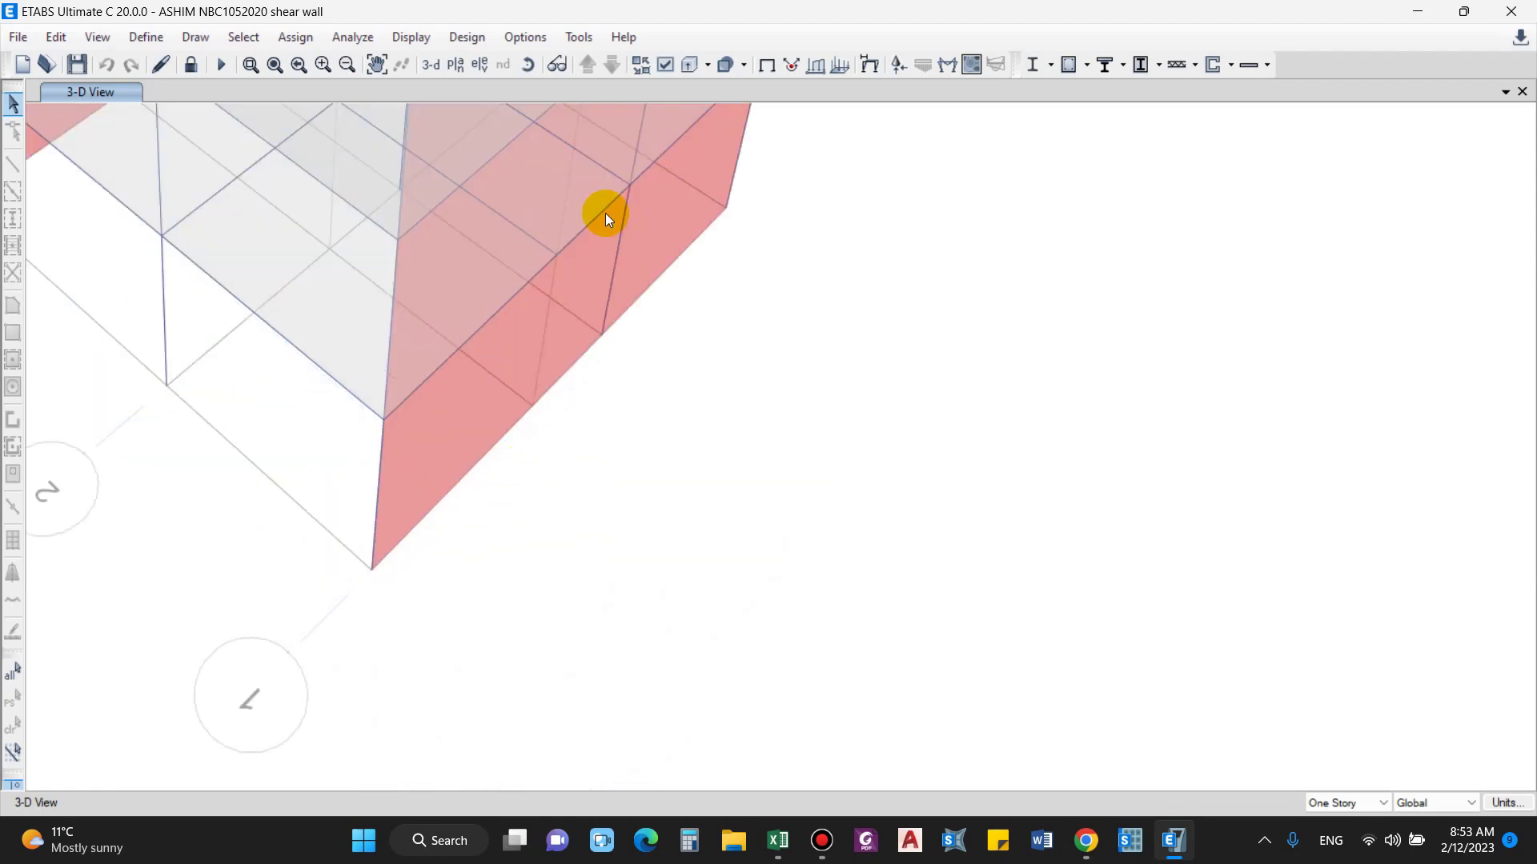
pyautogui.click(470, 66)
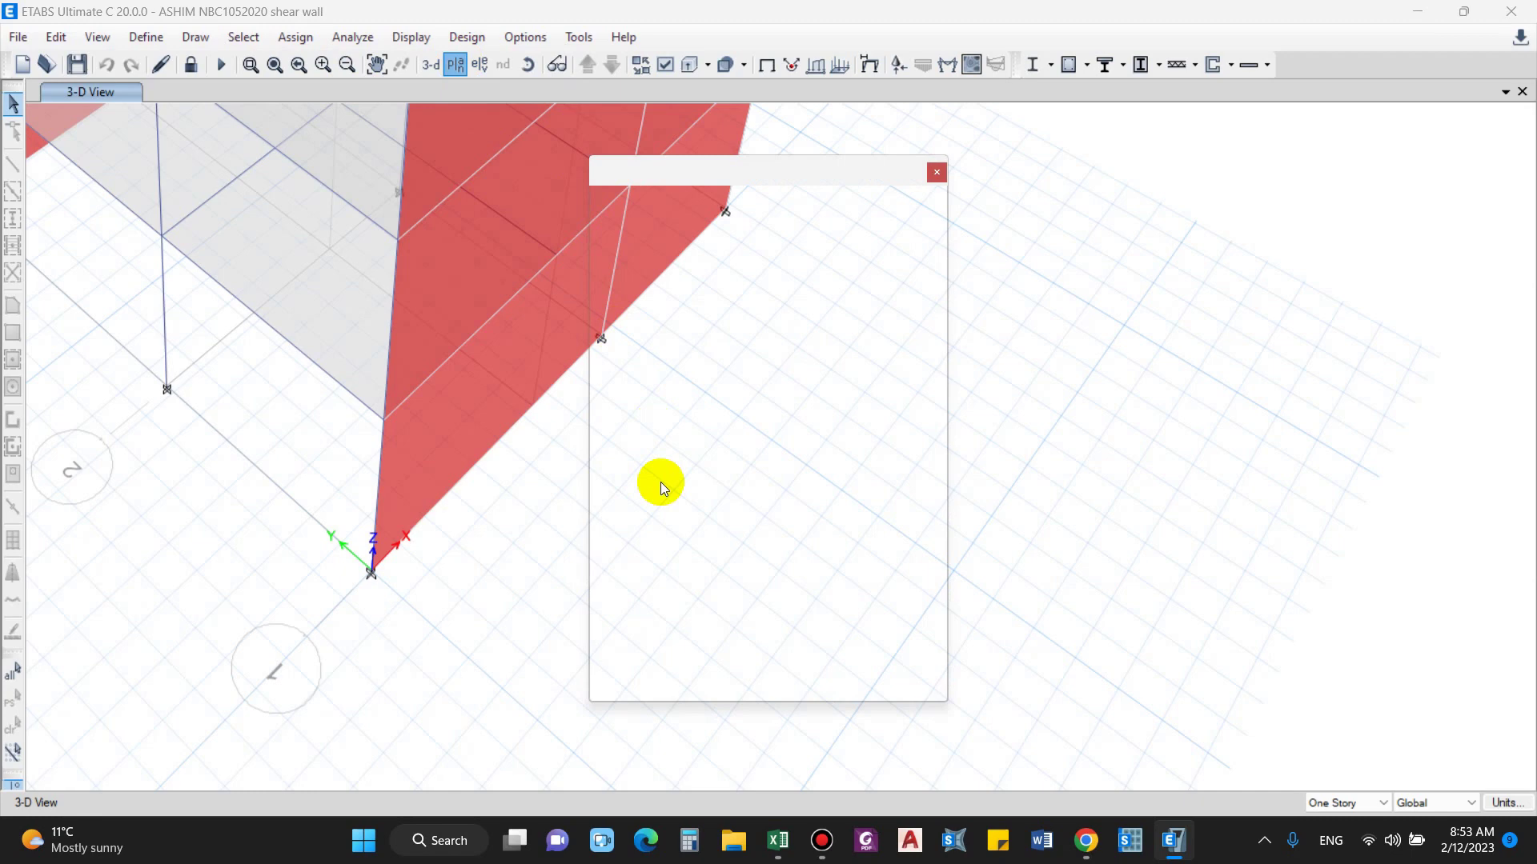
pyautogui.click(680, 435)
pyautogui.click(680, 659)
pyautogui.moveTo(344, 486); pyautogui.dragTo(333, 497)
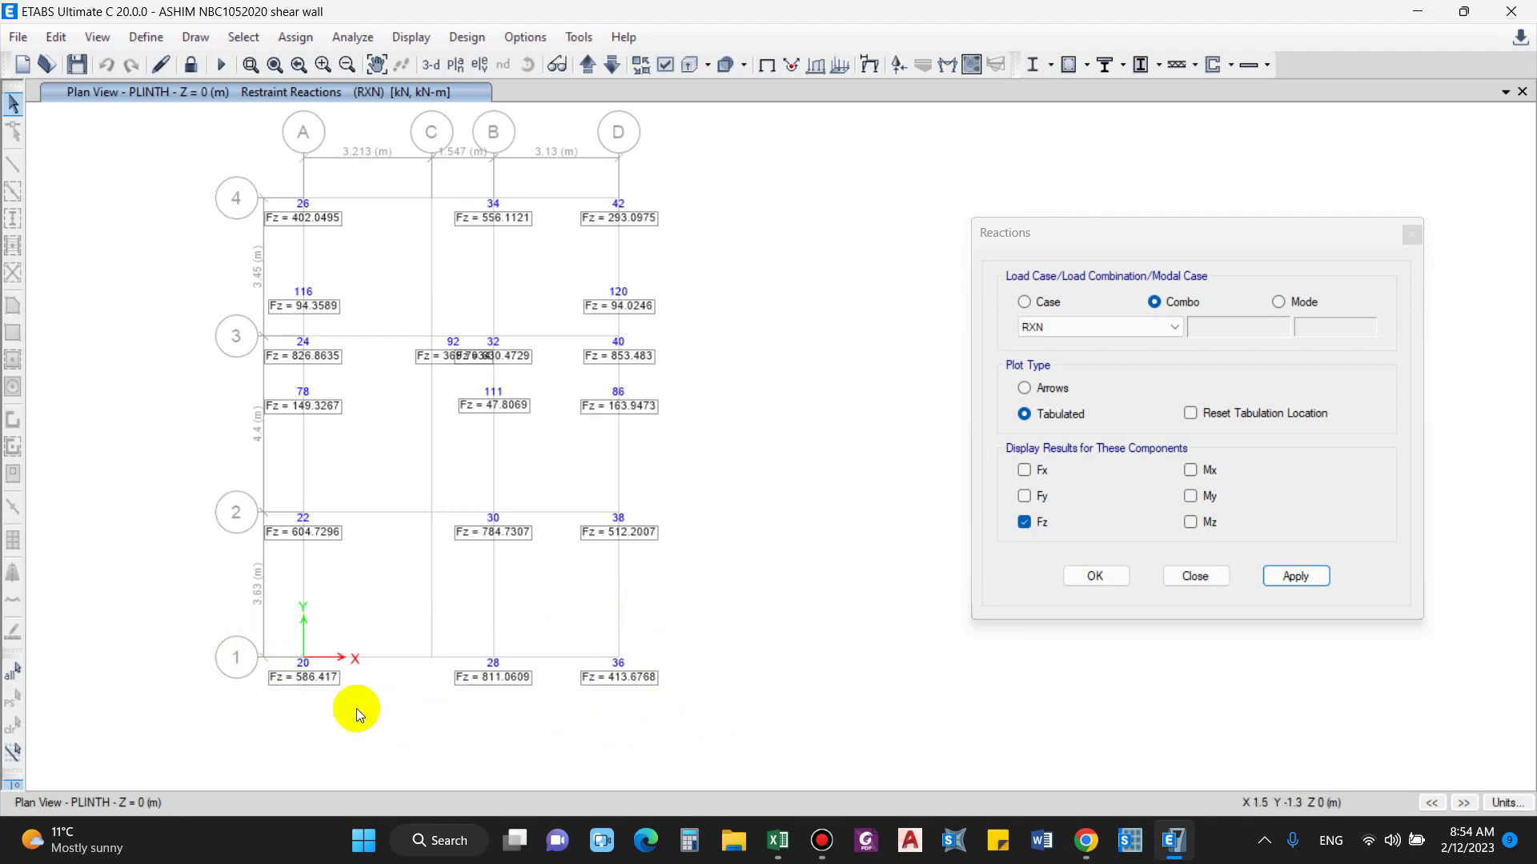
# Back in the footing workbook, set the column size in F6 to 400 mm.
pyautogui.click(778, 840)
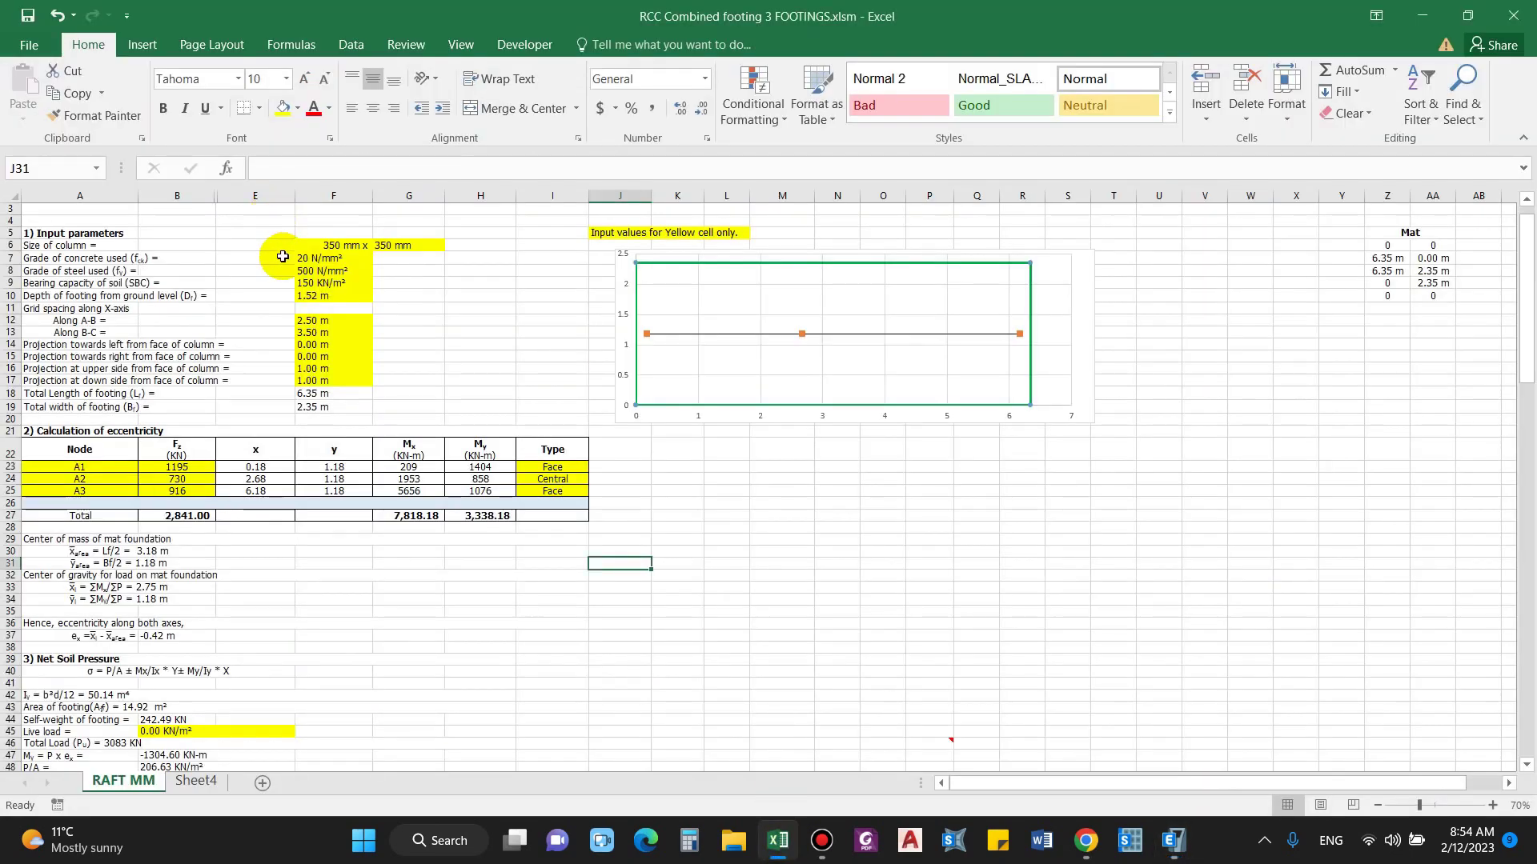
pyautogui.click(80, 245)
pyautogui.click(323, 248)
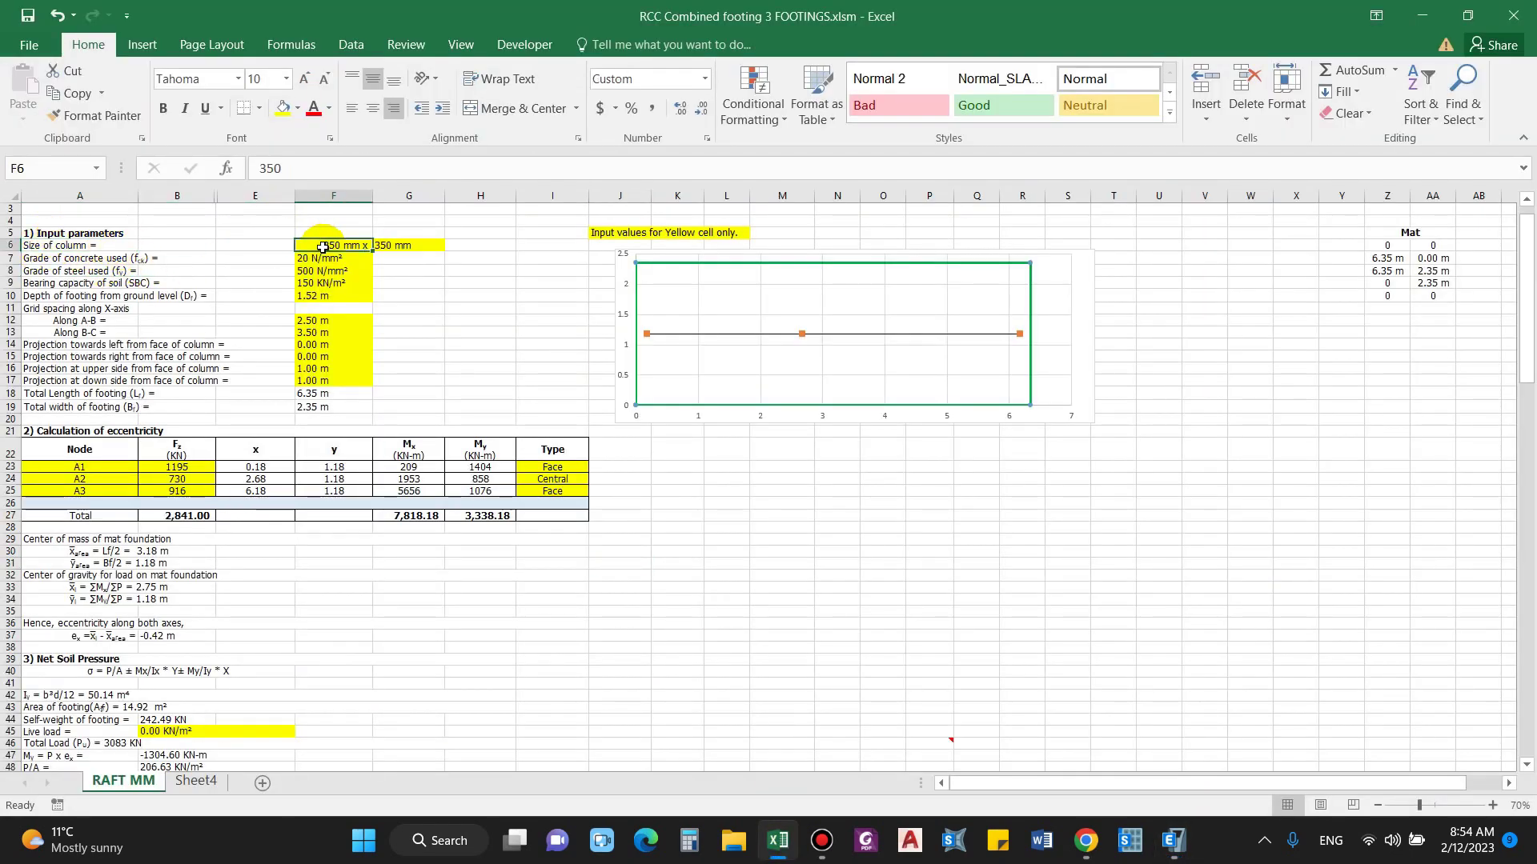
pyautogui.write('400')
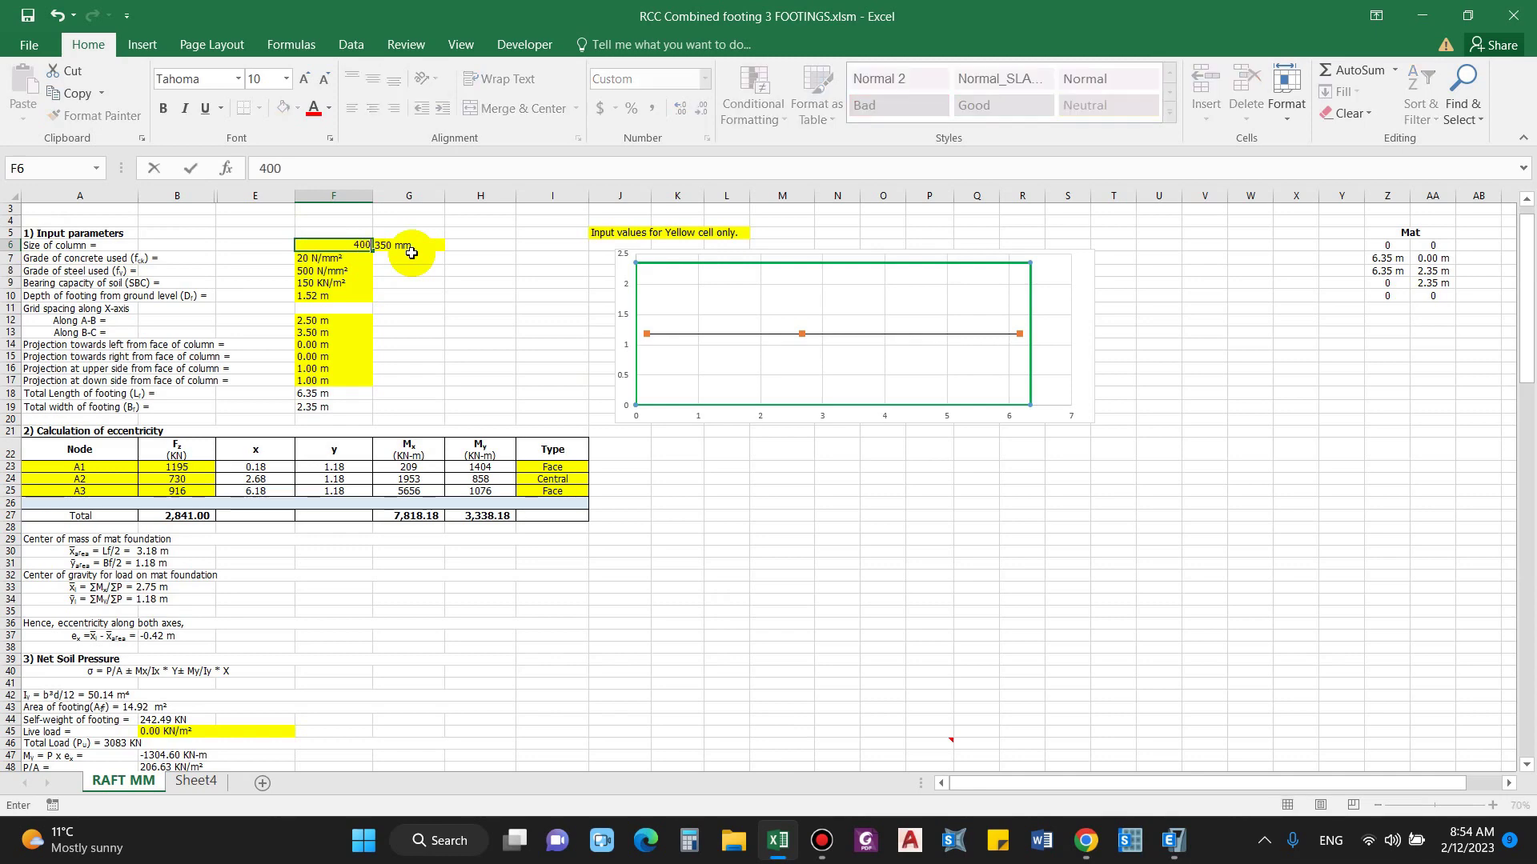
pyautogui.press('Return')
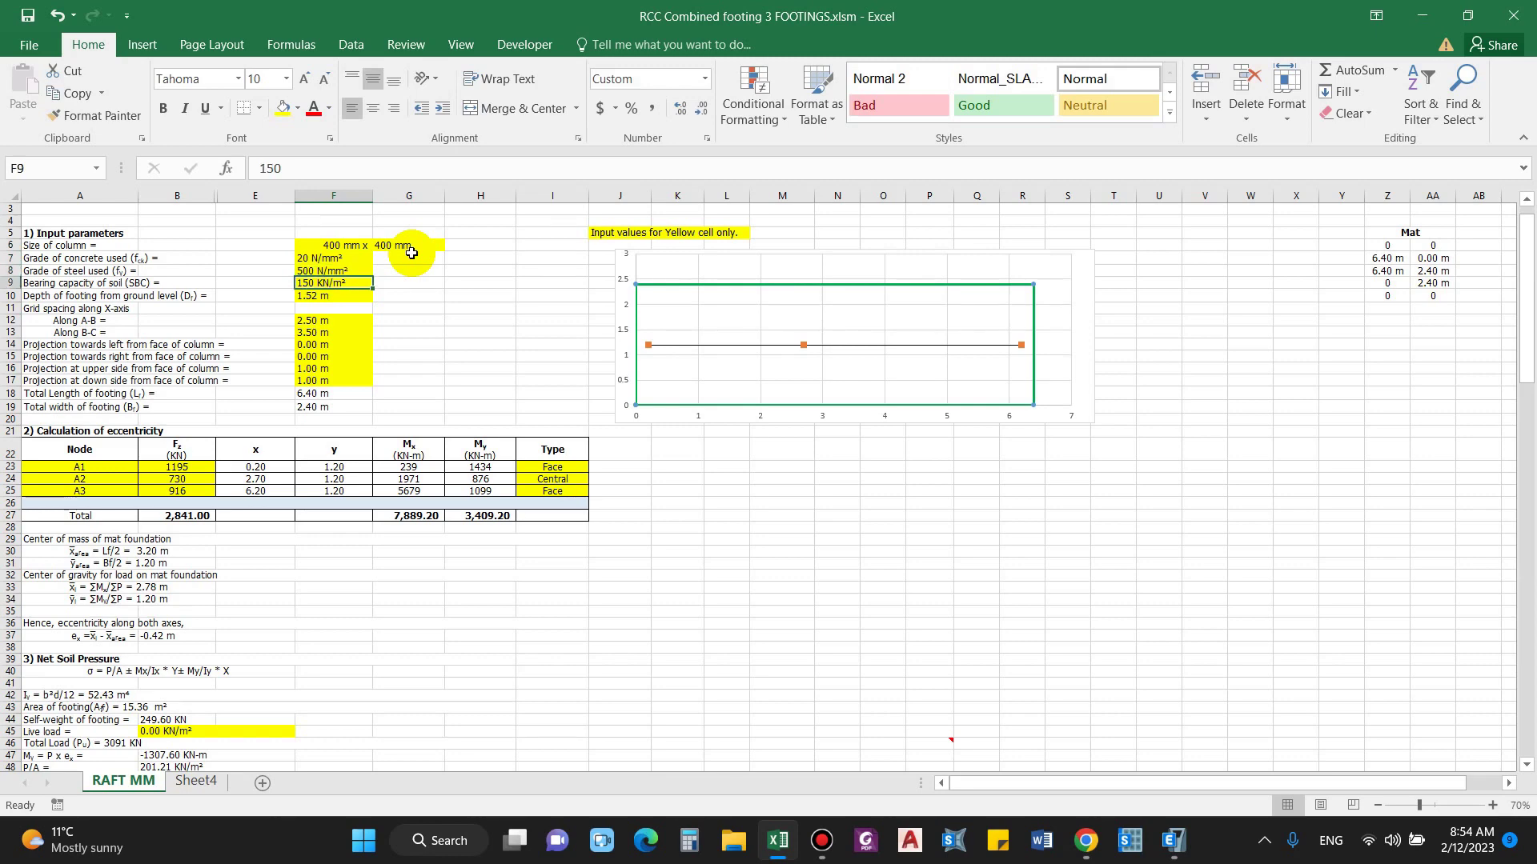
# Set the soil bearing capacity to 130 kN/m².
pyautogui.write('1')
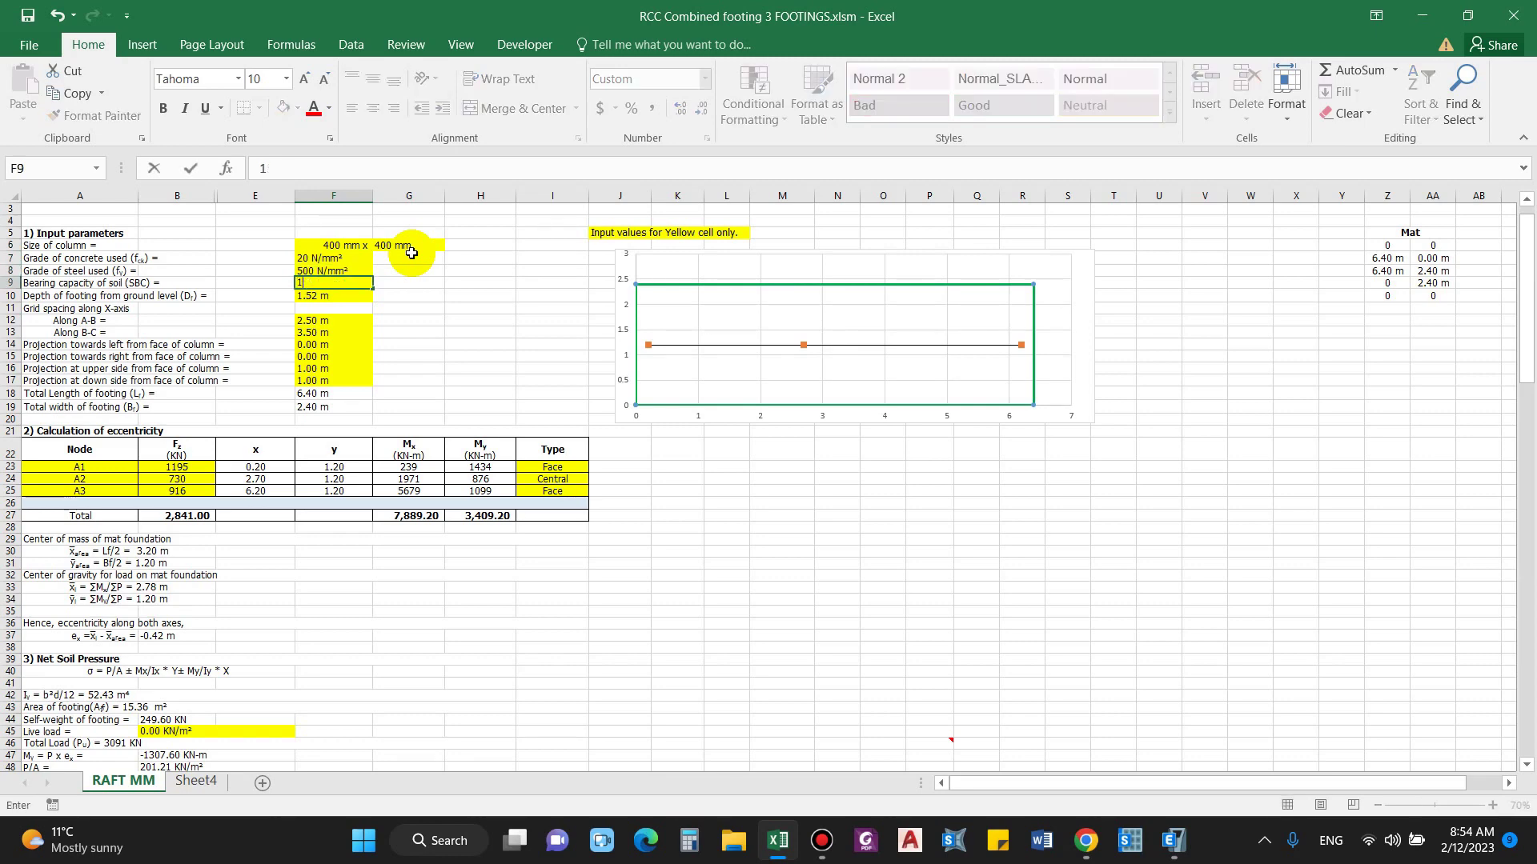
pyautogui.write('30')
pyautogui.press('Return')
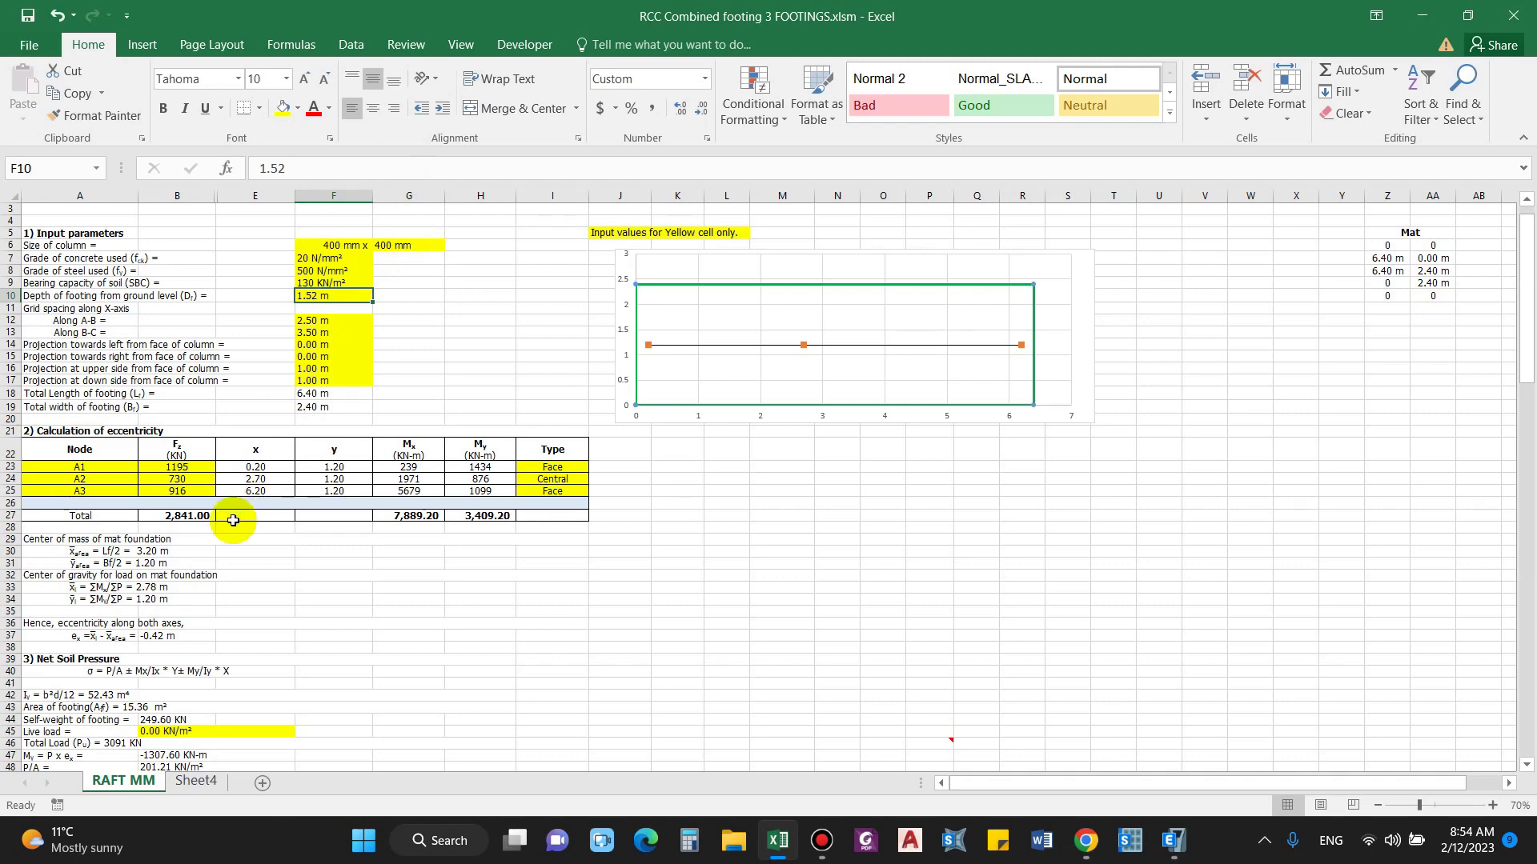
pyautogui.scroll(-1, 189, 626)
pyautogui.scroll(1, 231, 644)
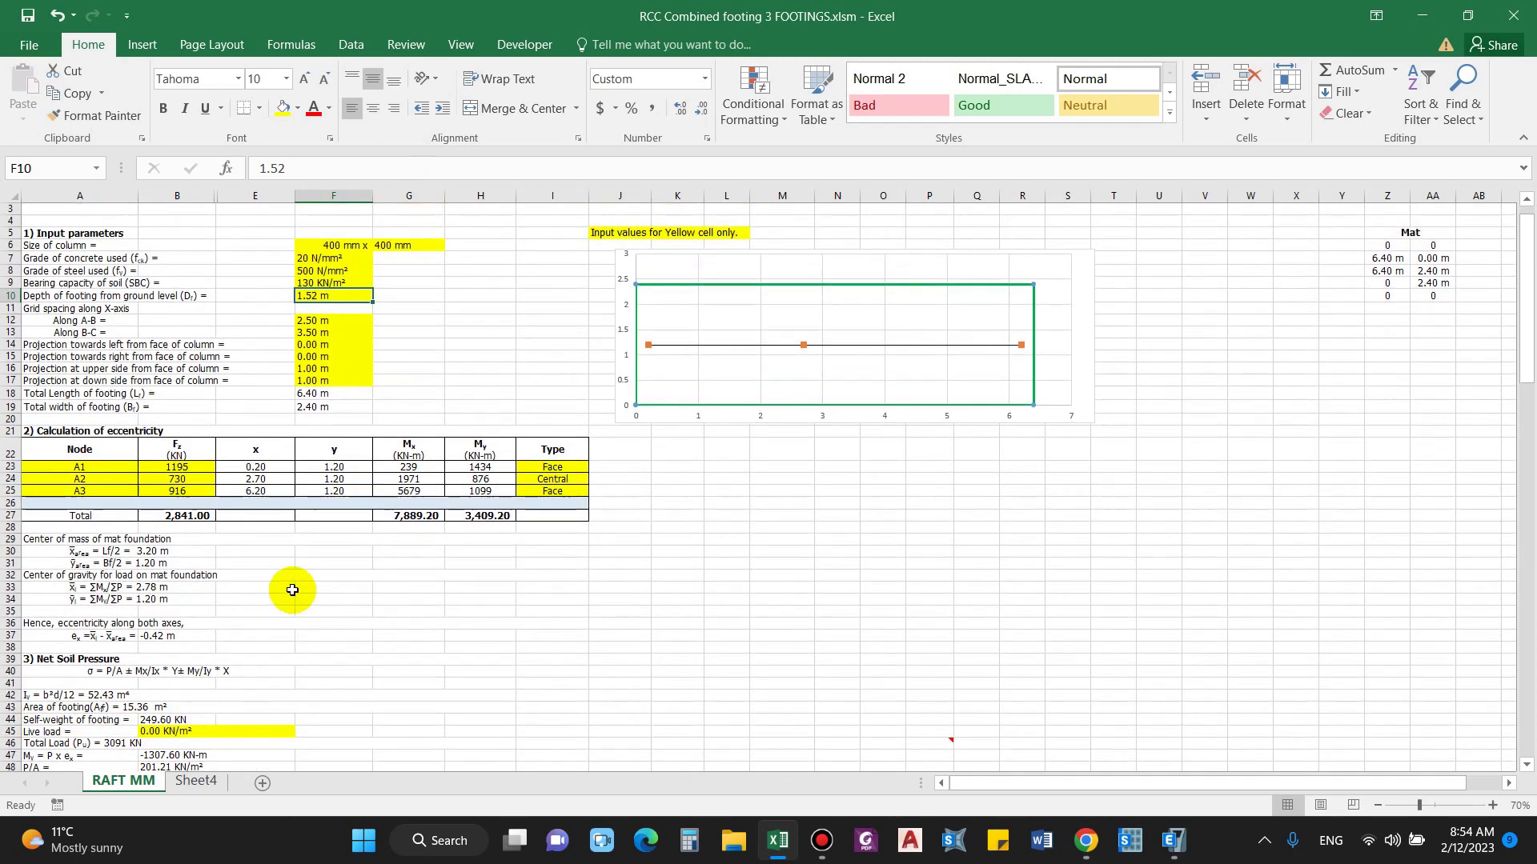
# Check the grid names in ETABS and label the first X spacing in A12 Along A-B.
pyautogui.click(112, 320)
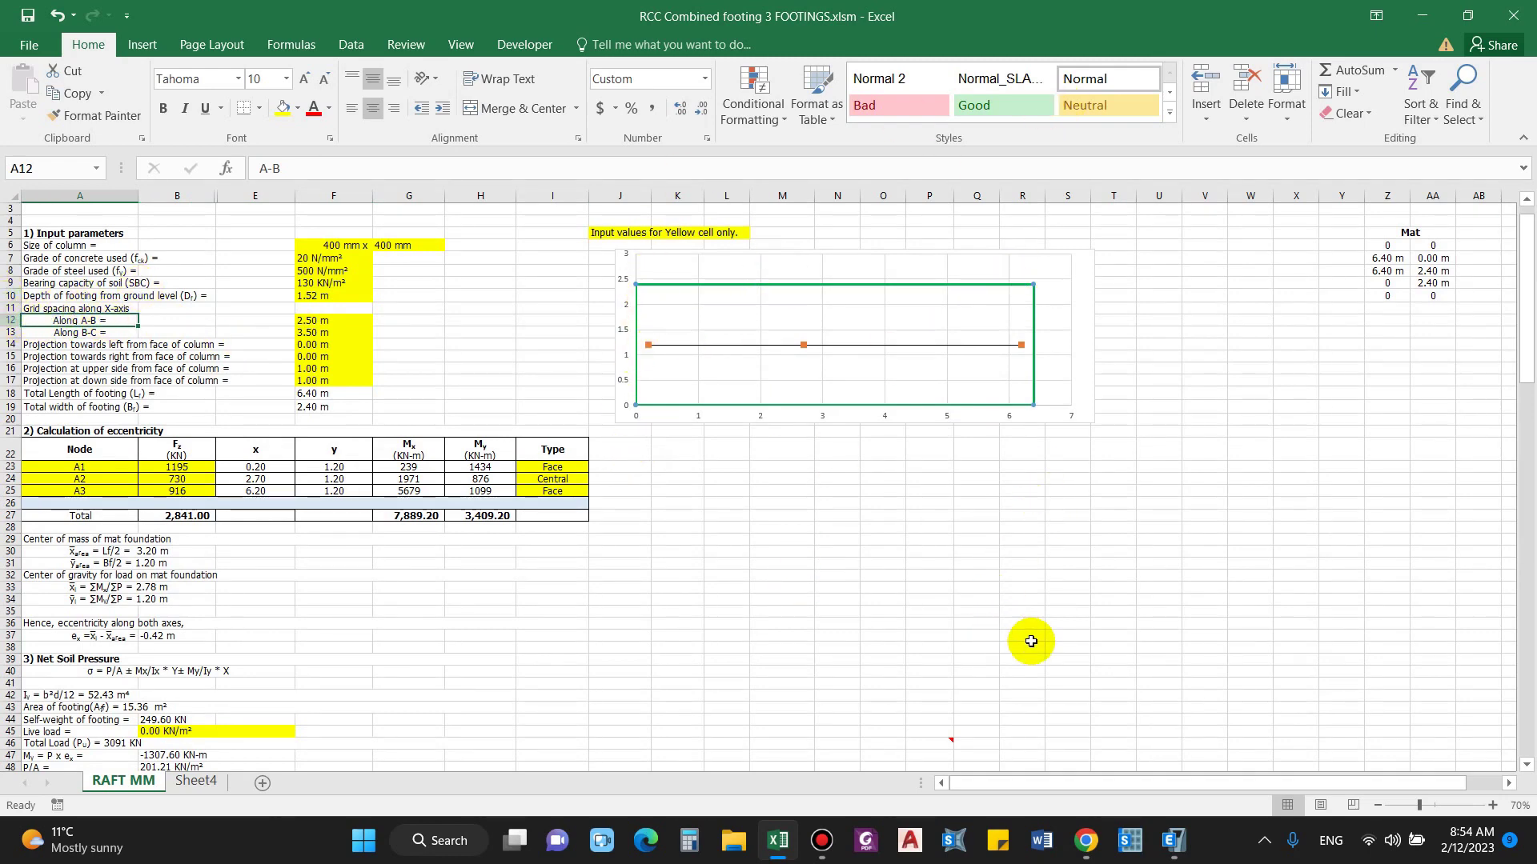
pyautogui.click(1174, 841)
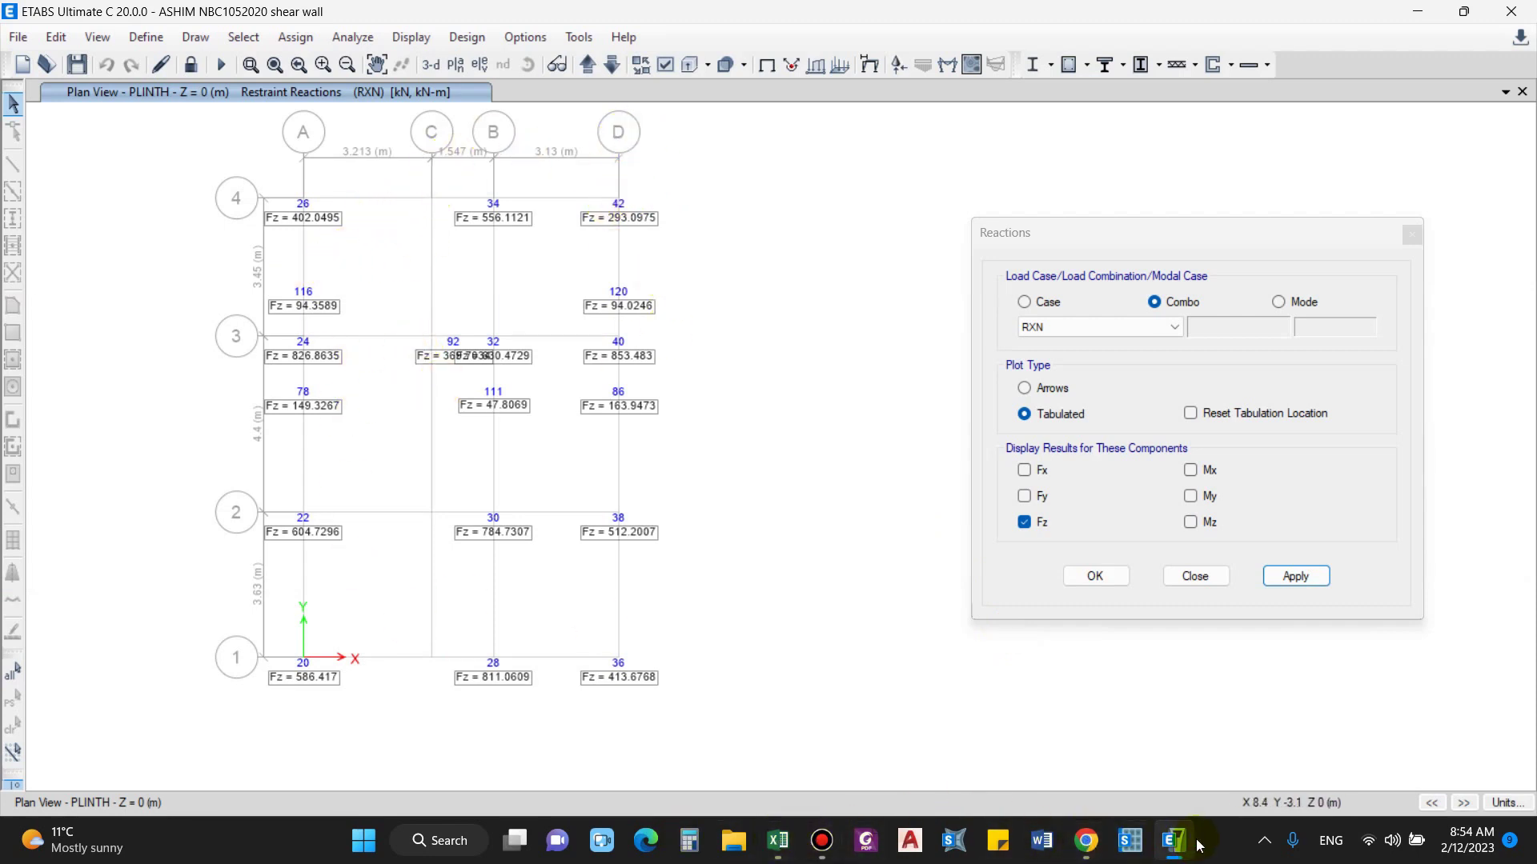
pyautogui.click(779, 840)
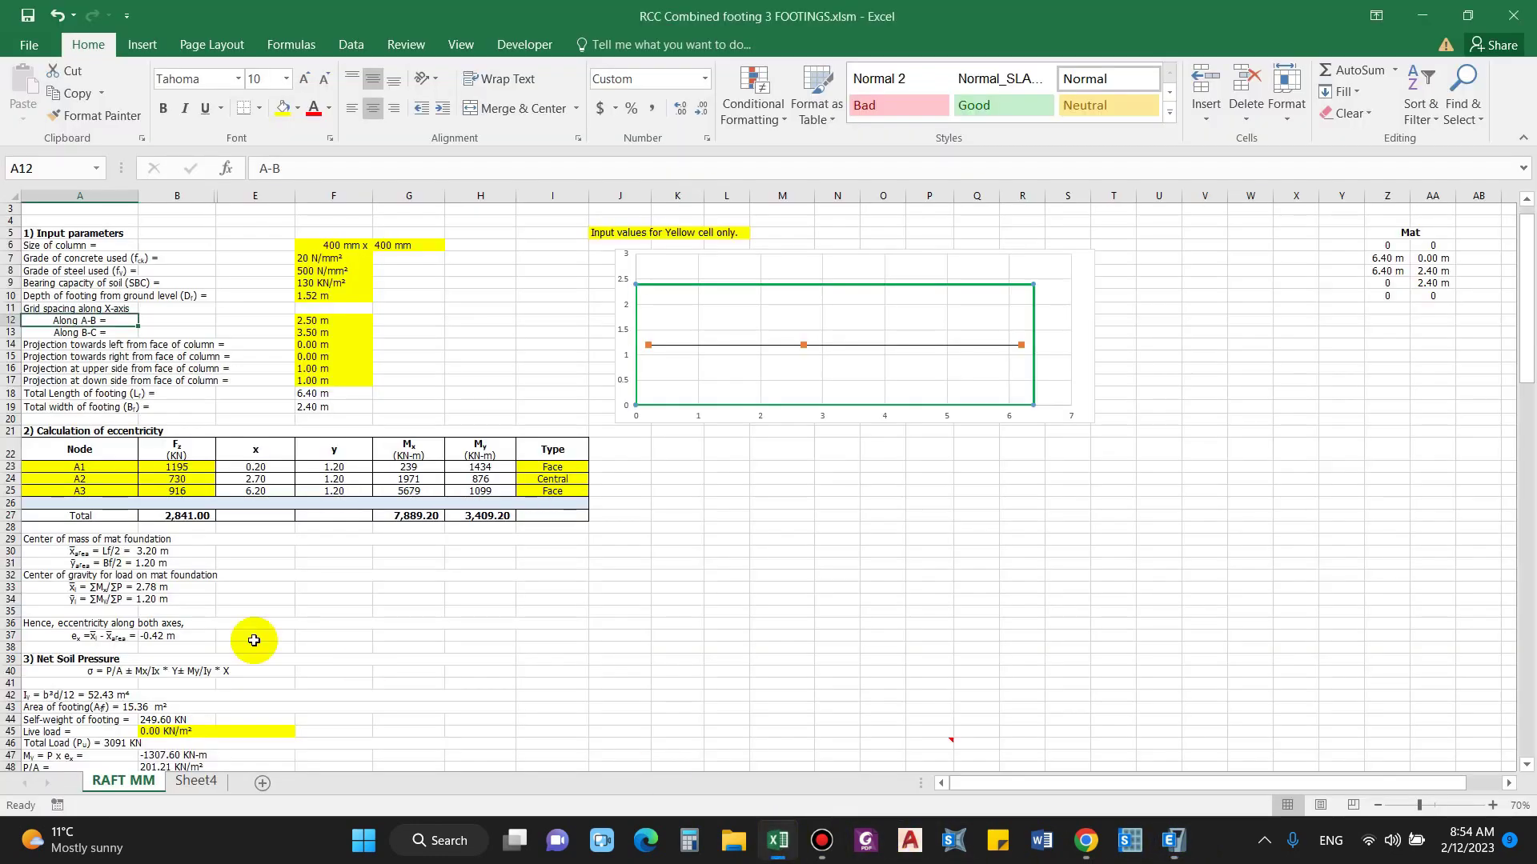
pyautogui.write('a')
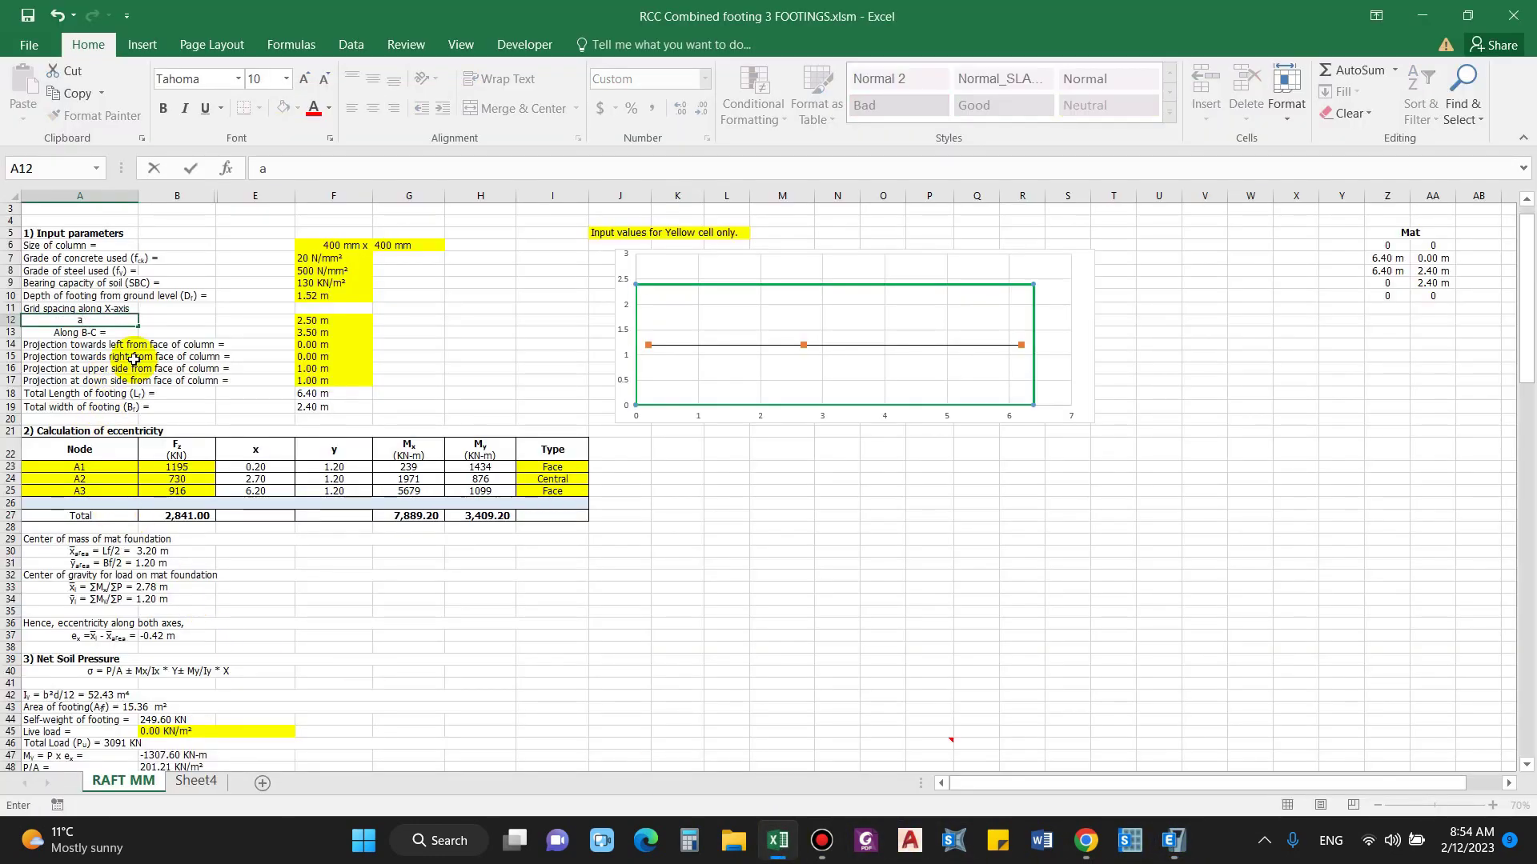
pyautogui.write('-b')
pyautogui.press('Return')
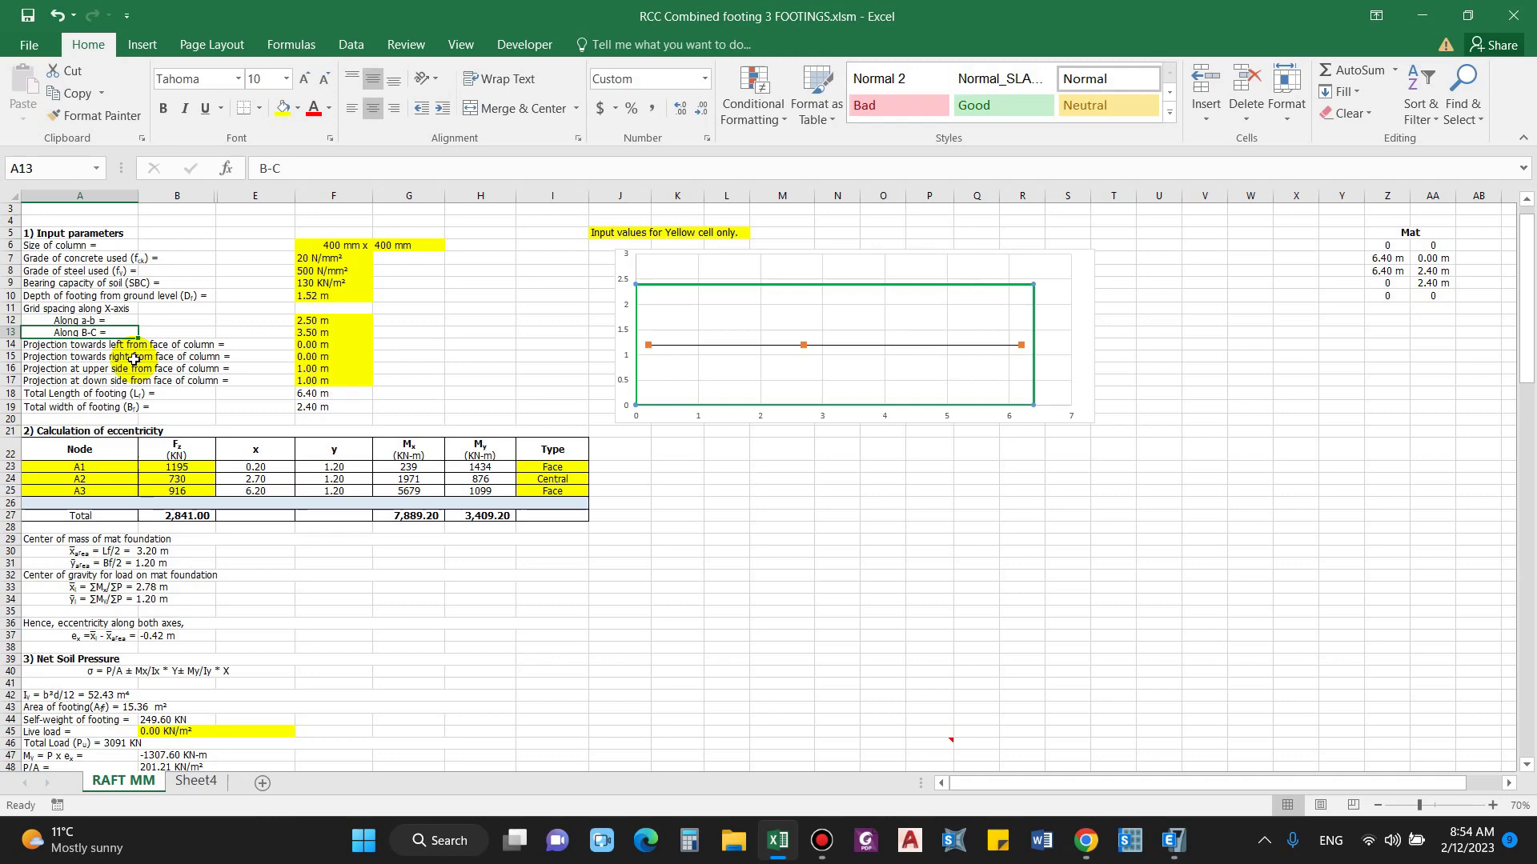
pyautogui.write('A')
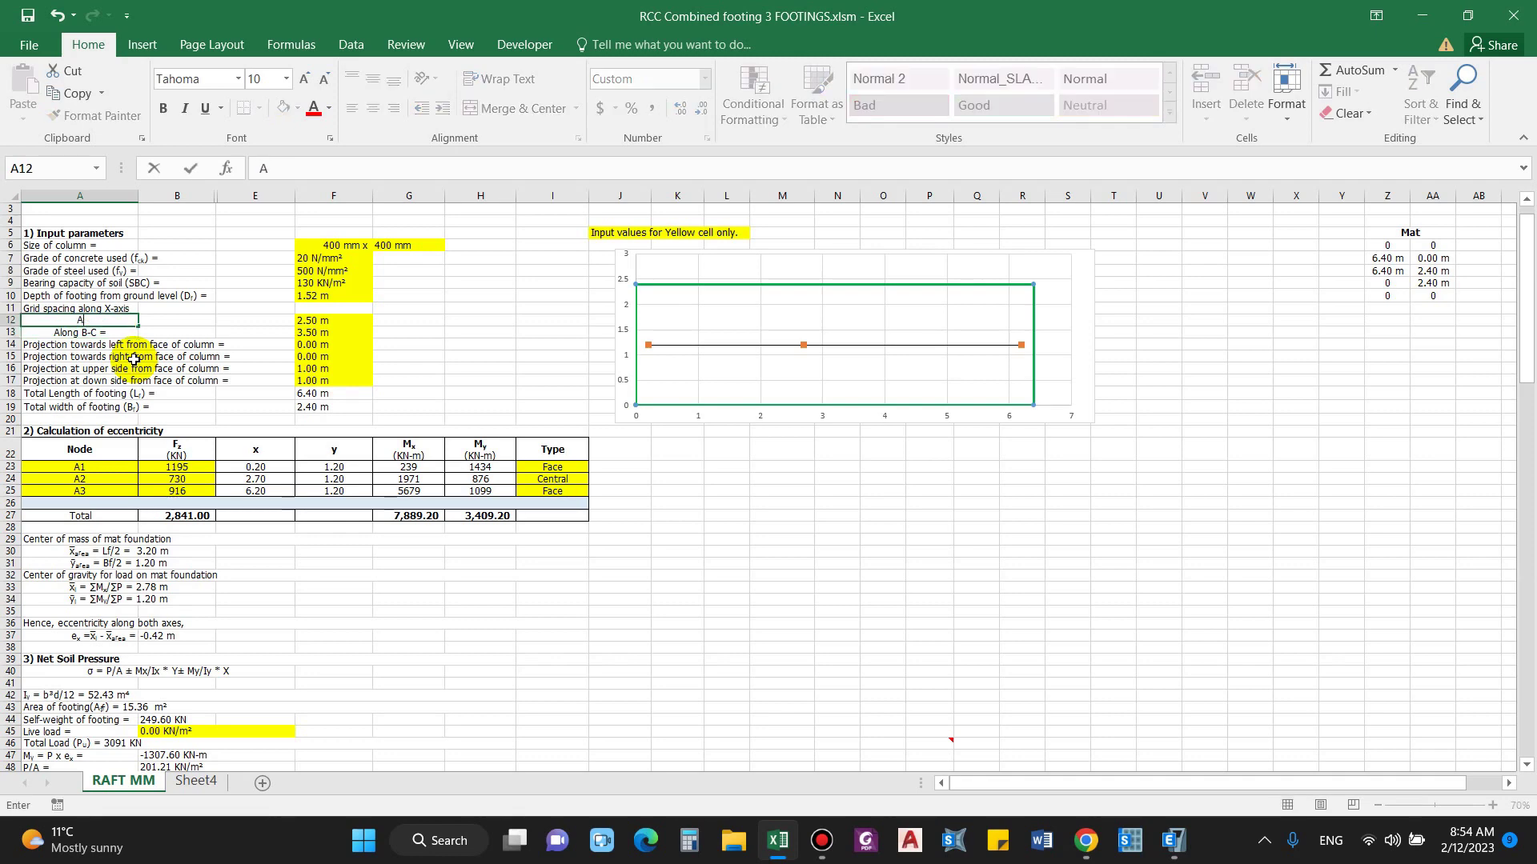
pyautogui.write('-B')
pyautogui.press('Return')
# Label the second X spacing B-D, then check the grid spacings in ETABS.
pyautogui.write('B-')
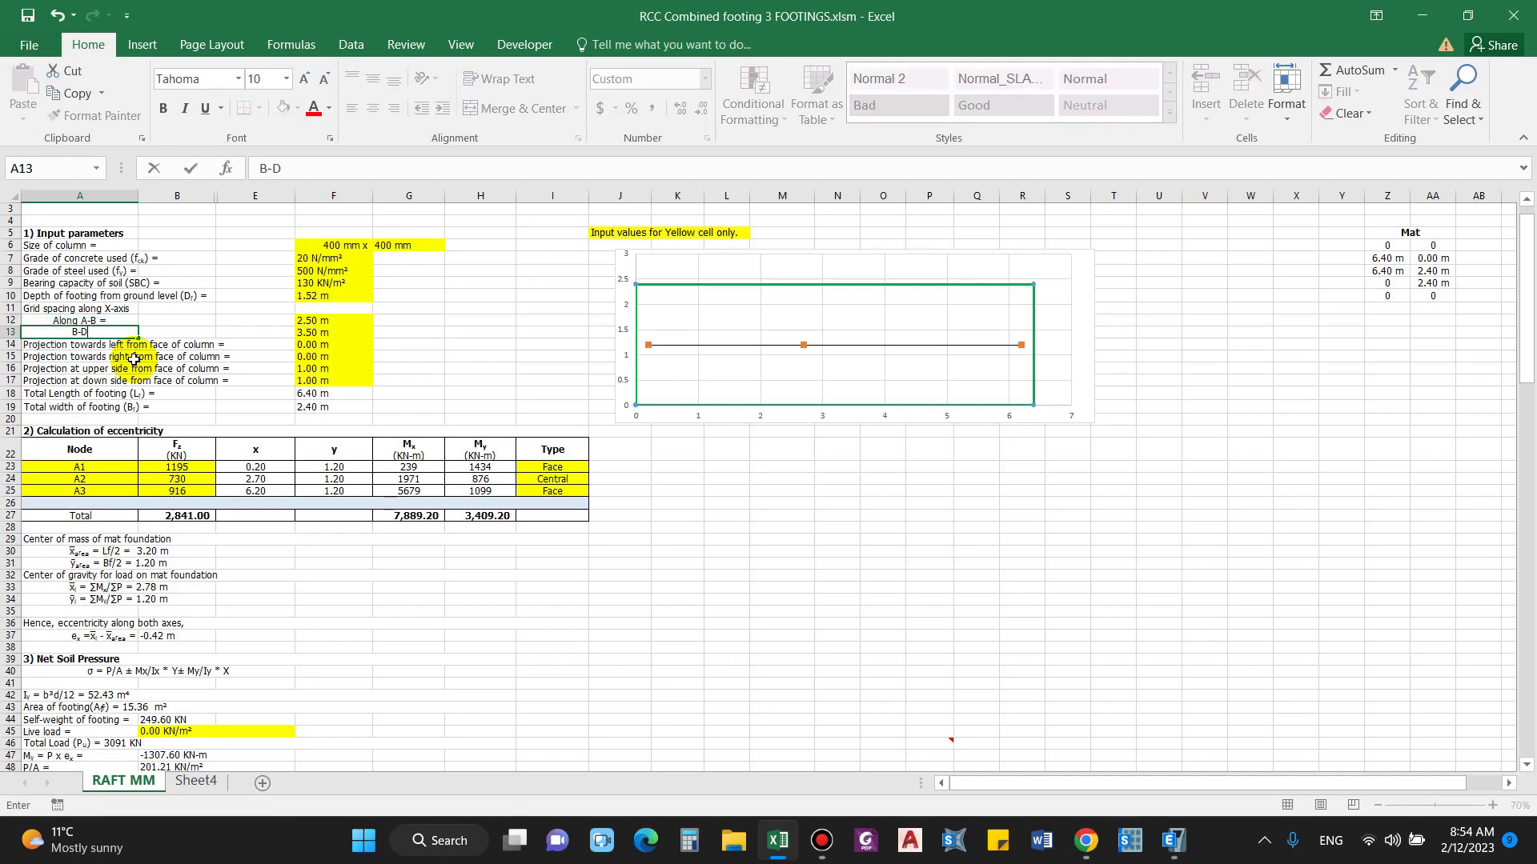
pyautogui.write('D')
pyautogui.press('Return')
pyautogui.click(1175, 840)
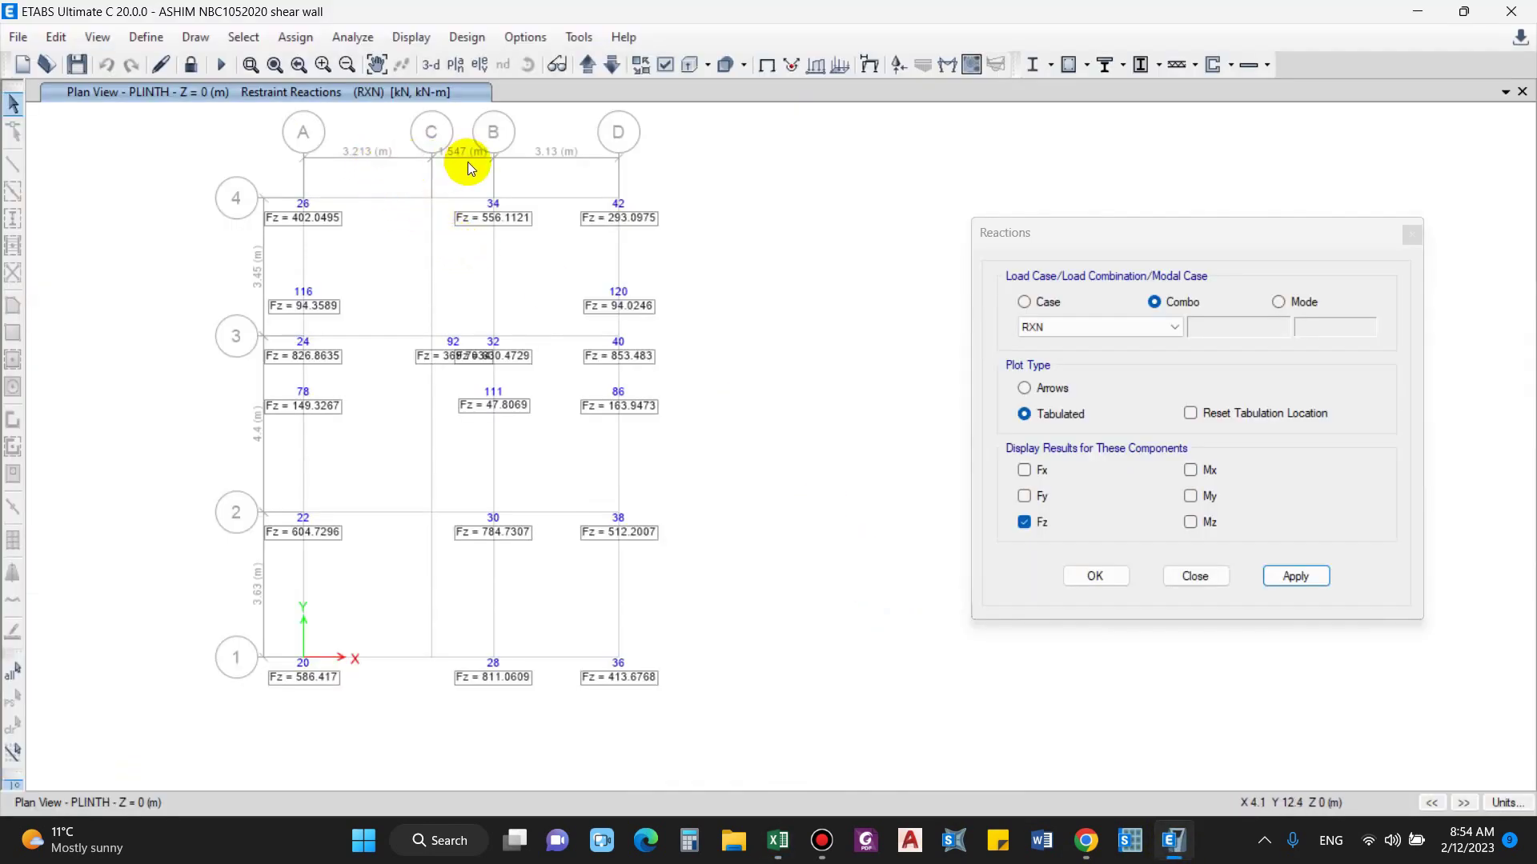
pyautogui.moveTo(496, 661)
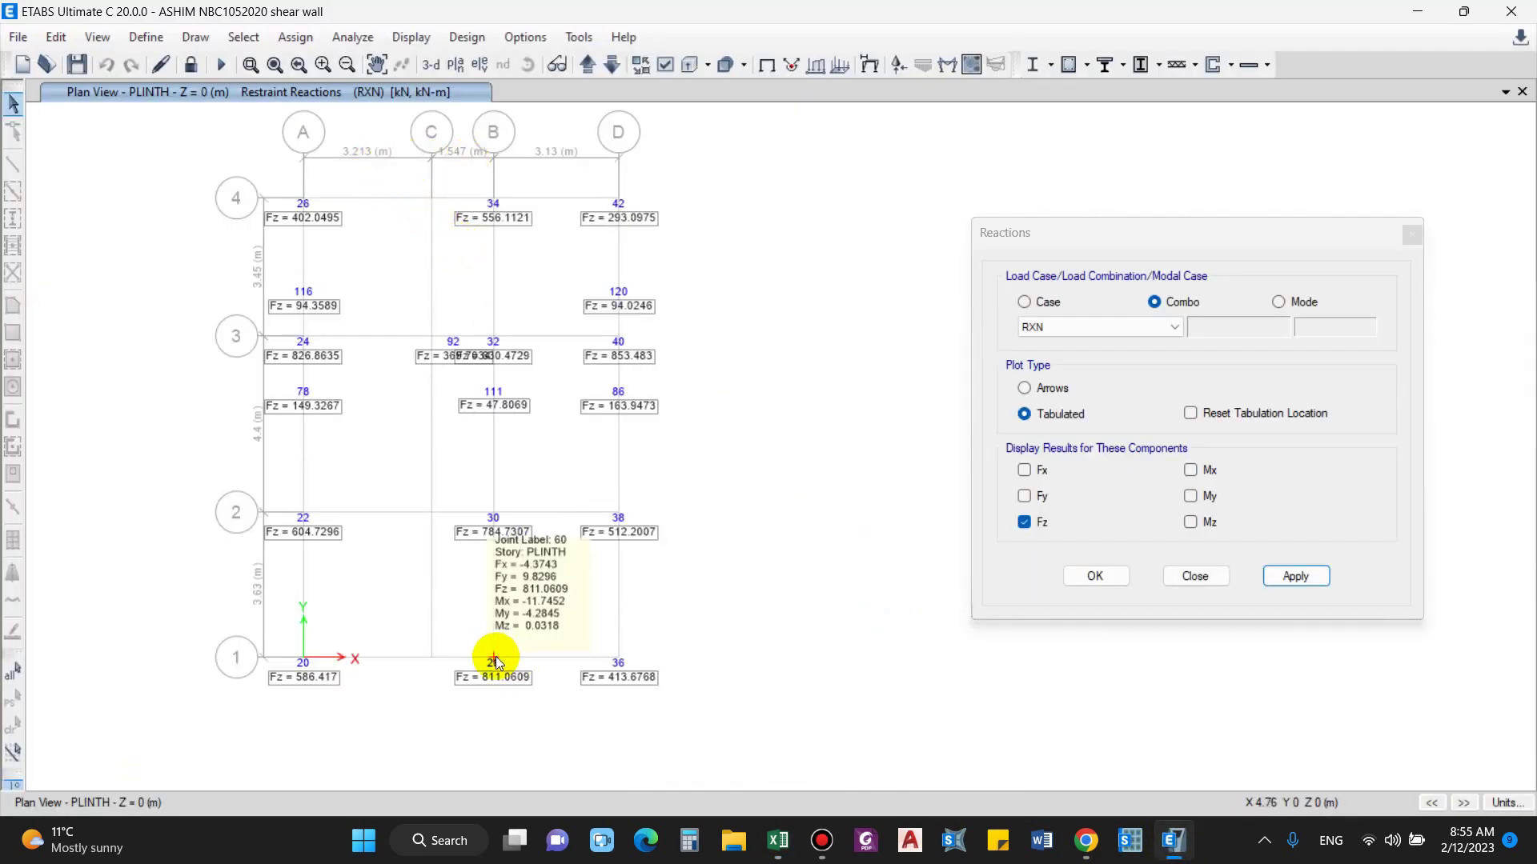
pyautogui.click(1160, 848)
# Enter grid spacings of 4.76 m for A-B and 3.13 m for B-D.
pyautogui.moveTo(320, 369); pyautogui.dragTo(320, 381)
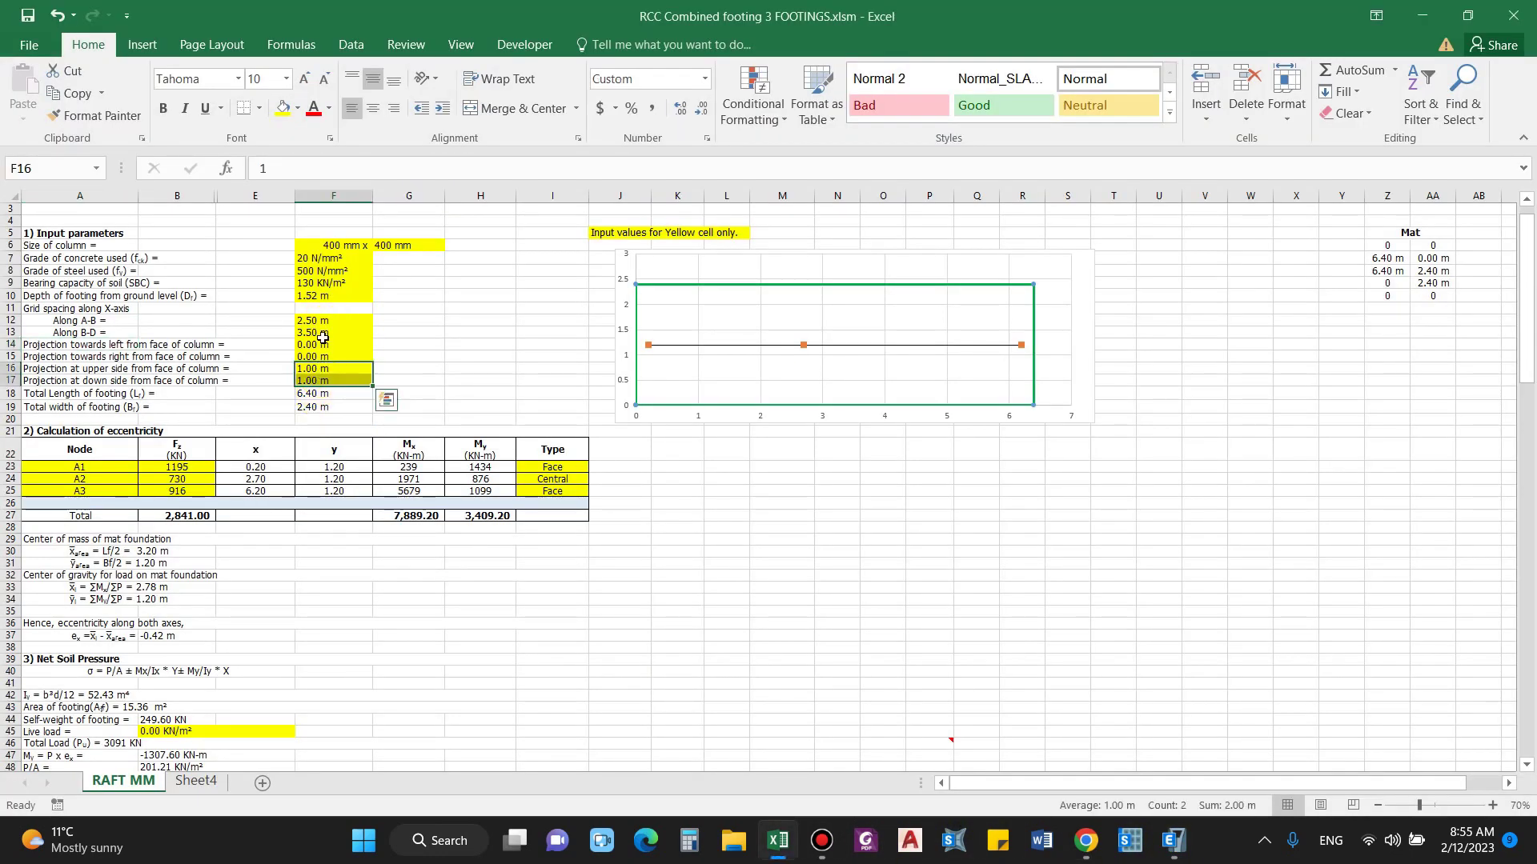
pyautogui.click(323, 321)
pyautogui.write('4.76')
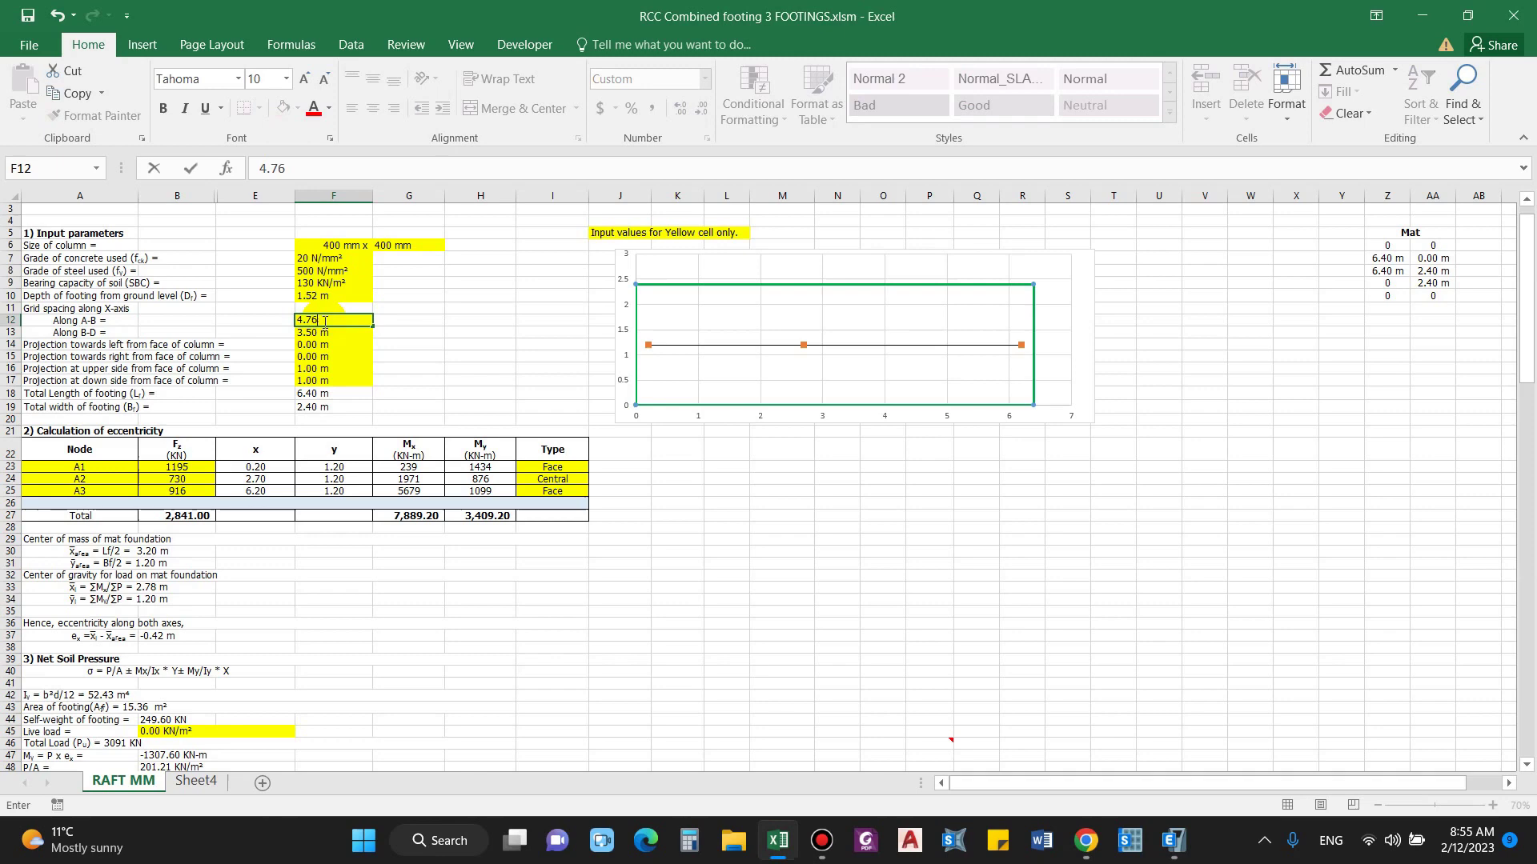
pyautogui.press('Return')
pyautogui.write('3.13')
pyautogui.press('Return')
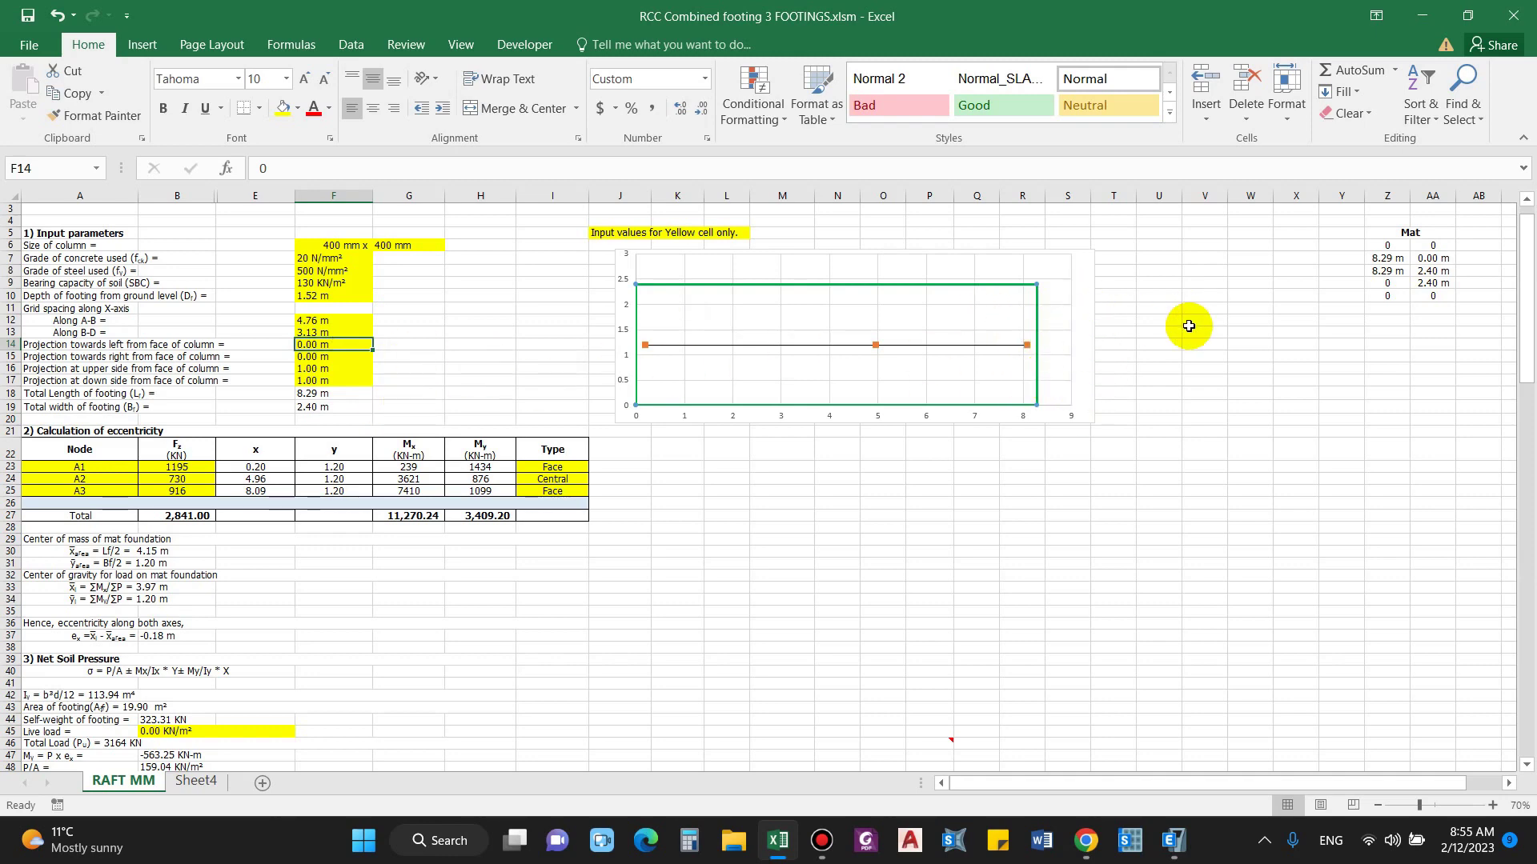
# Review the 1.00 m projections and the F18 total length formula giving 8.29 m.
pyautogui.click(120, 356)
pyautogui.click(168, 369)
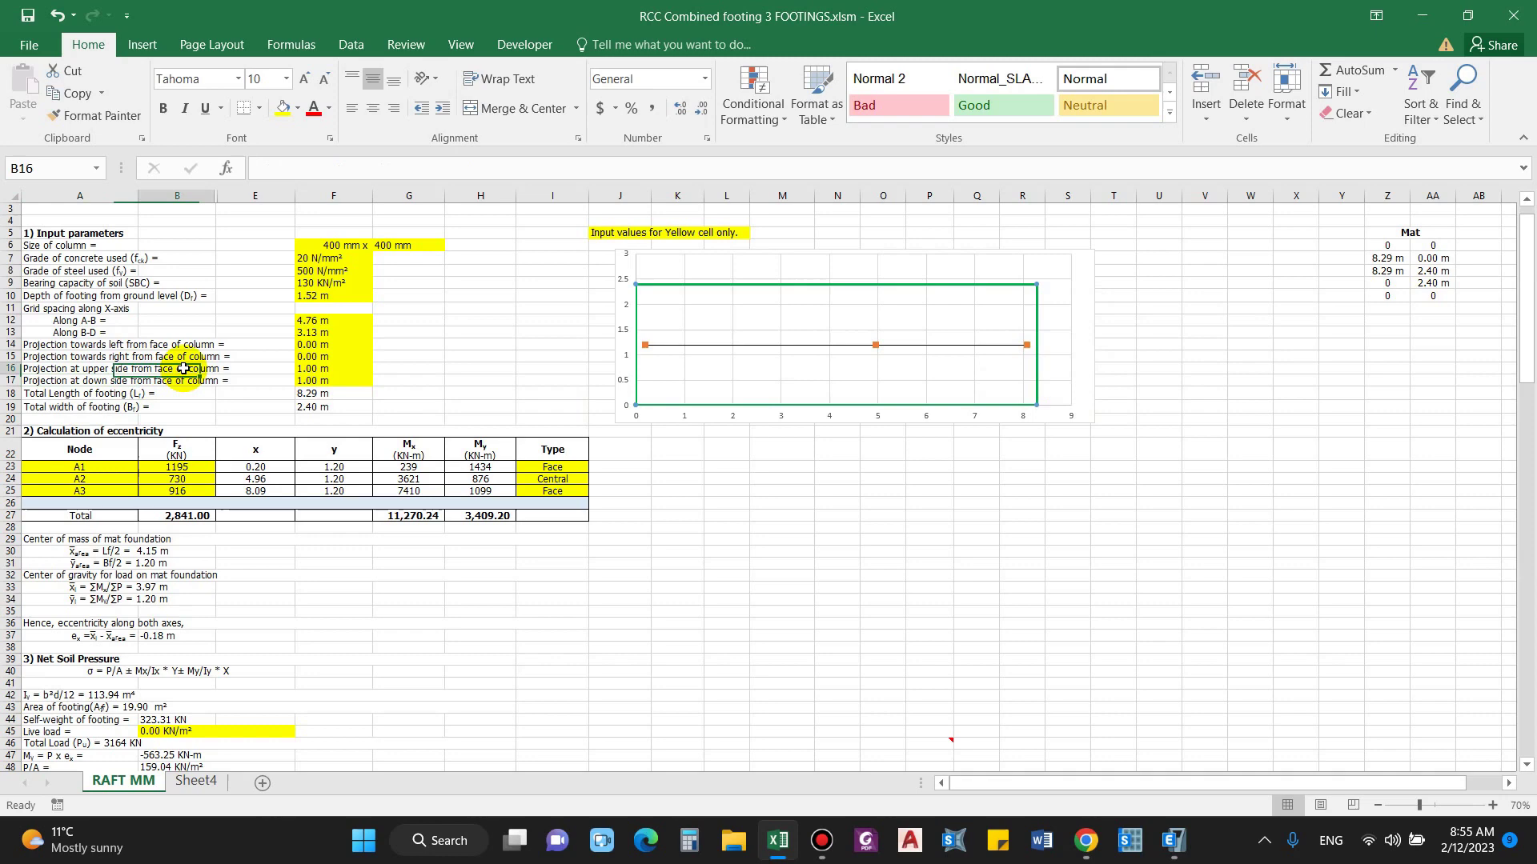
pyautogui.click(370, 368)
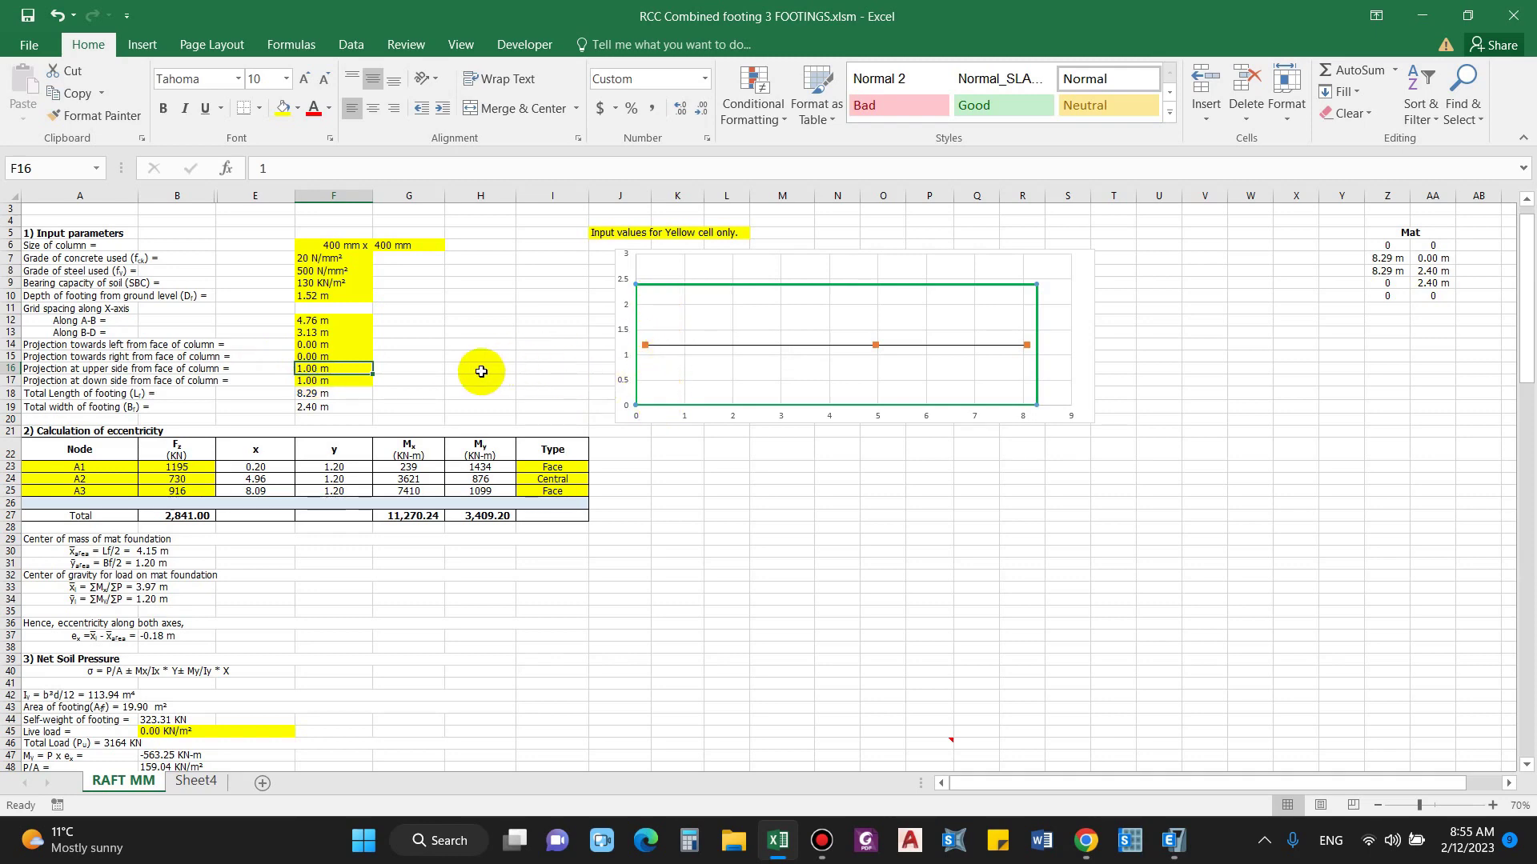
pyautogui.click(332, 383)
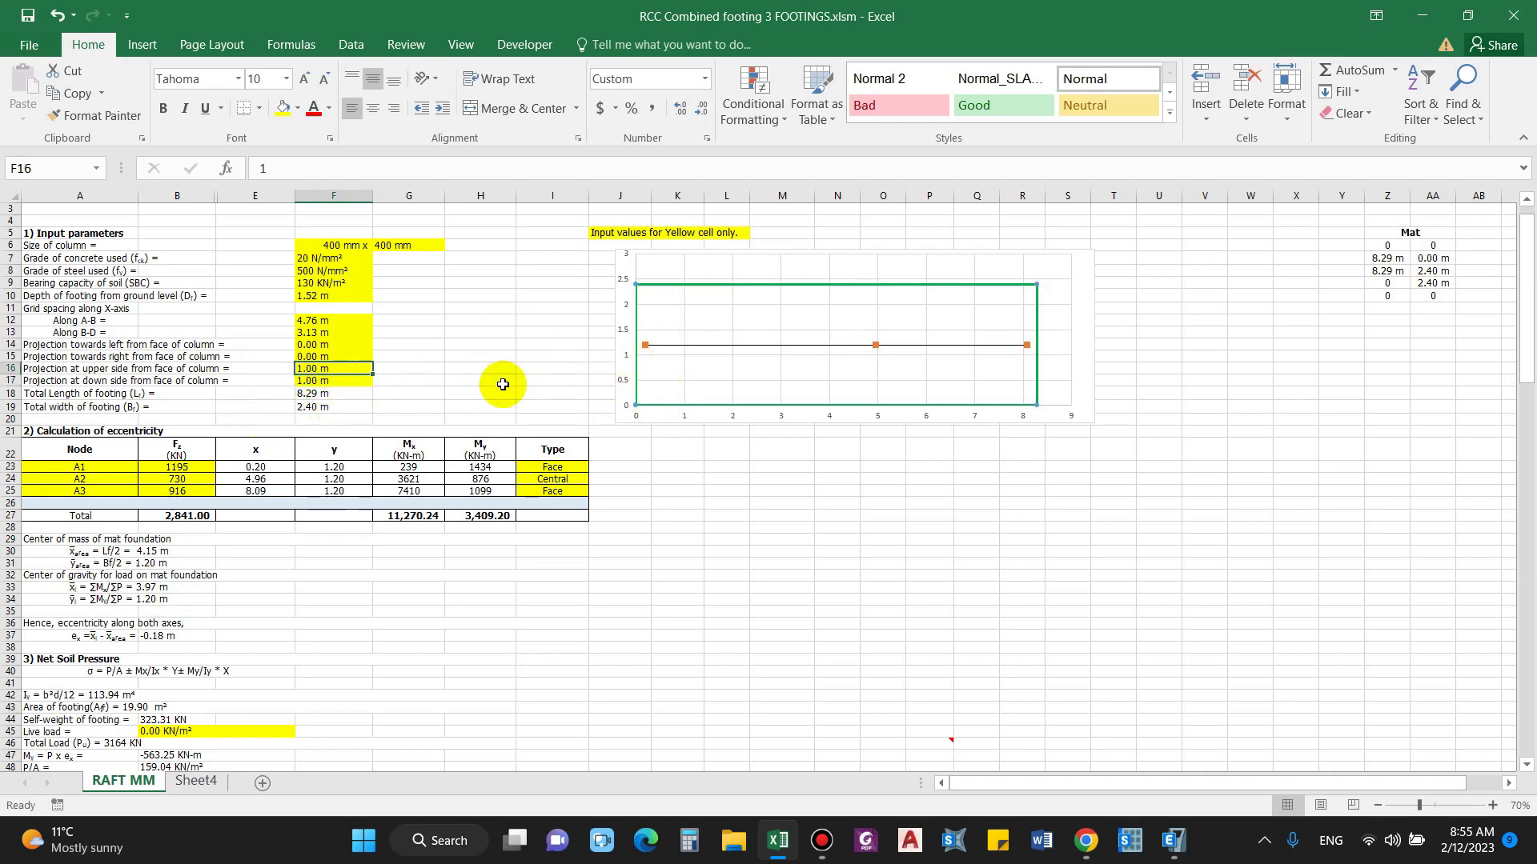
pyautogui.click(322, 367)
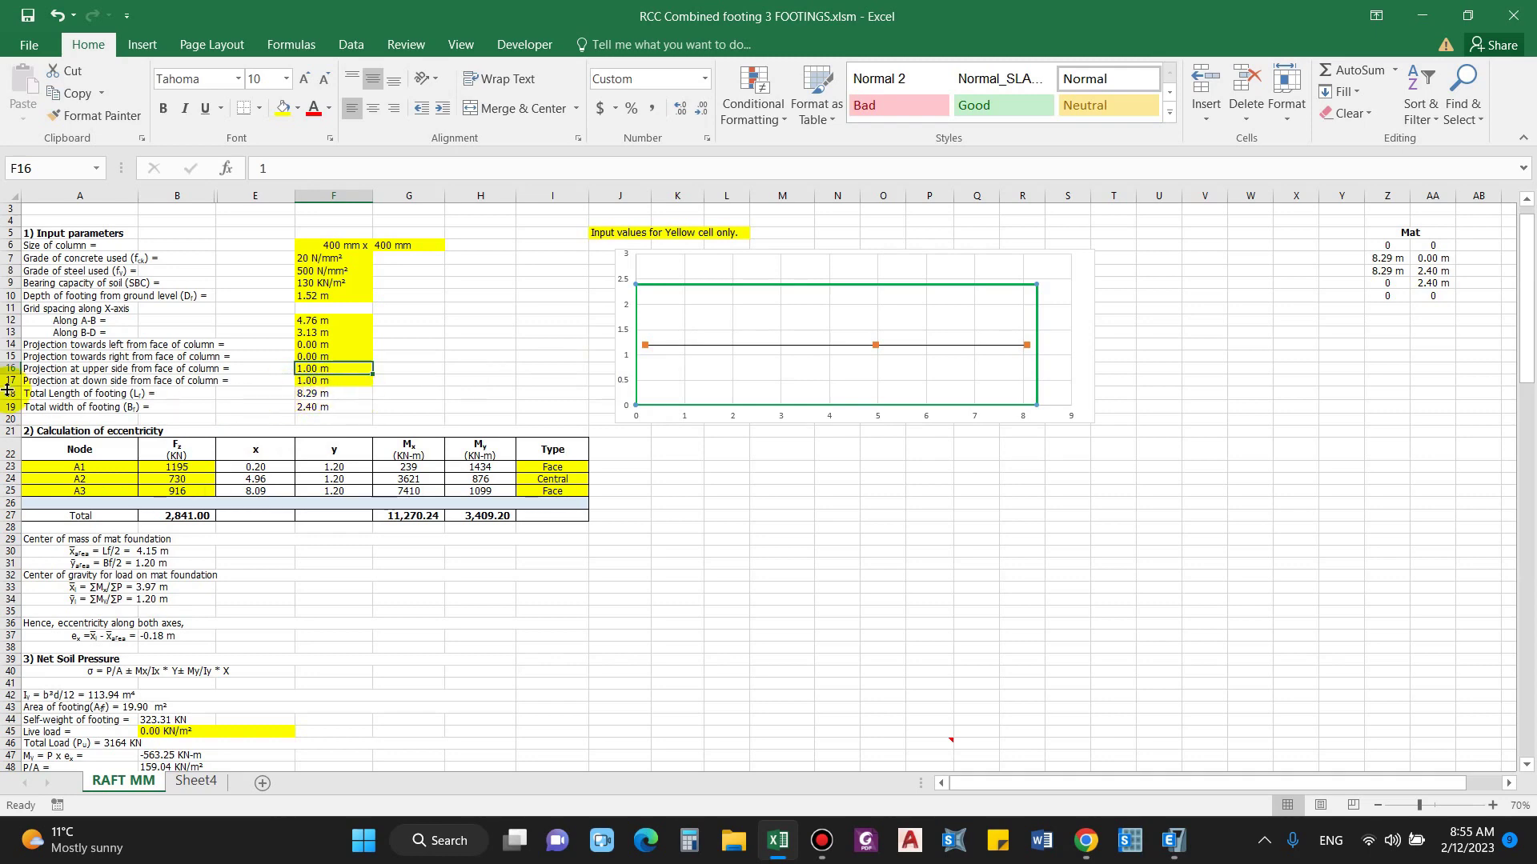
pyautogui.click(120, 394)
pyautogui.click(324, 396)
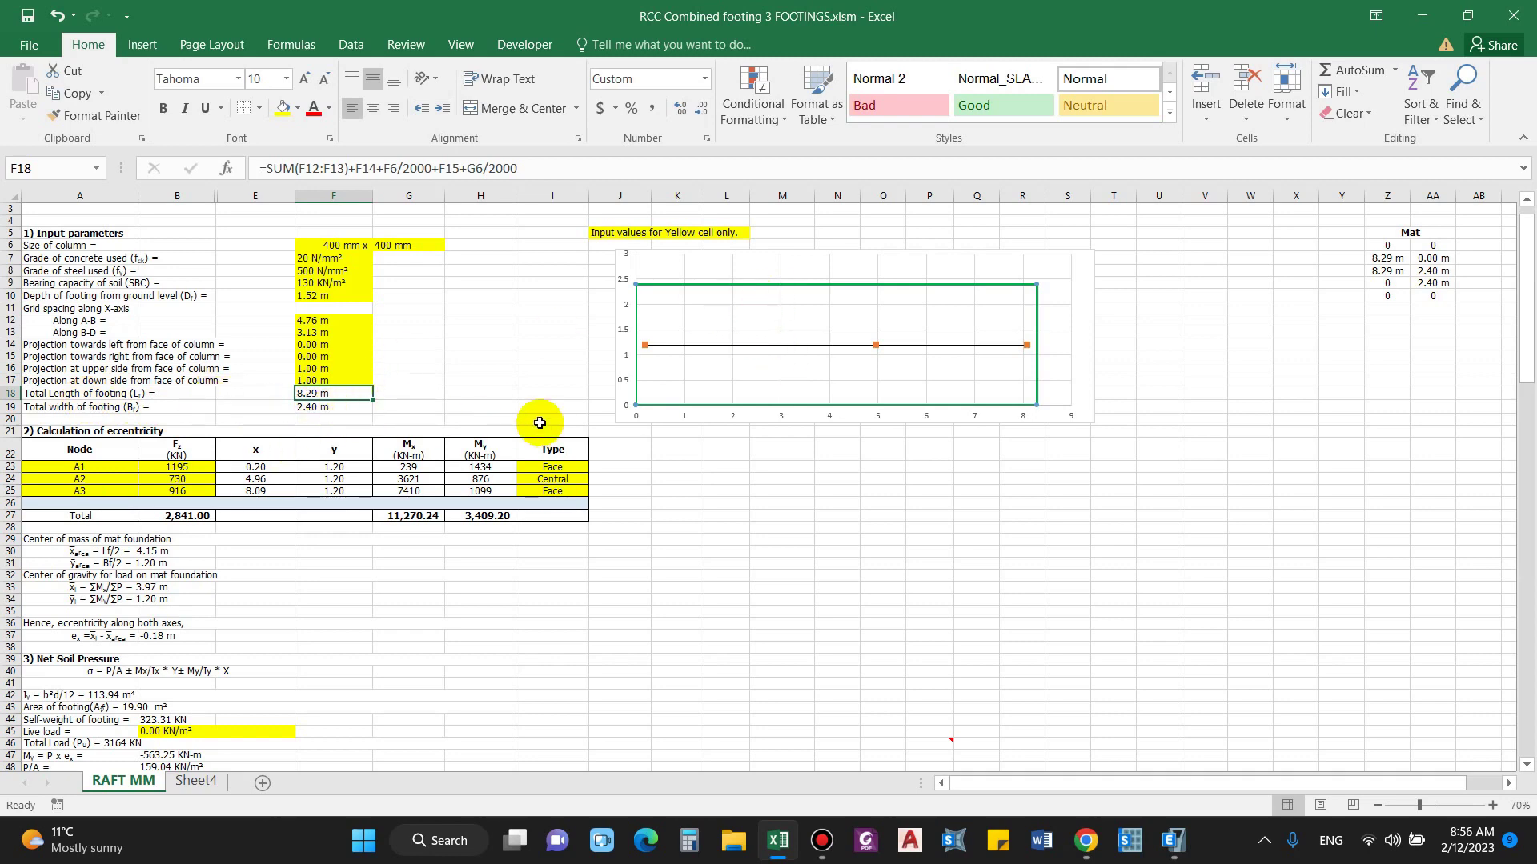
# Review the eccentricity table's node labels against the ETABS reactions plan.
pyautogui.scroll(-1, 123, 440)
pyautogui.click(122, 433)
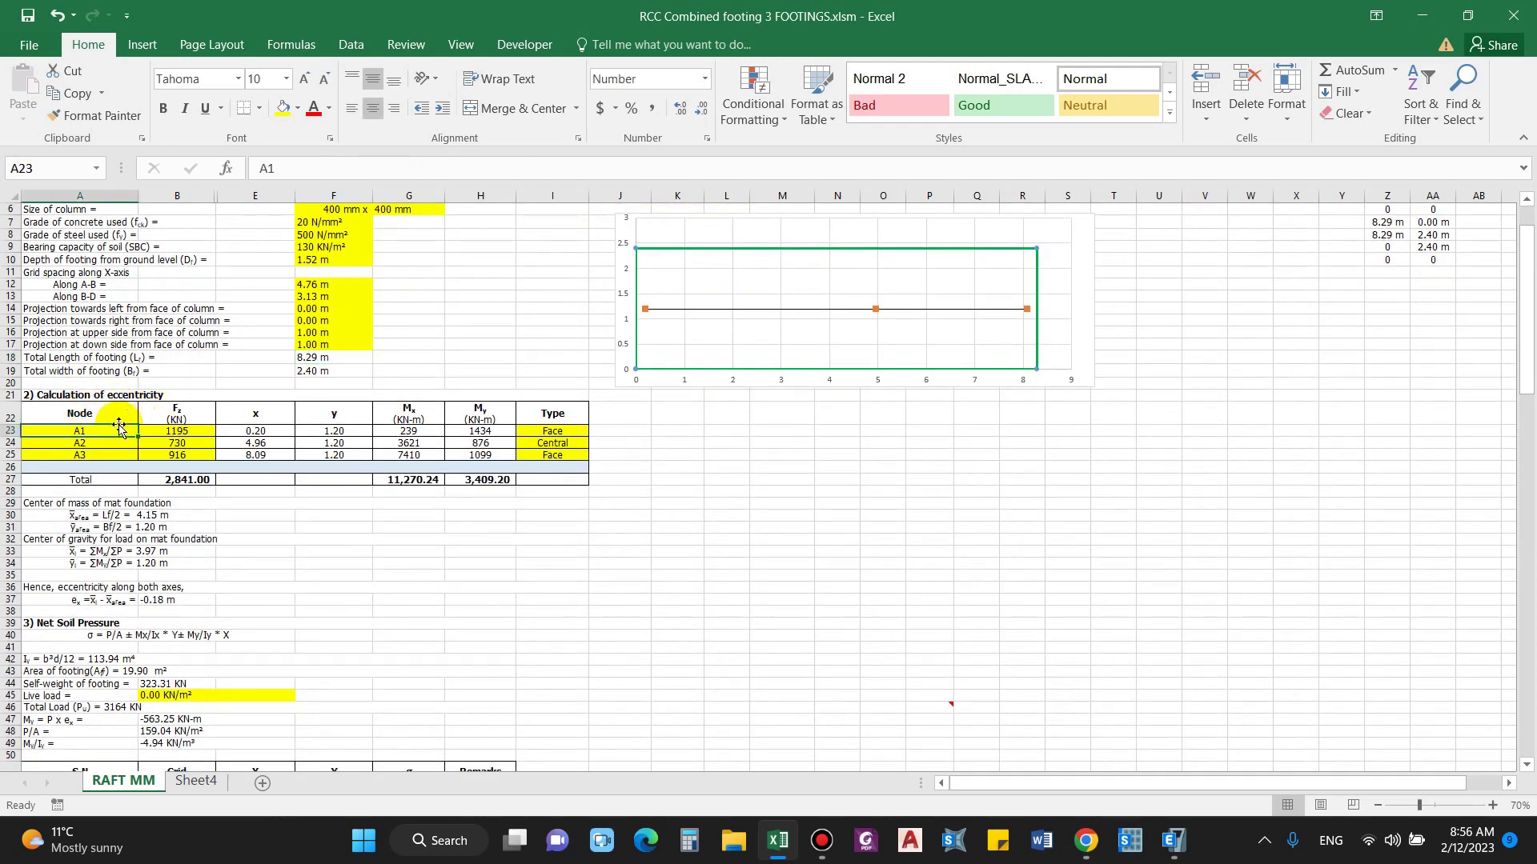
pyautogui.click(102, 442)
pyautogui.click(102, 455)
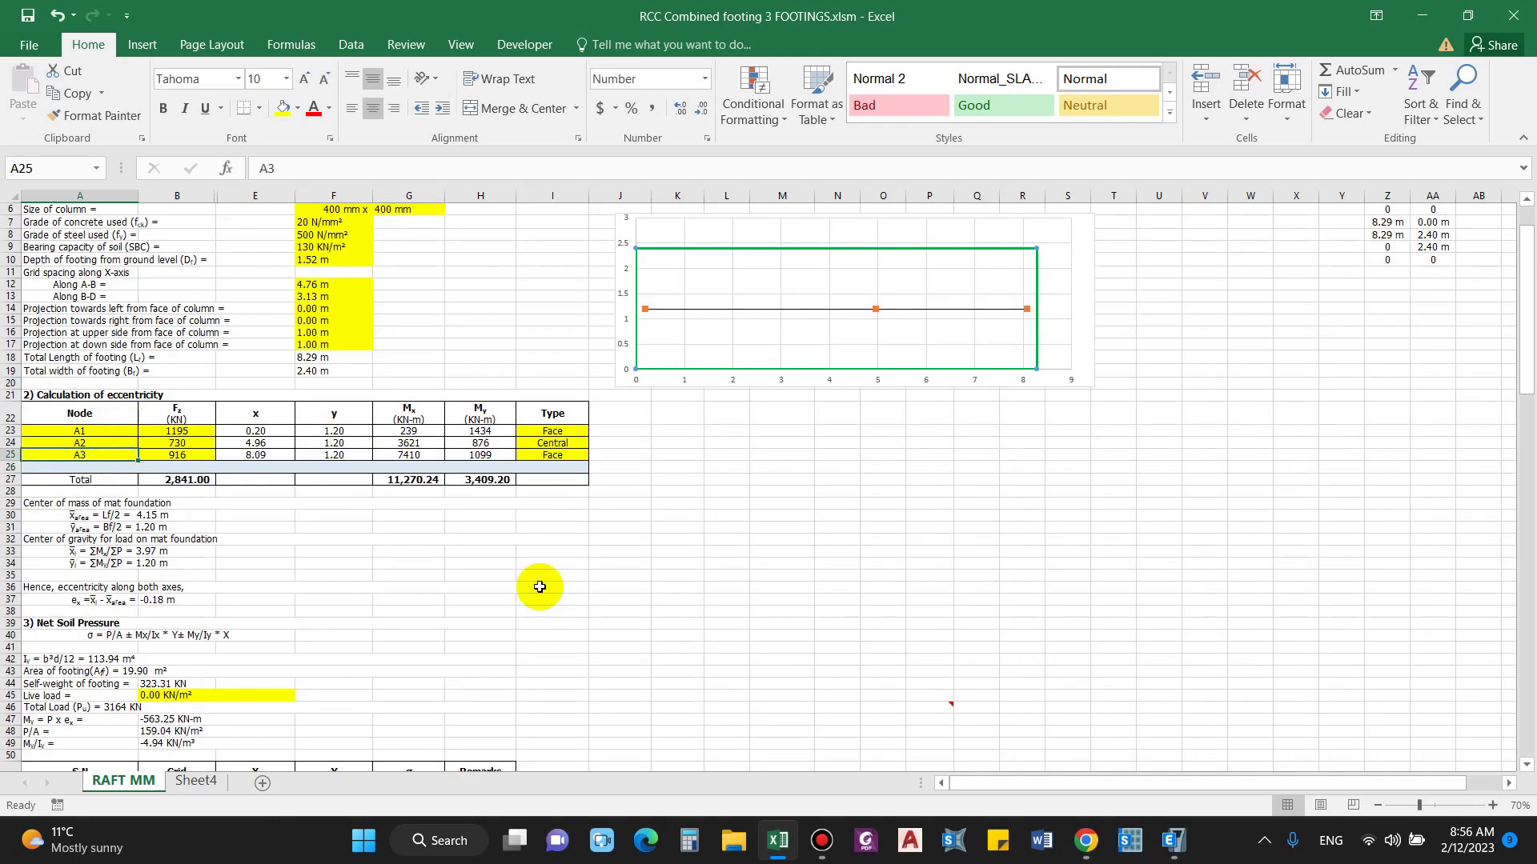
pyautogui.click(1192, 841)
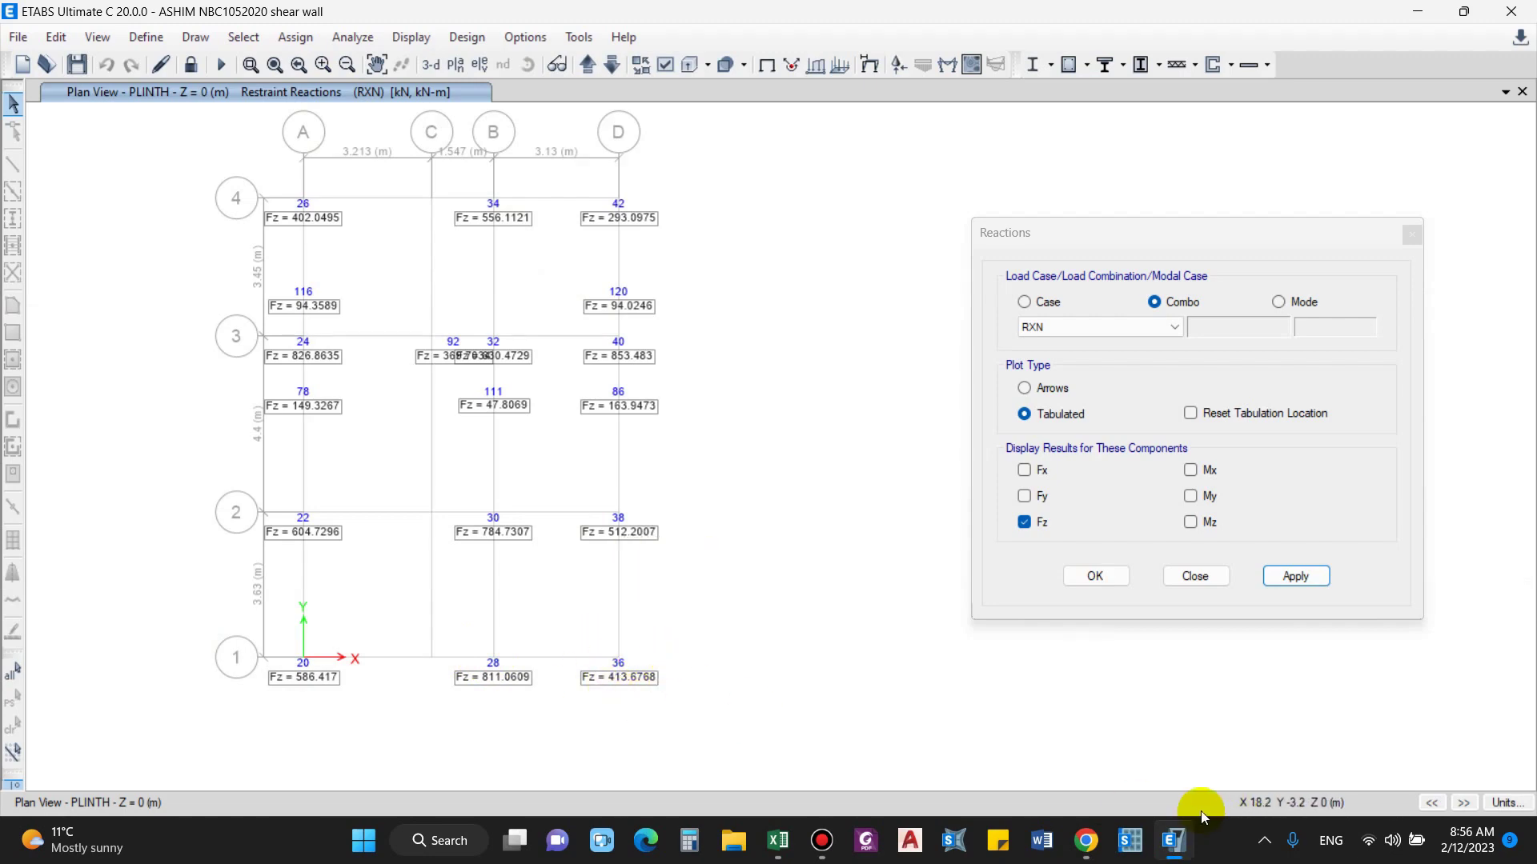
pyautogui.click(1172, 840)
# Rename the second and third nodes B1 and D1, then view the ETABS reactions.
pyautogui.click(93, 430)
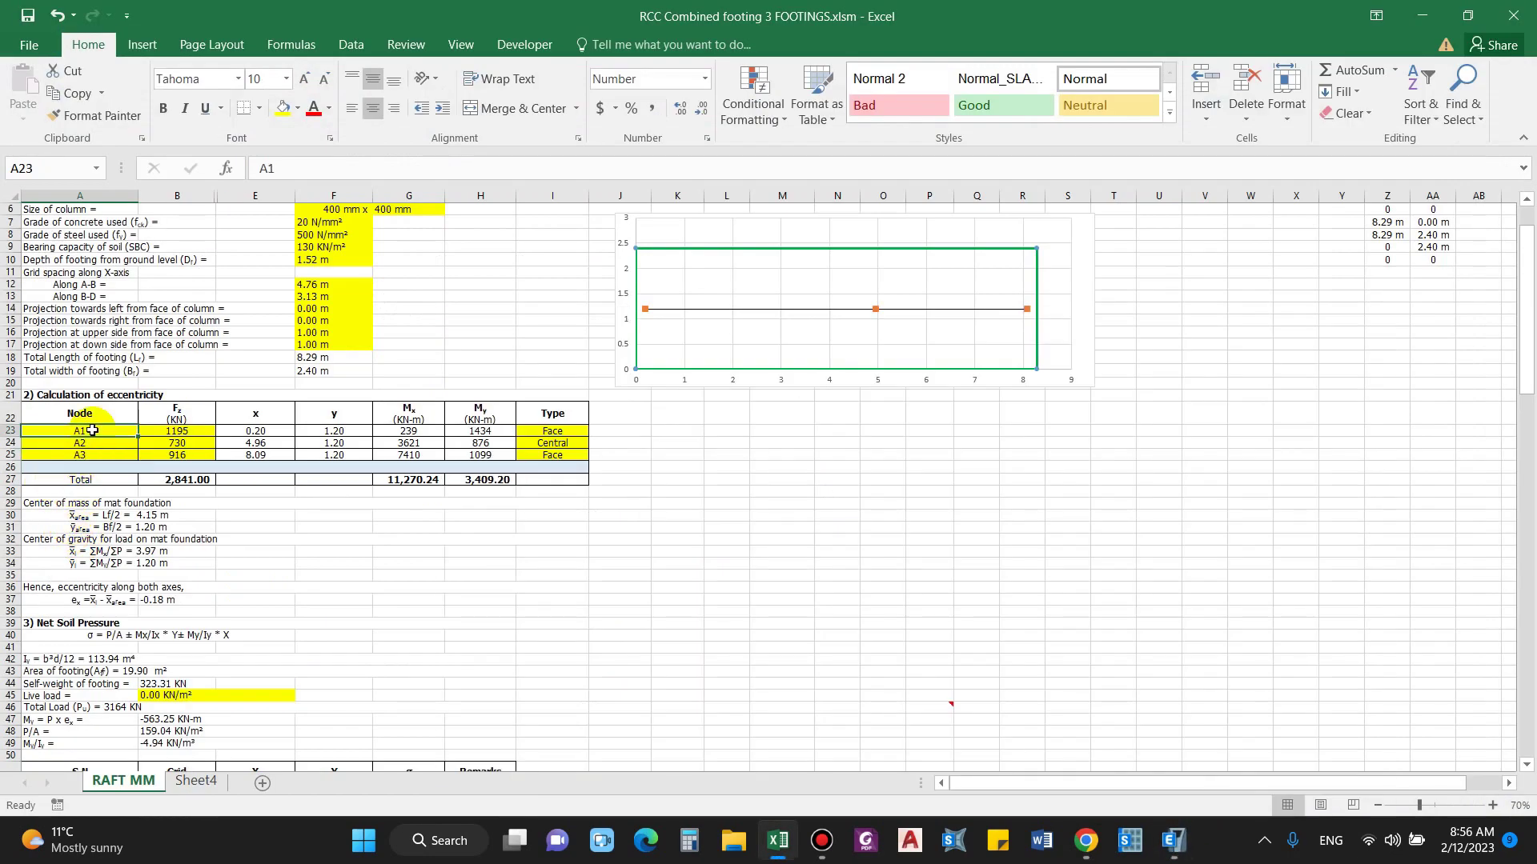
pyautogui.write('B1')
pyautogui.press('Return')
pyautogui.write('D1')
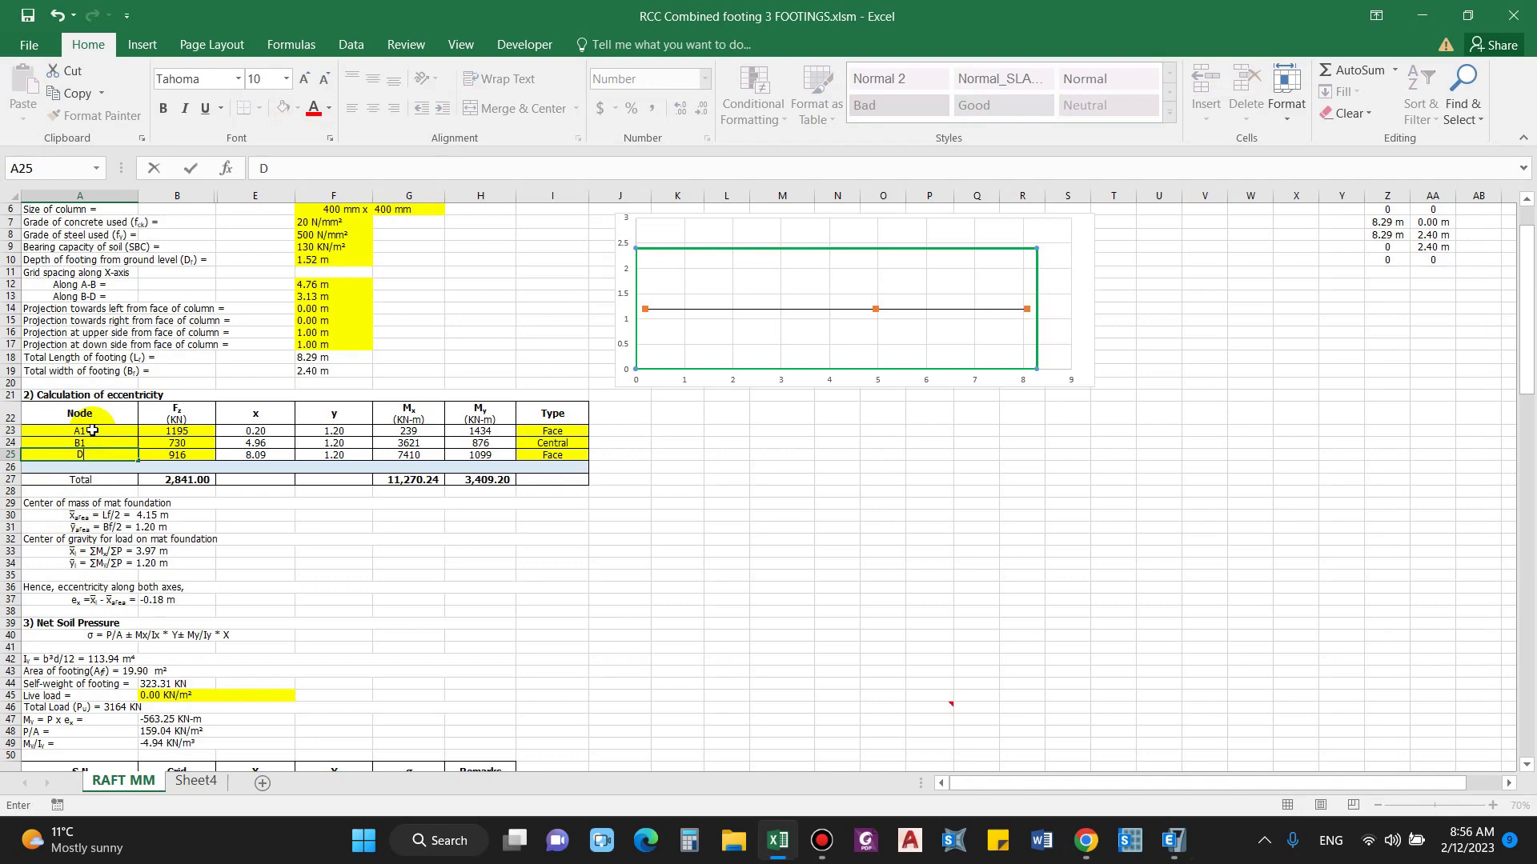
pyautogui.press('Return')
pyautogui.press('Up')
pyautogui.press('Up')
pyautogui.press('Right')
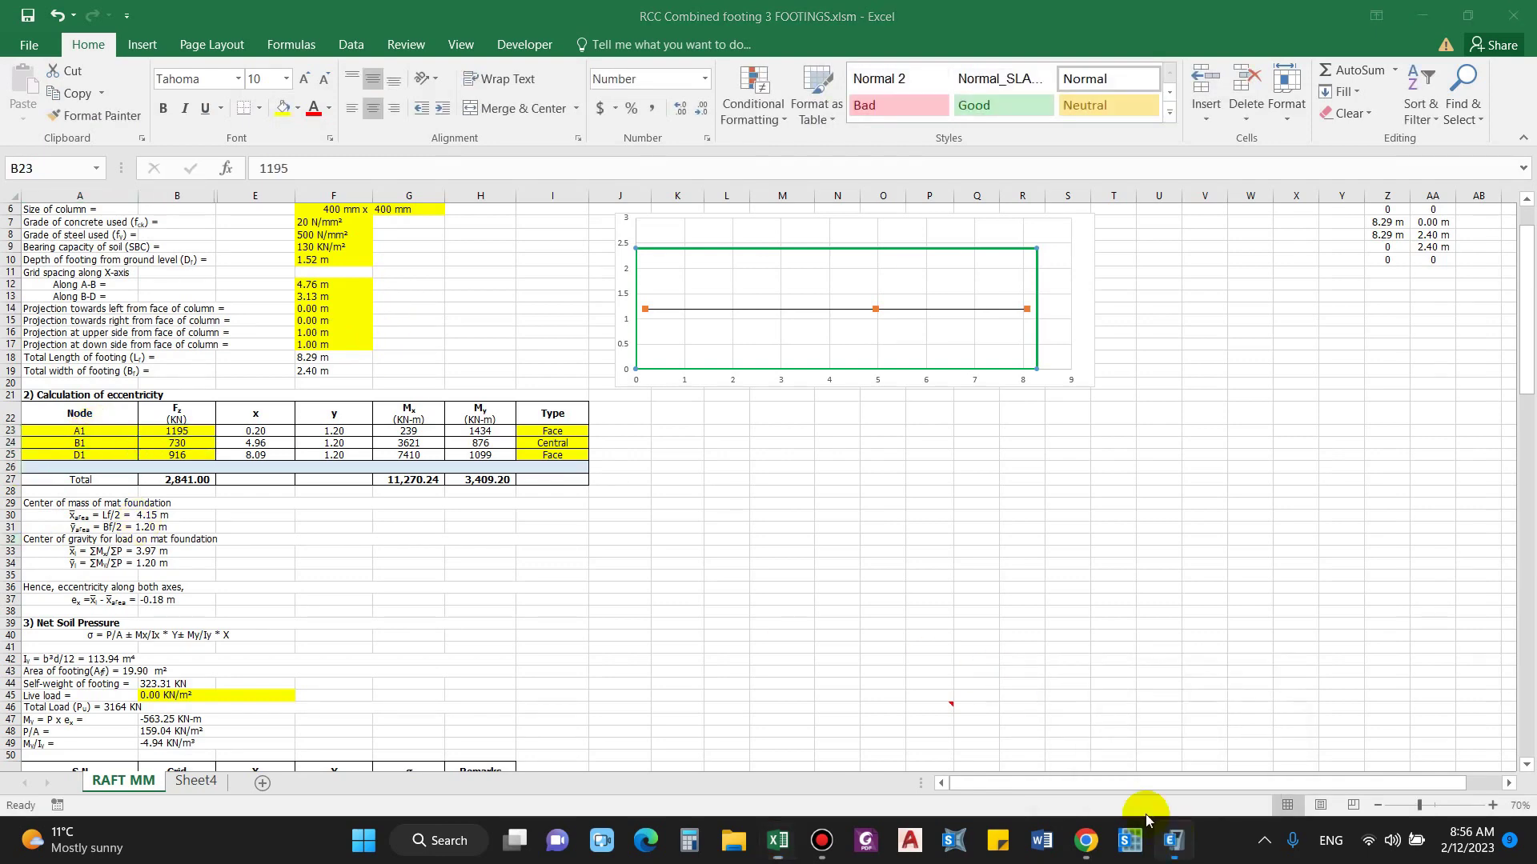
pyautogui.click(1173, 841)
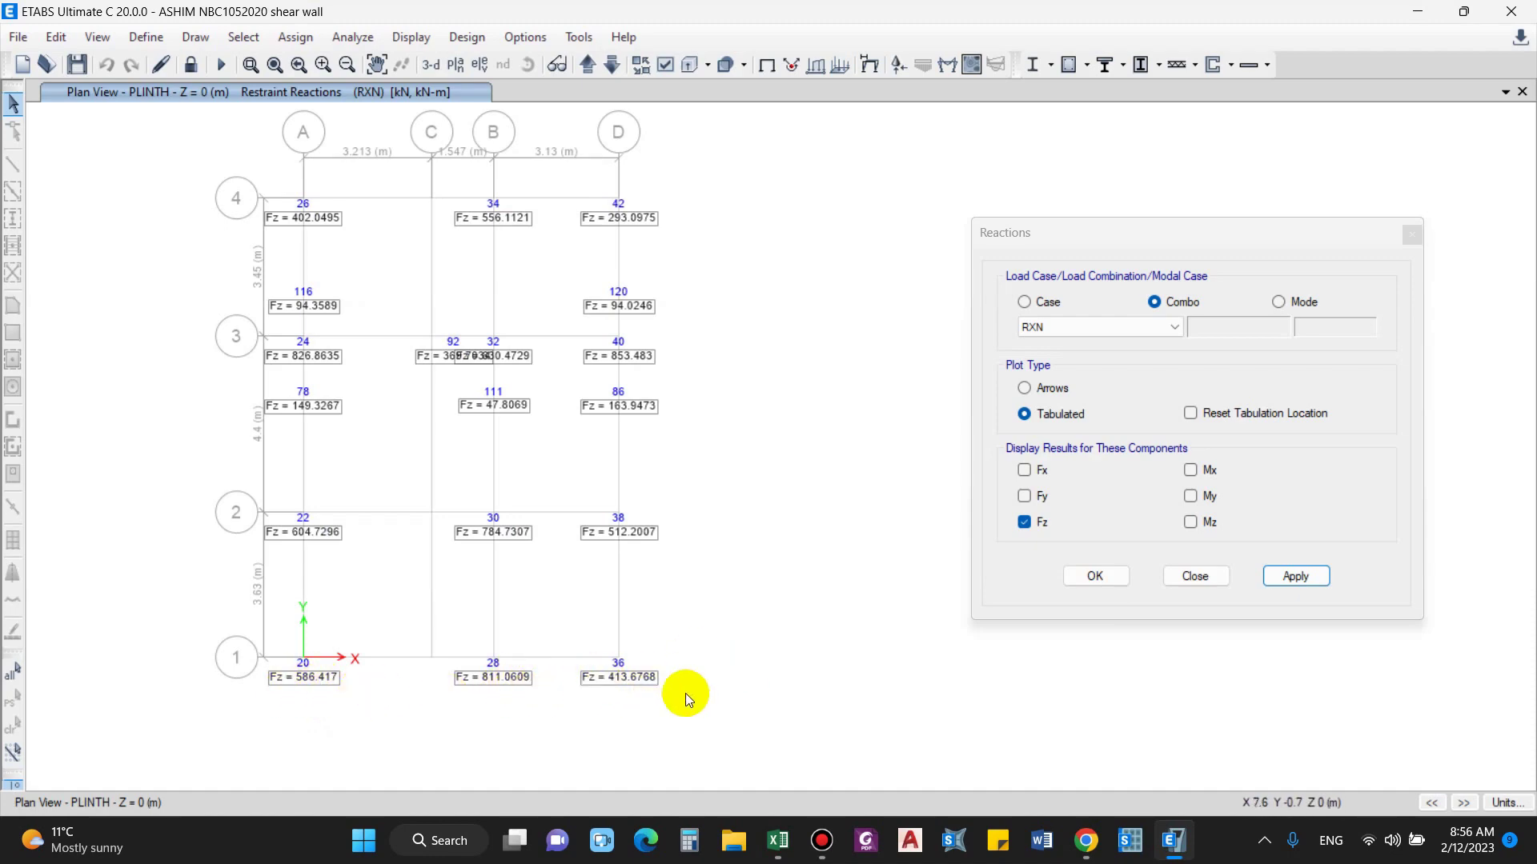
# Enter Fz loads of 587, 811 and 413 kN for nodes A1, B1 and D1.
pyautogui.click(1173, 840)
pyautogui.write('587')
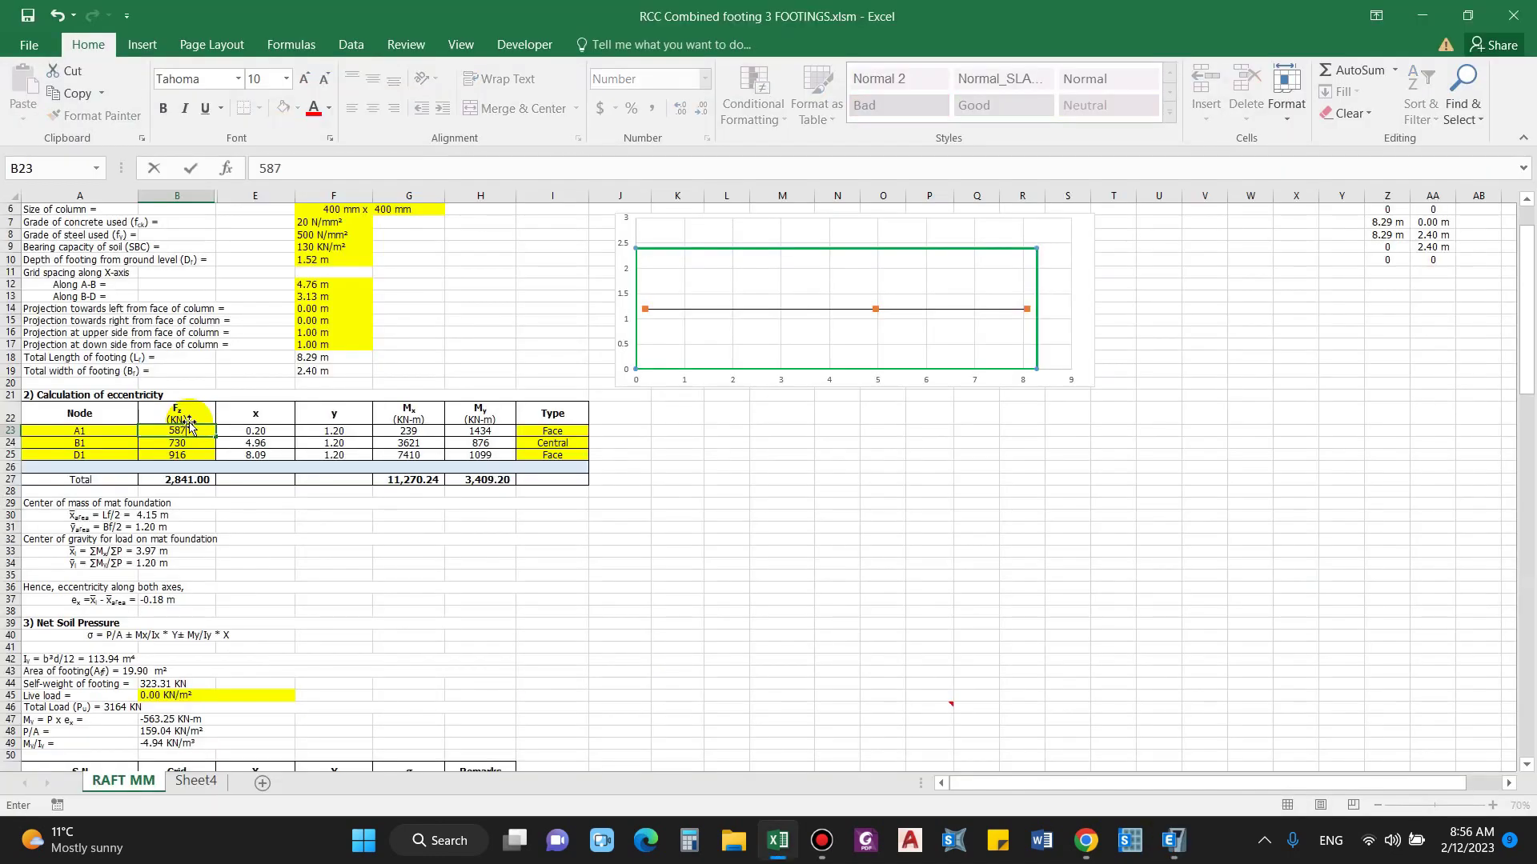
pyautogui.press('Return')
pyautogui.write('811')
pyautogui.press('Return')
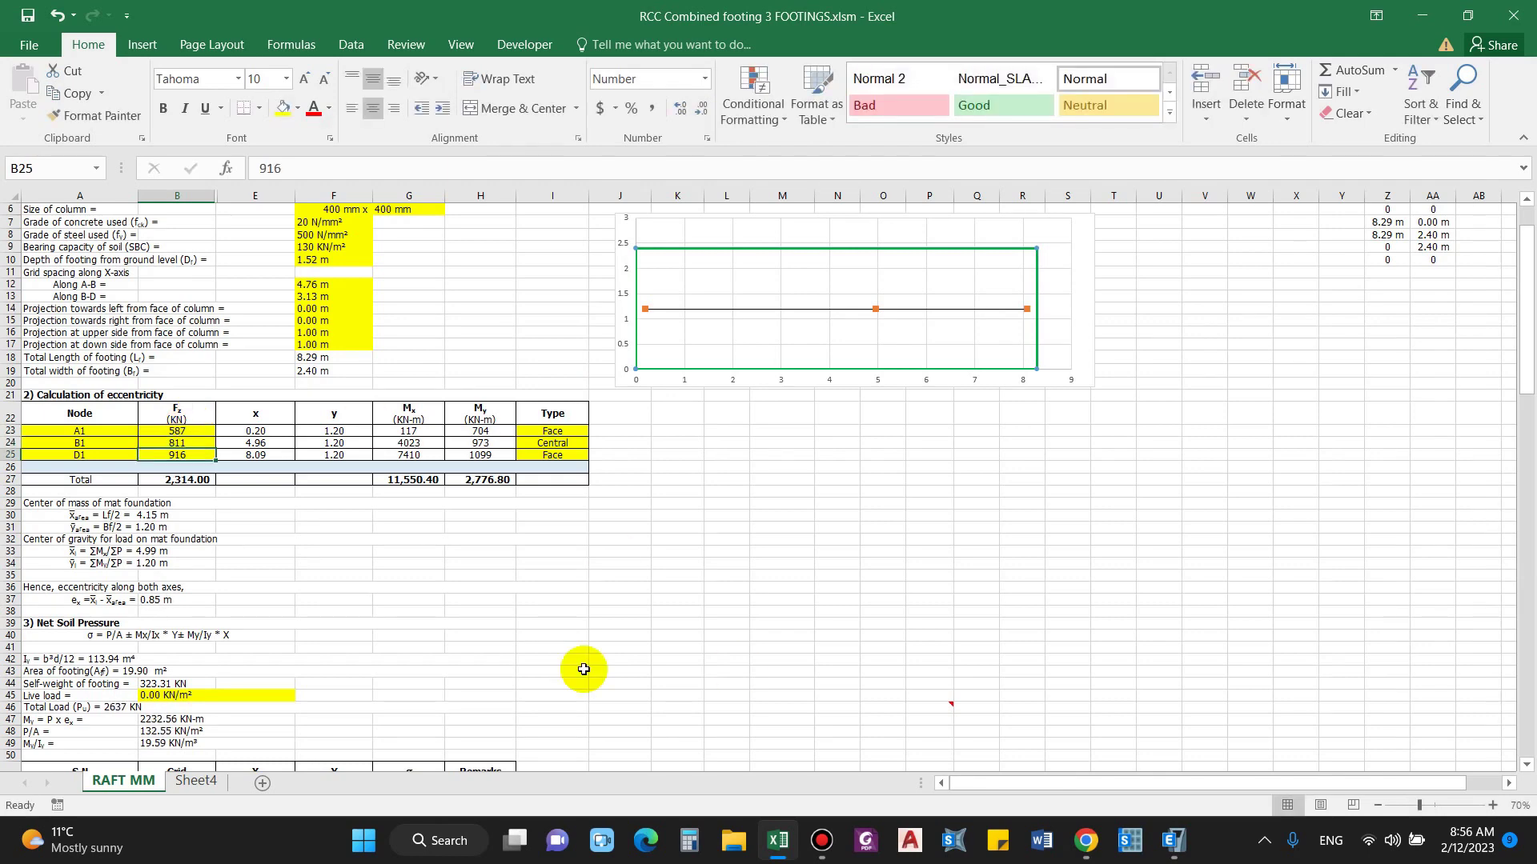
pyautogui.write('413')
pyautogui.press('Return')
# Review the node x-coordinate and mat centre of gravity formulas, giving −0.01 m eccentricity.
pyautogui.scroll(1, 360, 524)
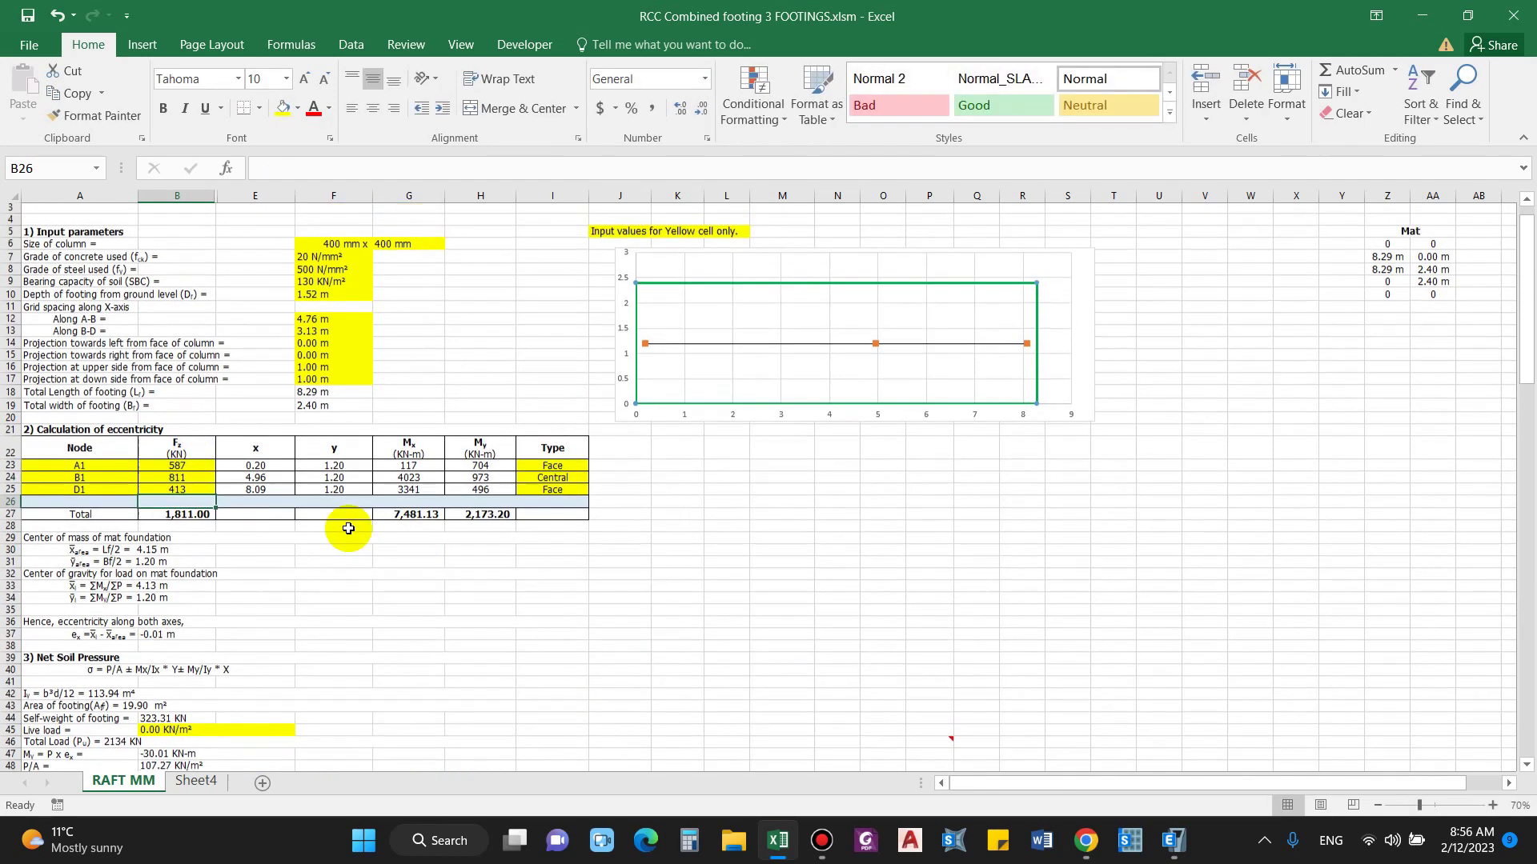
pyautogui.click(256, 467)
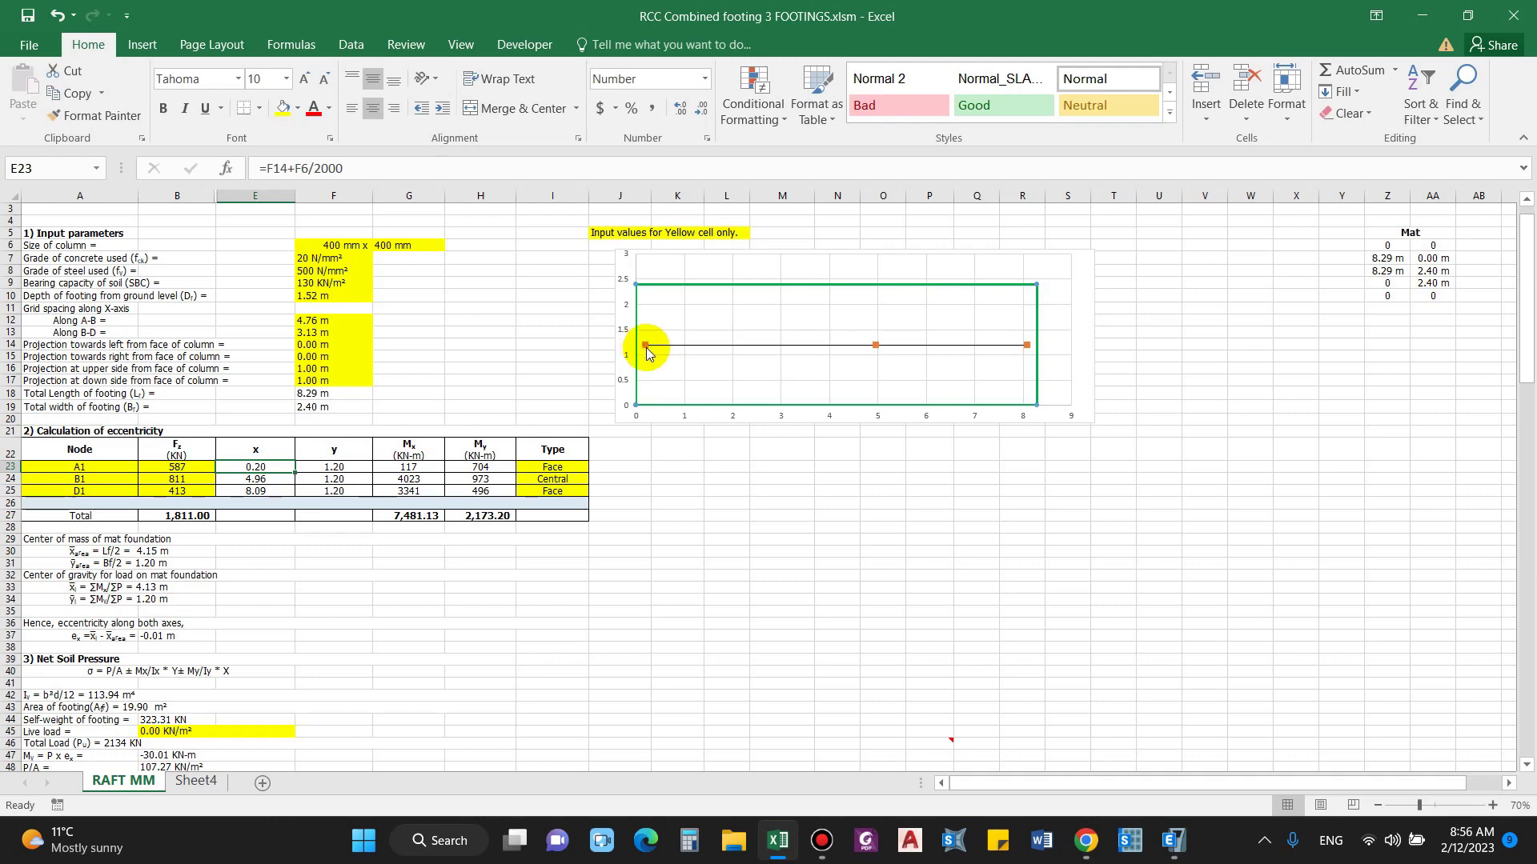
pyautogui.moveTo(648, 354)
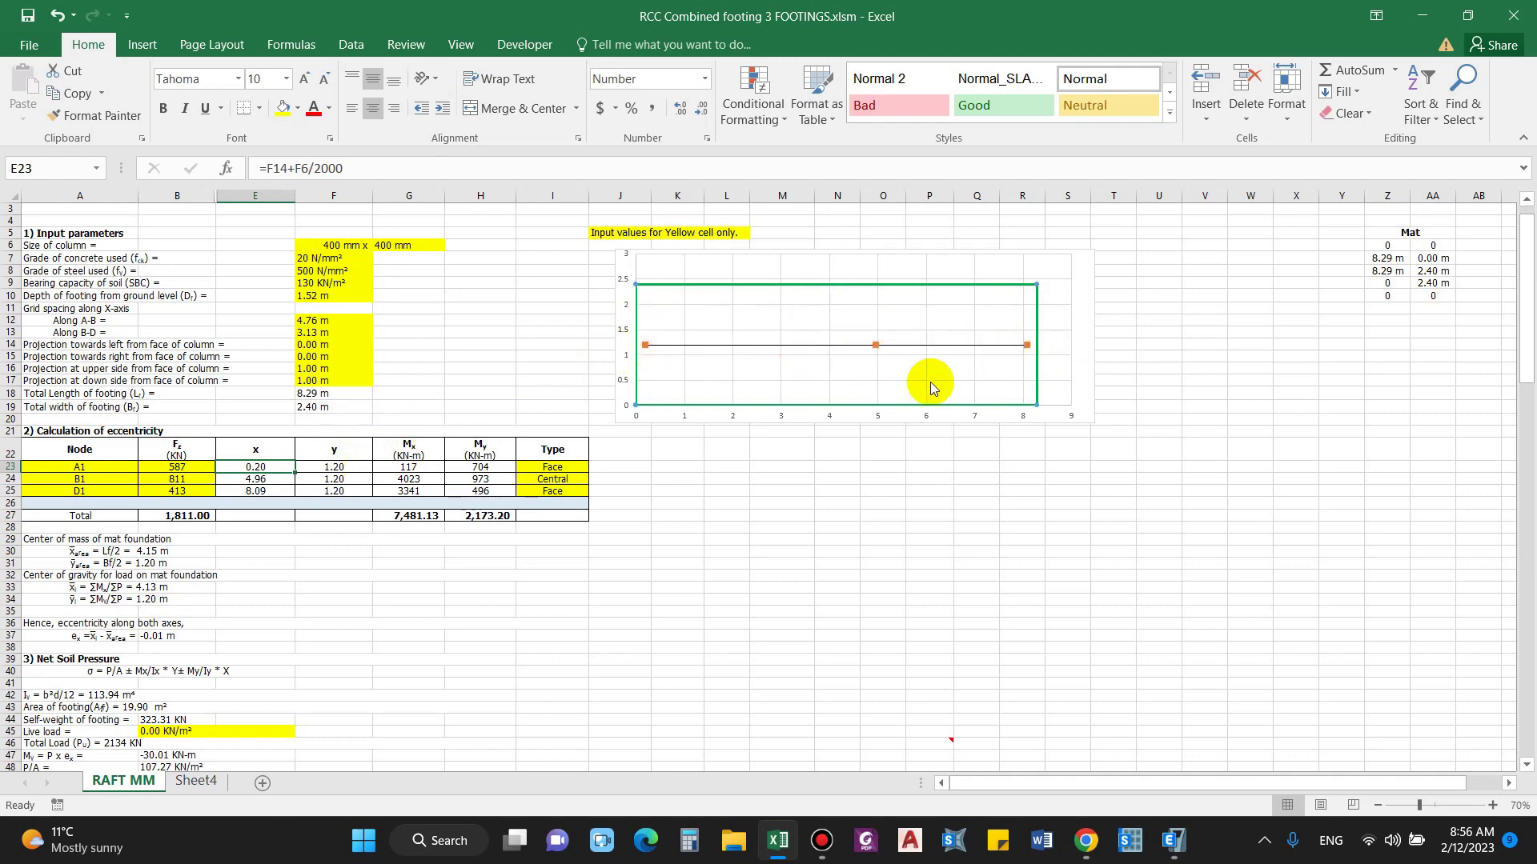
pyautogui.click(184, 577)
pyautogui.scroll(-1, 88, 553)
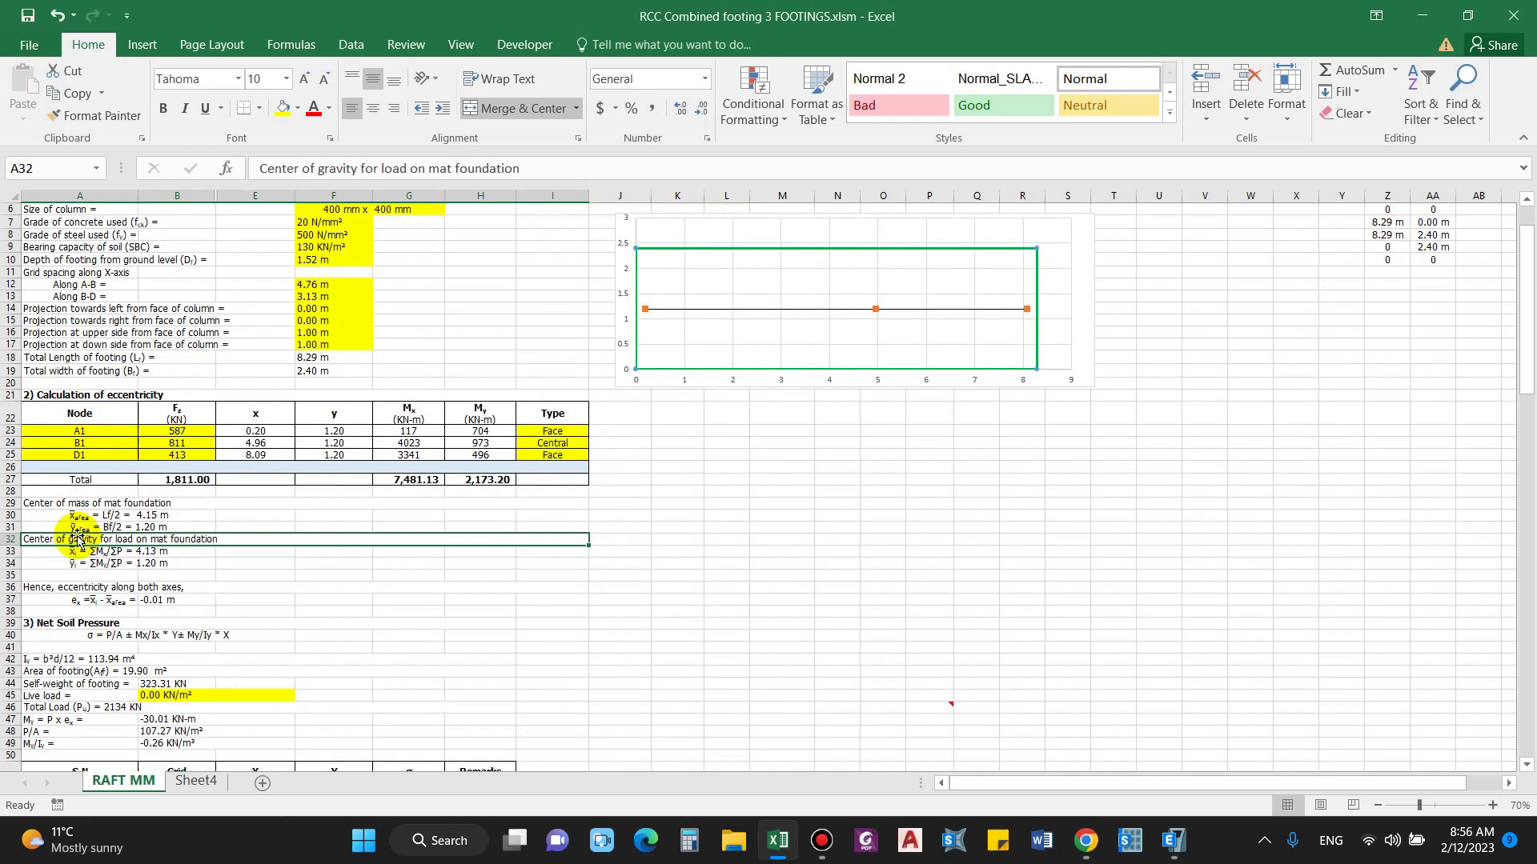
pyautogui.scroll(1, 683, 423)
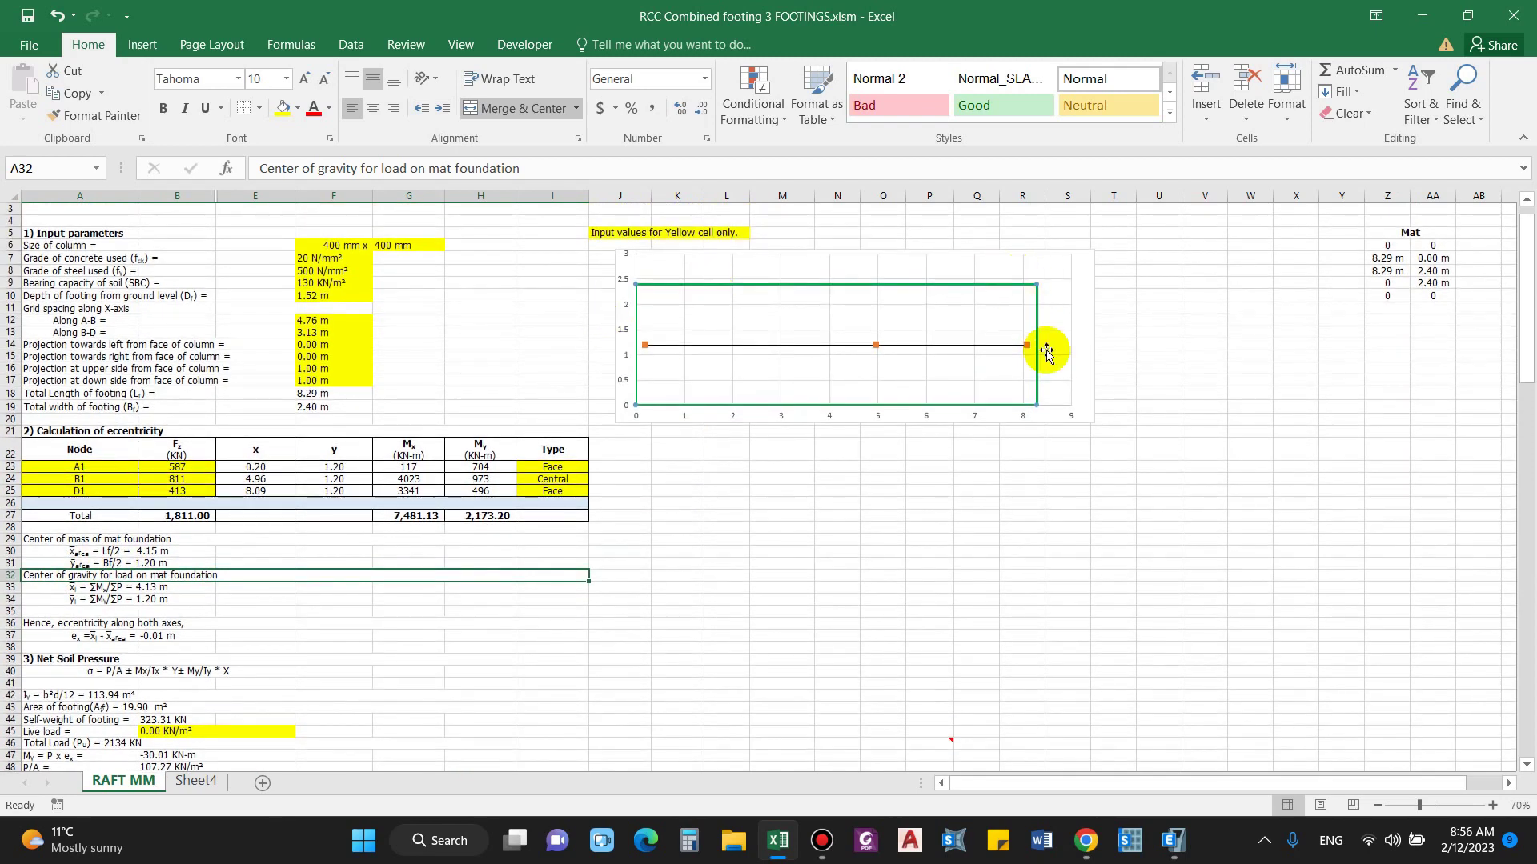
pyautogui.click(144, 551)
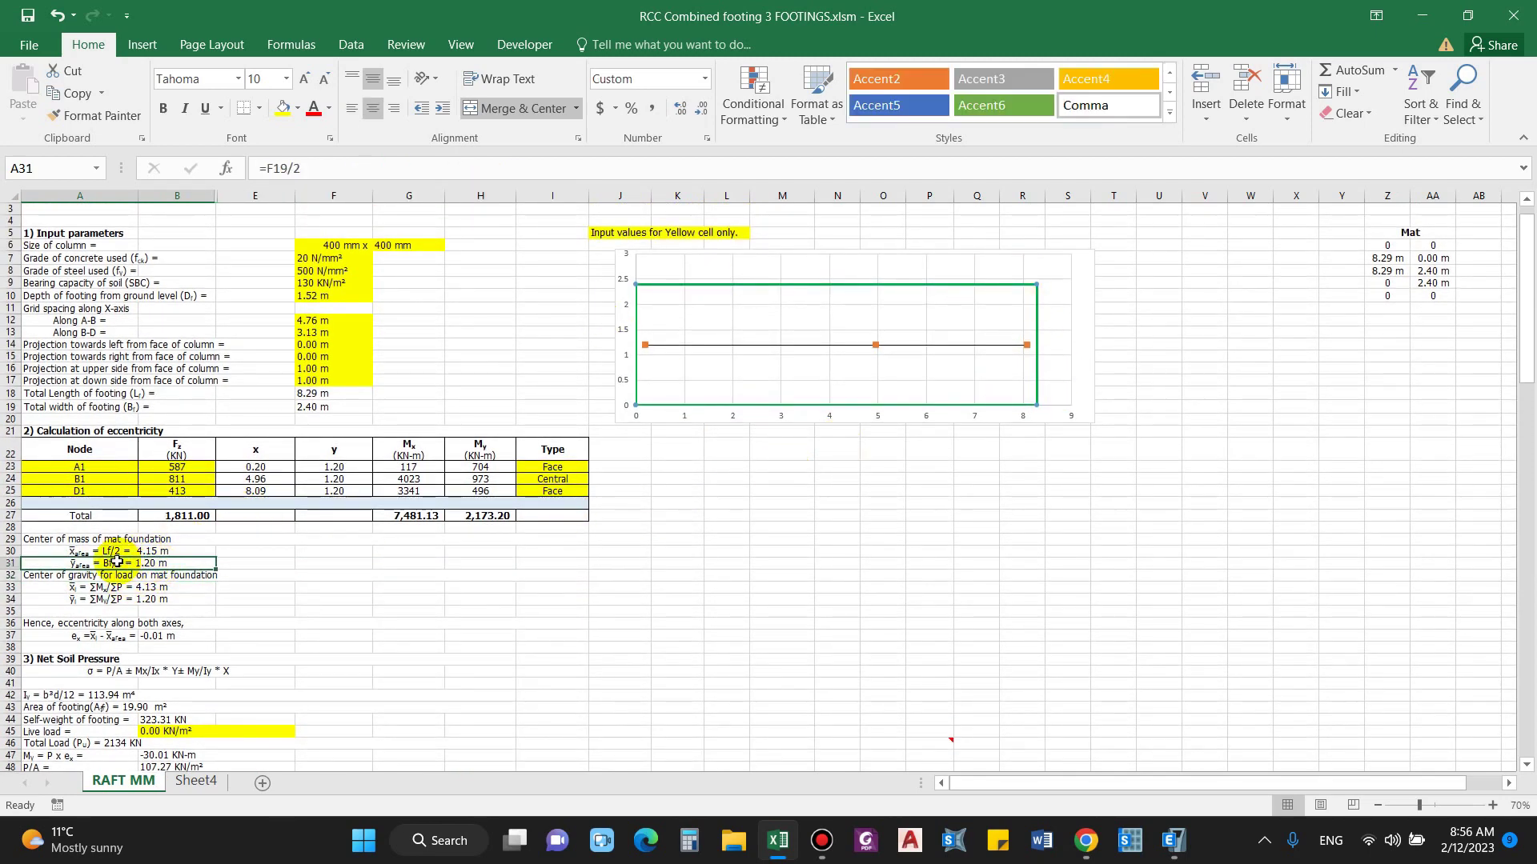
pyautogui.click(322, 621)
pyautogui.scroll(-1, 323, 616)
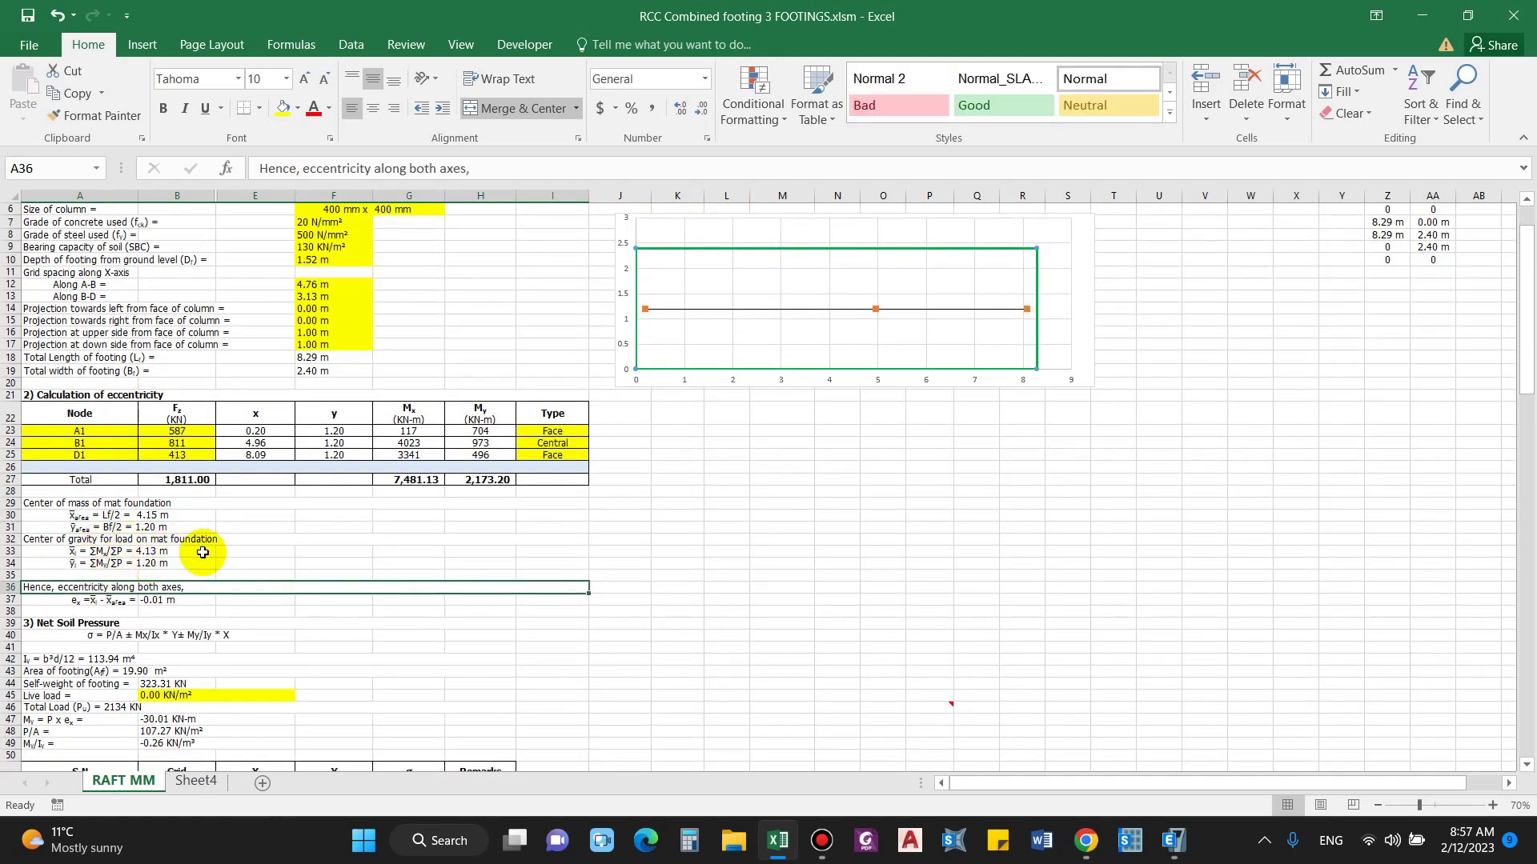
pyautogui.click(177, 558)
pyautogui.moveTo(177, 569); pyautogui.dragTo(177, 557)
pyautogui.press('Escape')
pyautogui.click(472, 574)
pyautogui.scroll(-2, 422, 617)
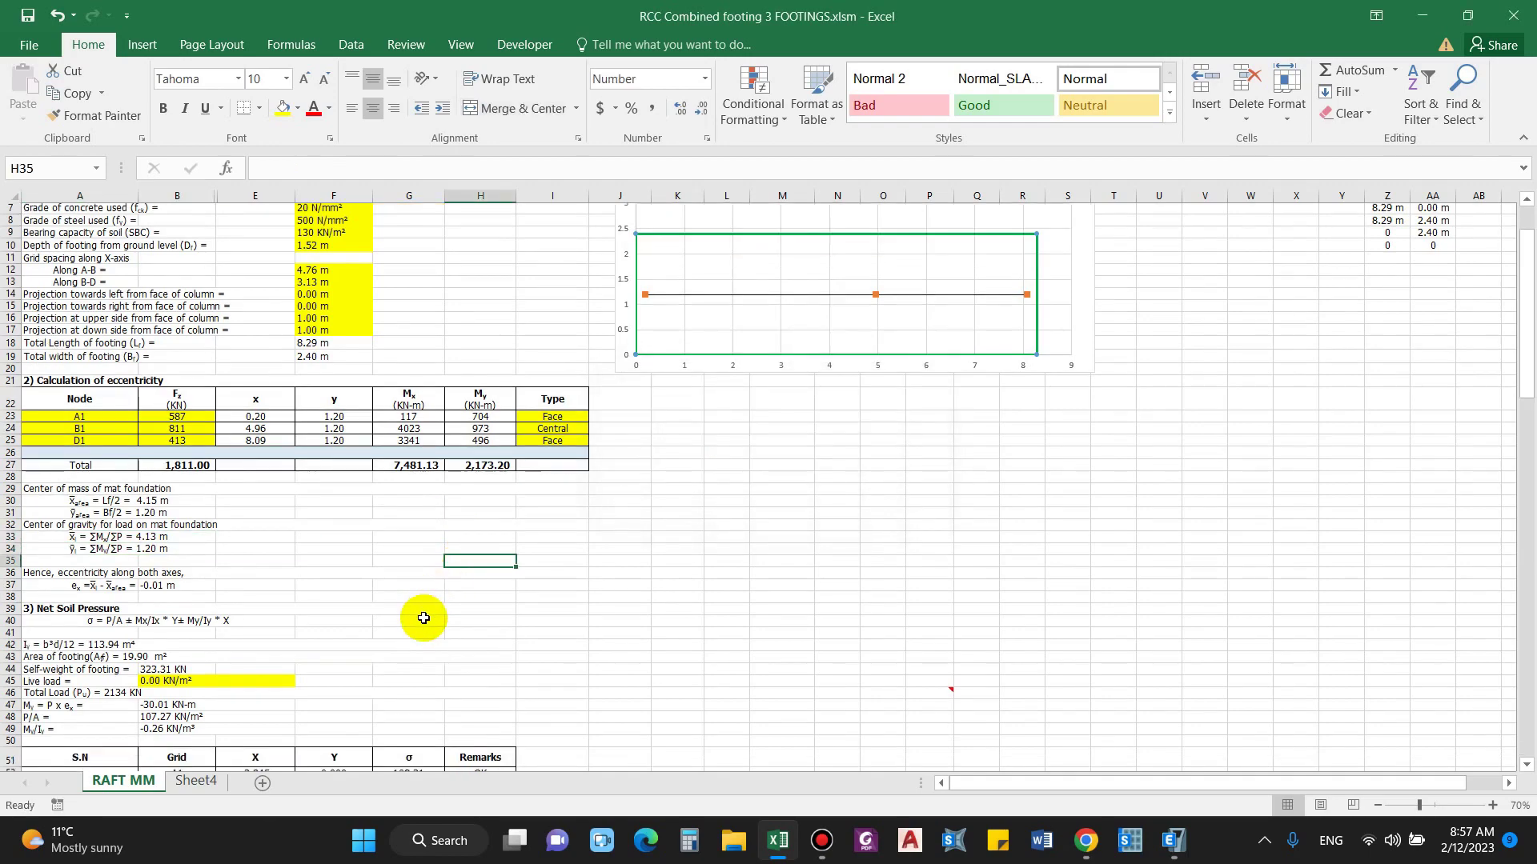
pyautogui.click(82, 514)
pyautogui.scroll(3, 371, 572)
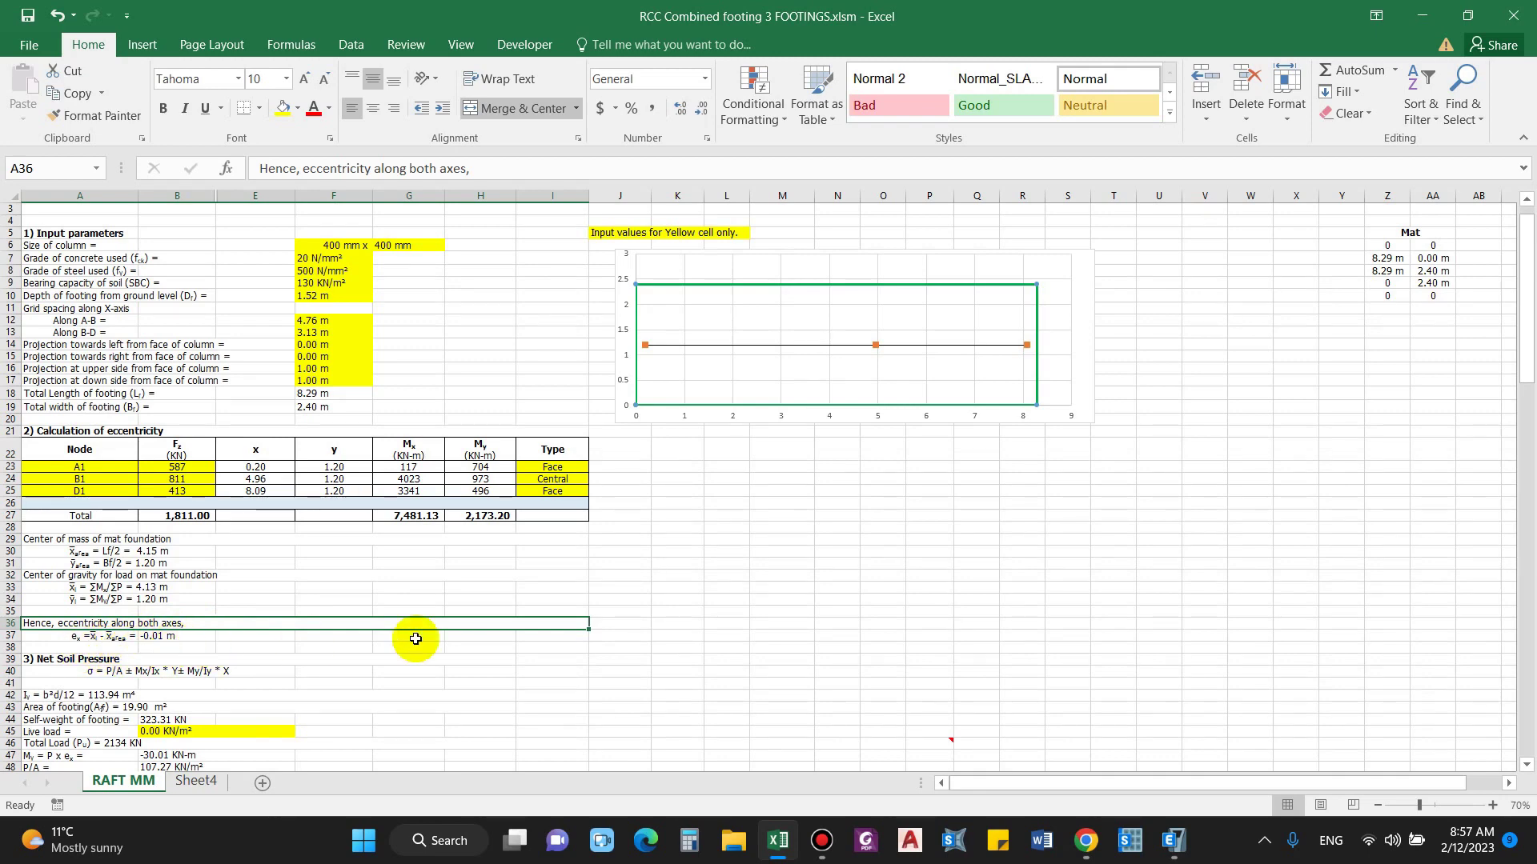
pyautogui.scroll(-2, 416, 639)
pyautogui.click(94, 599)
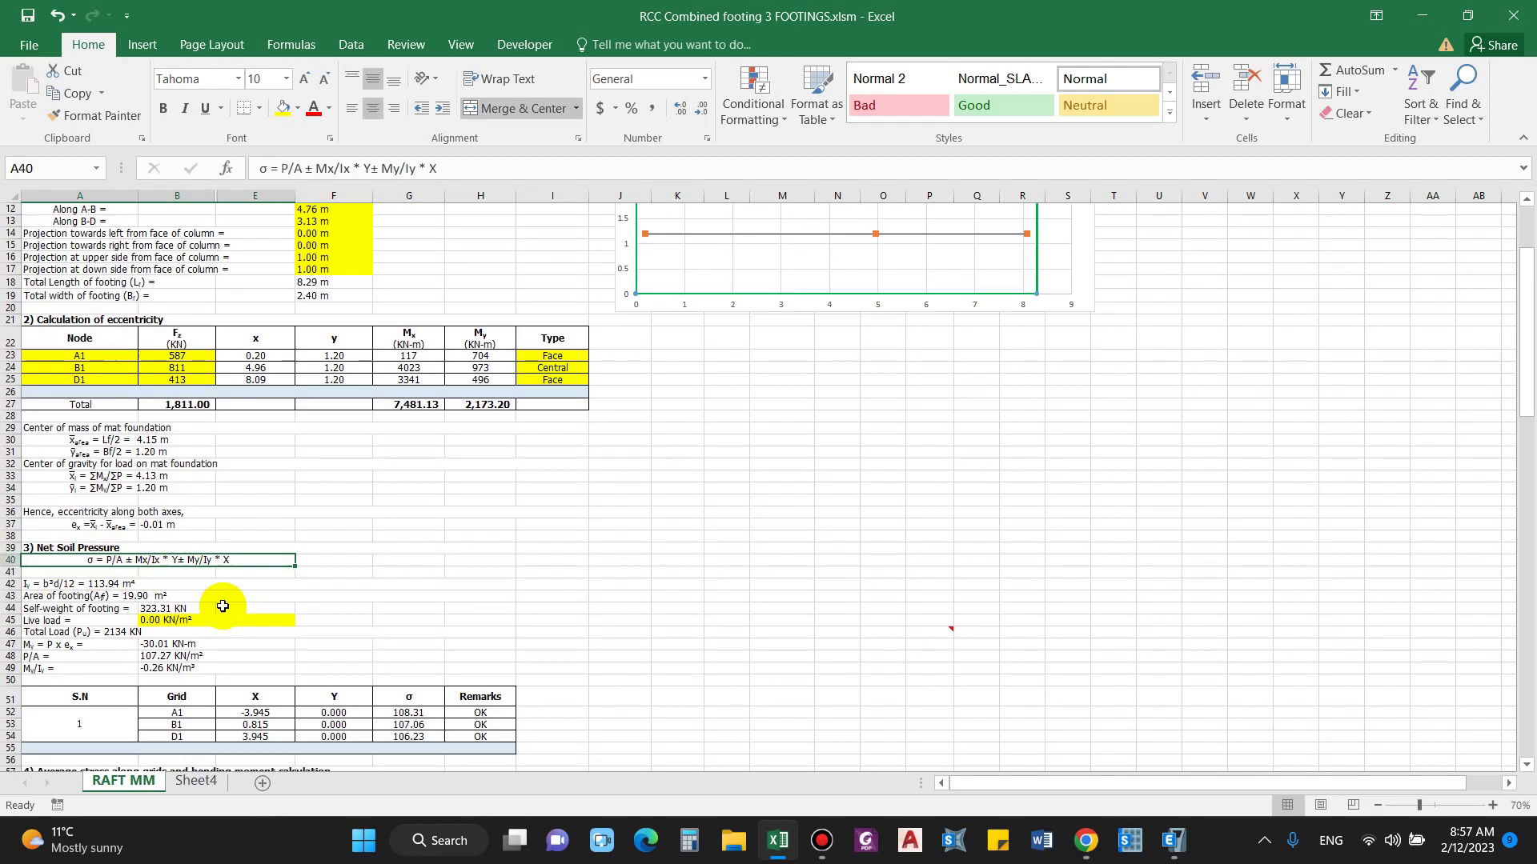
pyautogui.scroll(3, 799, 467)
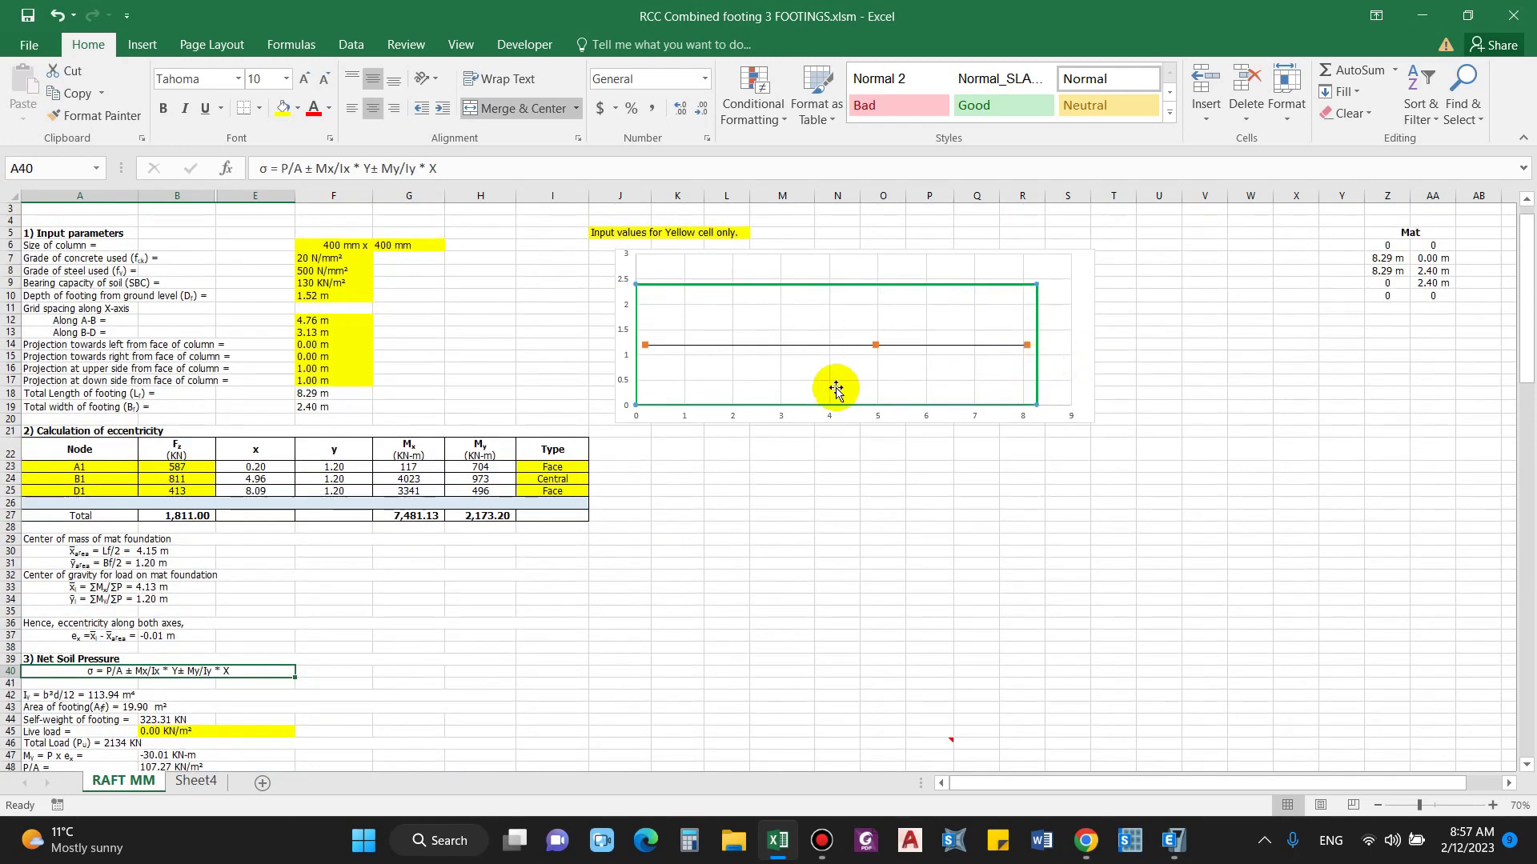
pyautogui.scroll(-3, 673, 363)
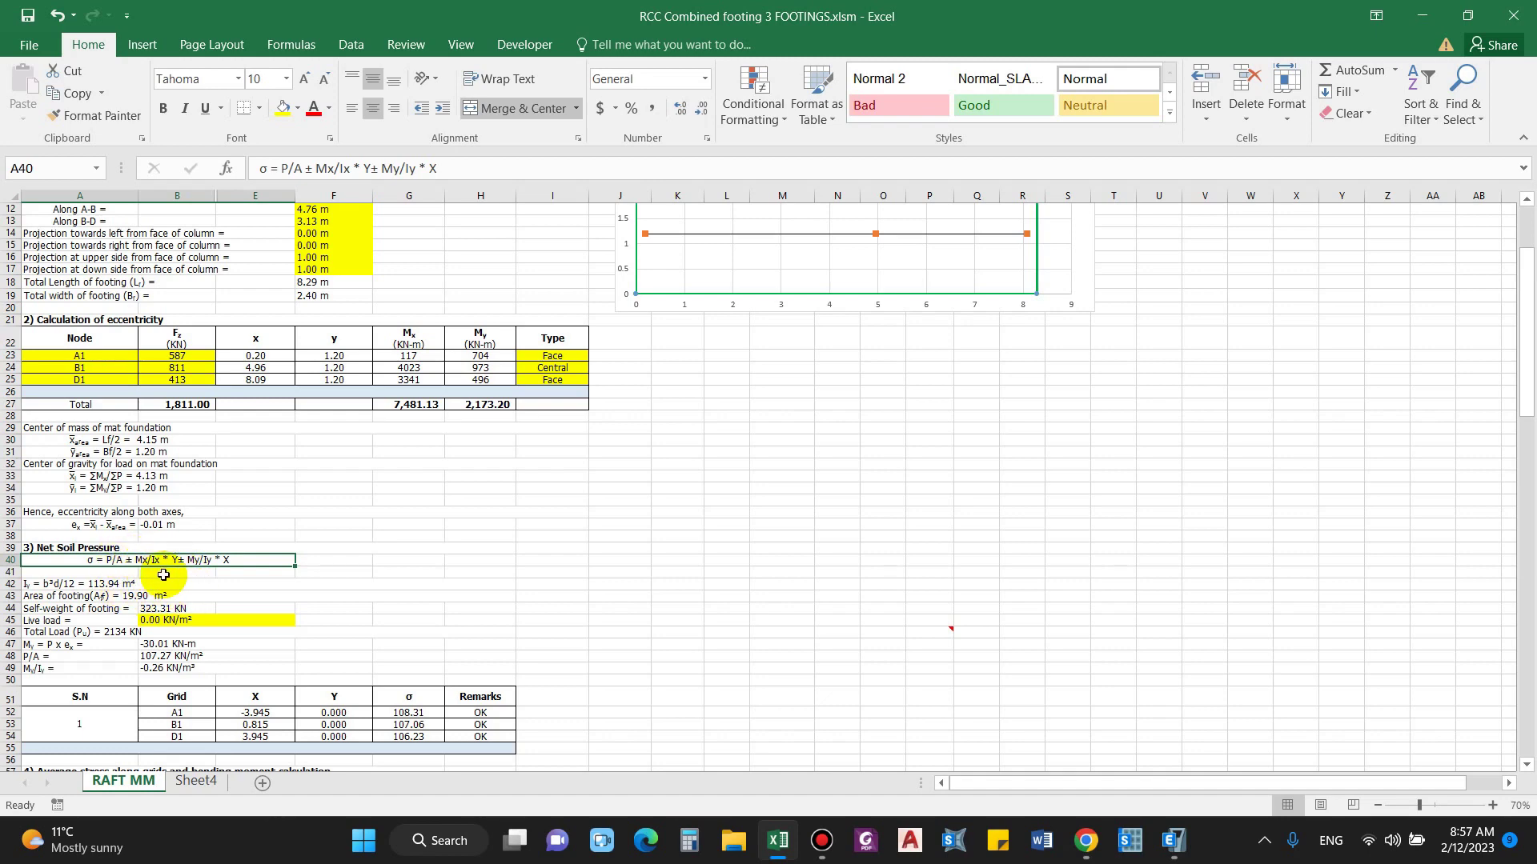
pyautogui.scroll(2, 312, 548)
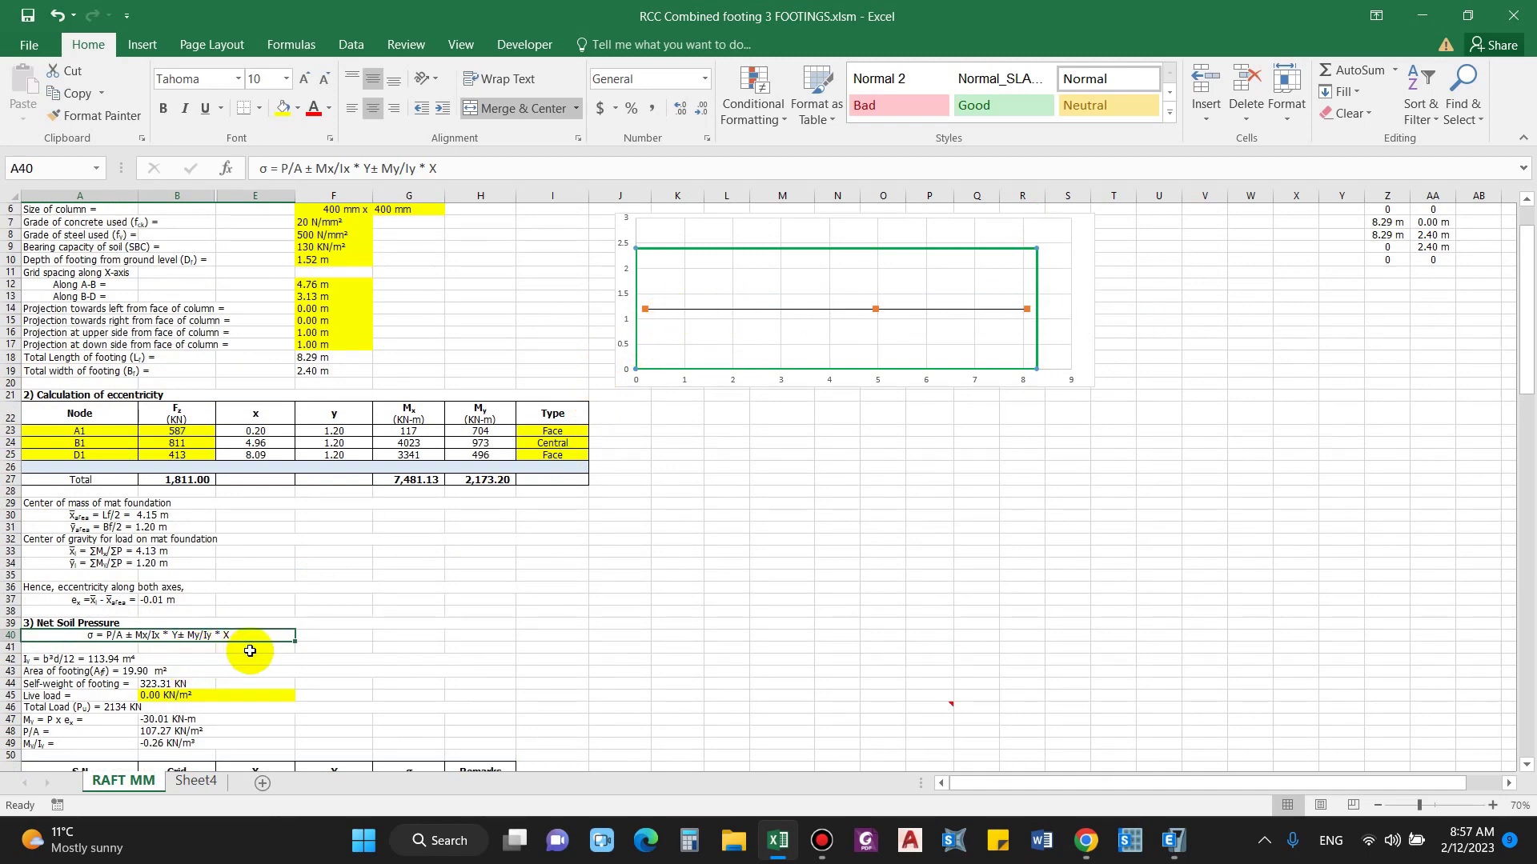
pyautogui.scroll(-1, 225, 649)
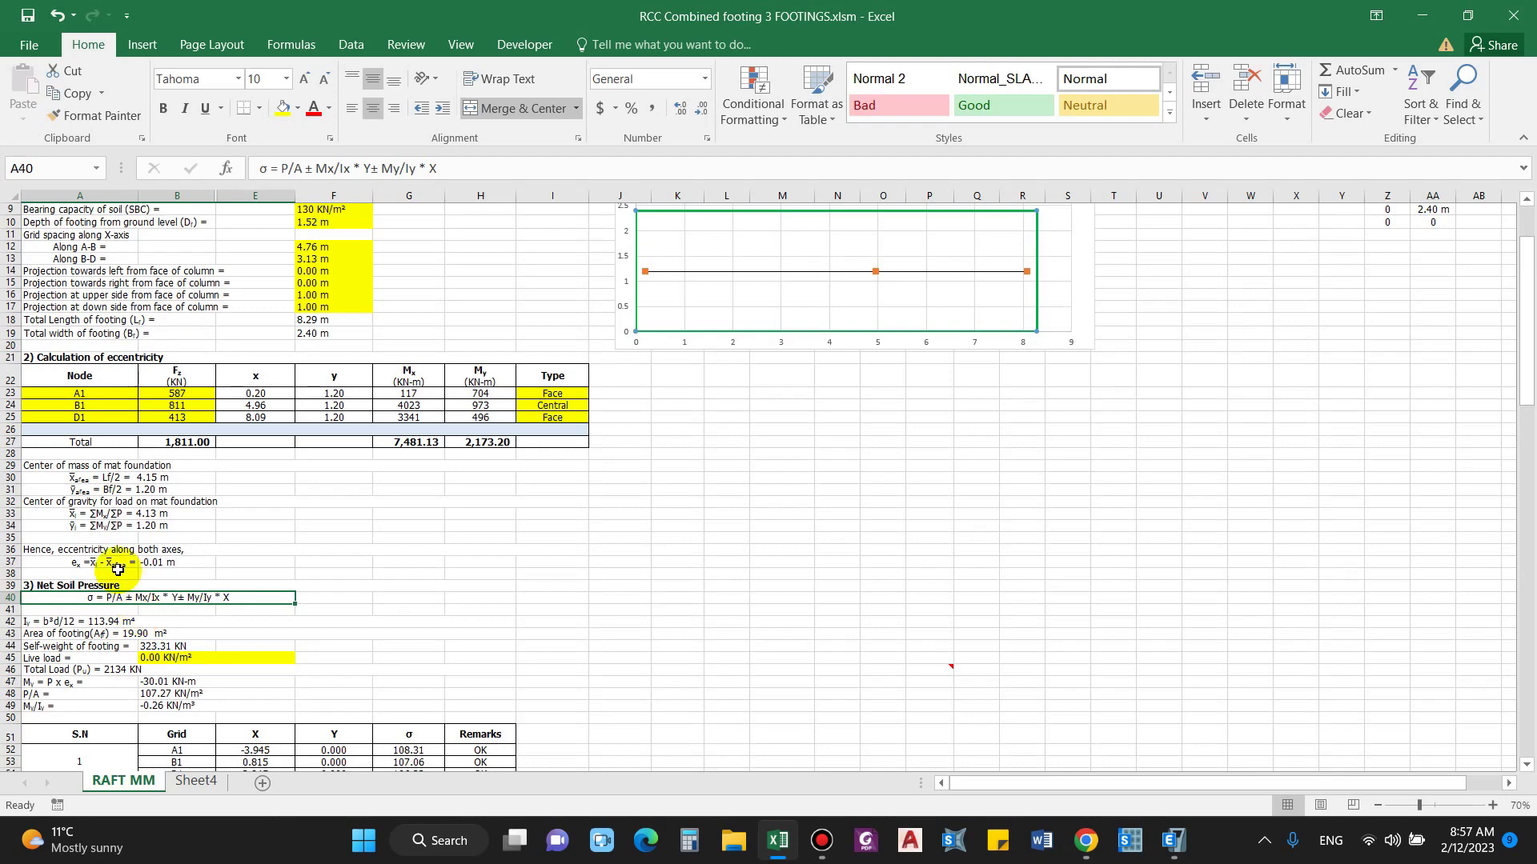
pyautogui.click(71, 686)
pyautogui.scroll(-2, 56, 624)
pyautogui.click(40, 549)
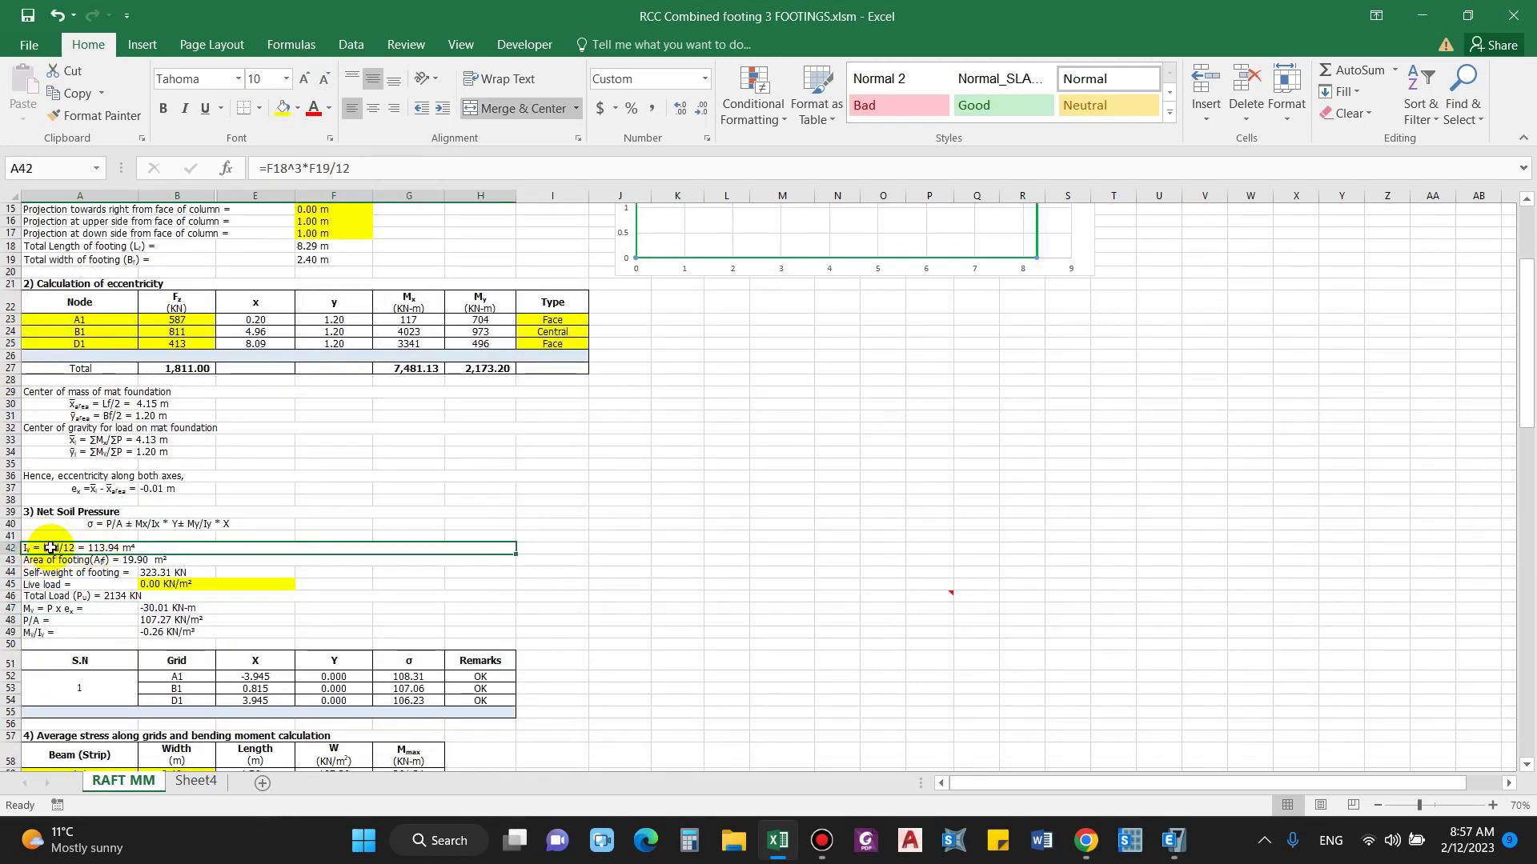
pyautogui.scroll(1, 49, 560)
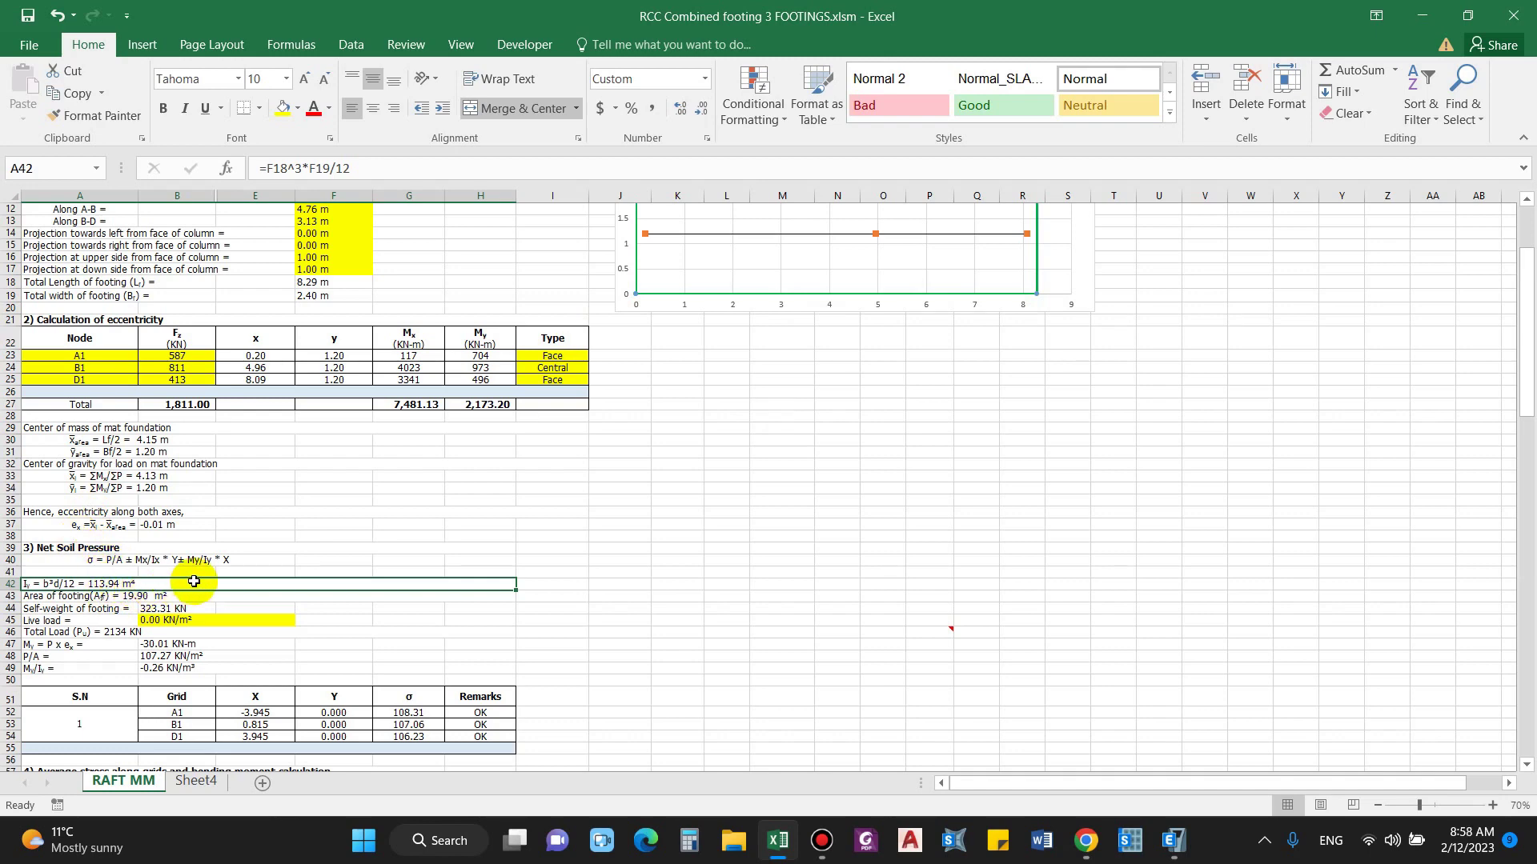
pyautogui.click(72, 606)
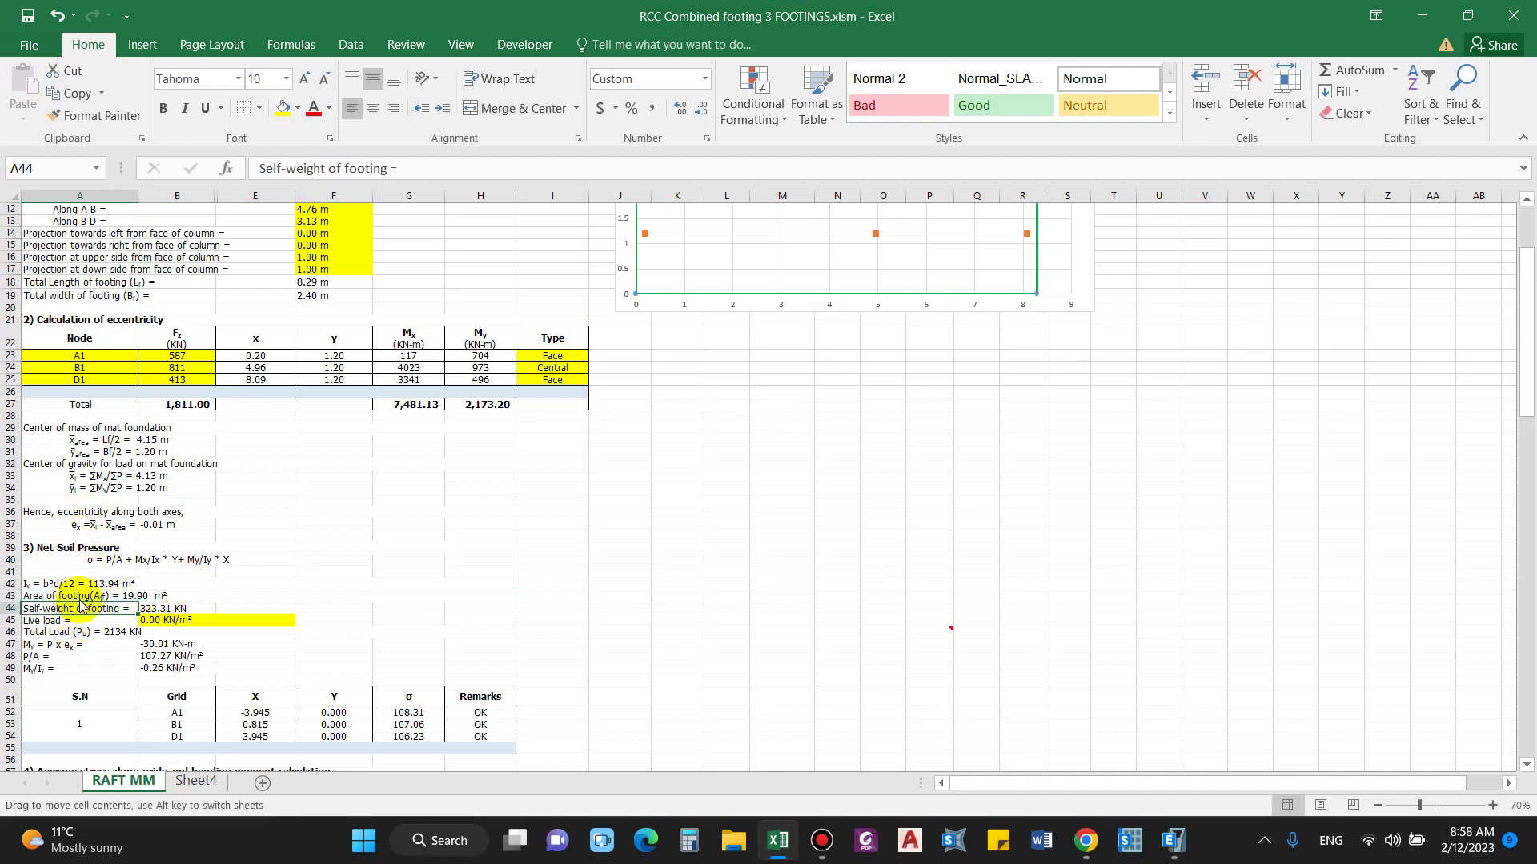
pyautogui.click(89, 596)
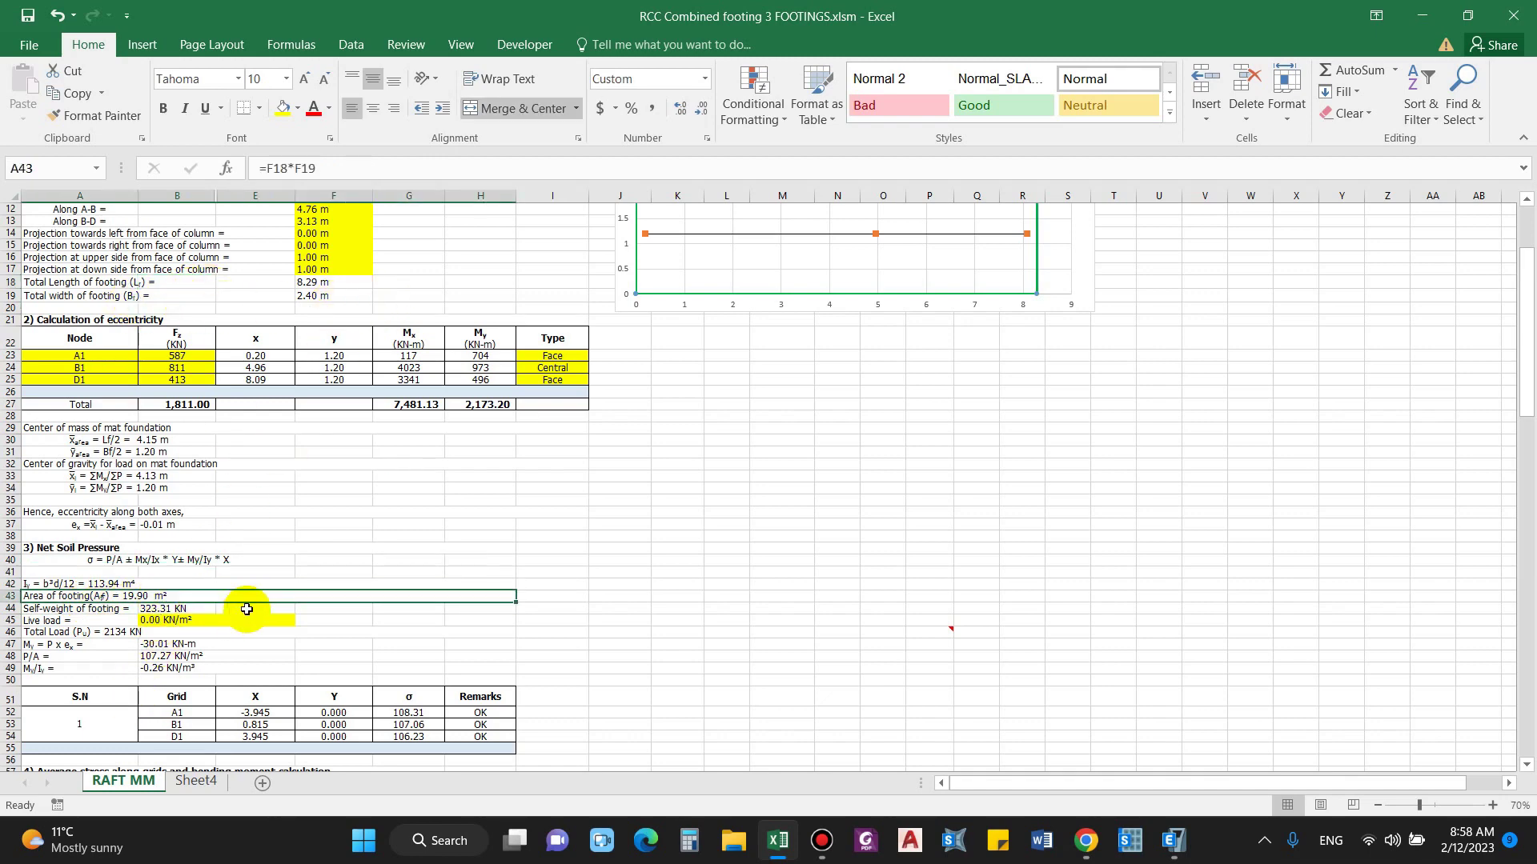
pyautogui.click(532, 632)
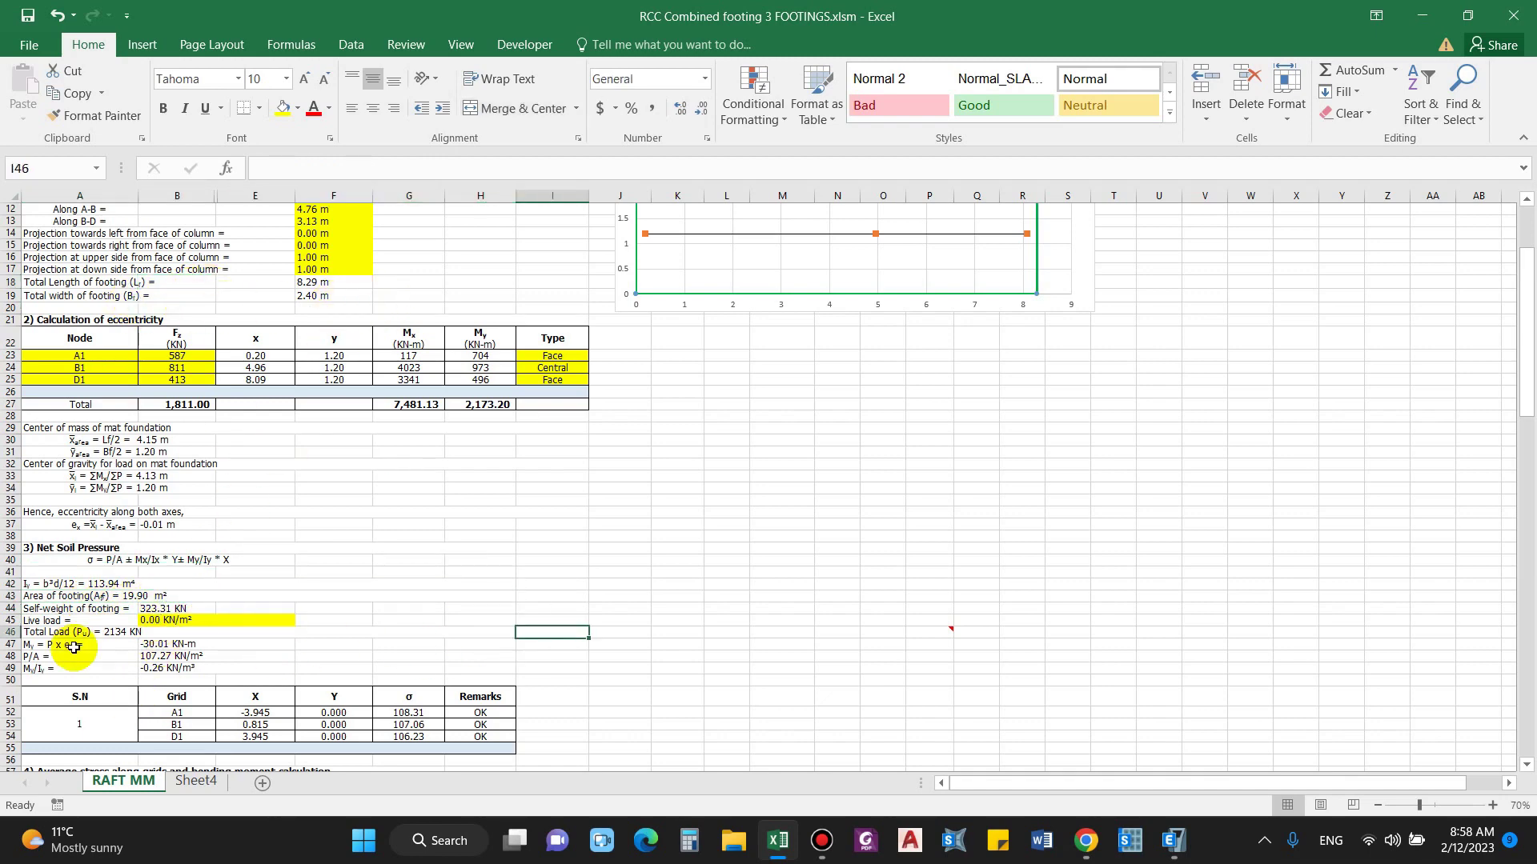
pyautogui.click(218, 610)
pyautogui.click(164, 608)
pyautogui.scroll(-3, 416, 538)
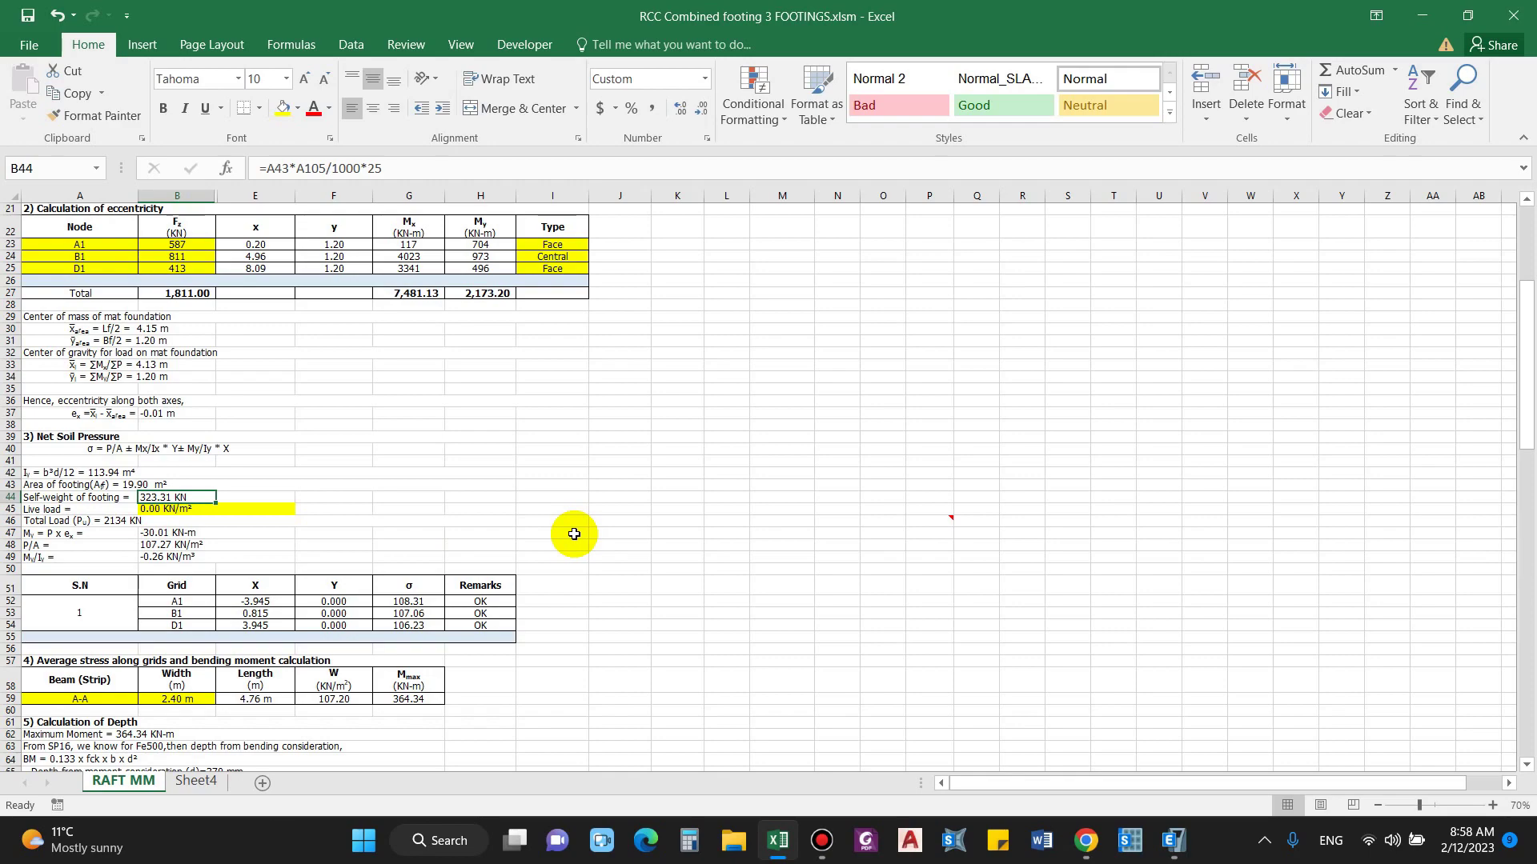
pyautogui.scroll(-19, 567, 537)
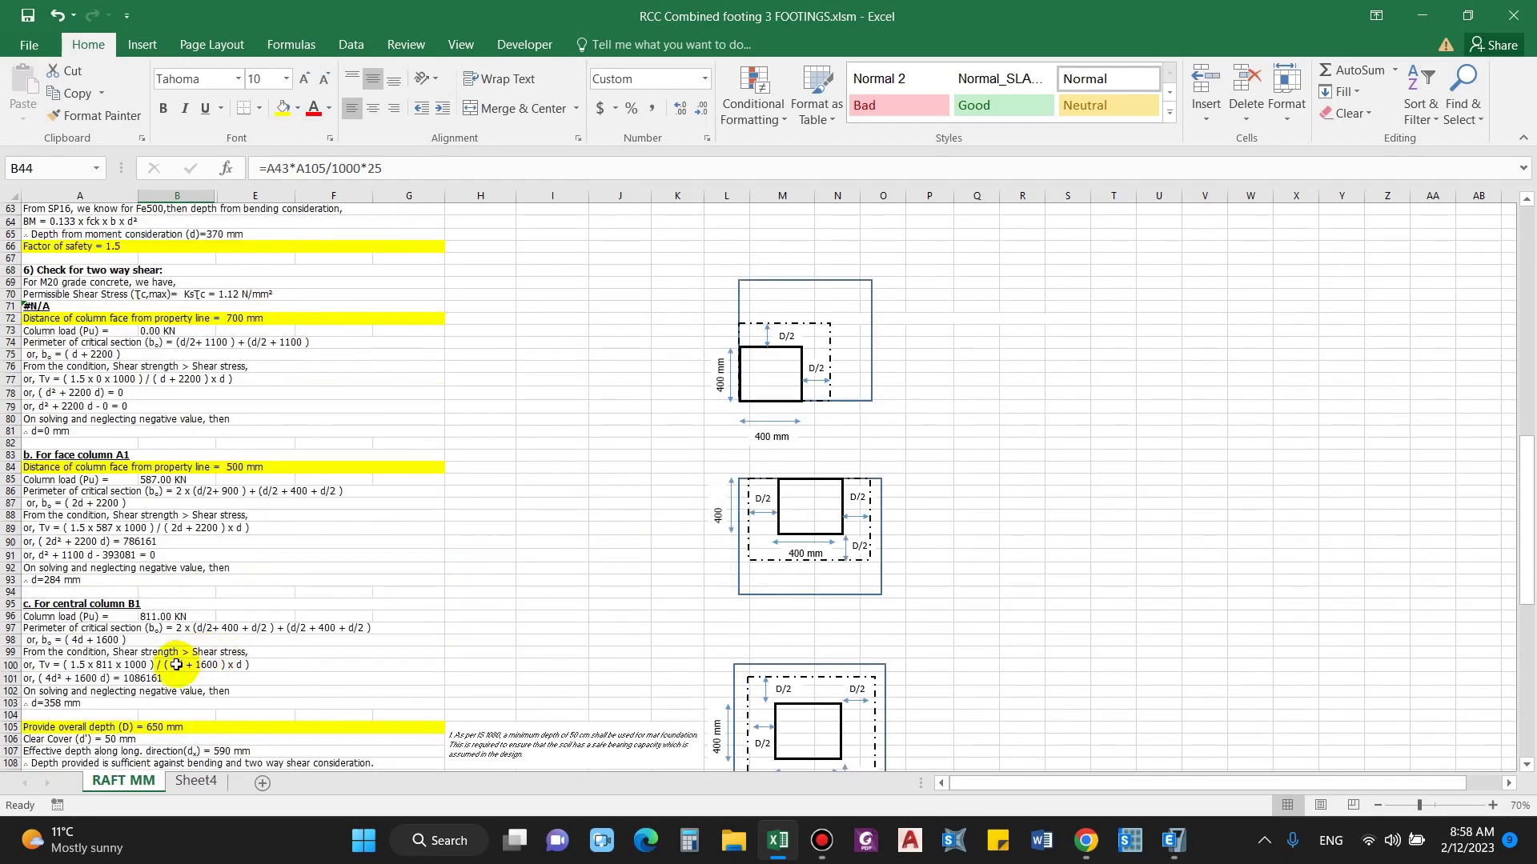
pyautogui.scroll(-1, 182, 640)
pyautogui.click(154, 545)
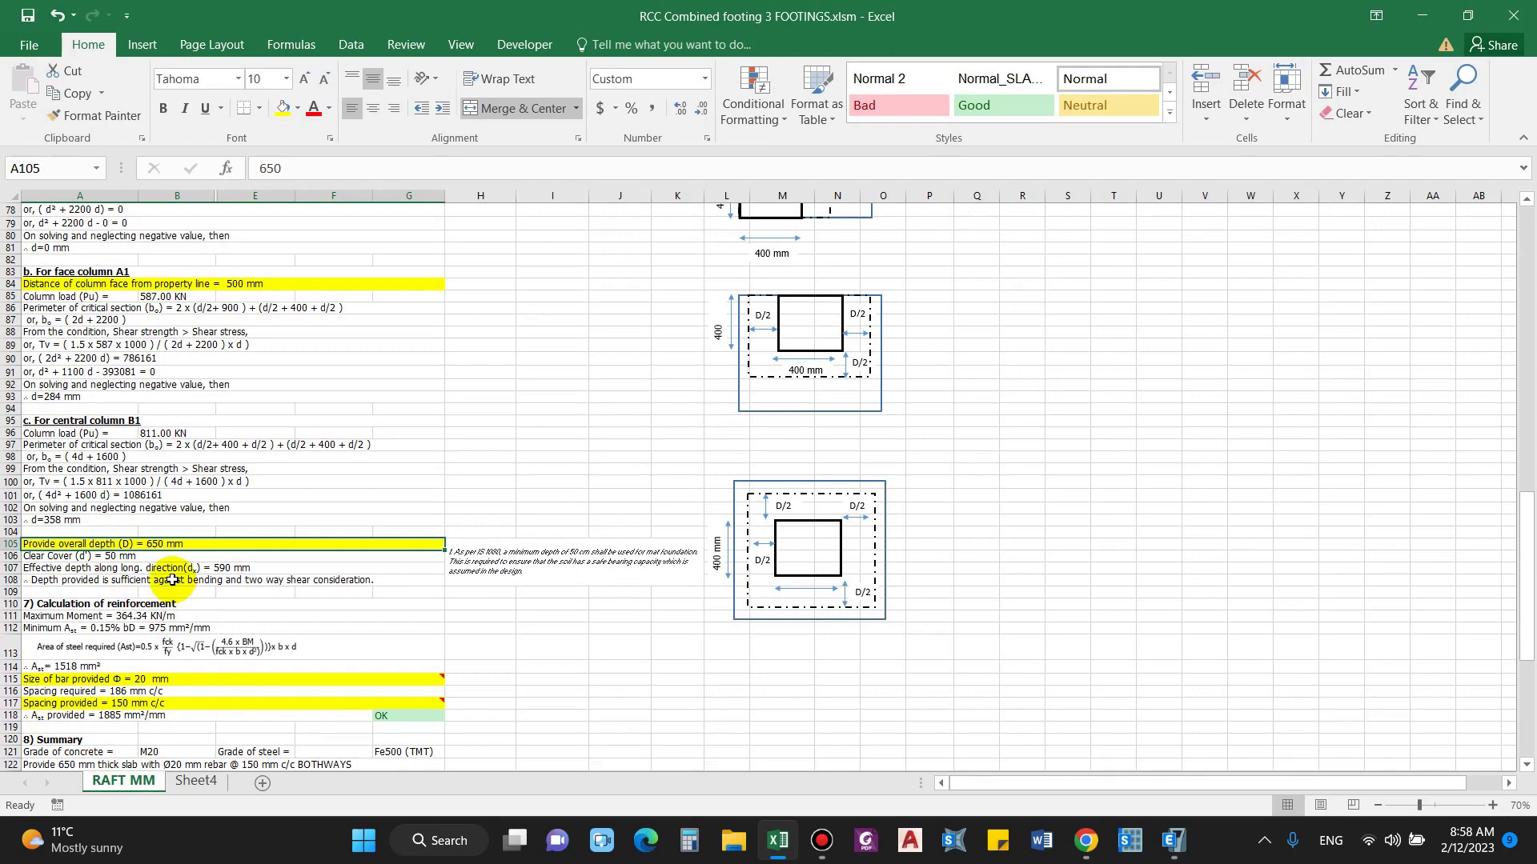
pyautogui.scroll(19, 172, 579)
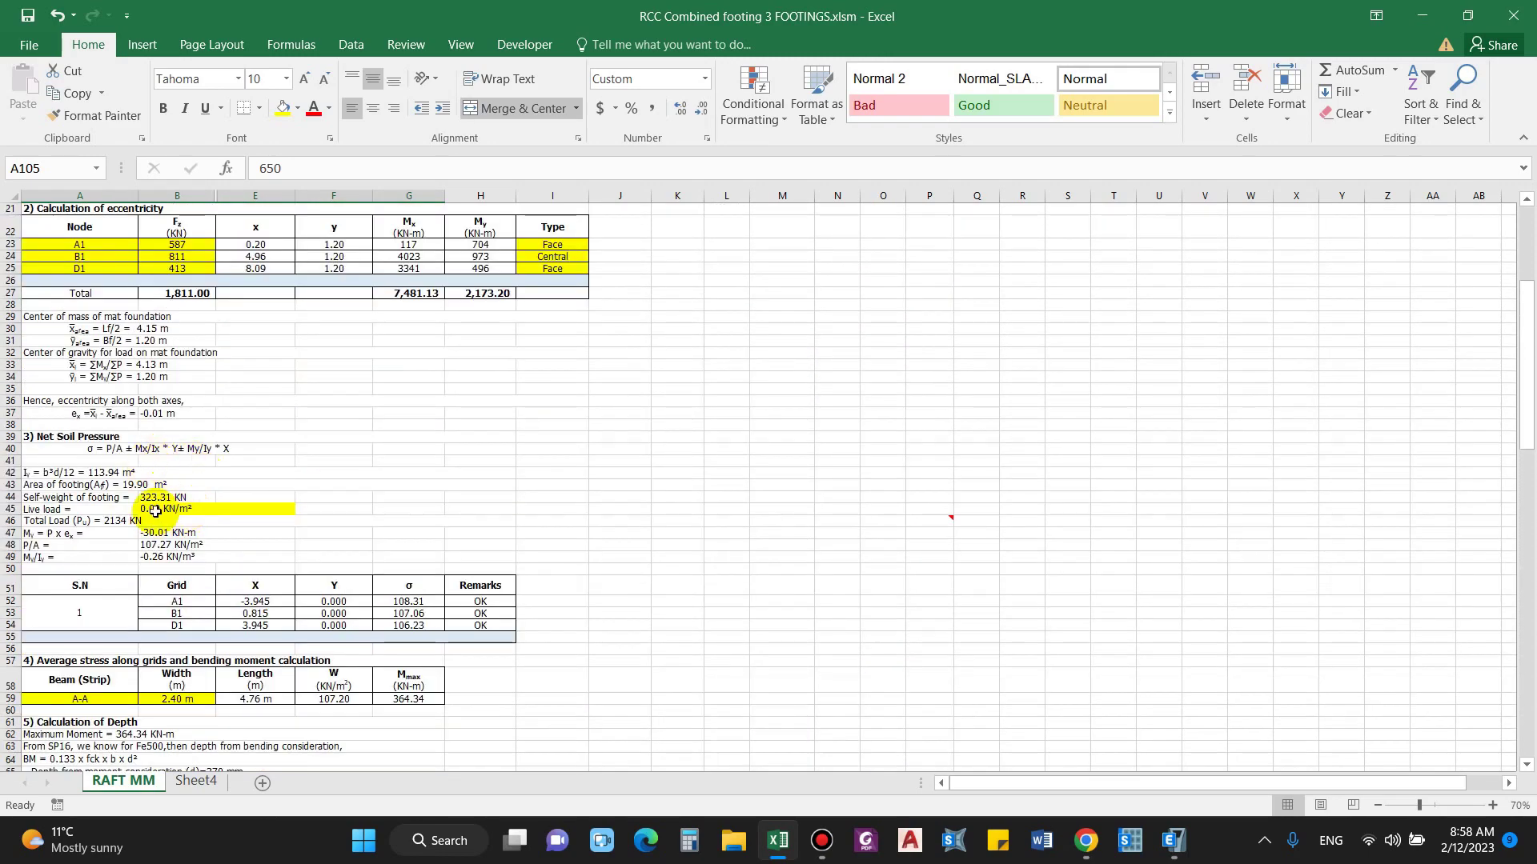
pyautogui.click(164, 497)
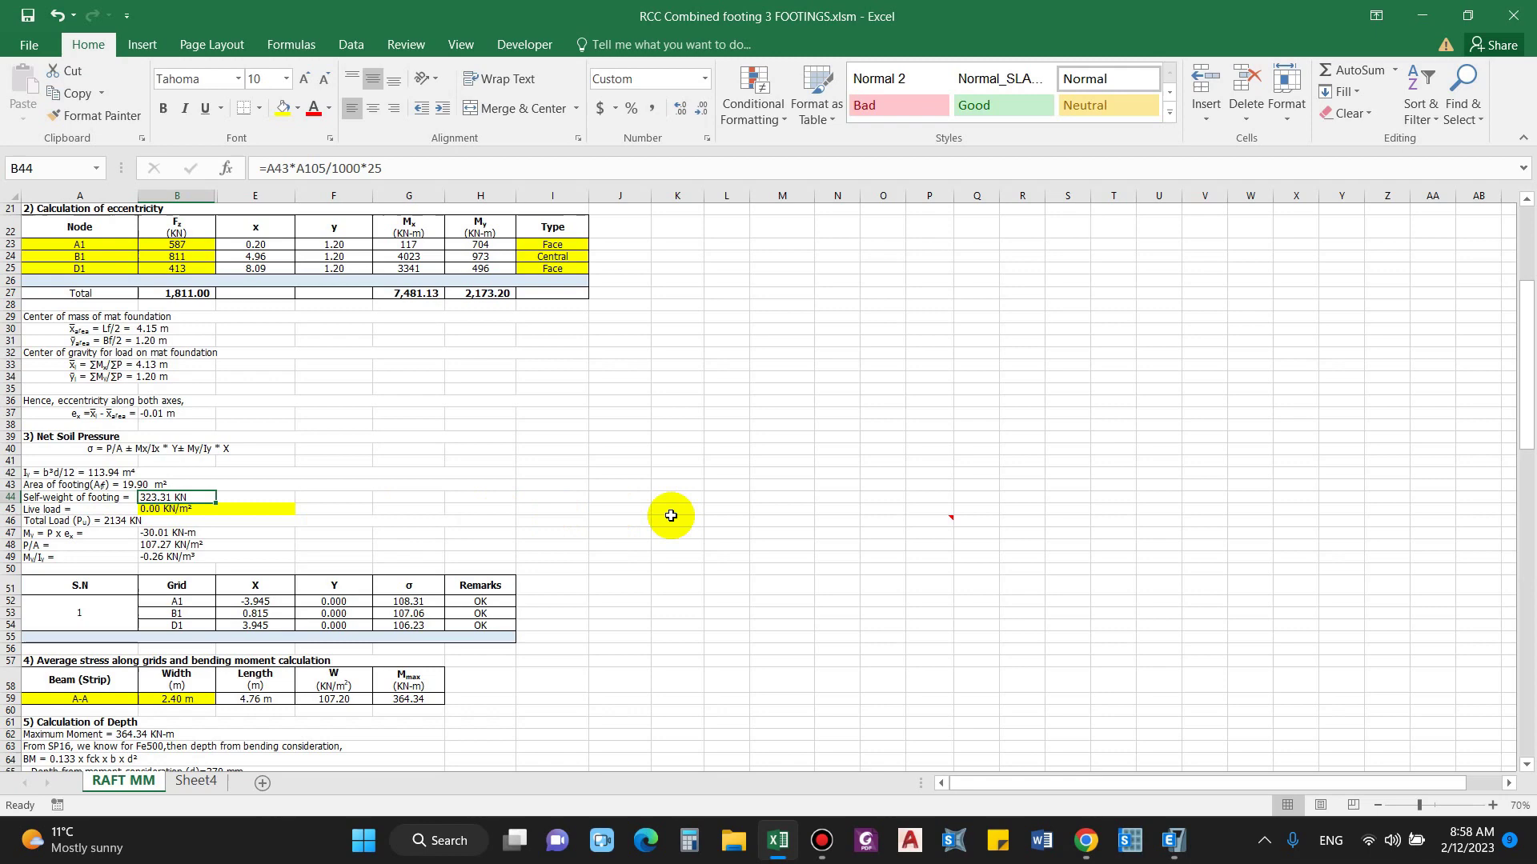
pyautogui.click(726, 510)
pyautogui.click(97, 513)
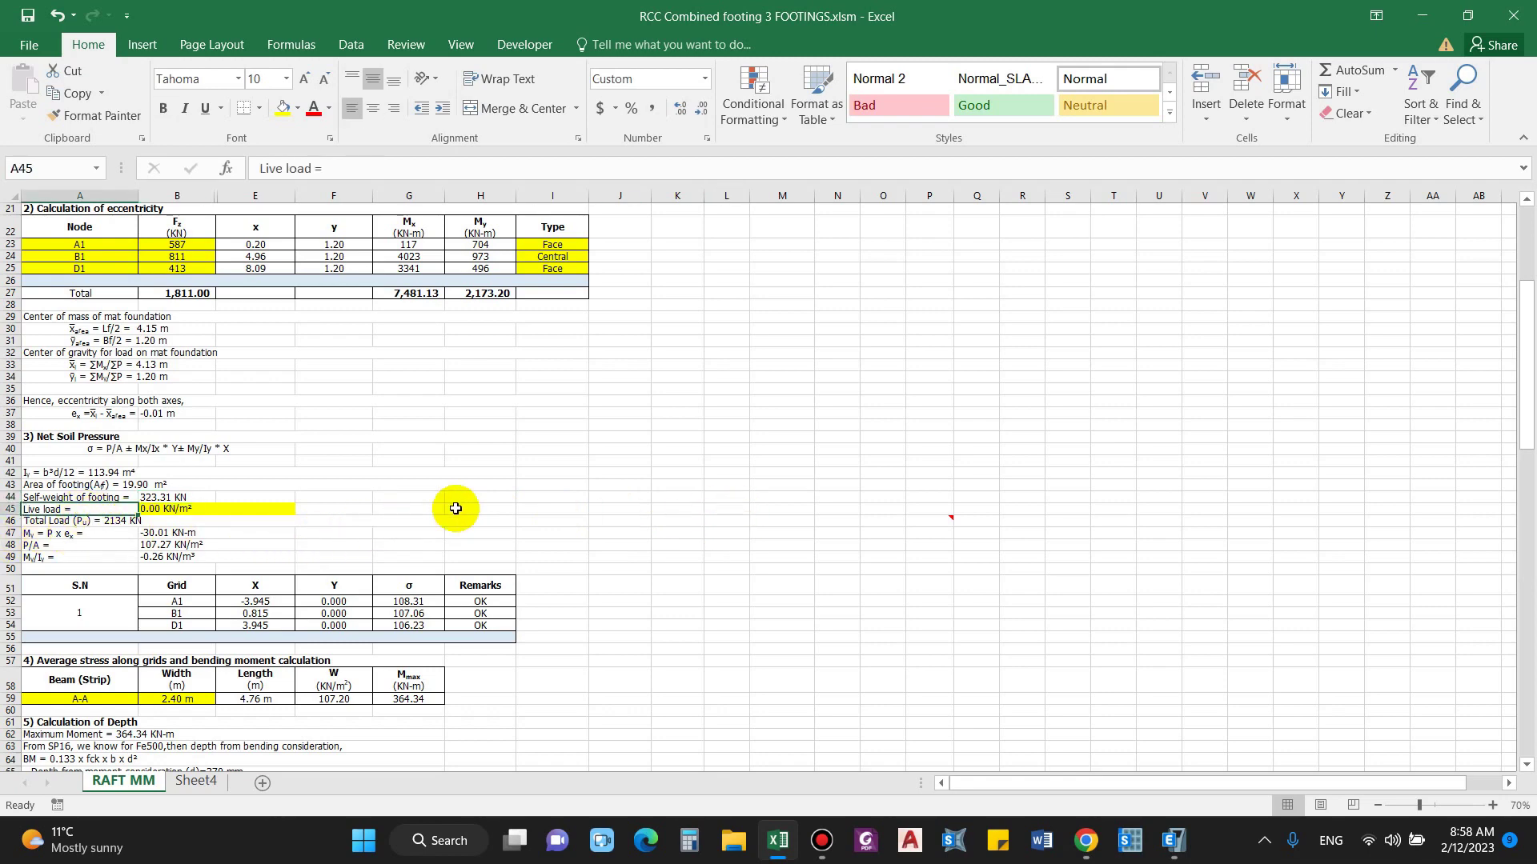
pyautogui.scroll(4, 689, 518)
pyautogui.scroll(2, 563, 554)
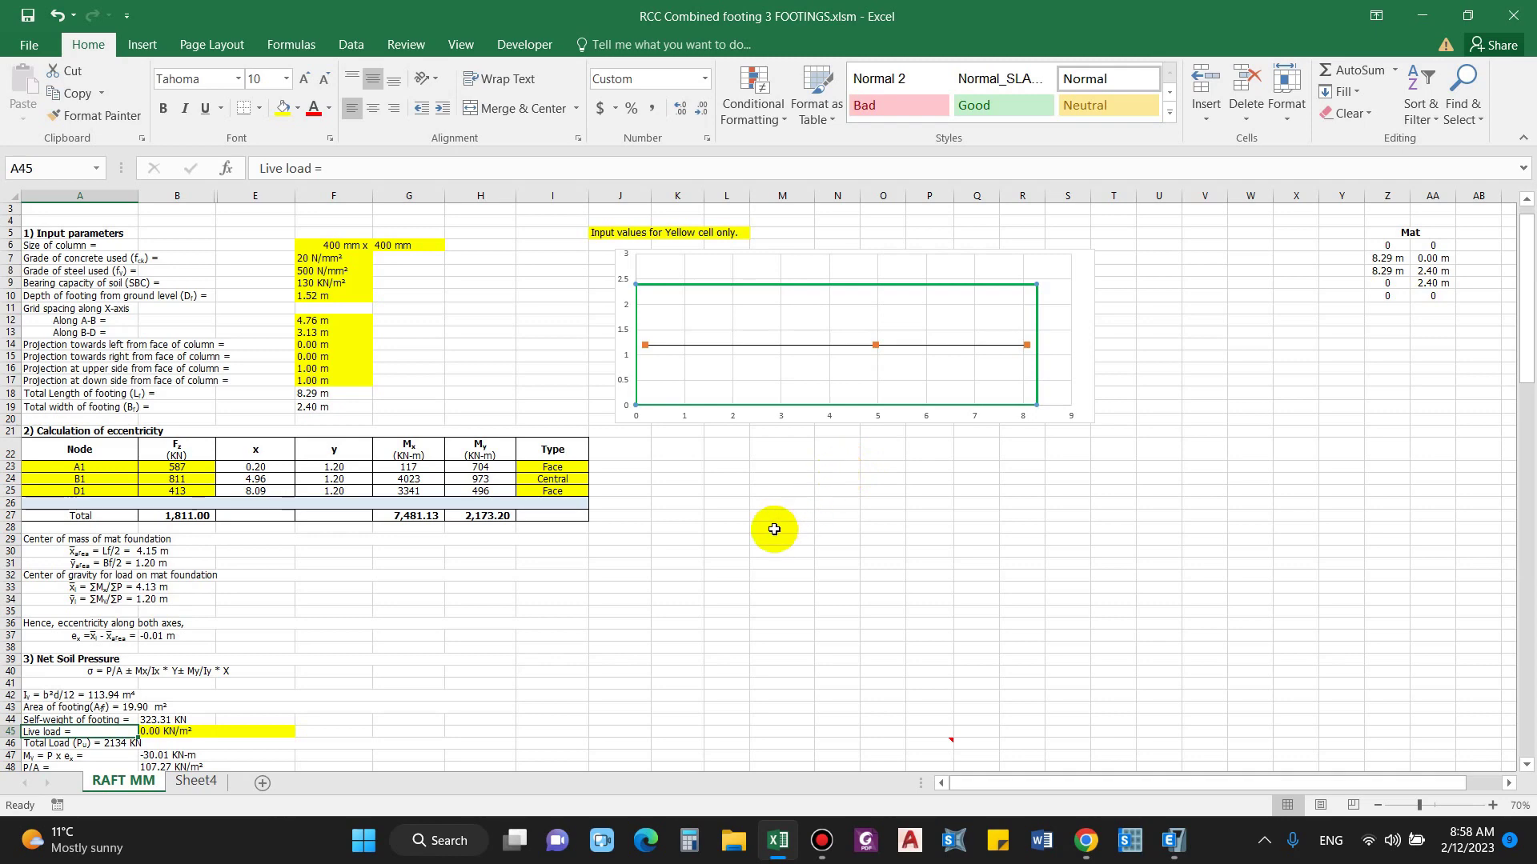
pyautogui.scroll(-2, 774, 529)
pyautogui.scroll(-4, 769, 535)
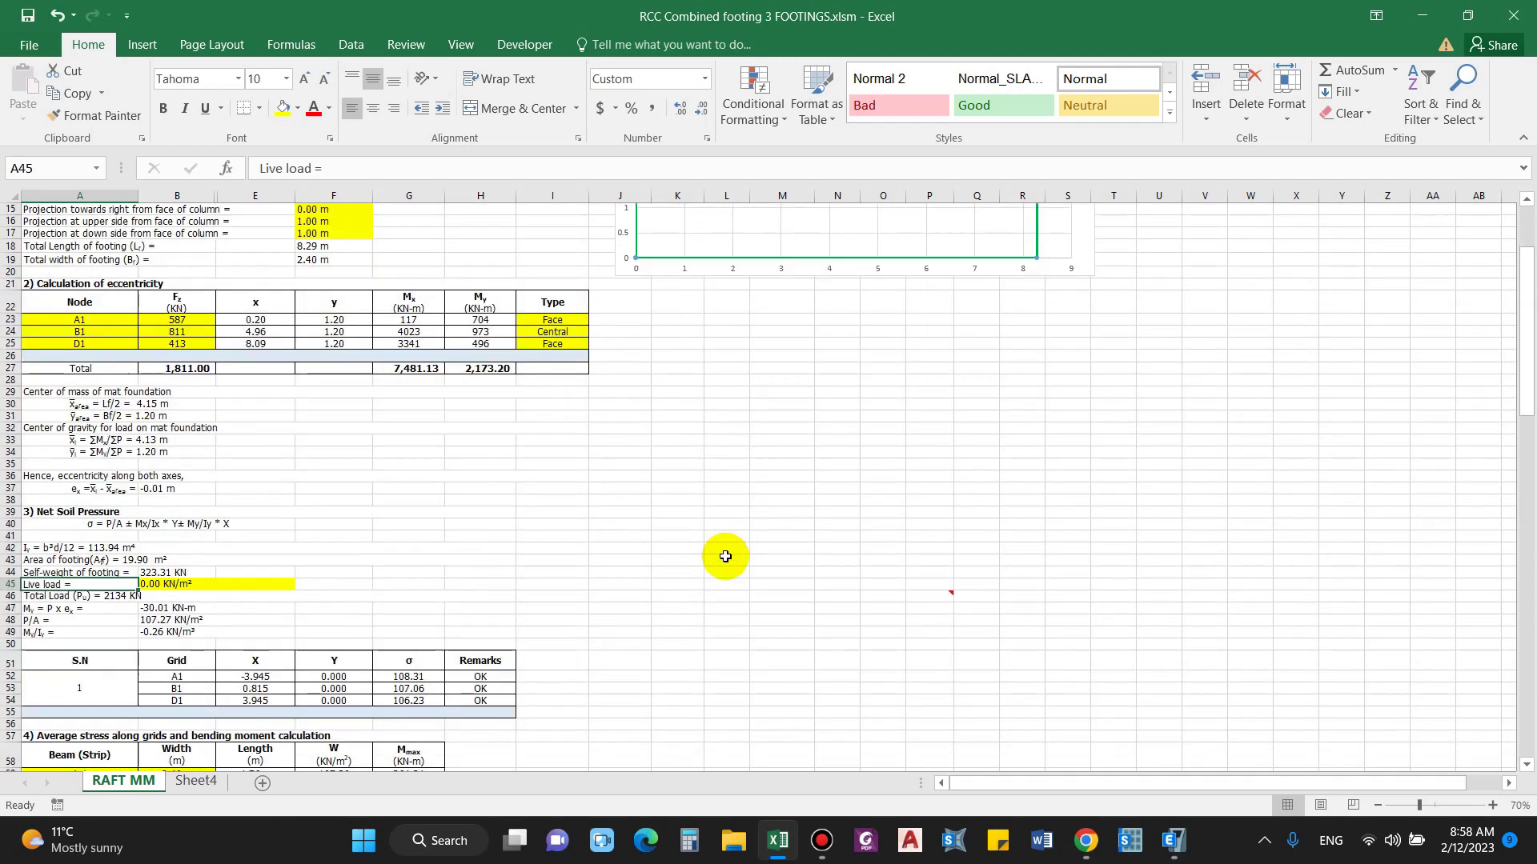
pyautogui.click(173, 511)
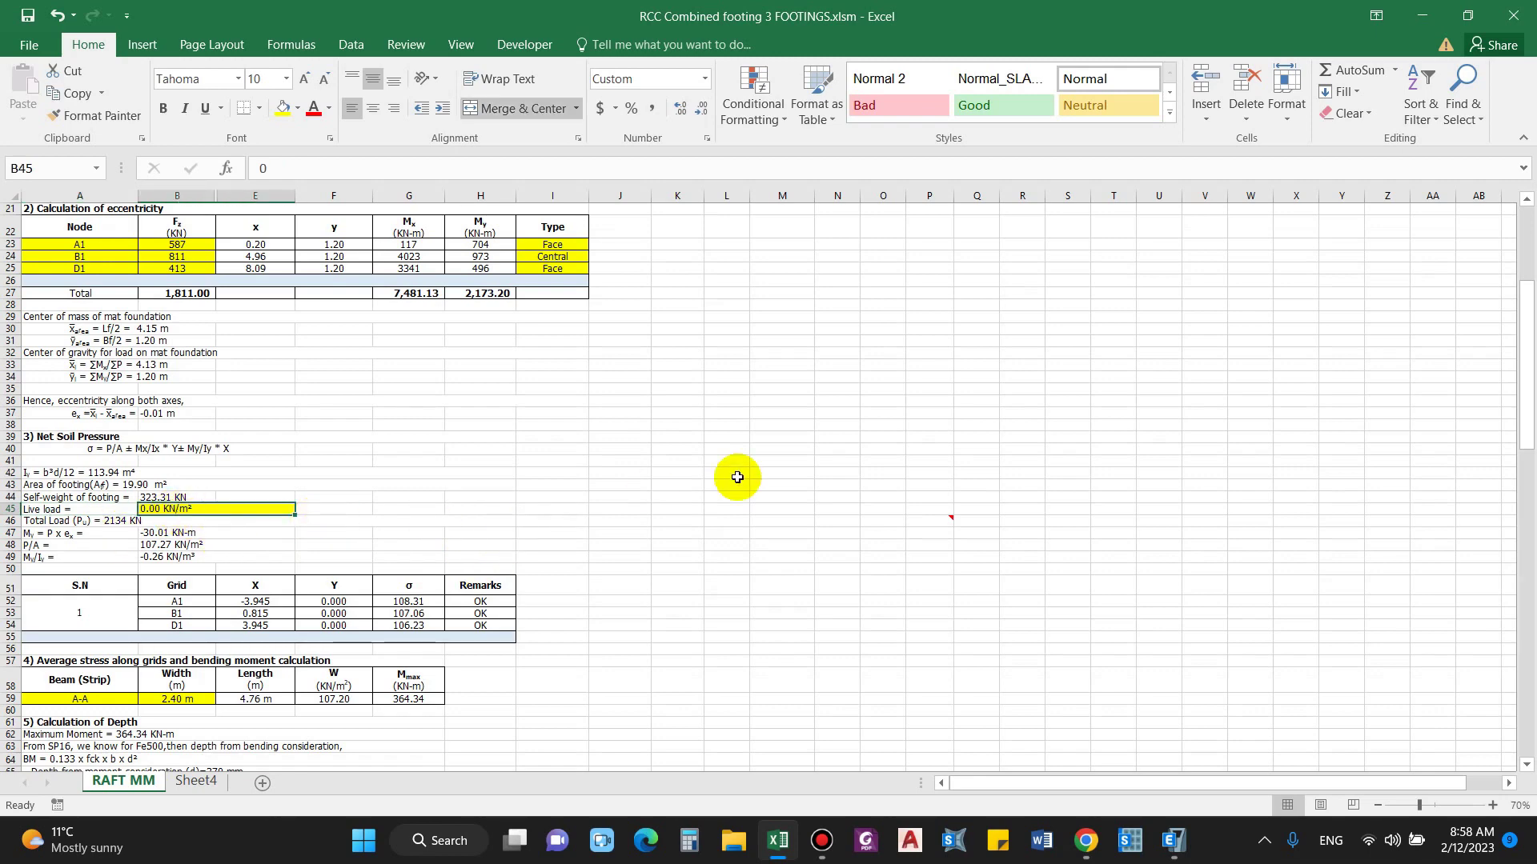
pyautogui.click(737, 473)
pyautogui.click(200, 521)
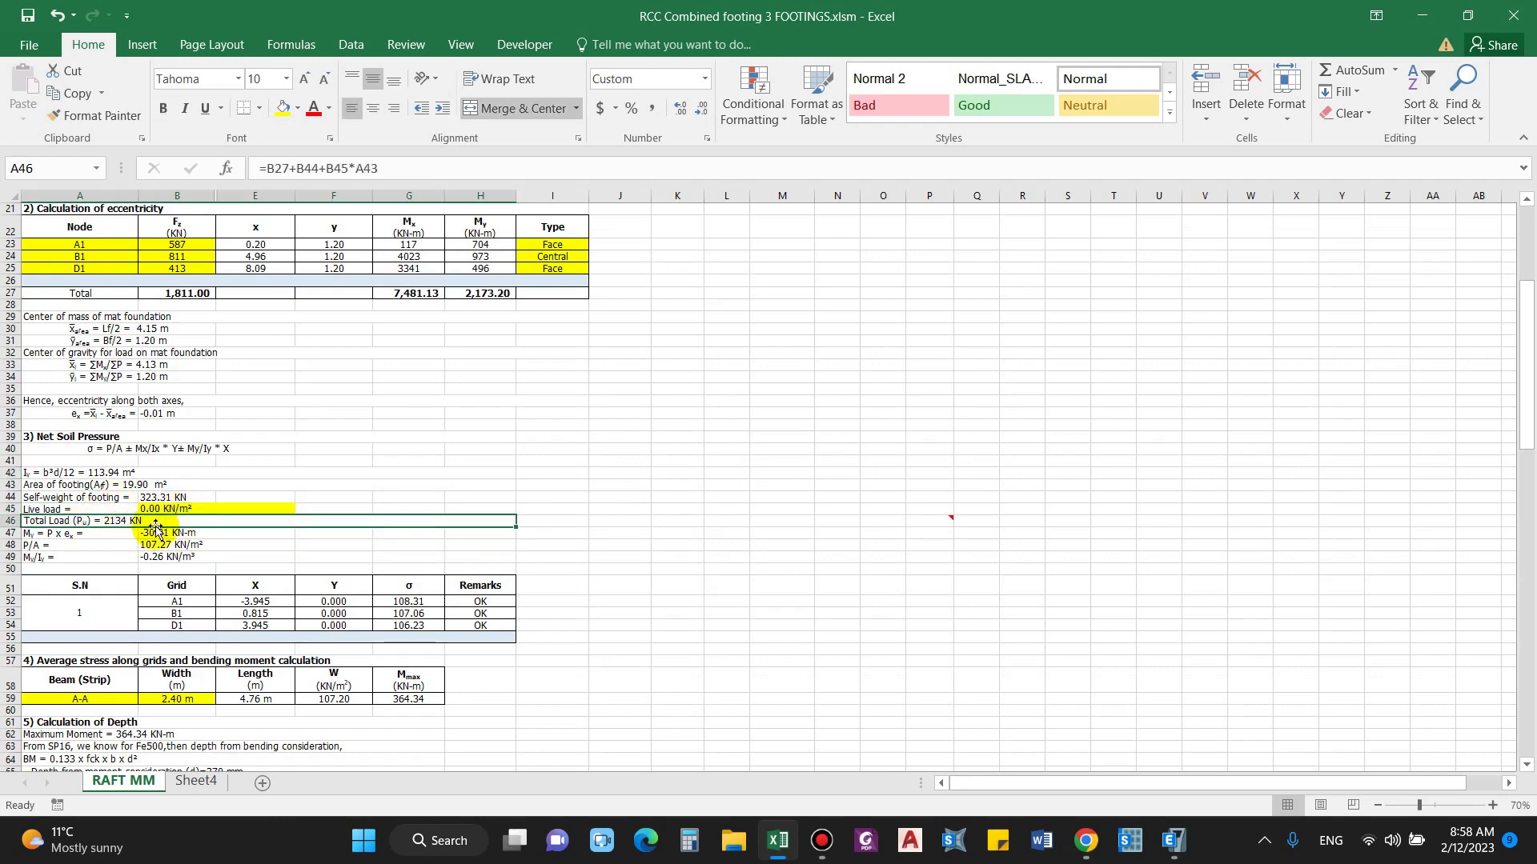
pyautogui.click(188, 293)
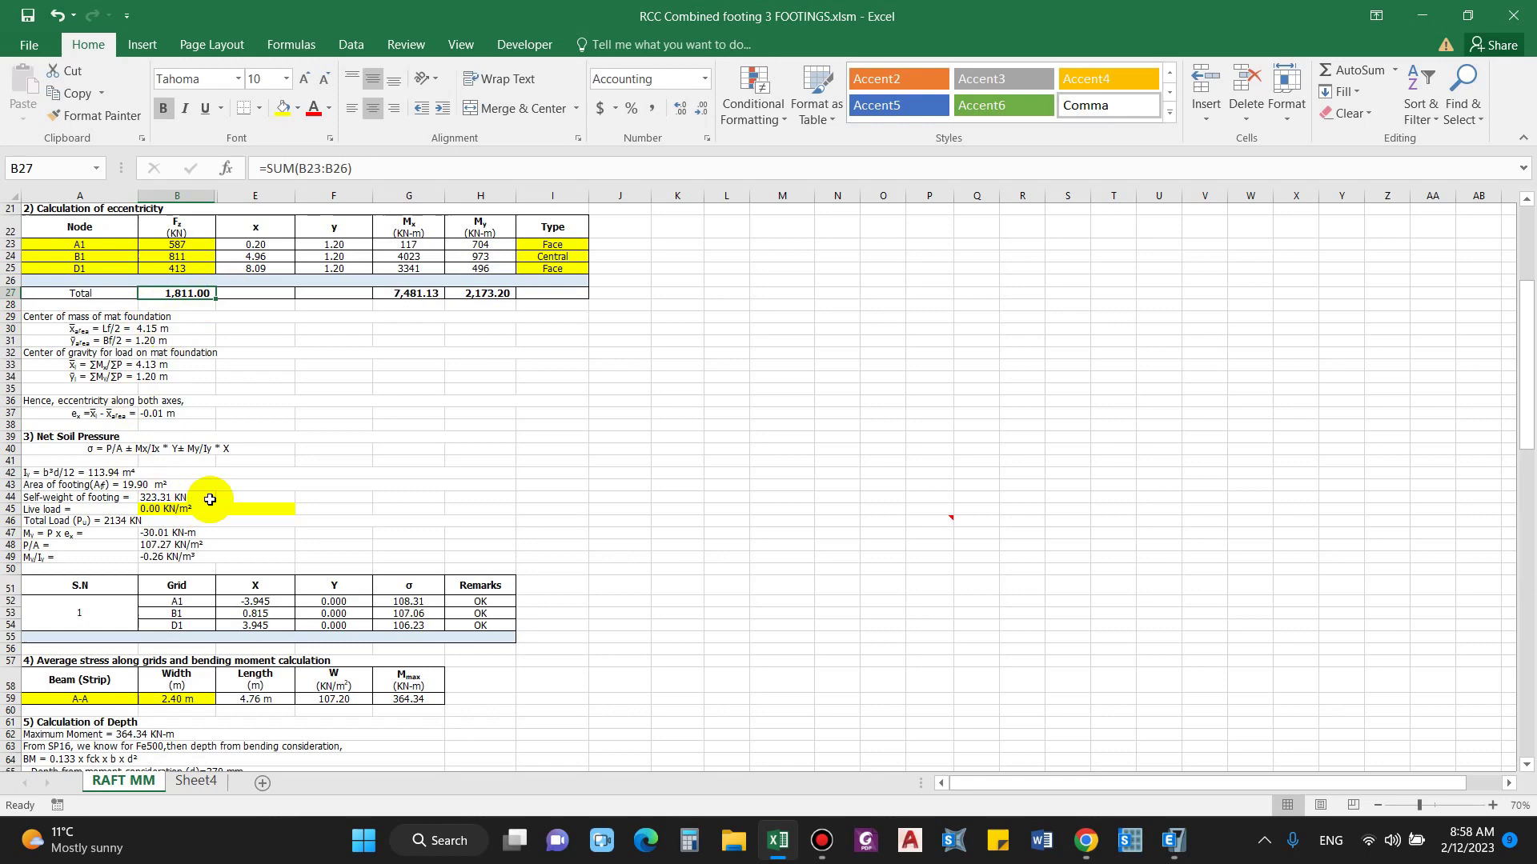
pyautogui.click(677, 485)
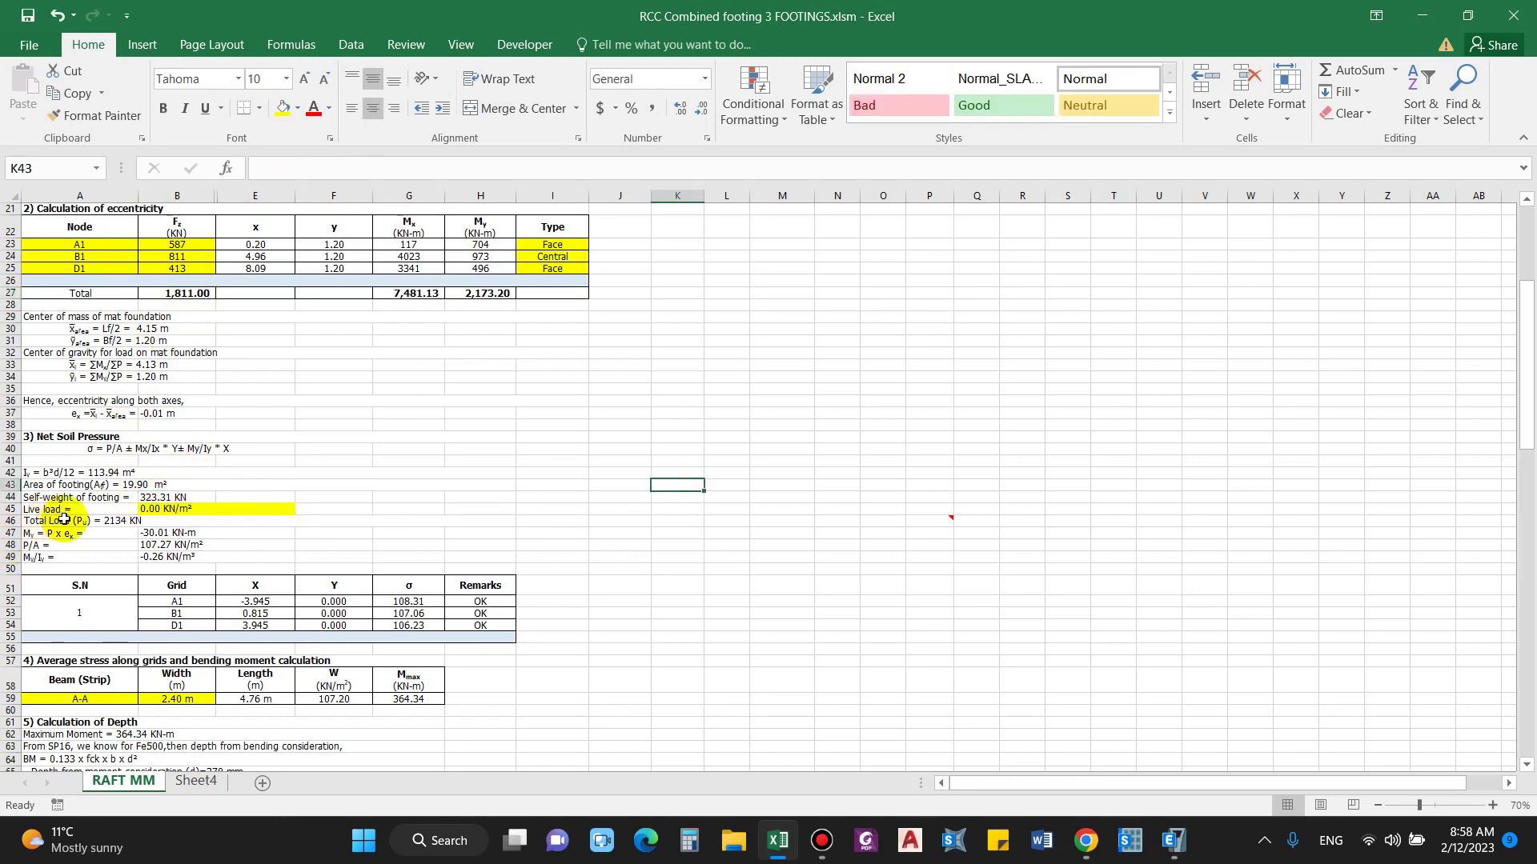
pyautogui.click(74, 545)
pyautogui.click(53, 535)
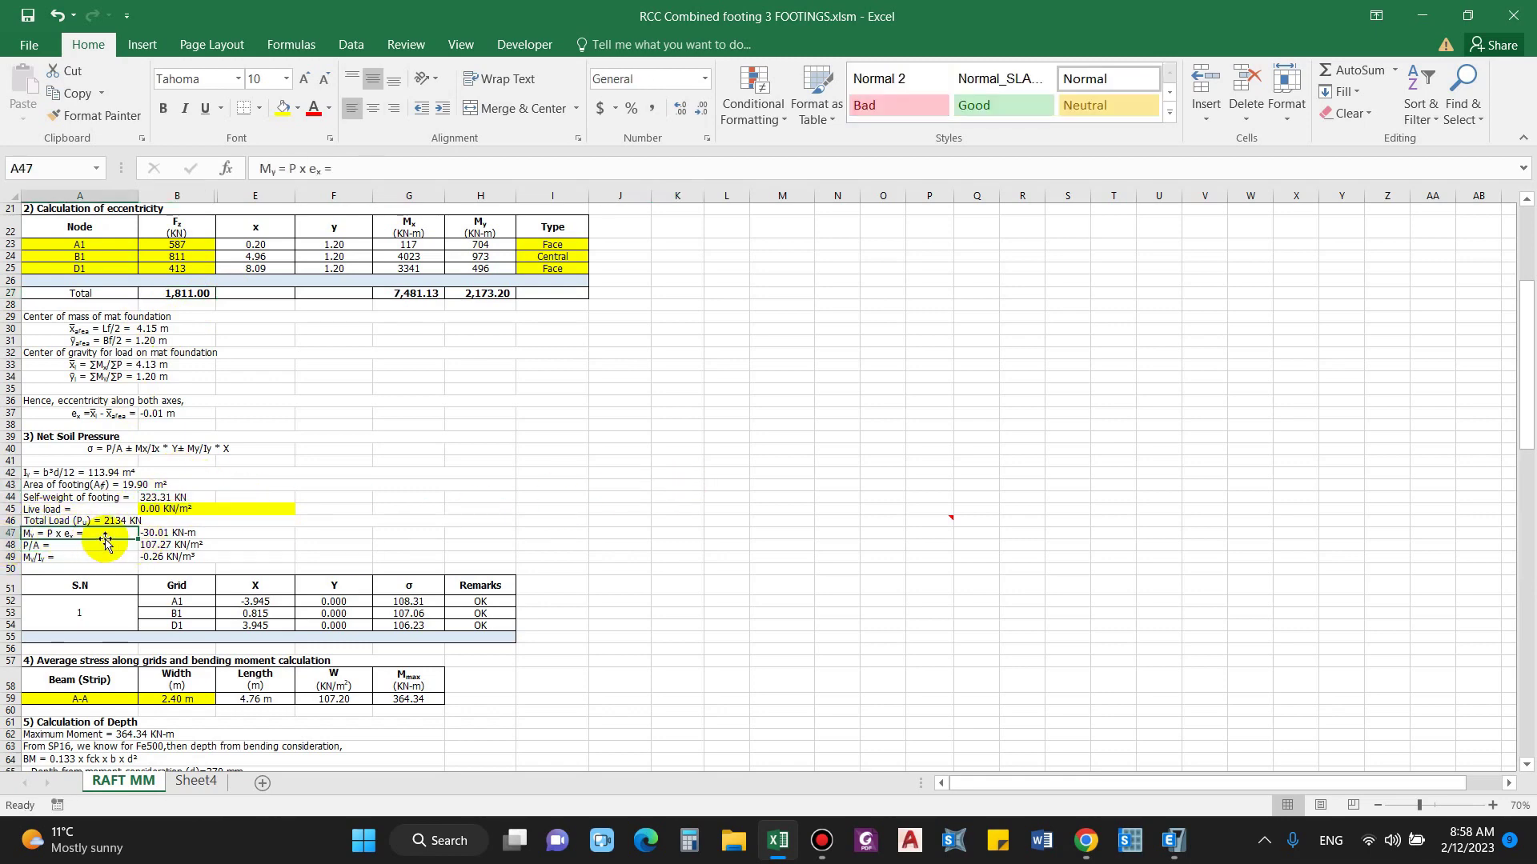
pyautogui.scroll(1, 105, 541)
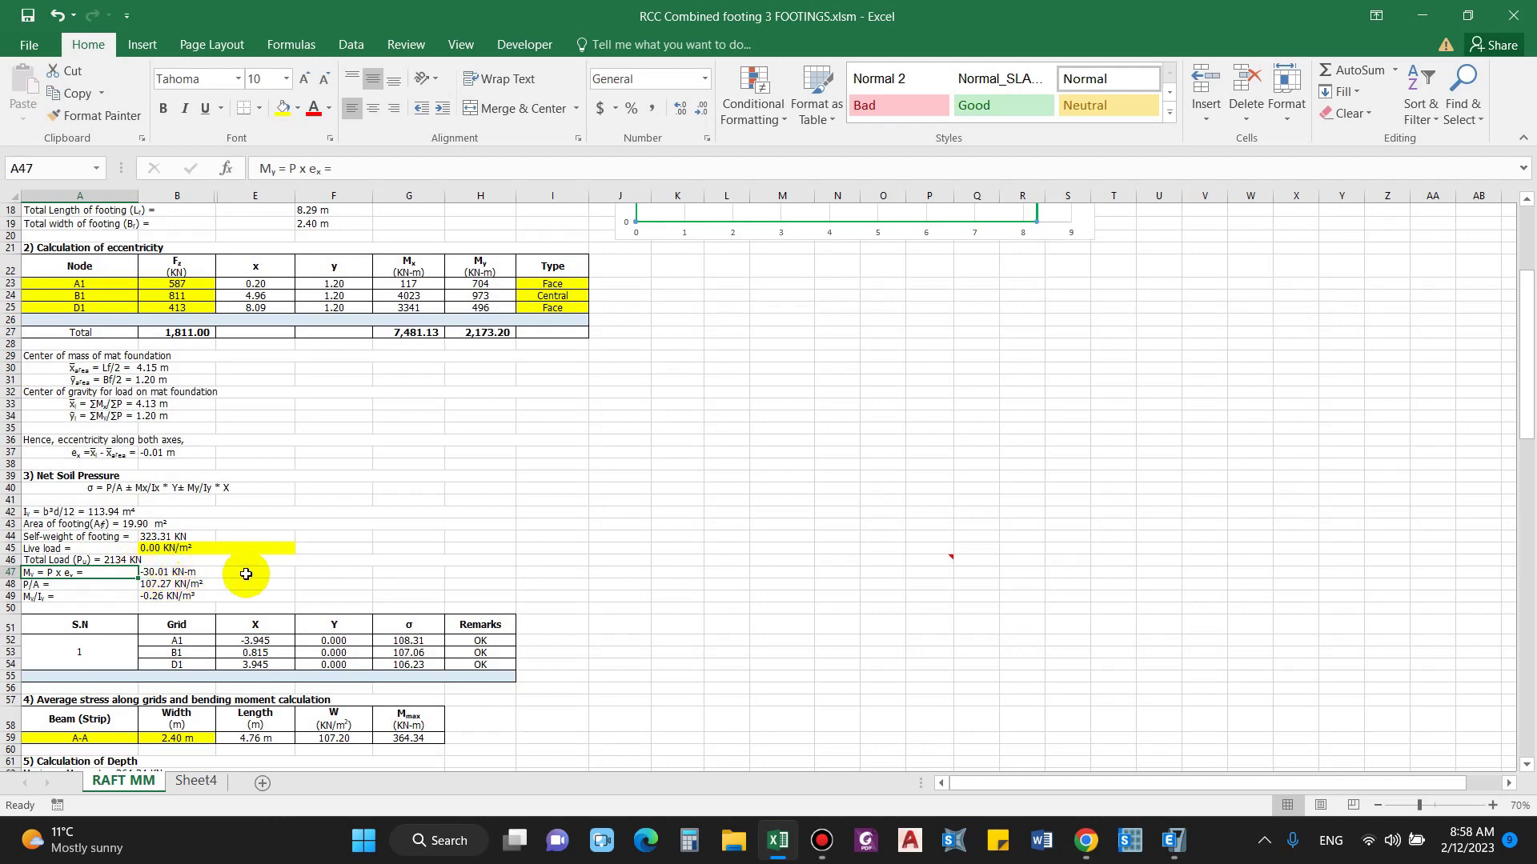
pyautogui.click(46, 589)
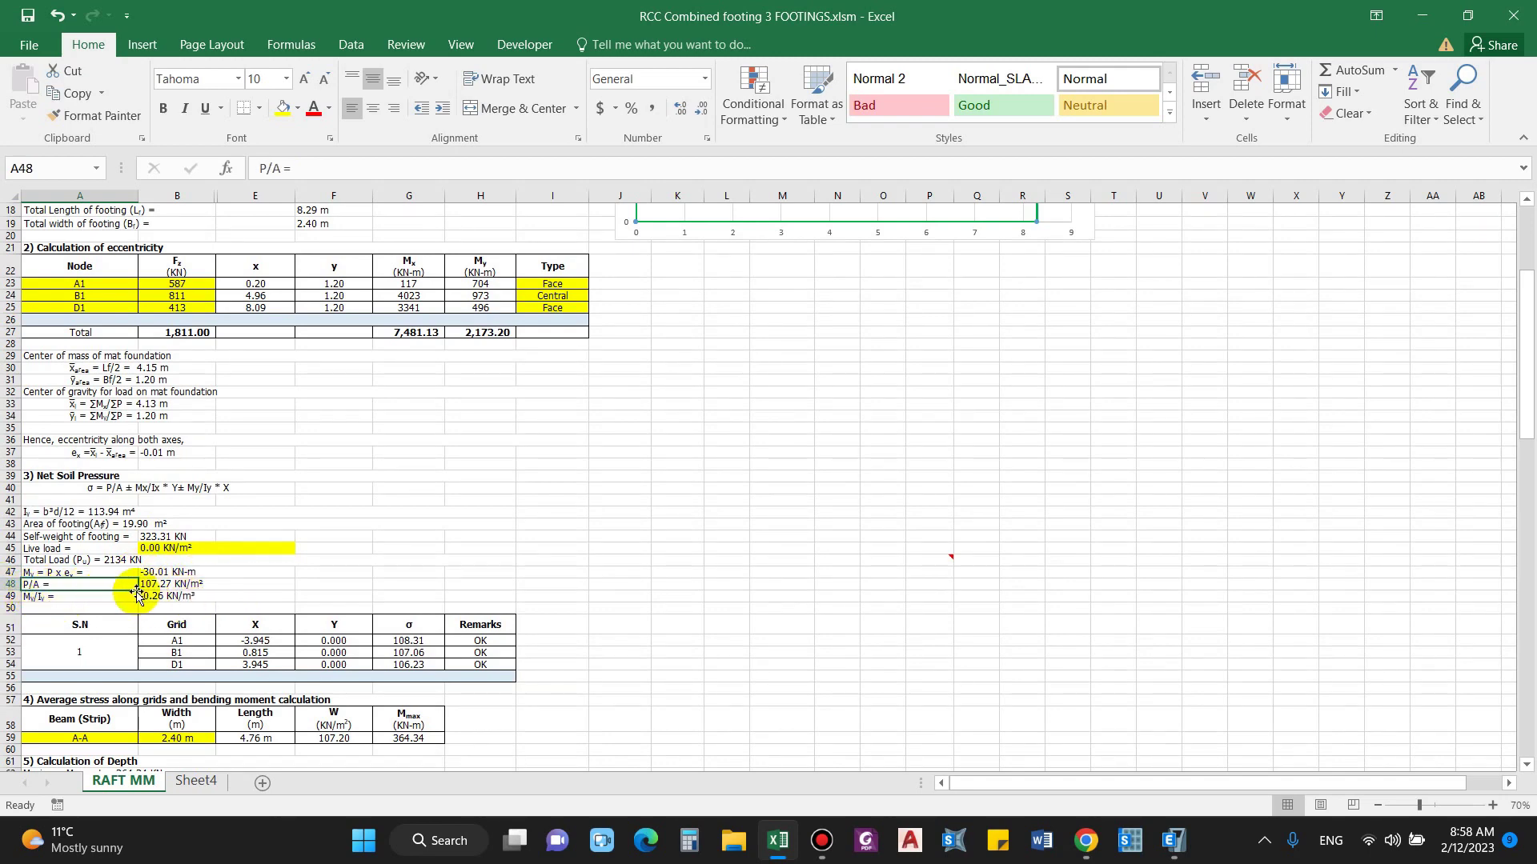
pyautogui.click(190, 587)
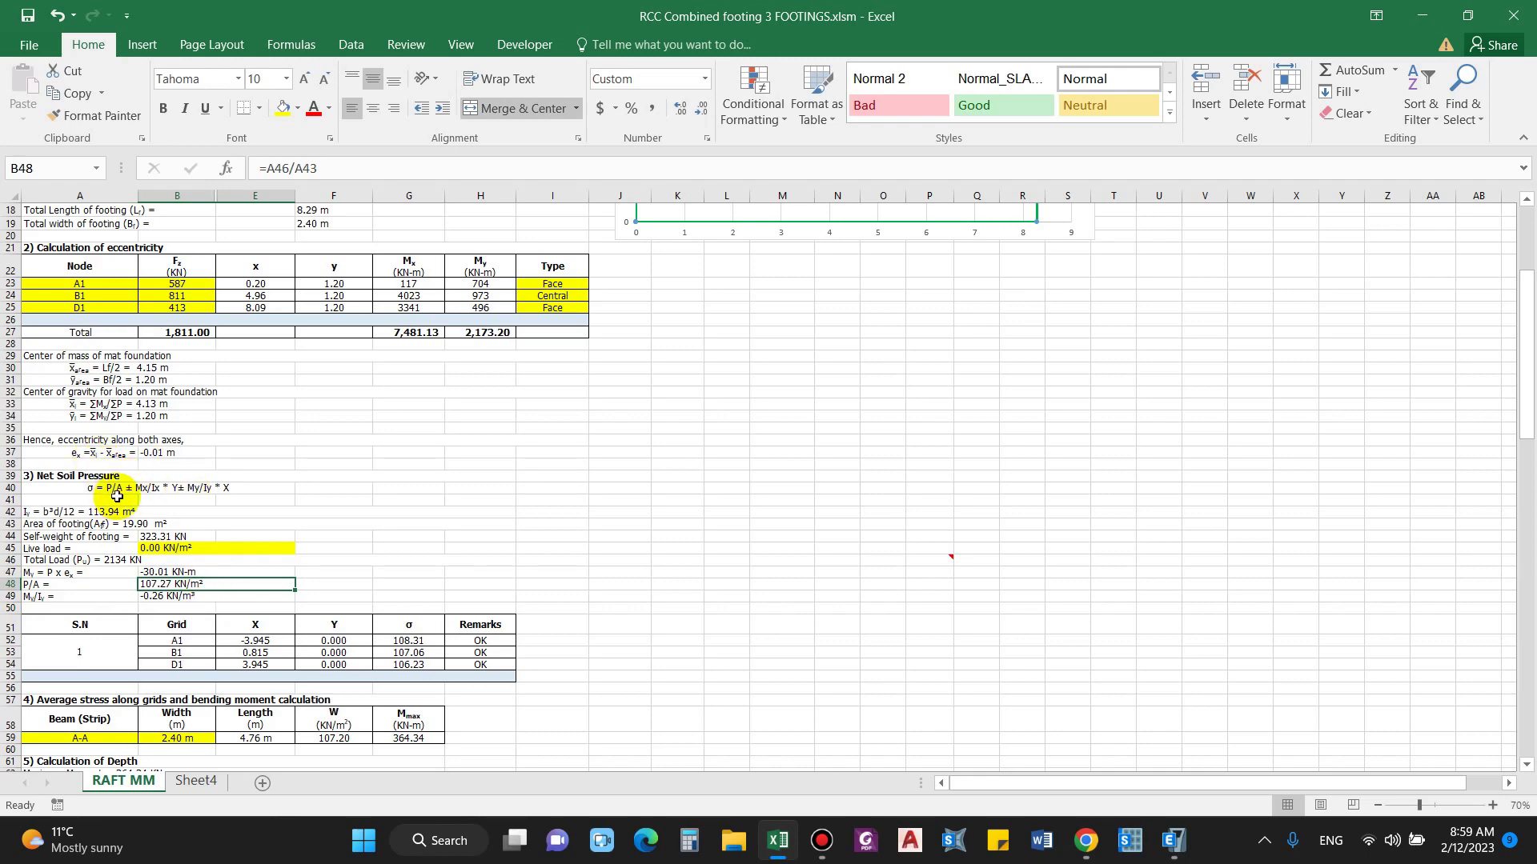
pyautogui.scroll(-1, 120, 561)
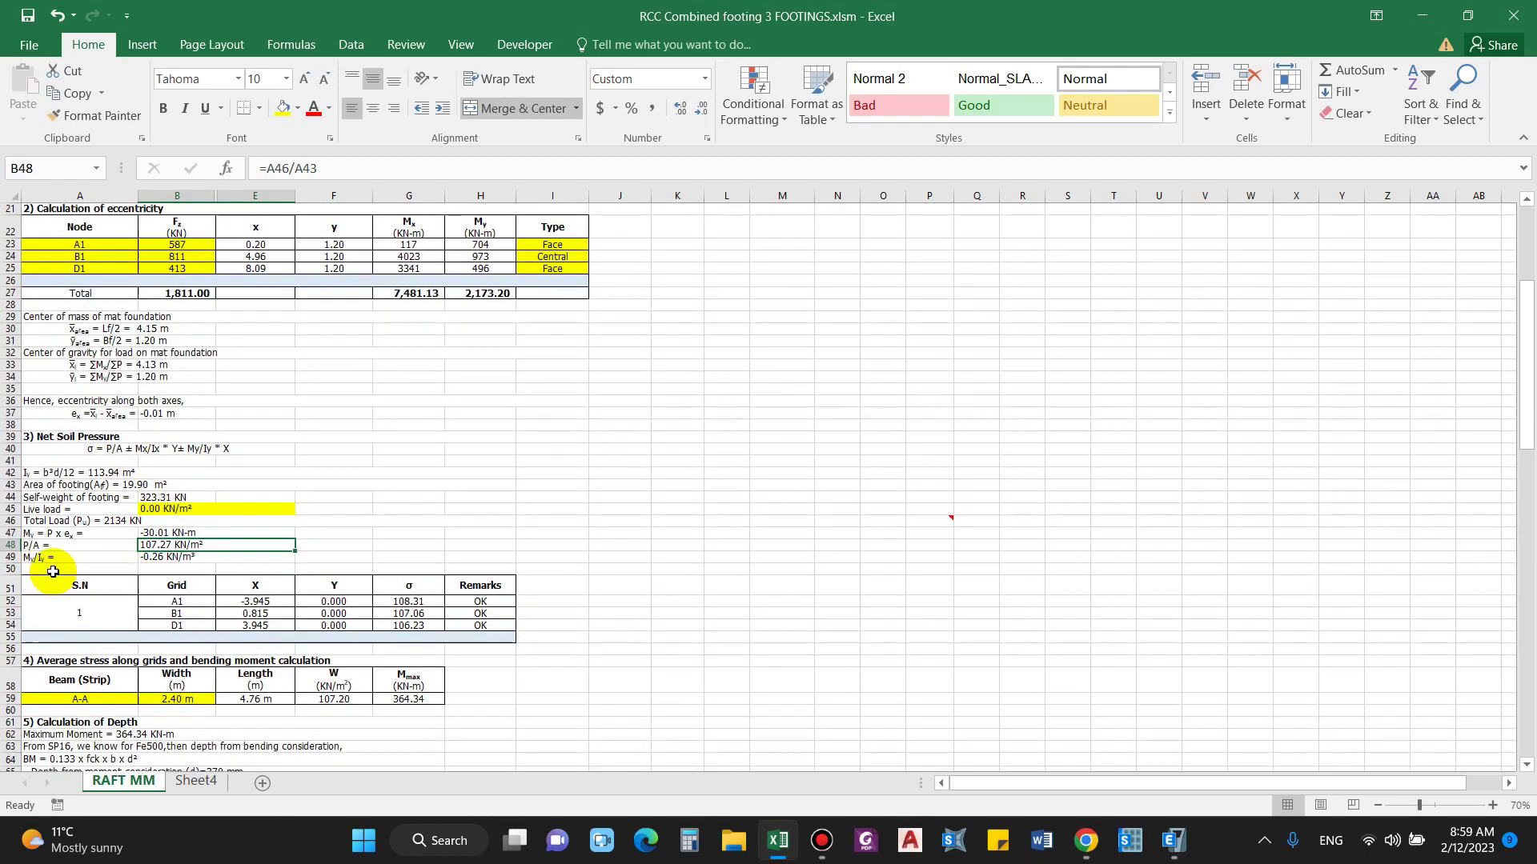
pyautogui.click(94, 560)
pyautogui.click(199, 558)
pyautogui.scroll(-2, 209, 564)
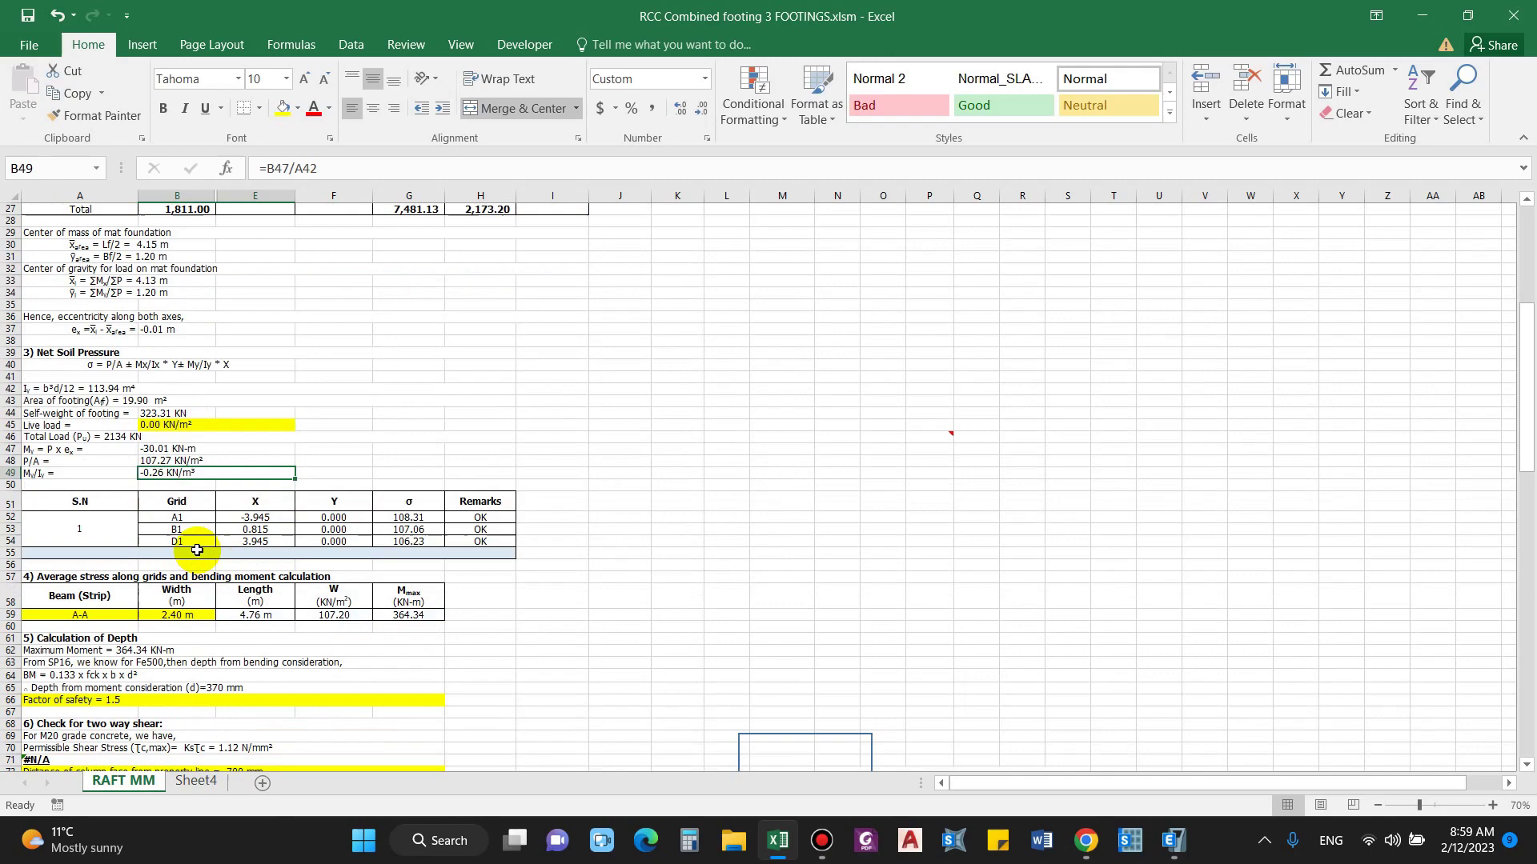
pyautogui.scroll(1, 192, 561)
pyautogui.click(185, 557)
pyautogui.scroll(2, 240, 617)
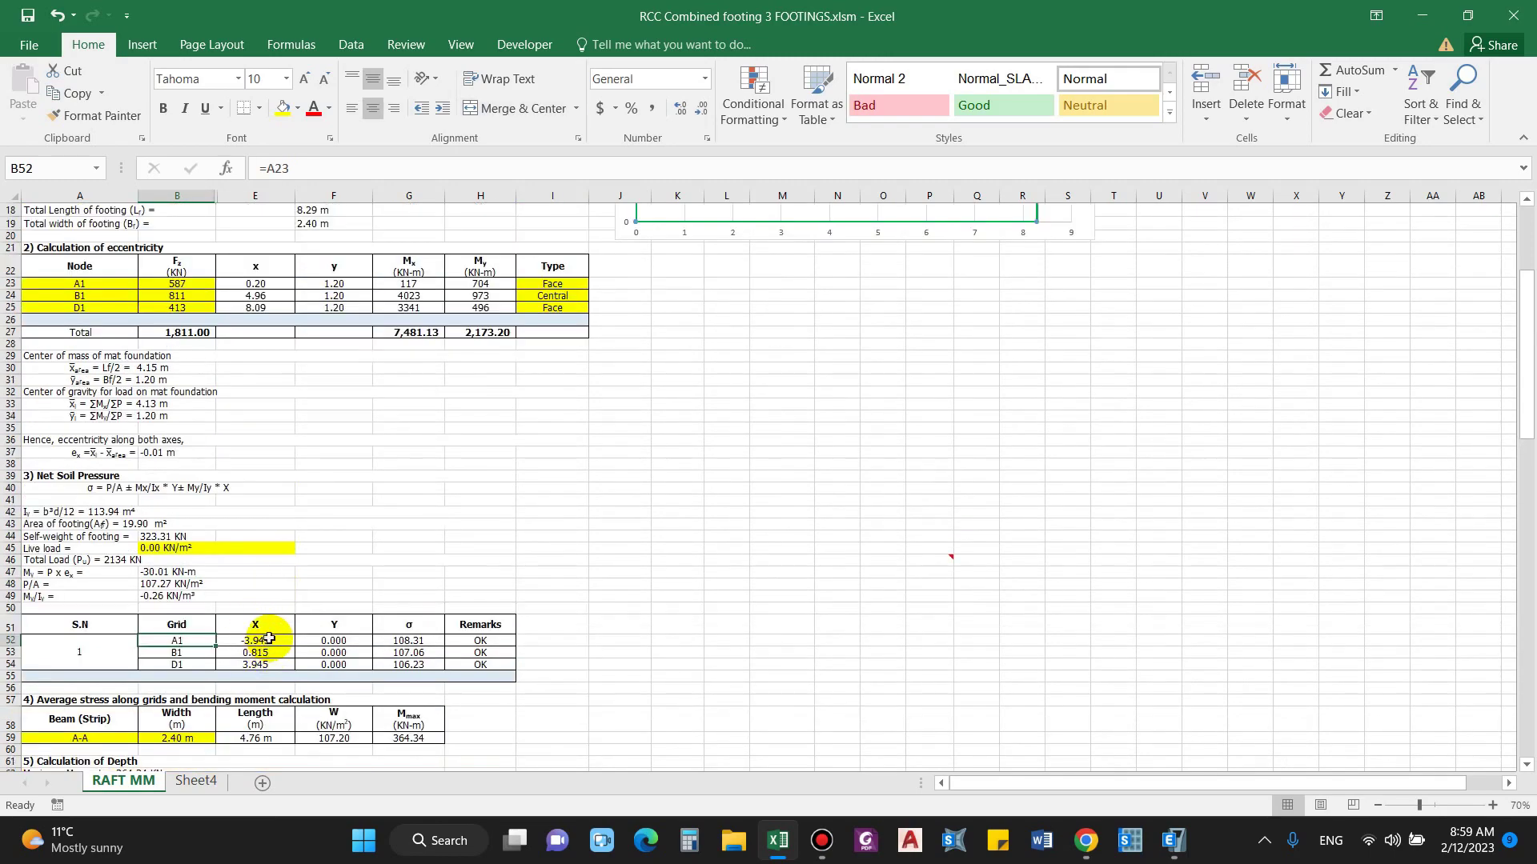
pyautogui.click(269, 638)
pyautogui.scroll(5, 634, 525)
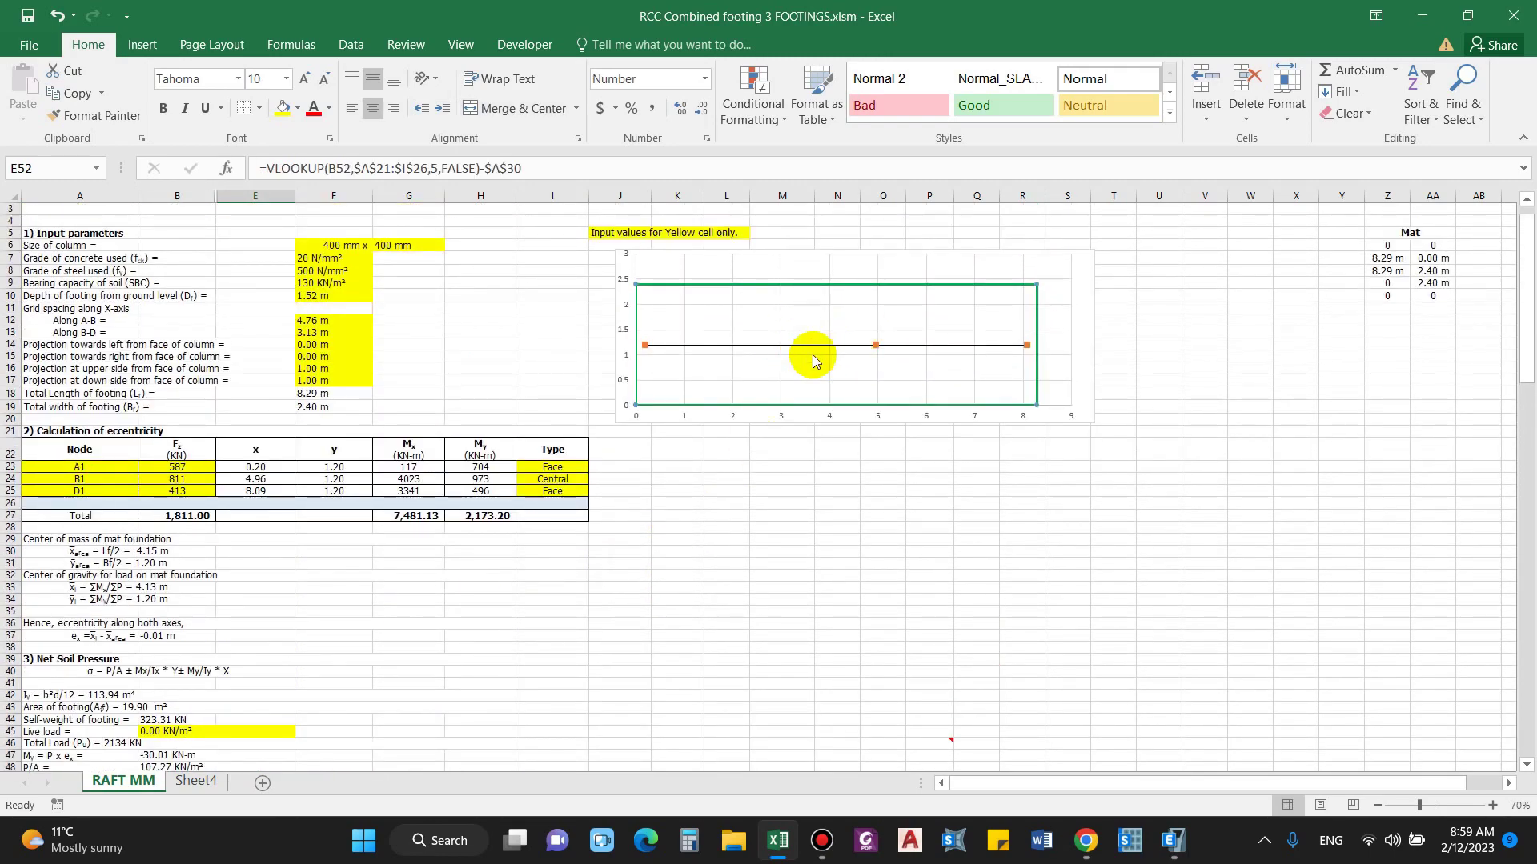
pyautogui.scroll(-5, 686, 464)
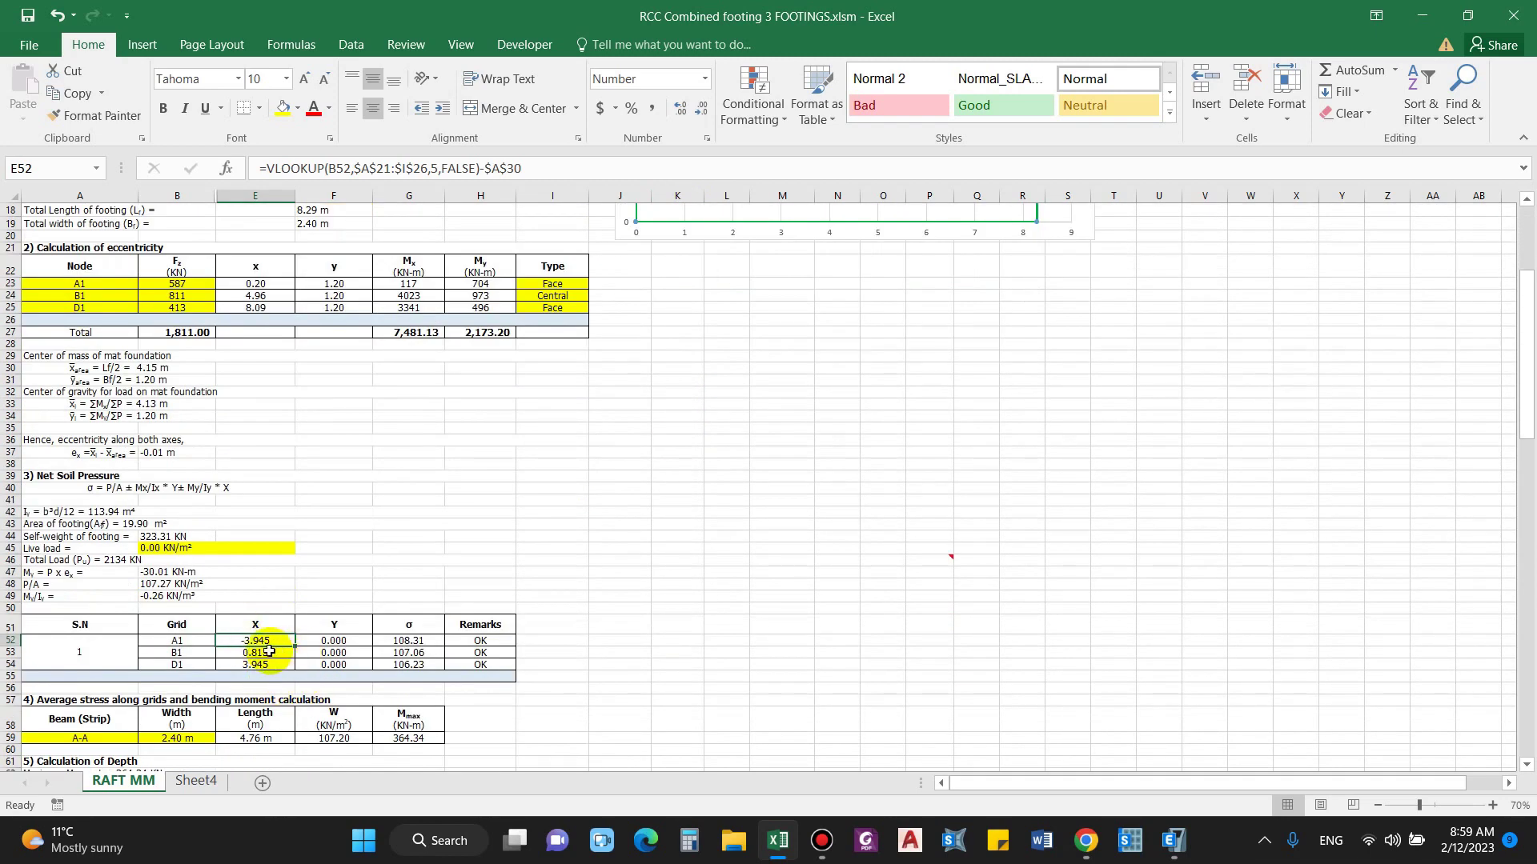
pyautogui.scroll(5, 846, 507)
pyautogui.scroll(-4, 755, 357)
pyautogui.click(394, 686)
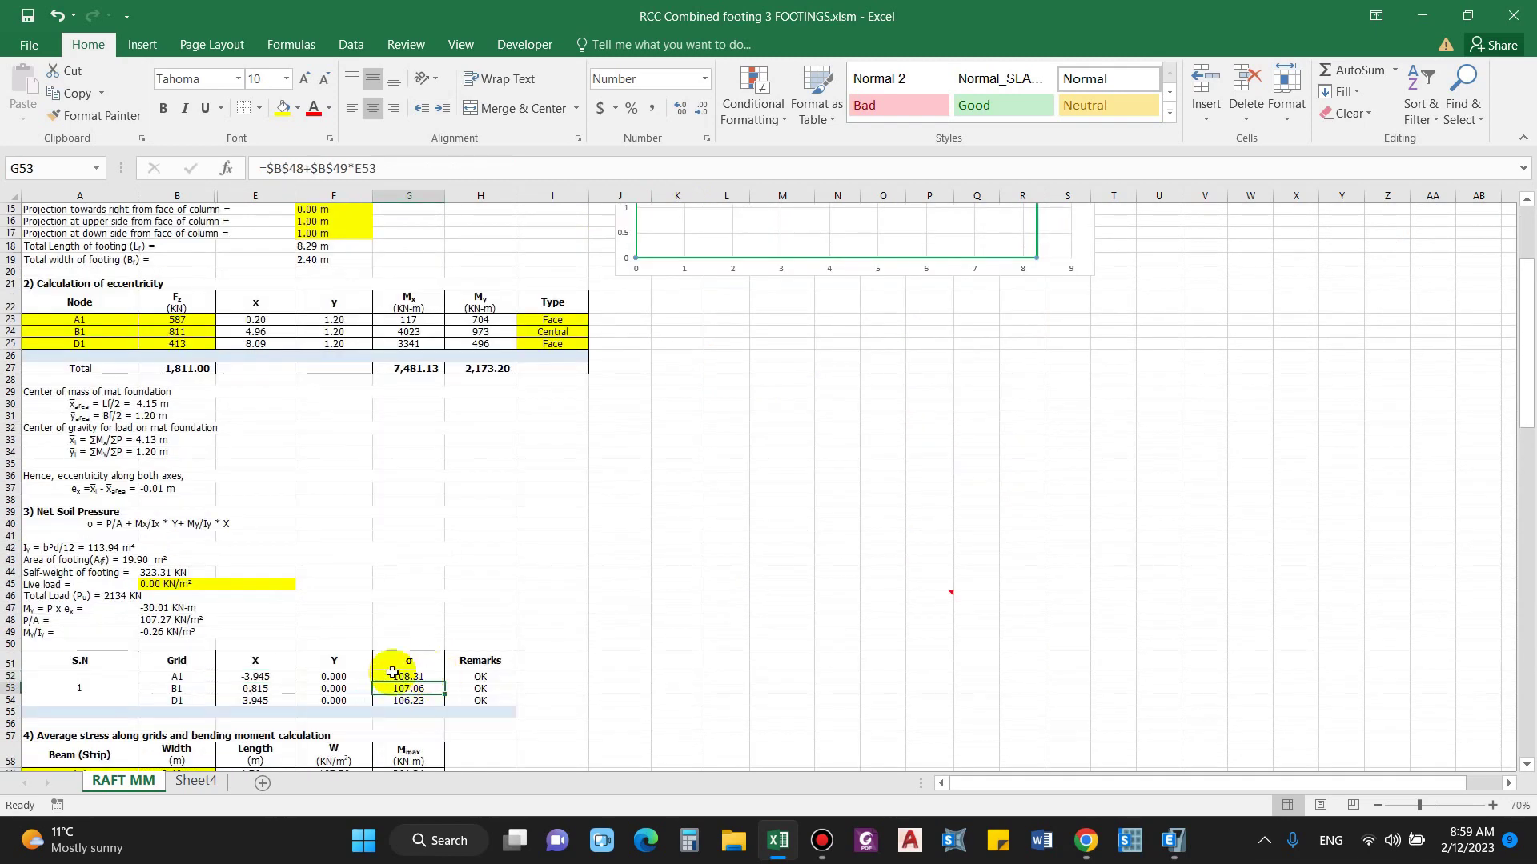
pyautogui.scroll(-1, 424, 671)
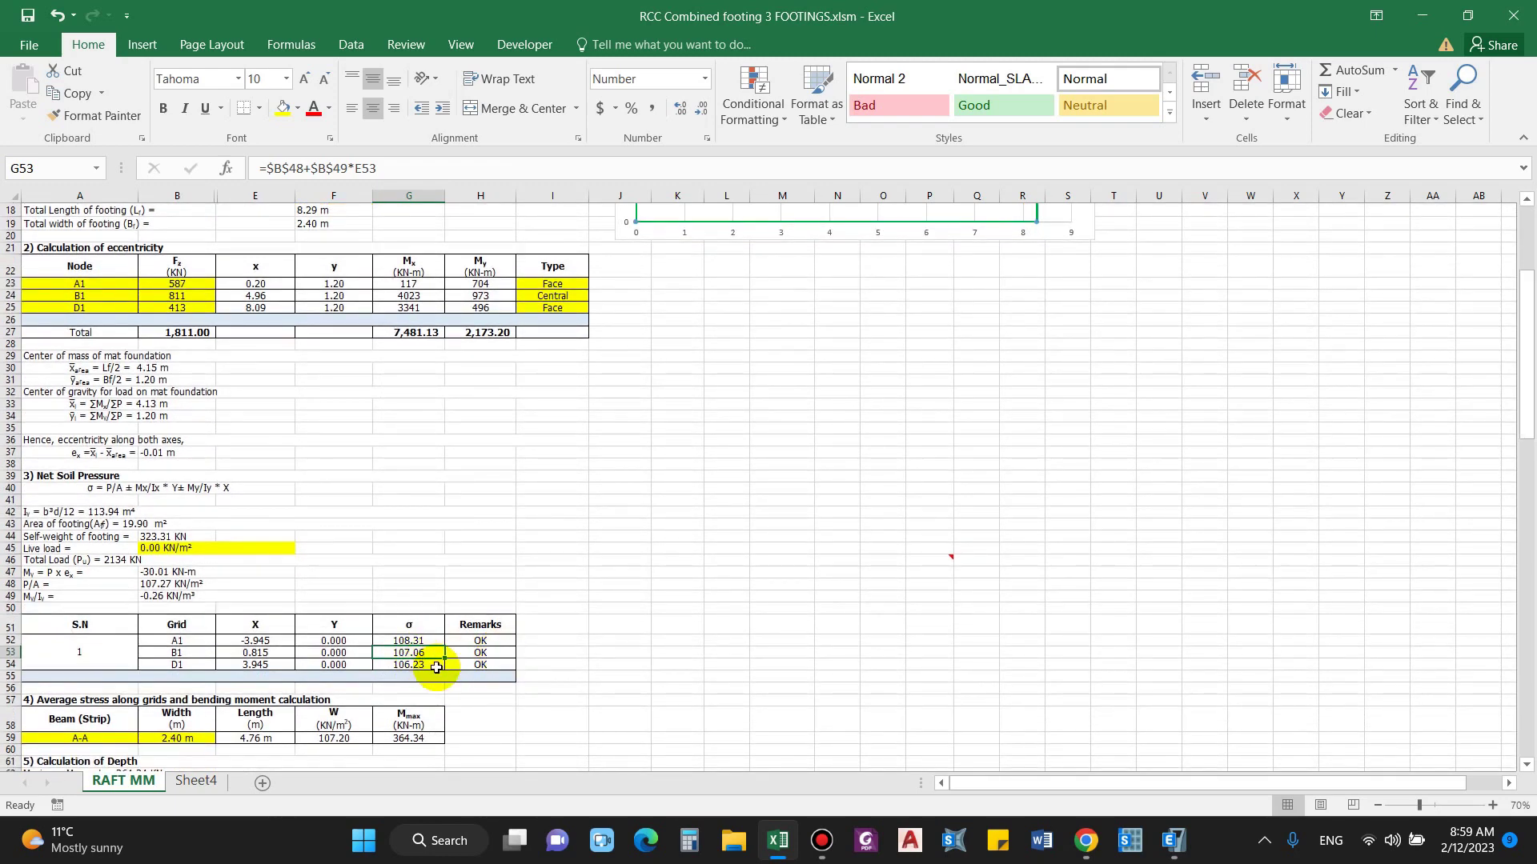
pyautogui.scroll(-3, 583, 583)
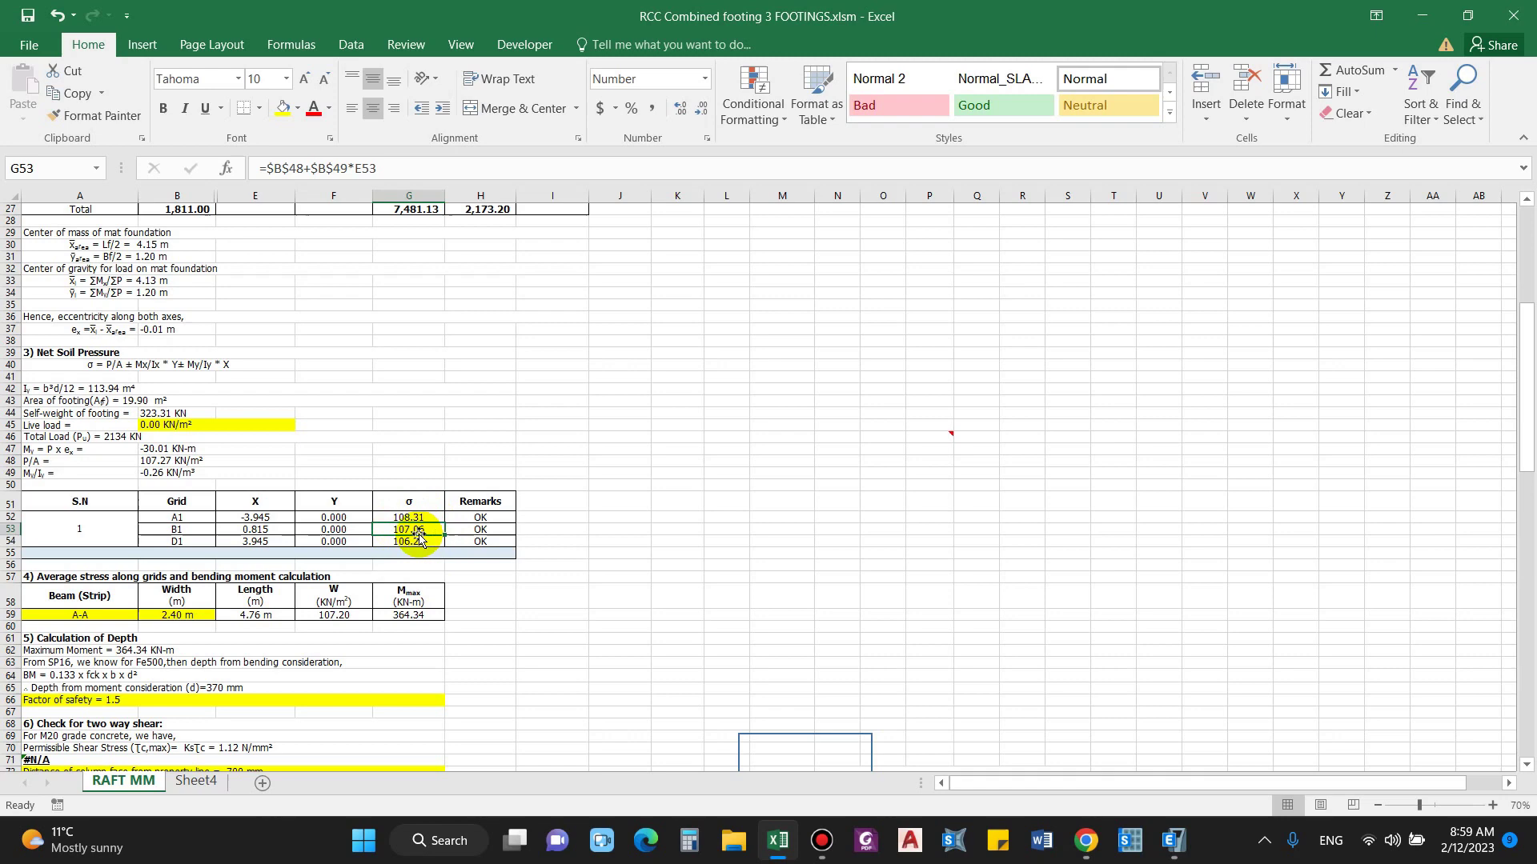
pyautogui.click(417, 518)
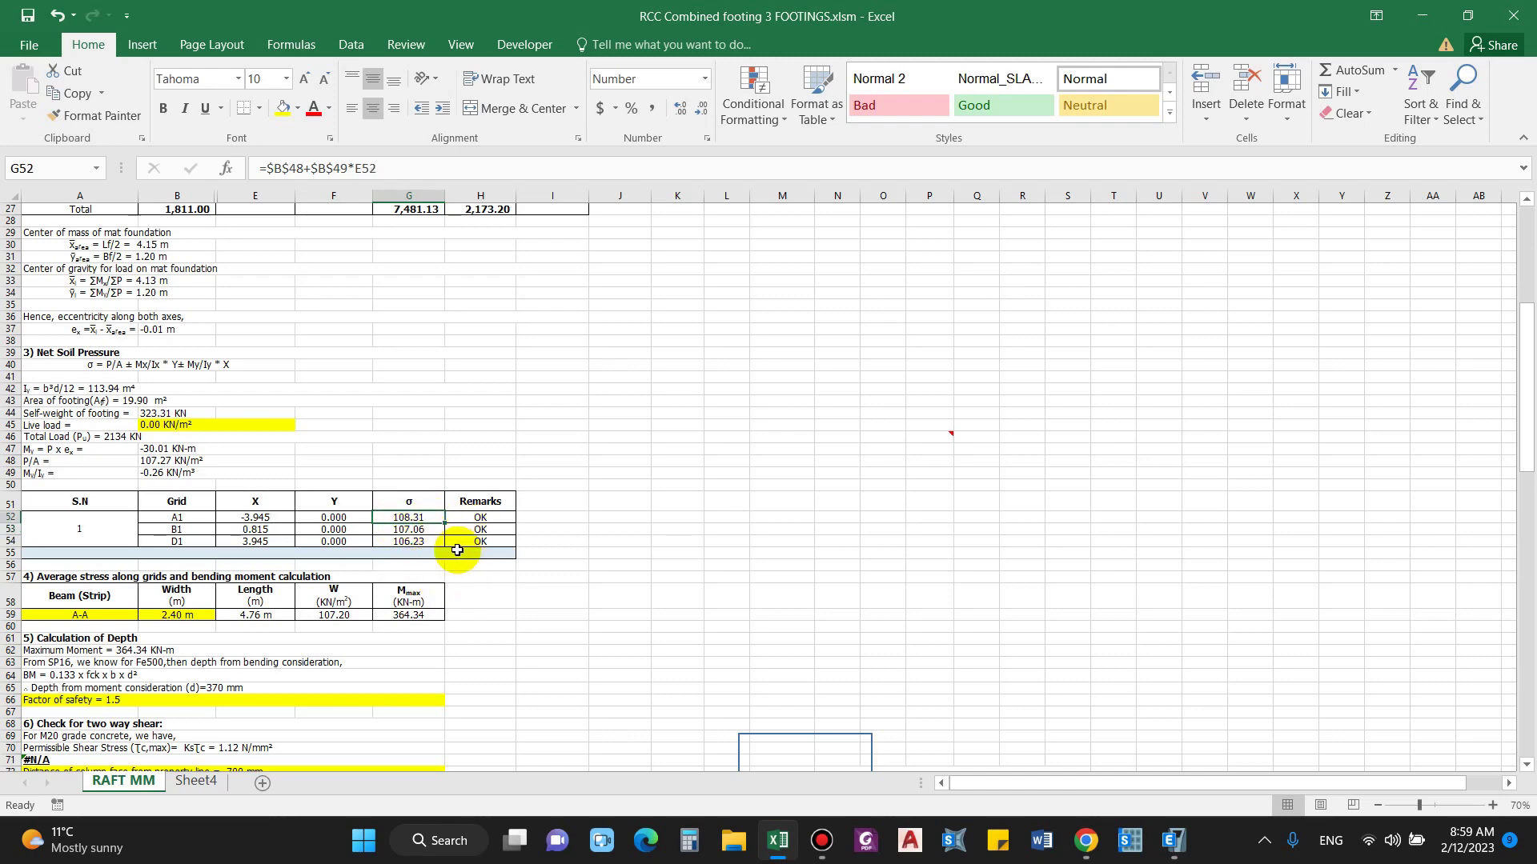
pyautogui.scroll(8, 361, 449)
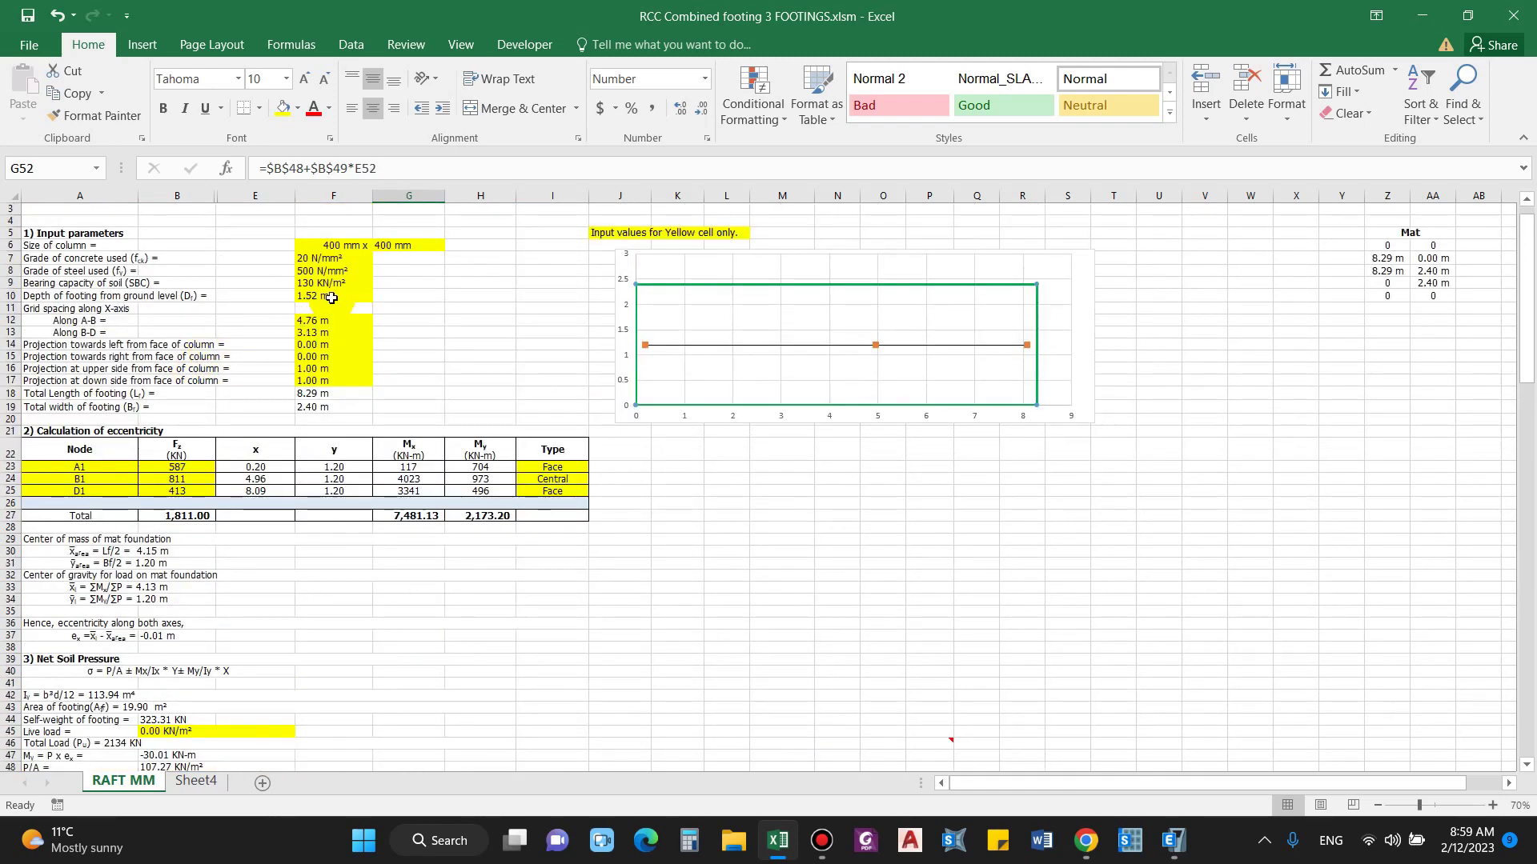
pyautogui.click(331, 284)
pyautogui.write('100')
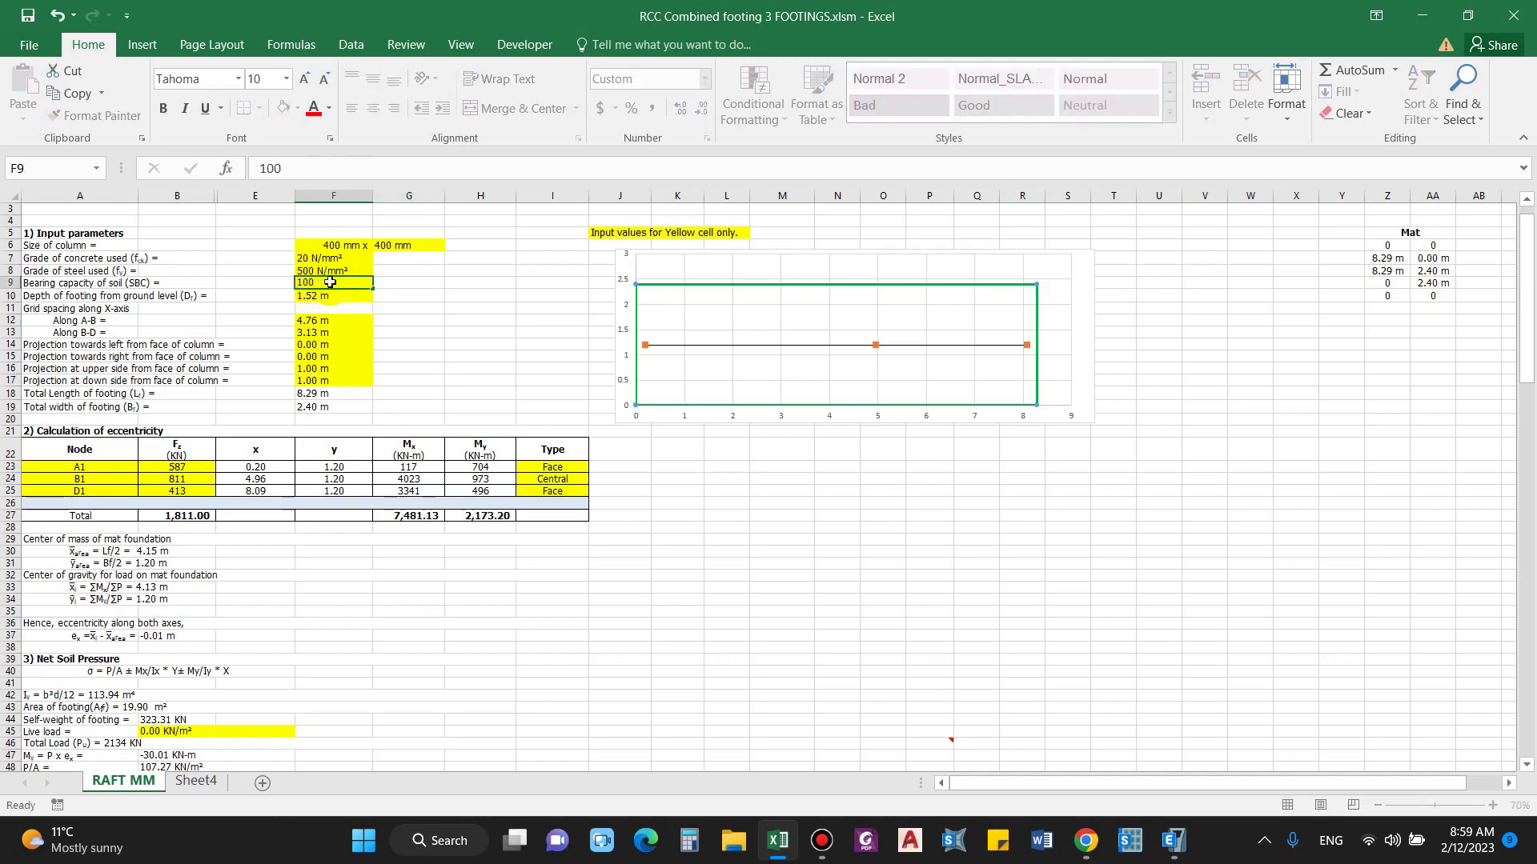
pyautogui.press('Return')
pyautogui.scroll(-5, 497, 538)
pyautogui.scroll(3, 469, 617)
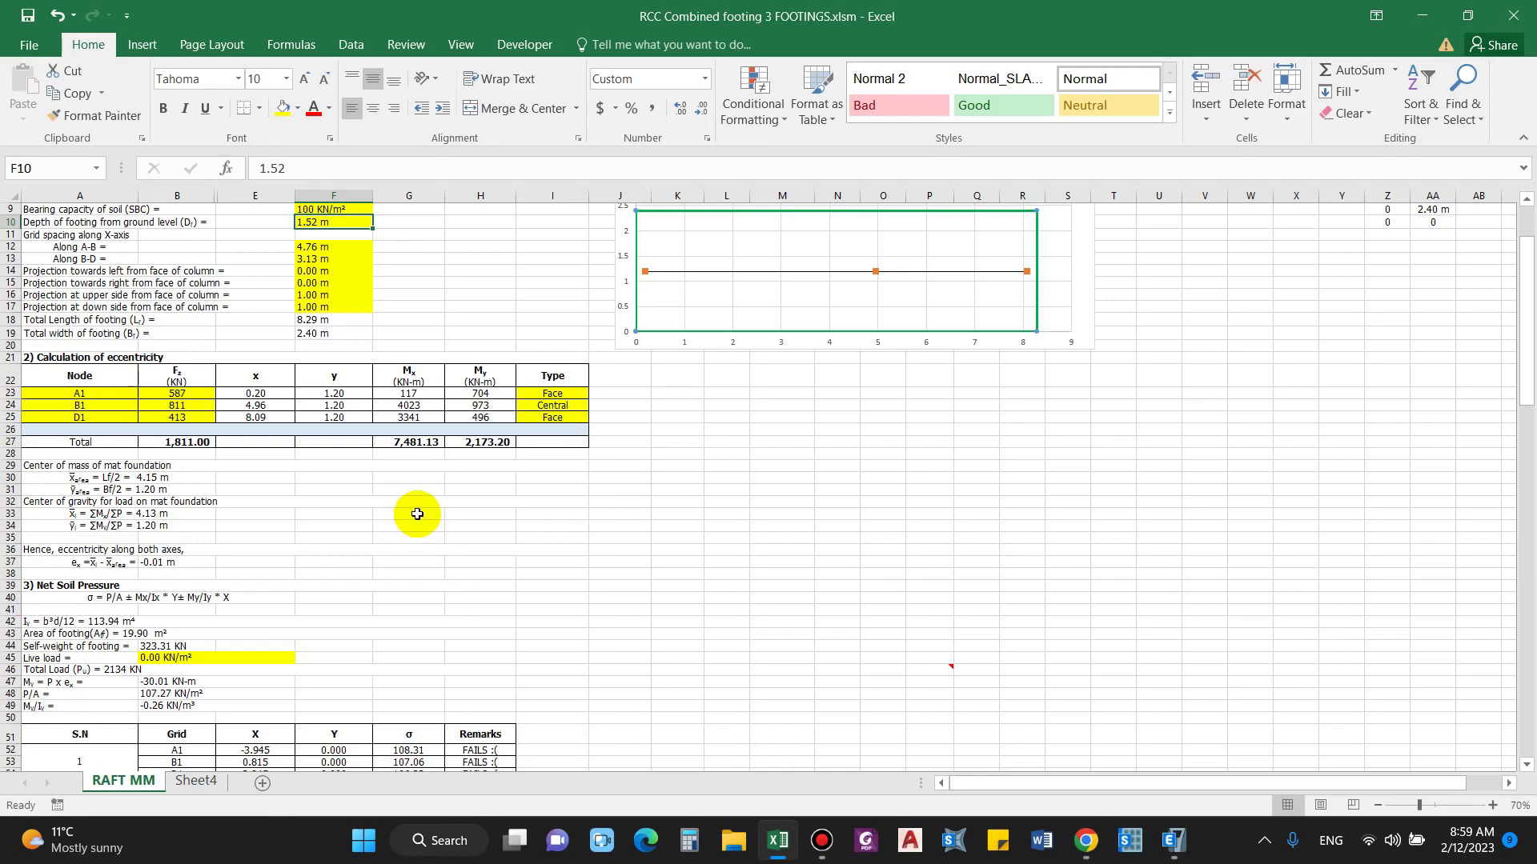
pyautogui.scroll(3, 417, 511)
pyautogui.hotkey('ctrl', 'z')
pyautogui.scroll(-9, 480, 564)
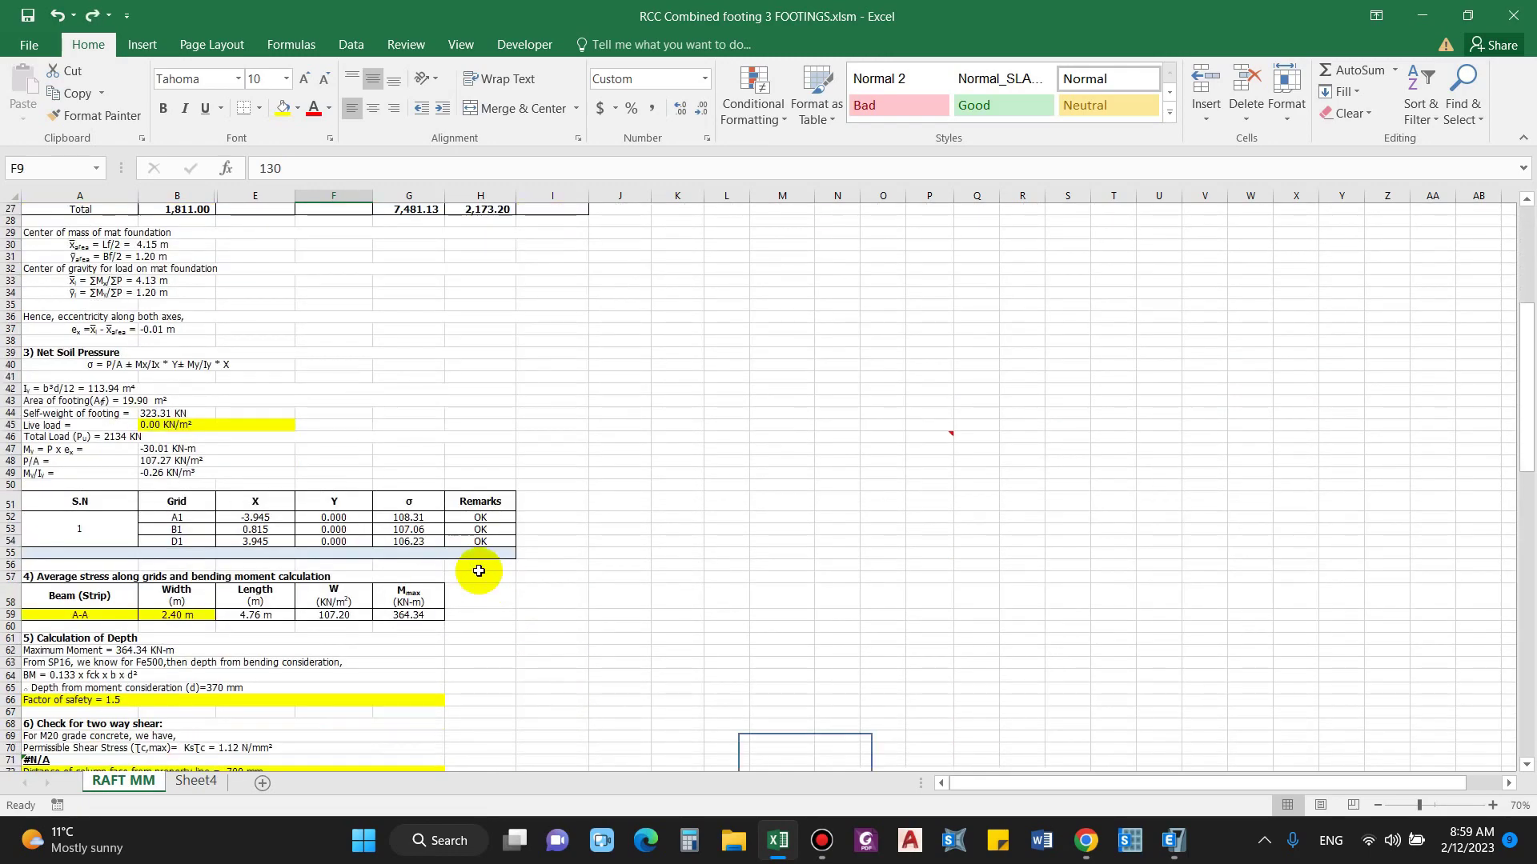
pyautogui.scroll(-2, 461, 552)
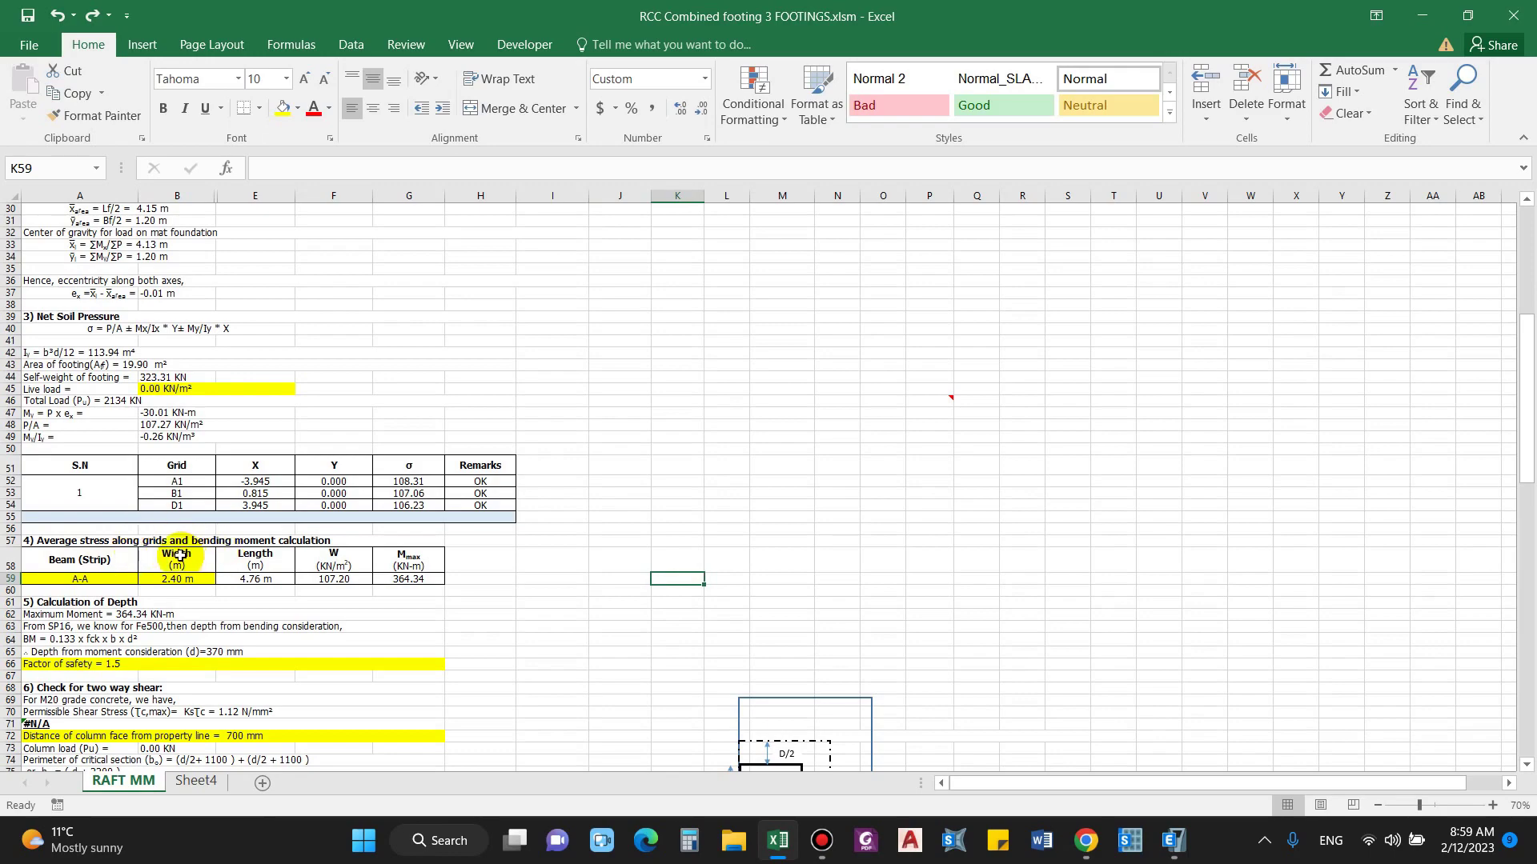
# Rename the strip in A59 to 1-1.
pyautogui.scroll(9, 395, 549)
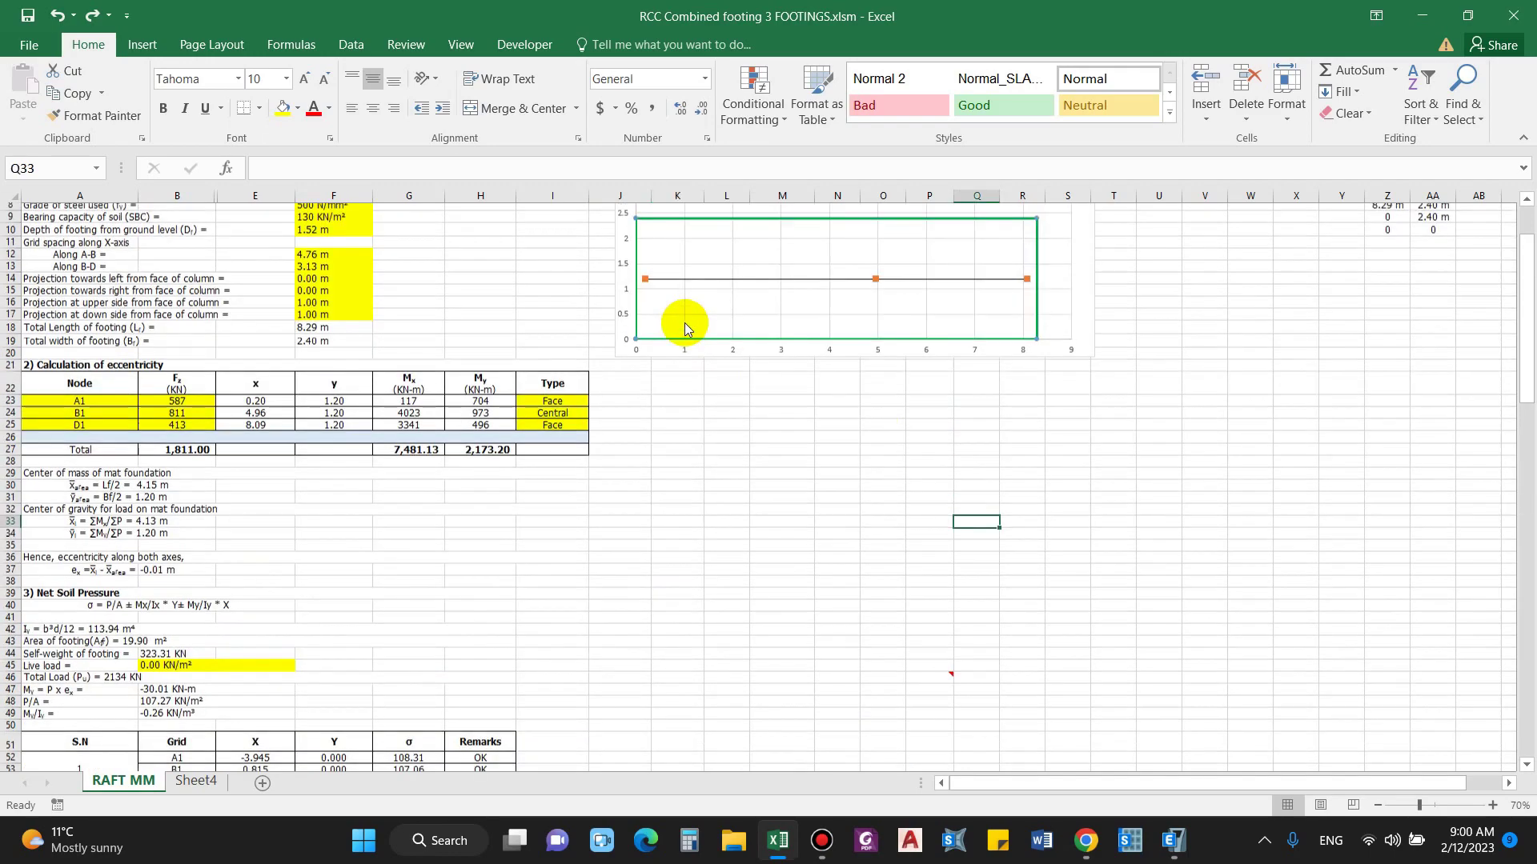
pyautogui.scroll(-9, 715, 479)
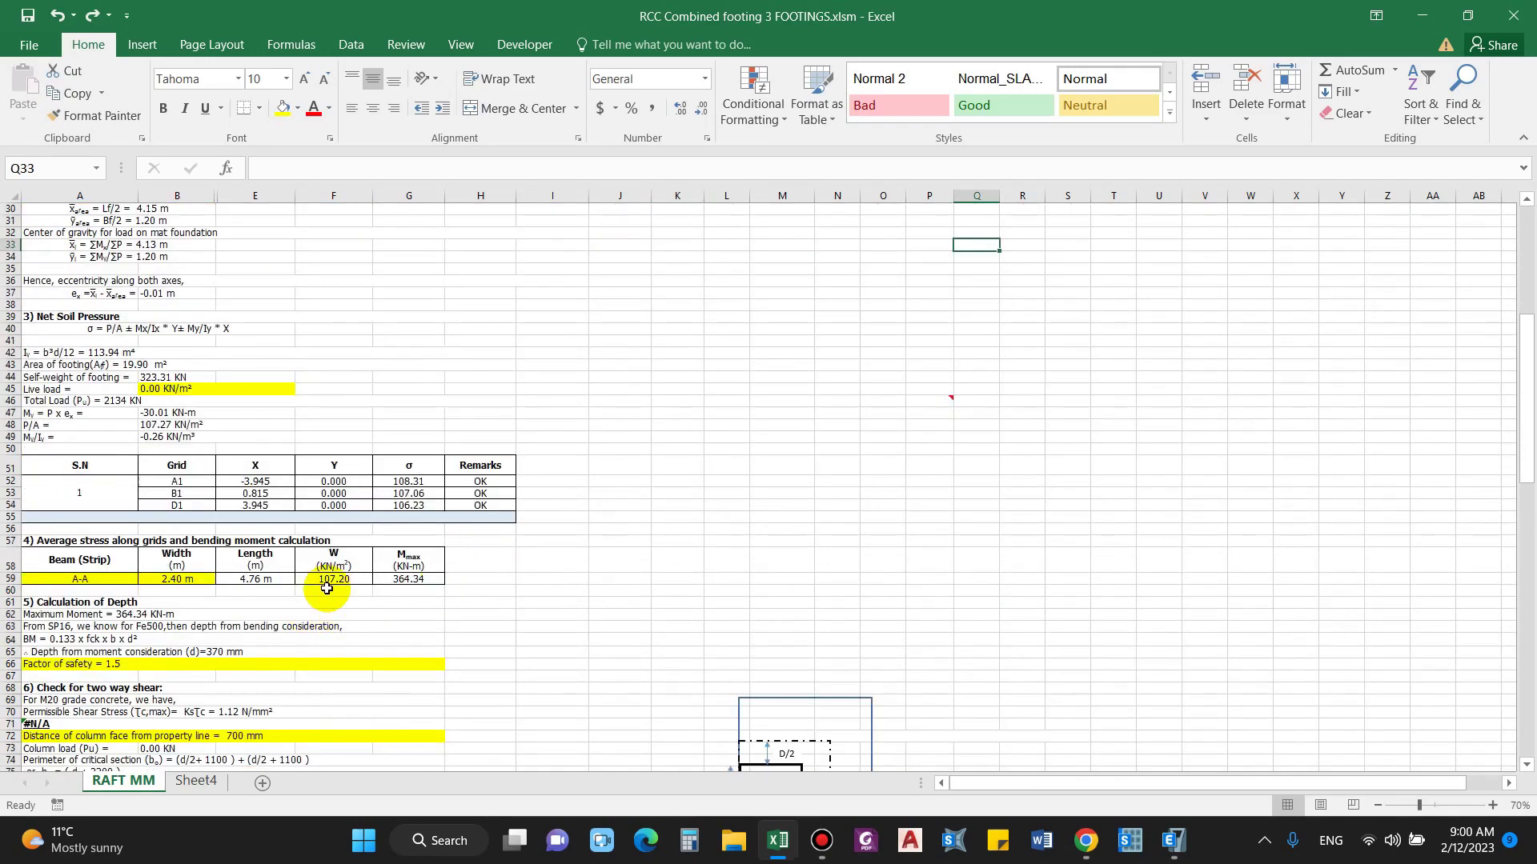
pyautogui.click(80, 583)
pyautogui.scroll(2, 266, 569)
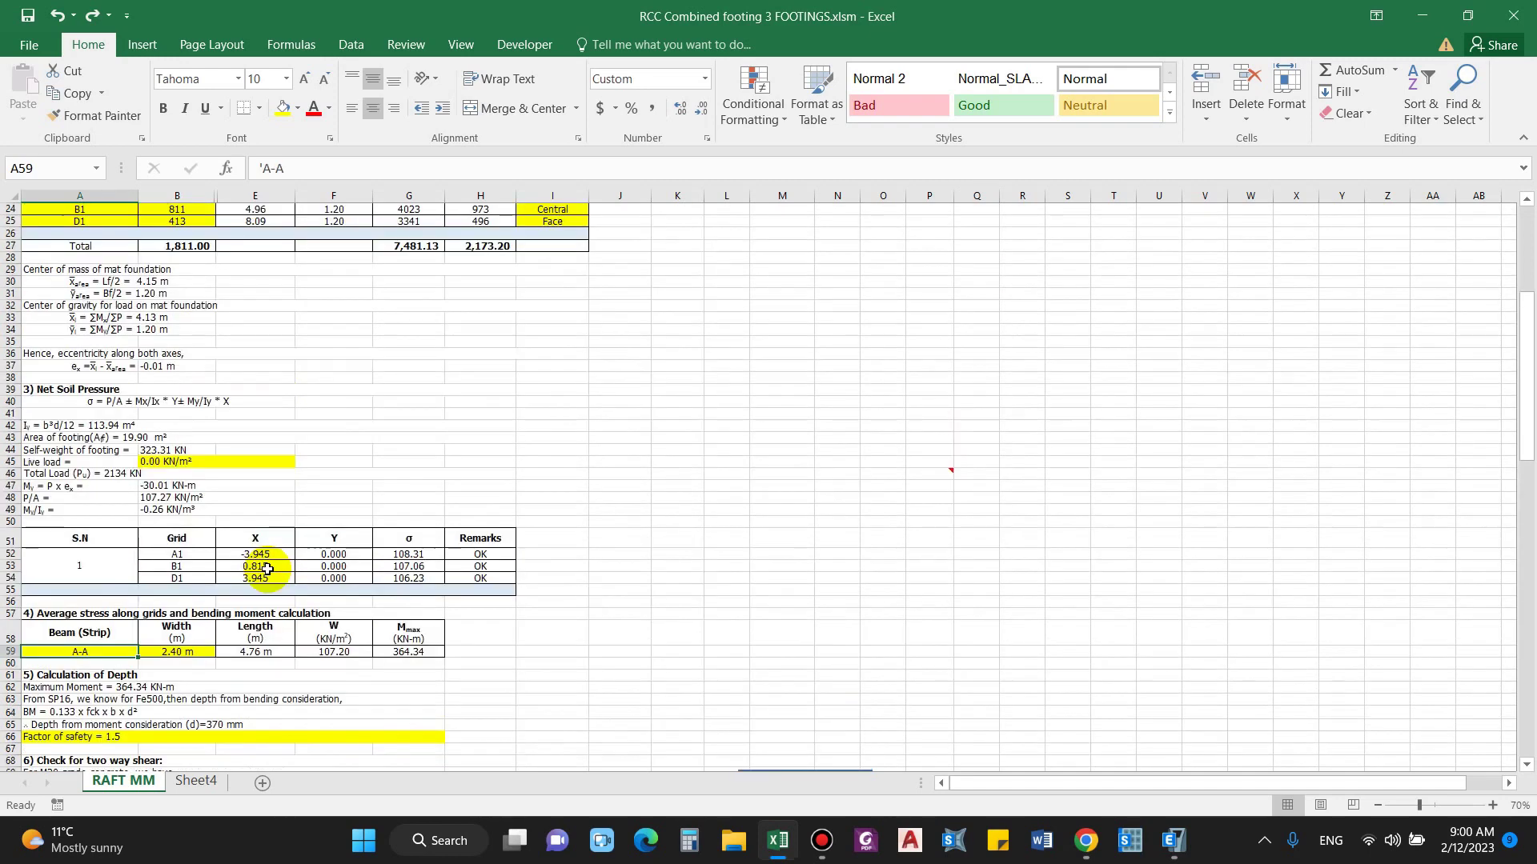
pyautogui.write('1-1')
pyautogui.press('Return')
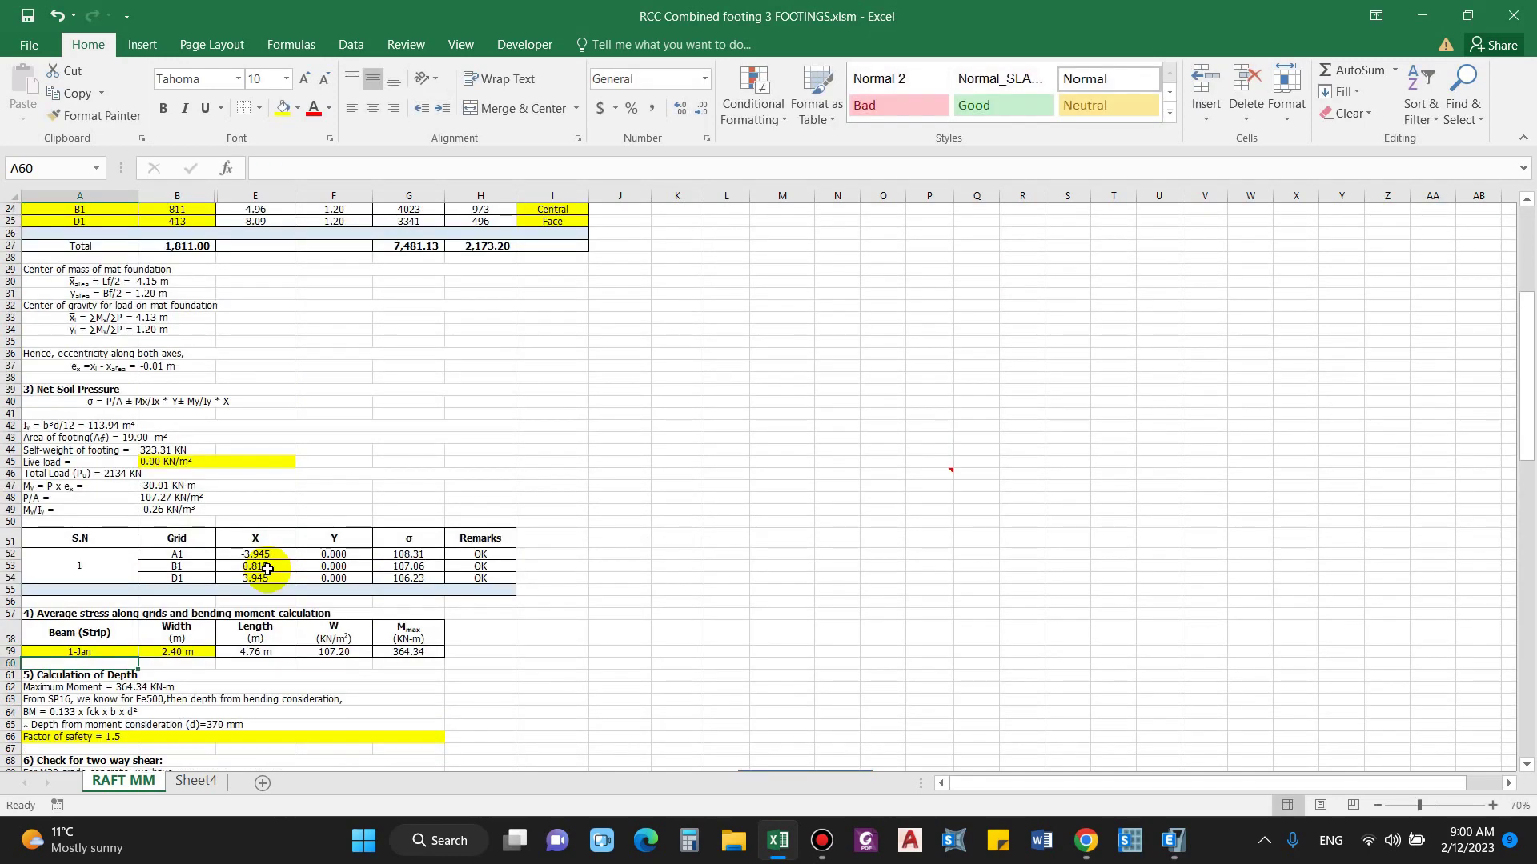
pyautogui.scroll(4, 266, 569)
pyautogui.scroll(-1, 540, 588)
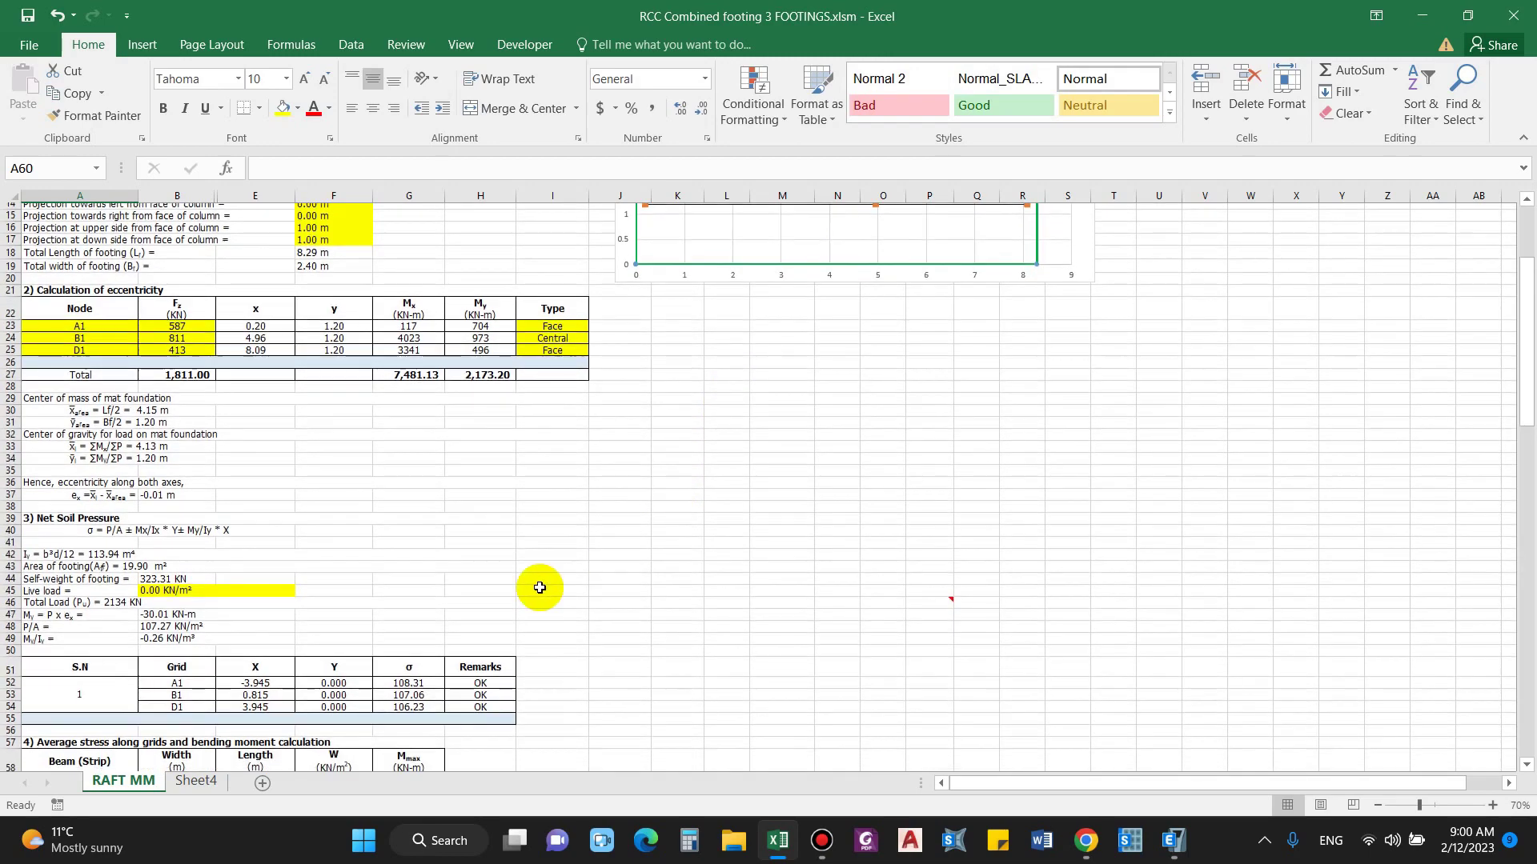
pyautogui.scroll(-2, 540, 588)
pyautogui.scroll(6, 446, 560)
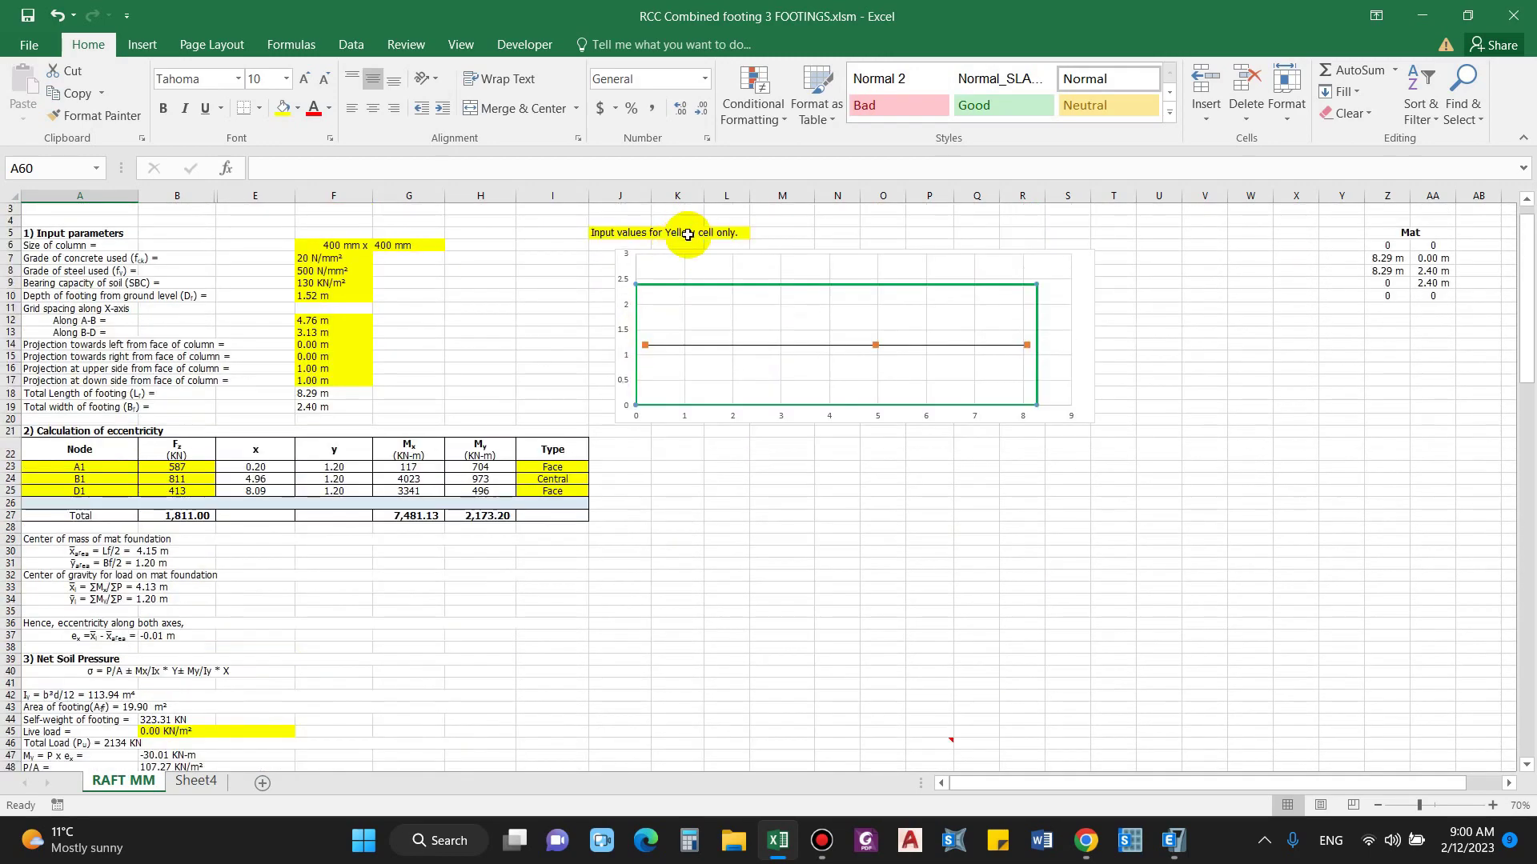
pyautogui.scroll(-6, 333, 676)
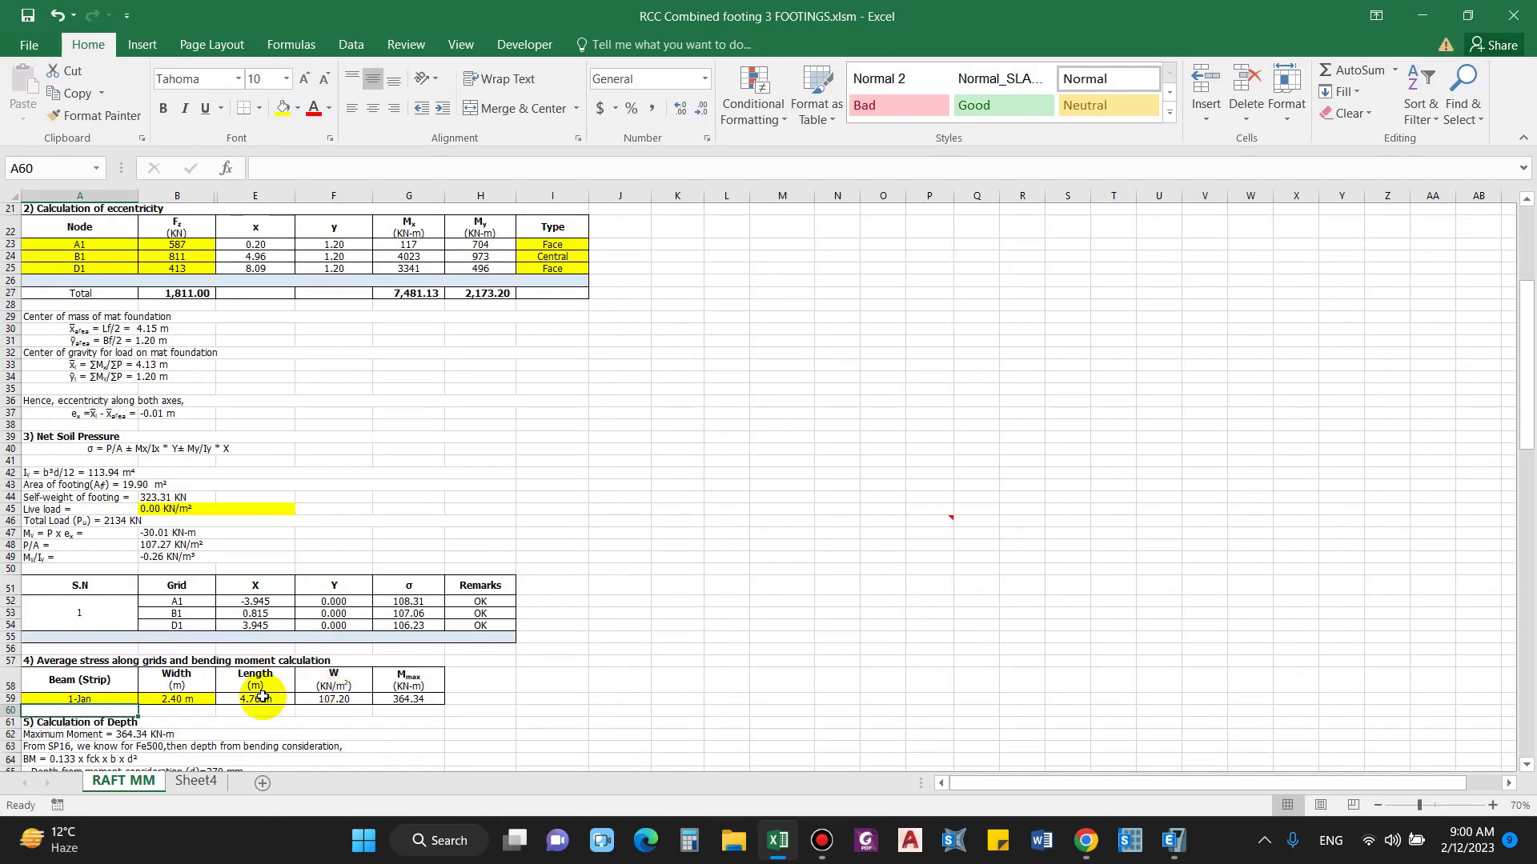
pyautogui.scroll(5, 262, 696)
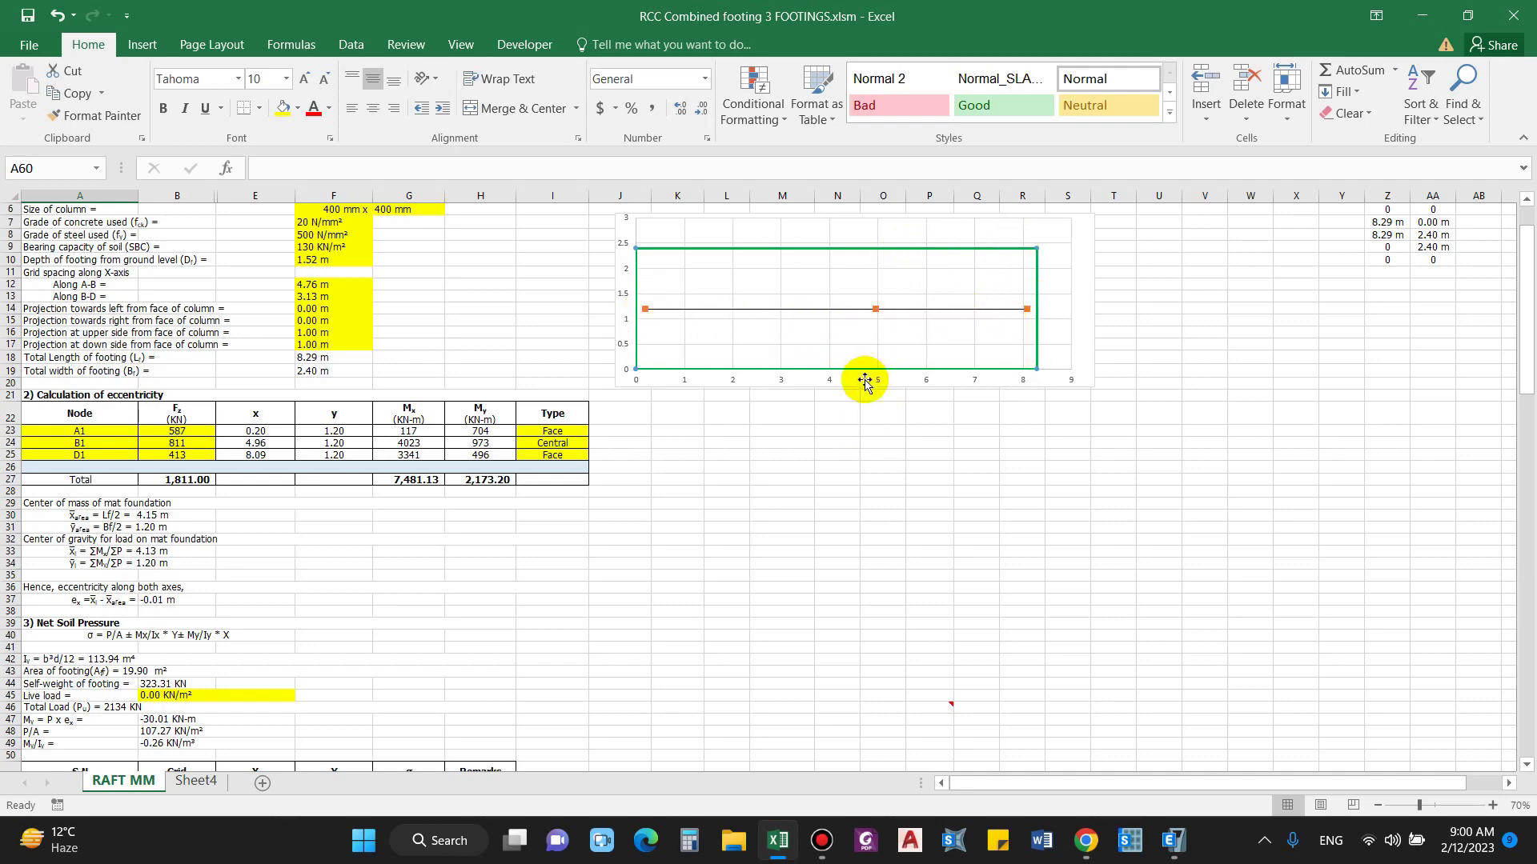
pyautogui.scroll(-6, 865, 383)
# Review the strip length, average stress and factored moment formulas: Mmax 455.43 kN·m, depth 414 mm.
pyautogui.click(280, 651)
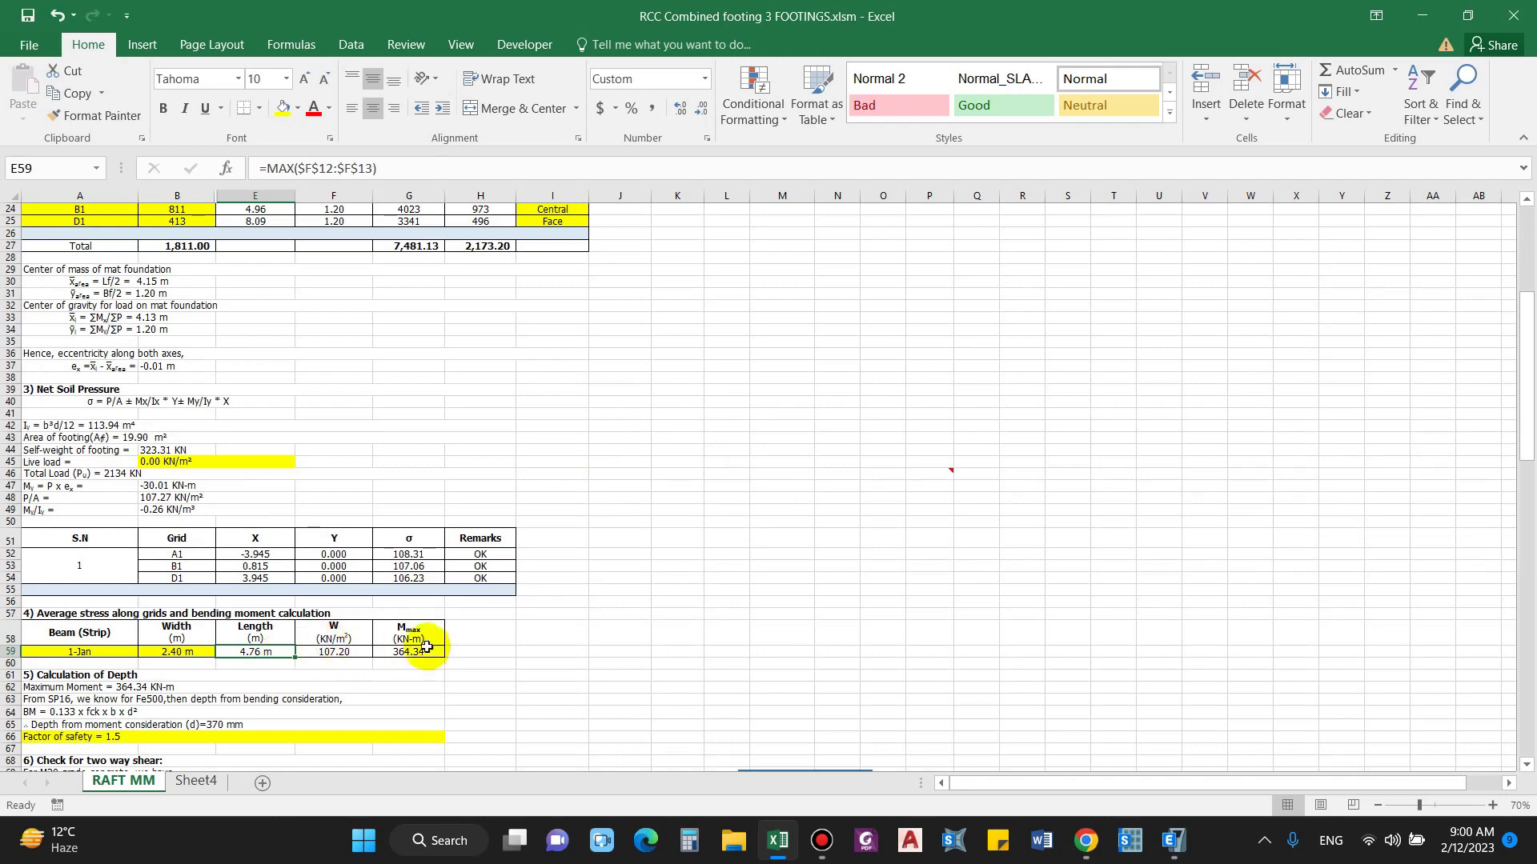
pyautogui.click(350, 654)
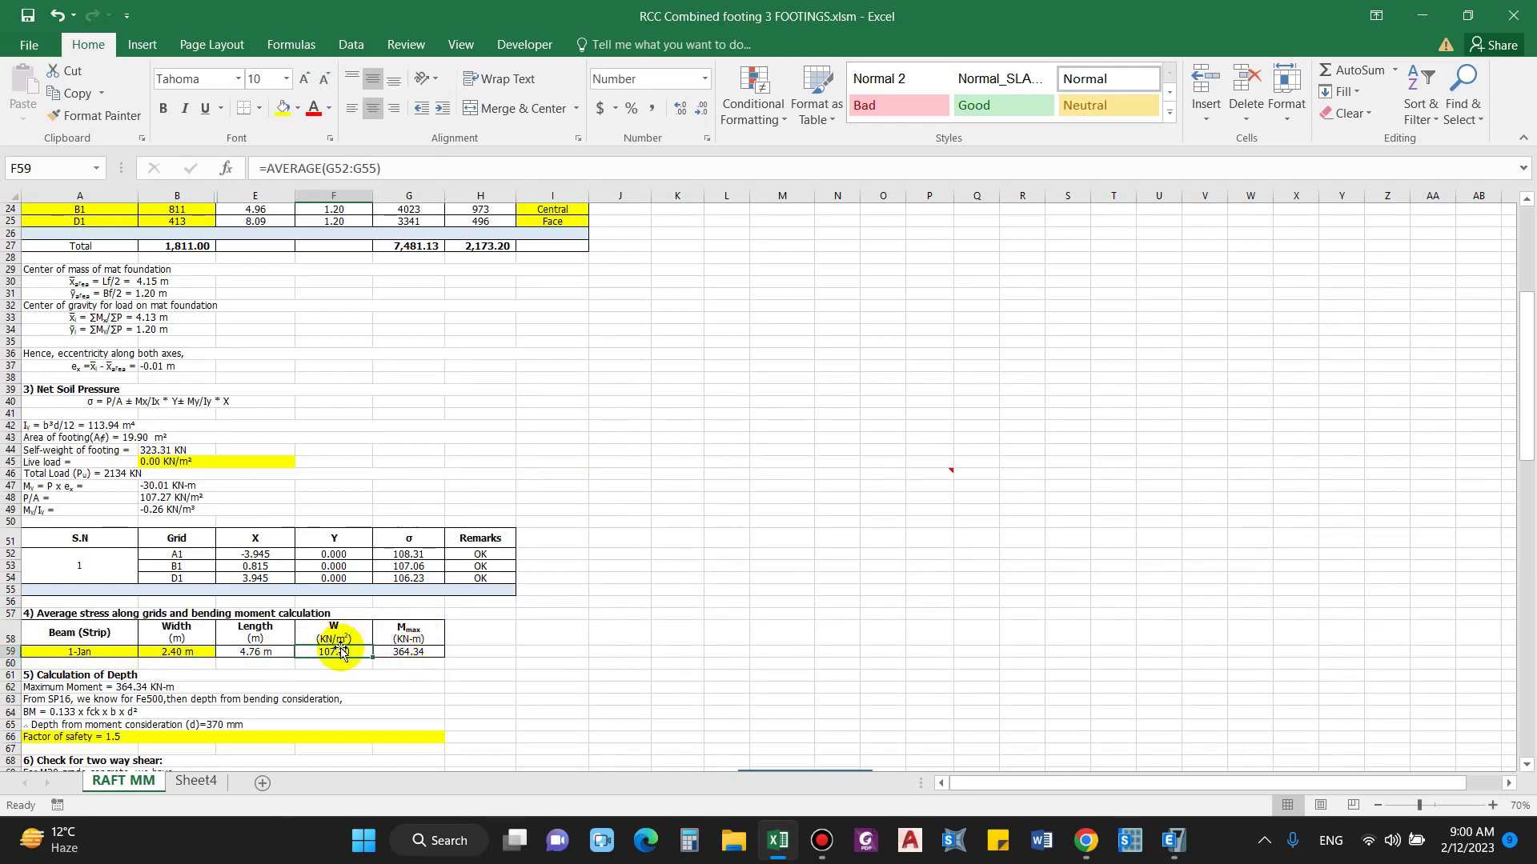
pyautogui.click(409, 554)
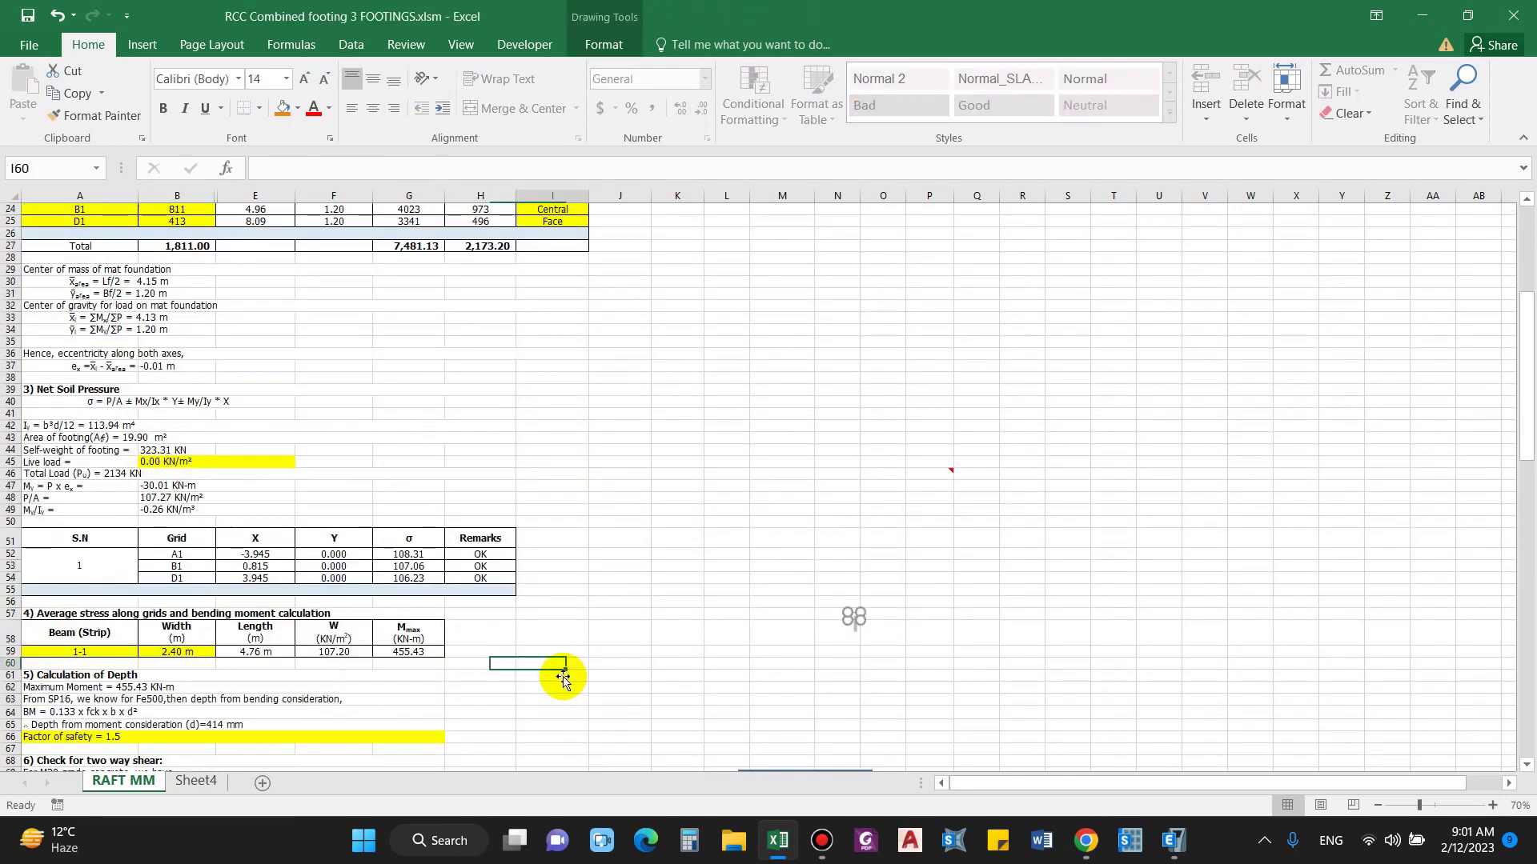
pyautogui.click(413, 651)
pyautogui.scroll(1, 344, 189)
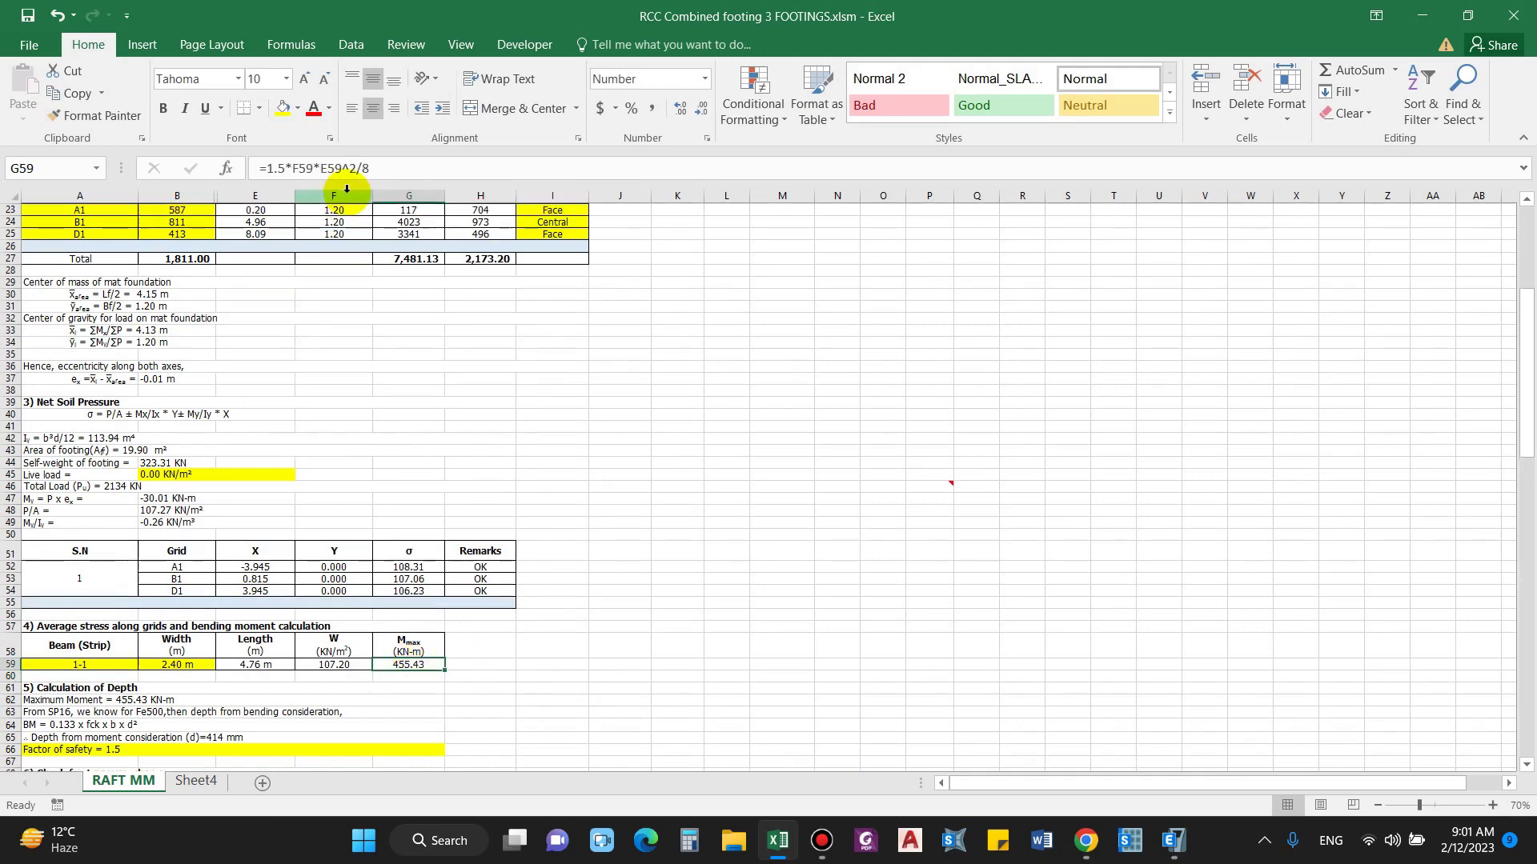
pyautogui.scroll(-3, 396, 456)
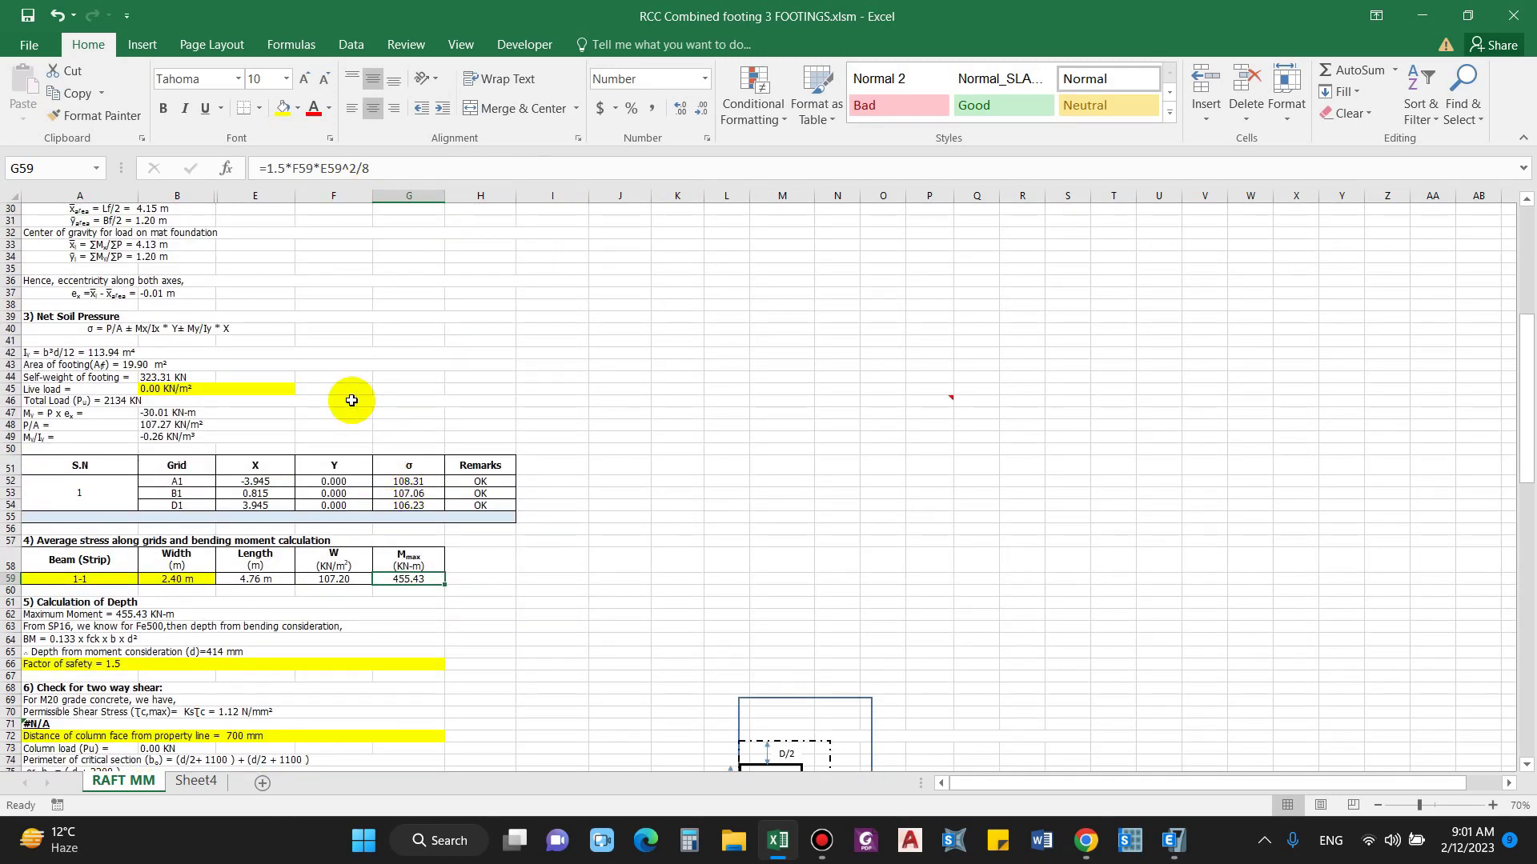
pyautogui.scroll(1, 345, 400)
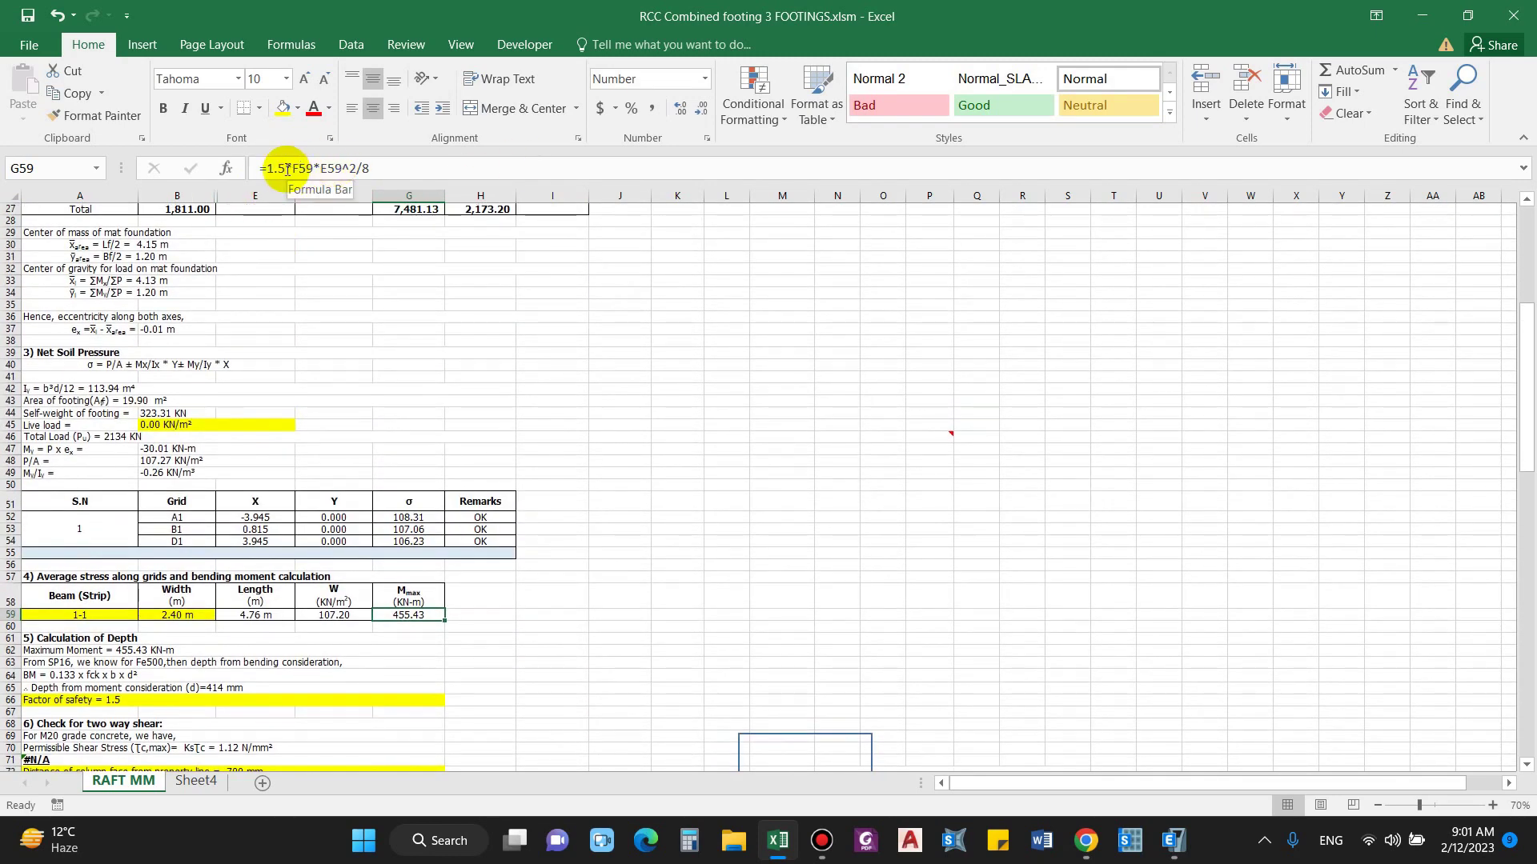
pyautogui.click(628, 449)
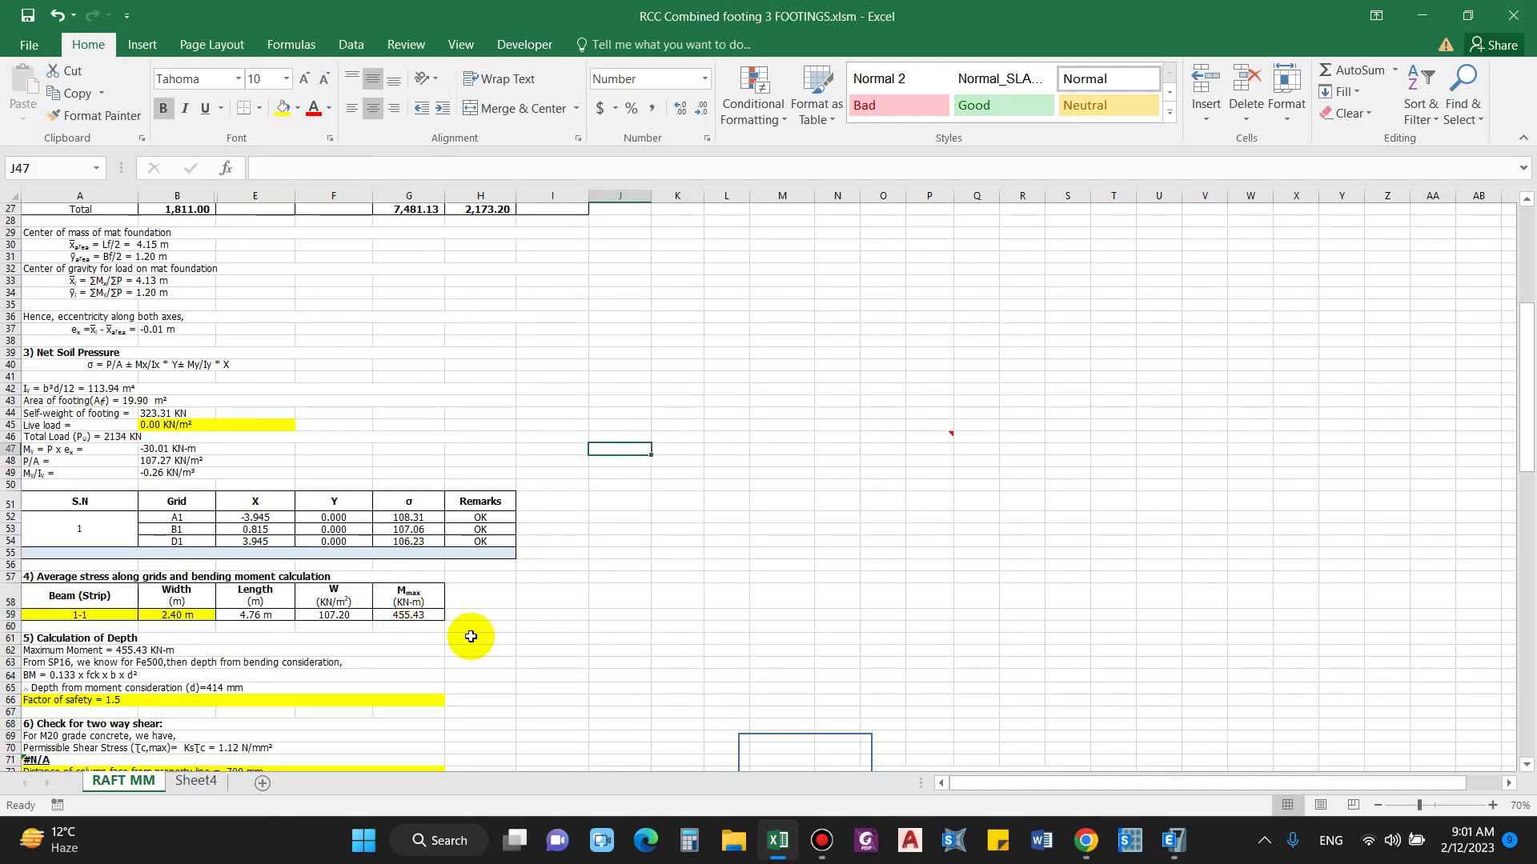
pyautogui.scroll(-4, 471, 636)
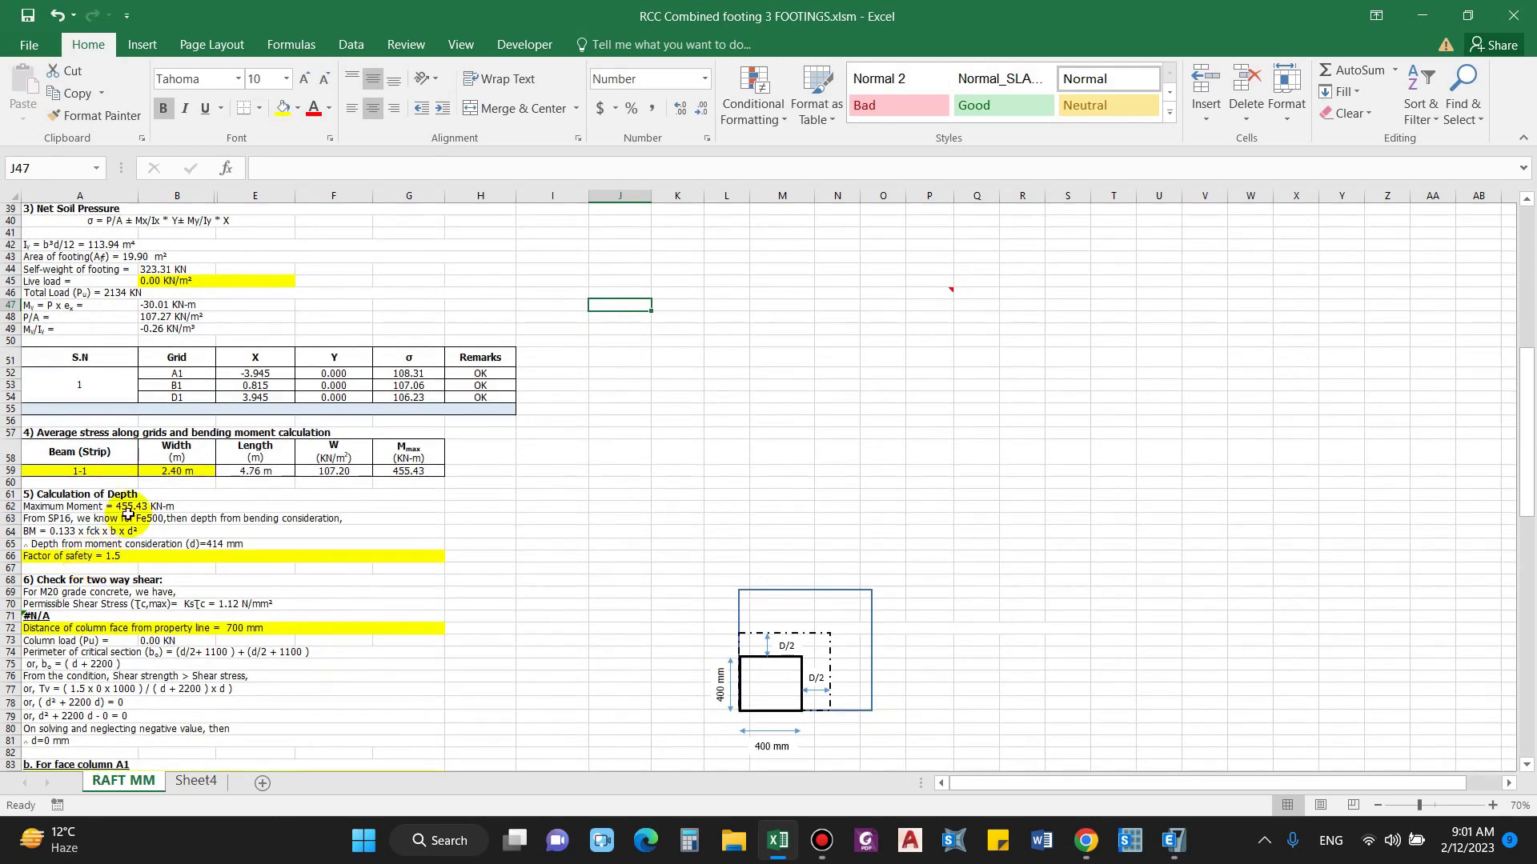
# Review the maximum moment formula in A62 and the depth-from-moment formula in A65.
pyautogui.click(129, 517)
pyautogui.click(151, 509)
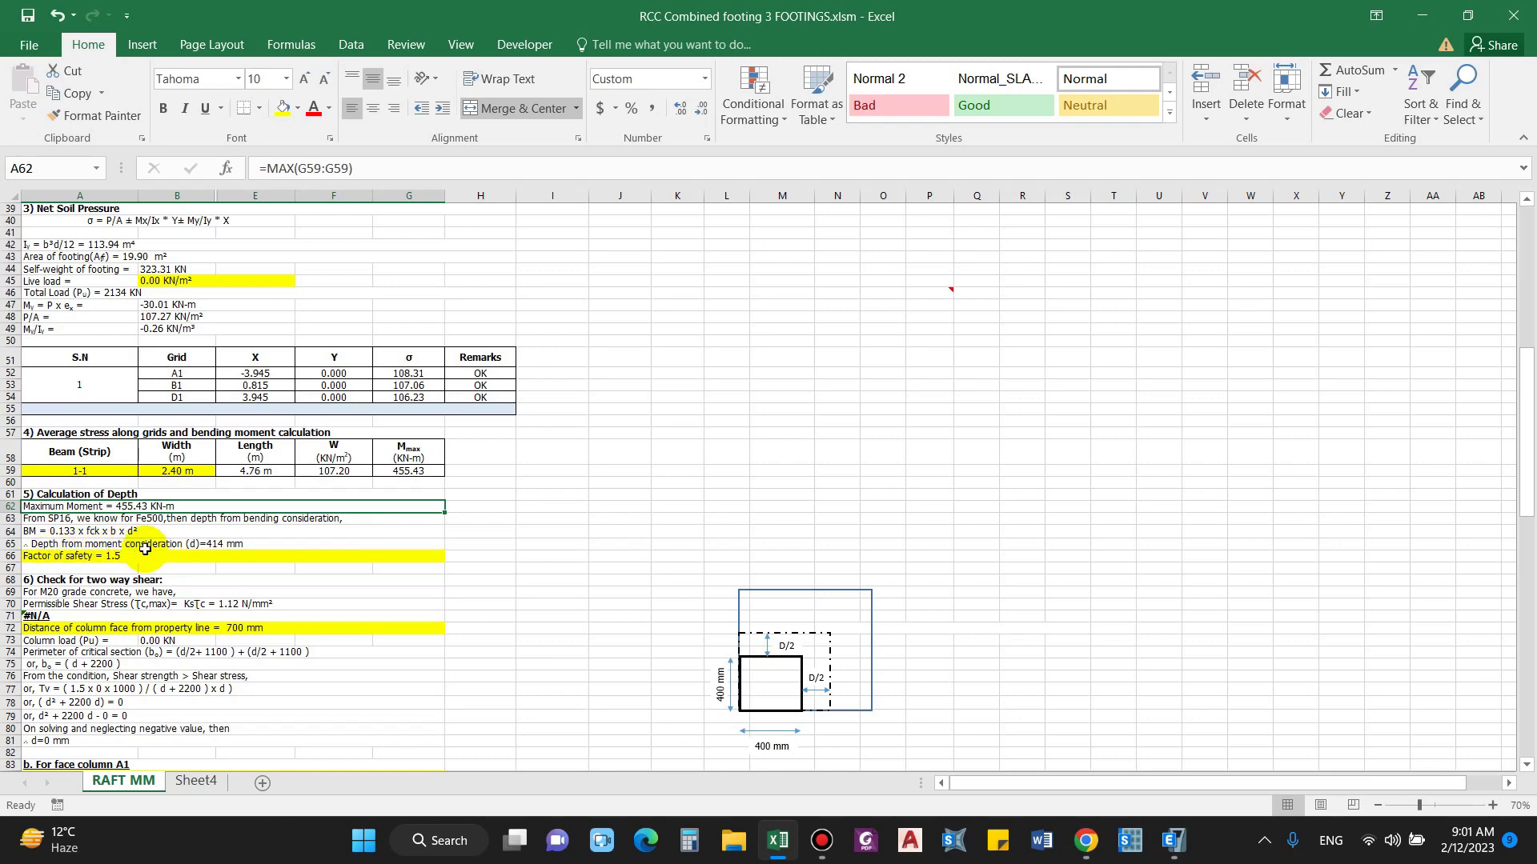
pyautogui.click(229, 543)
pyautogui.scroll(-1, 257, 559)
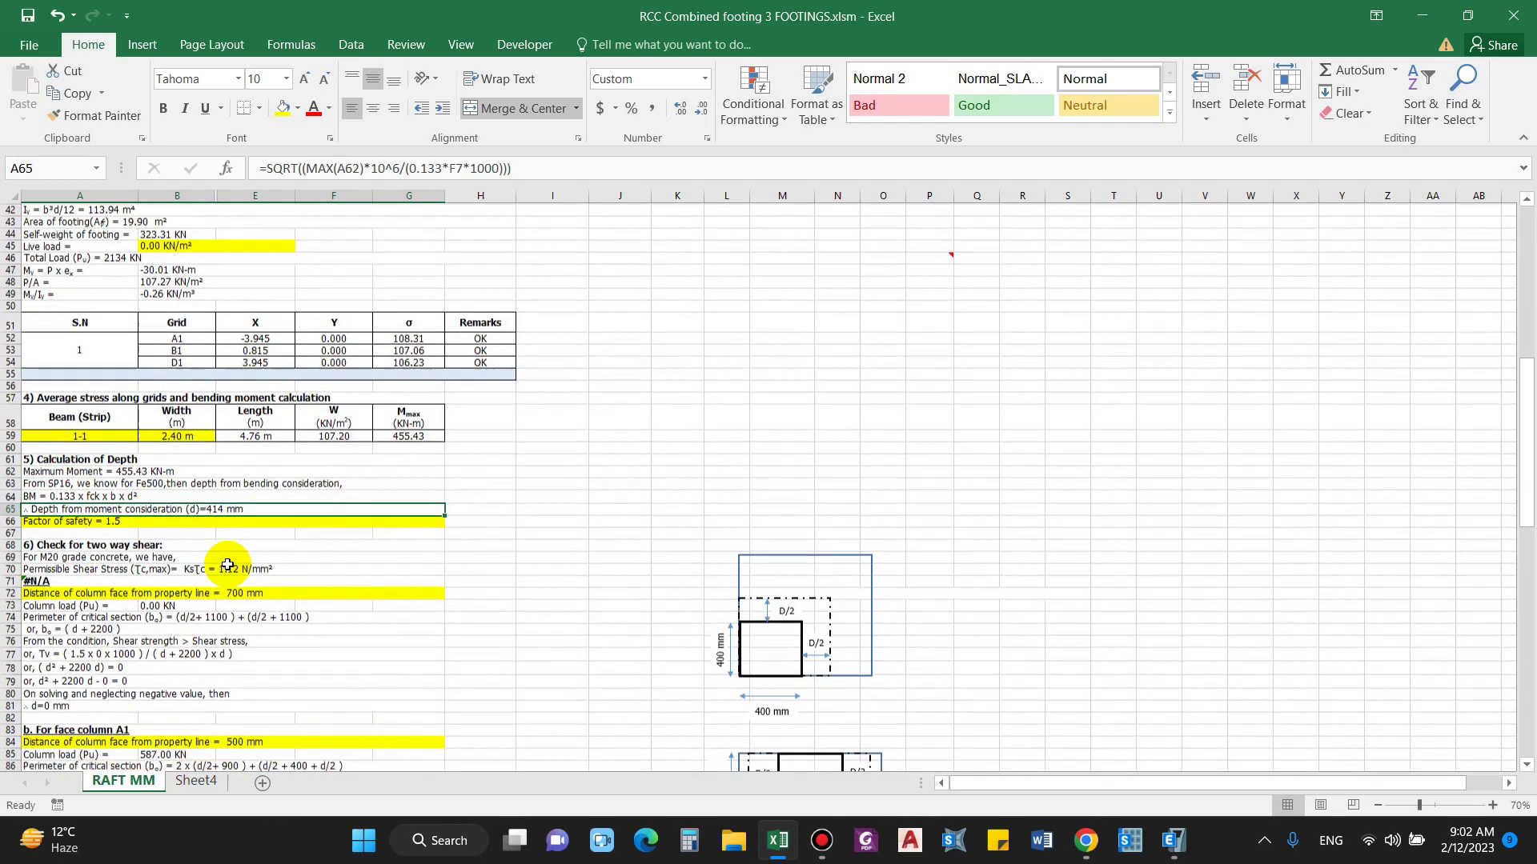
# Insert a blank row 69 and move the Factor of safety line into it.
pyautogui.click(126, 524)
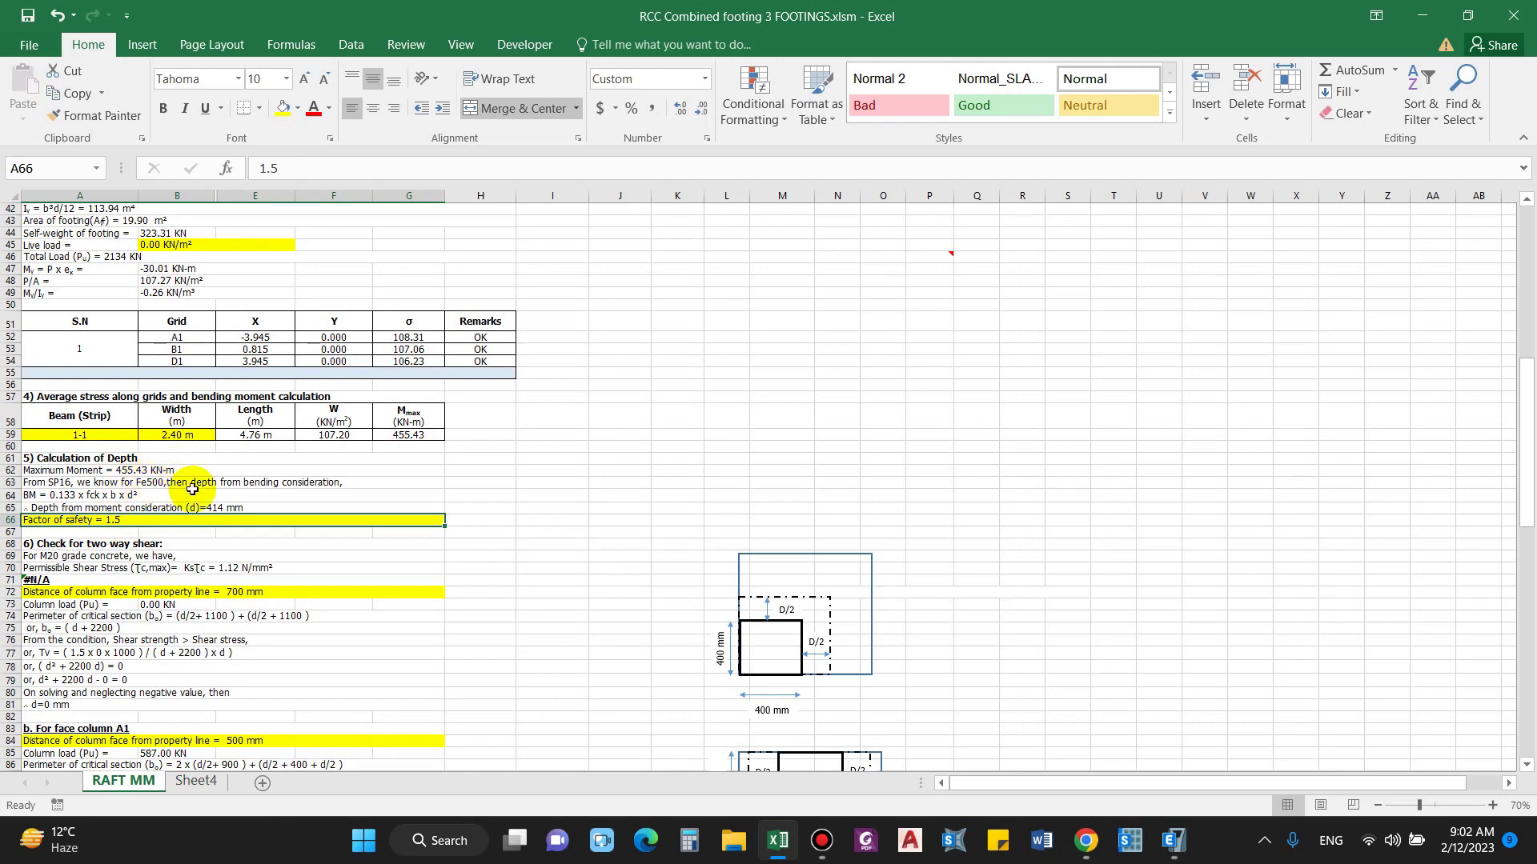
pyautogui.click(9, 556)
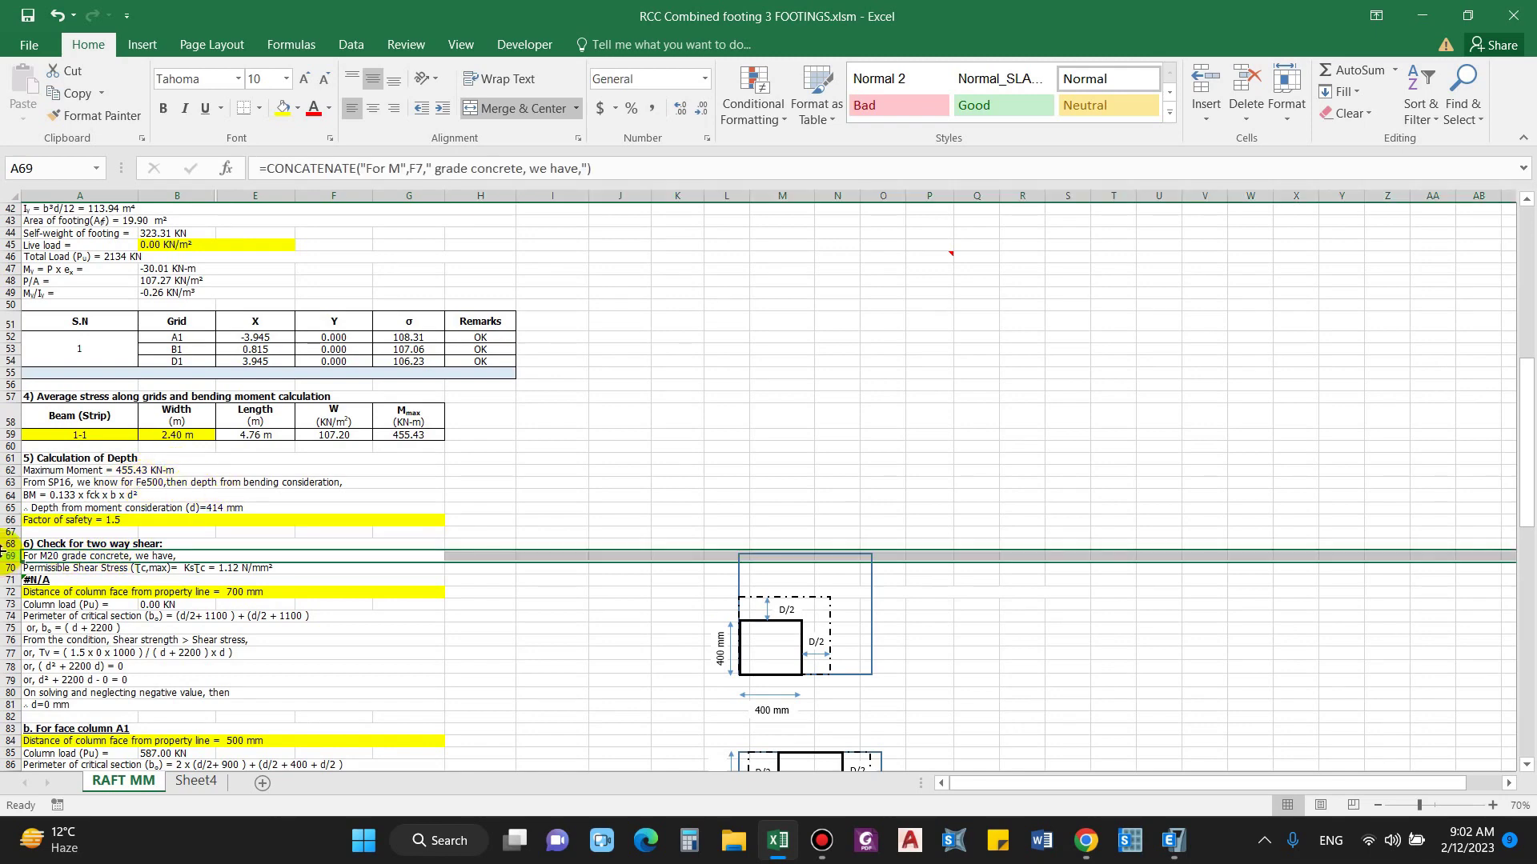
pyautogui.hotkey('ctrl', 'shift', '+')
pyautogui.click(48, 520)
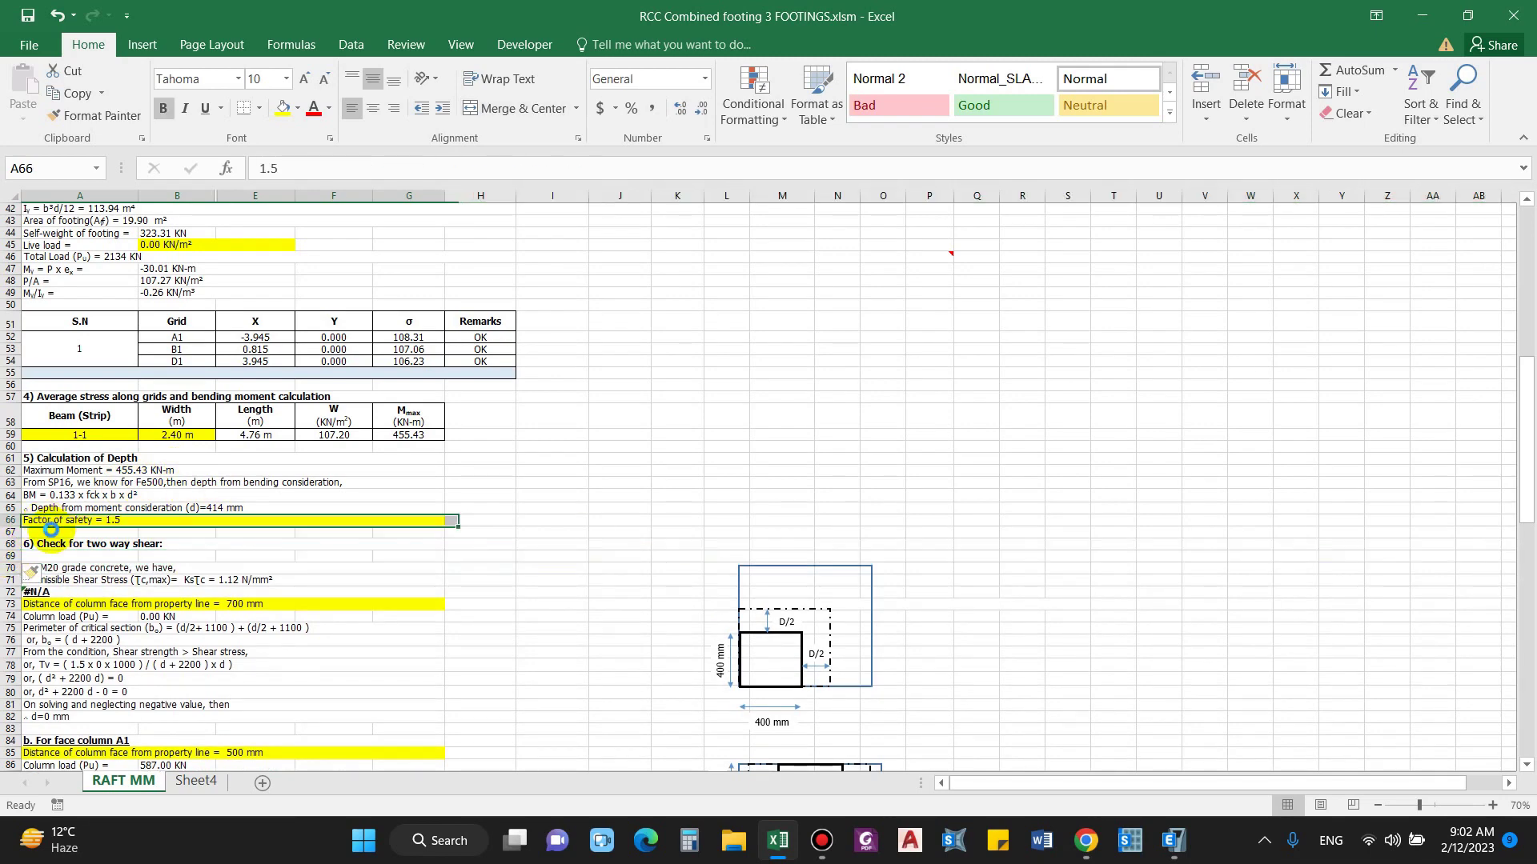
pyautogui.hotkey('ctrl', 'x')
pyautogui.click(48, 556)
pyautogui.hotkey('ctrl', 'v')
# Delete the leftover empty row 66.
pyautogui.click(553, 510)
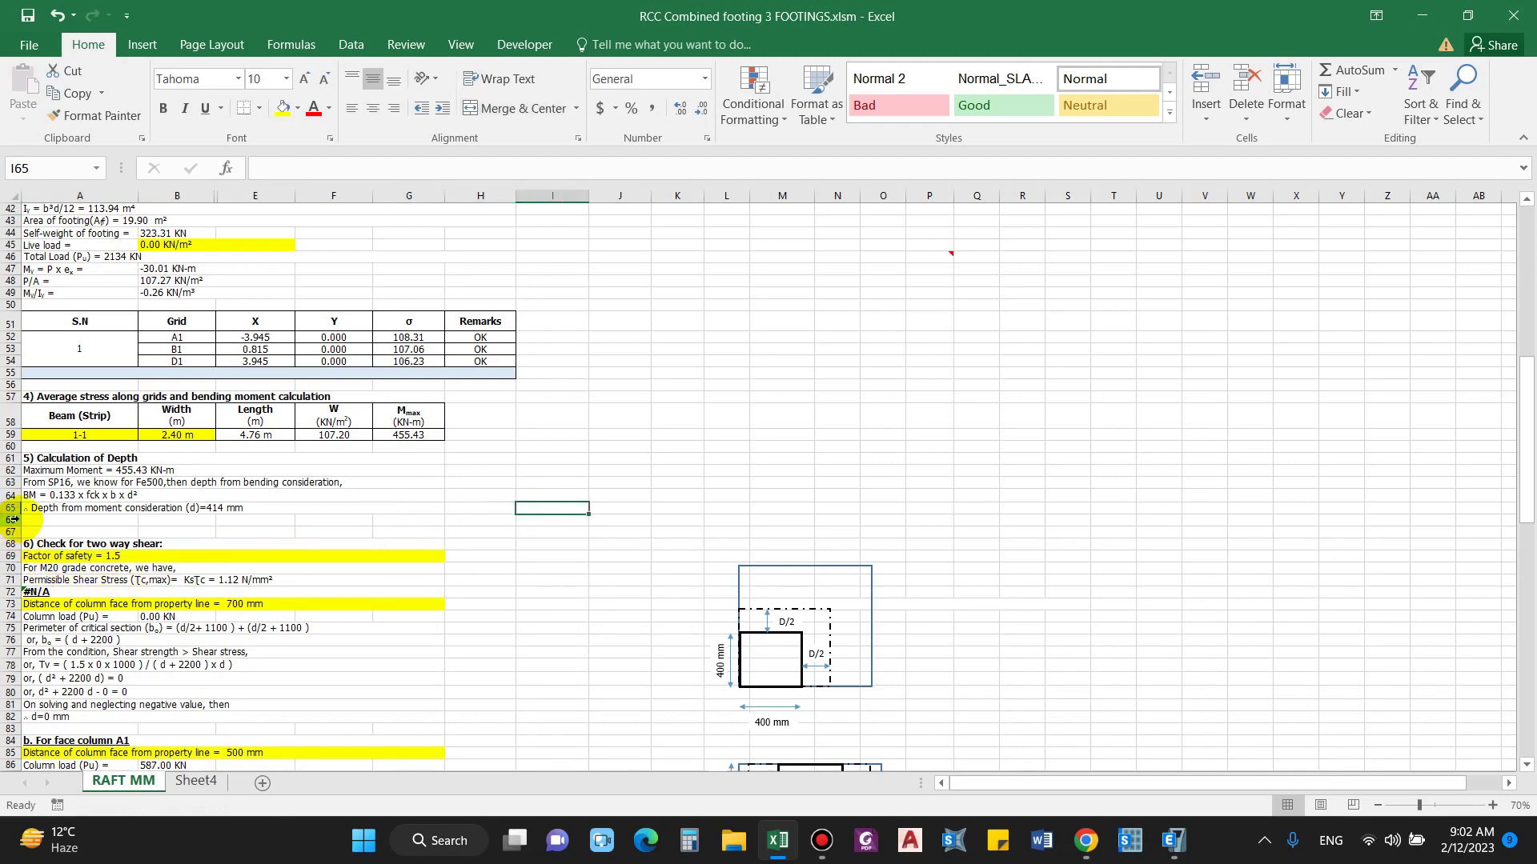
pyautogui.click(11, 520)
pyautogui.hotkey('ctrl', '-')
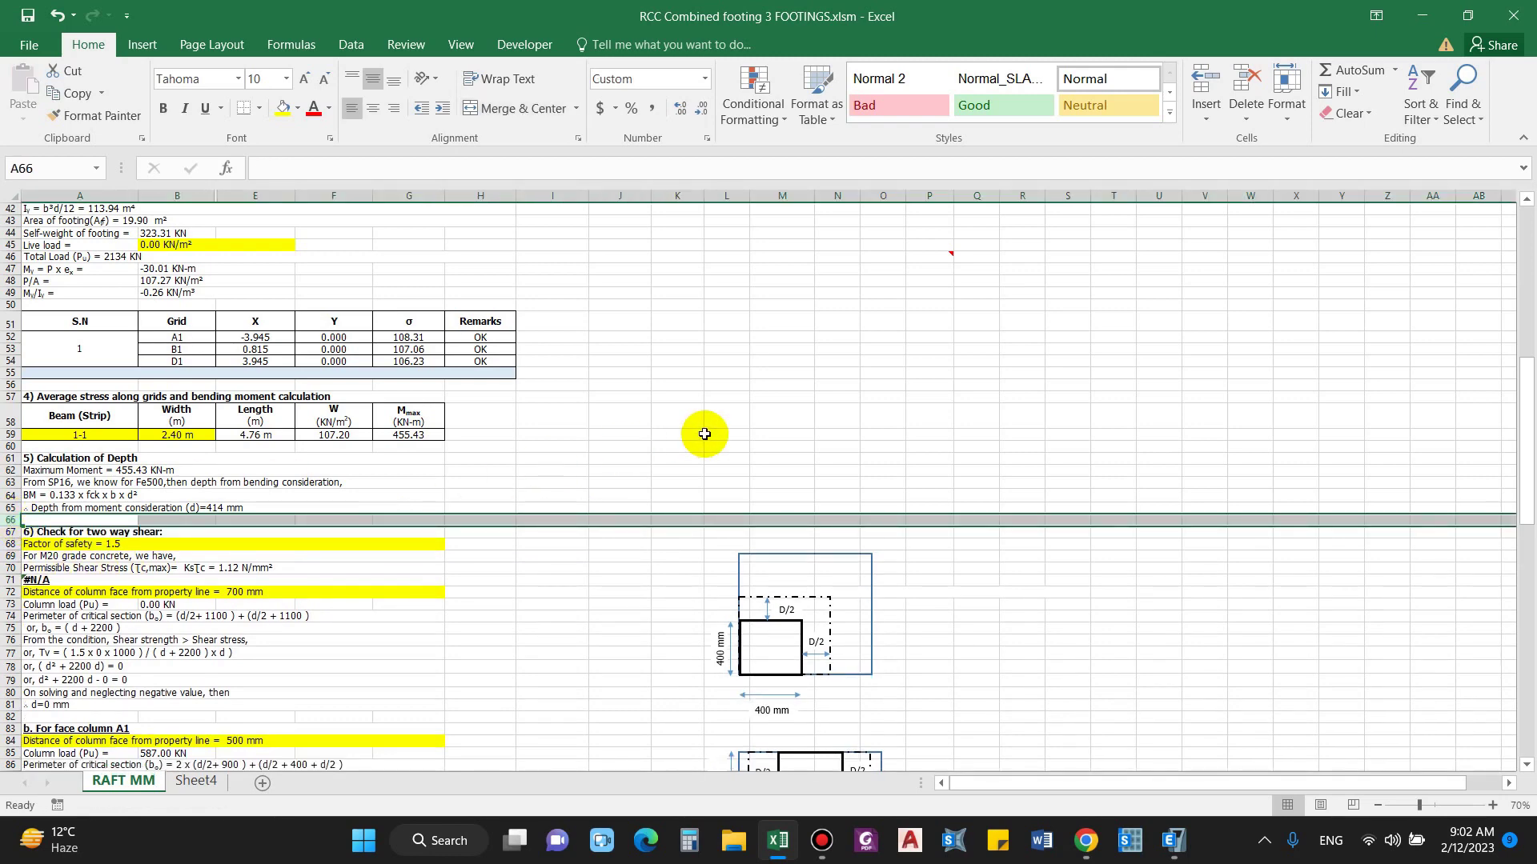
pyautogui.click(705, 435)
pyautogui.scroll(-1, 131, 544)
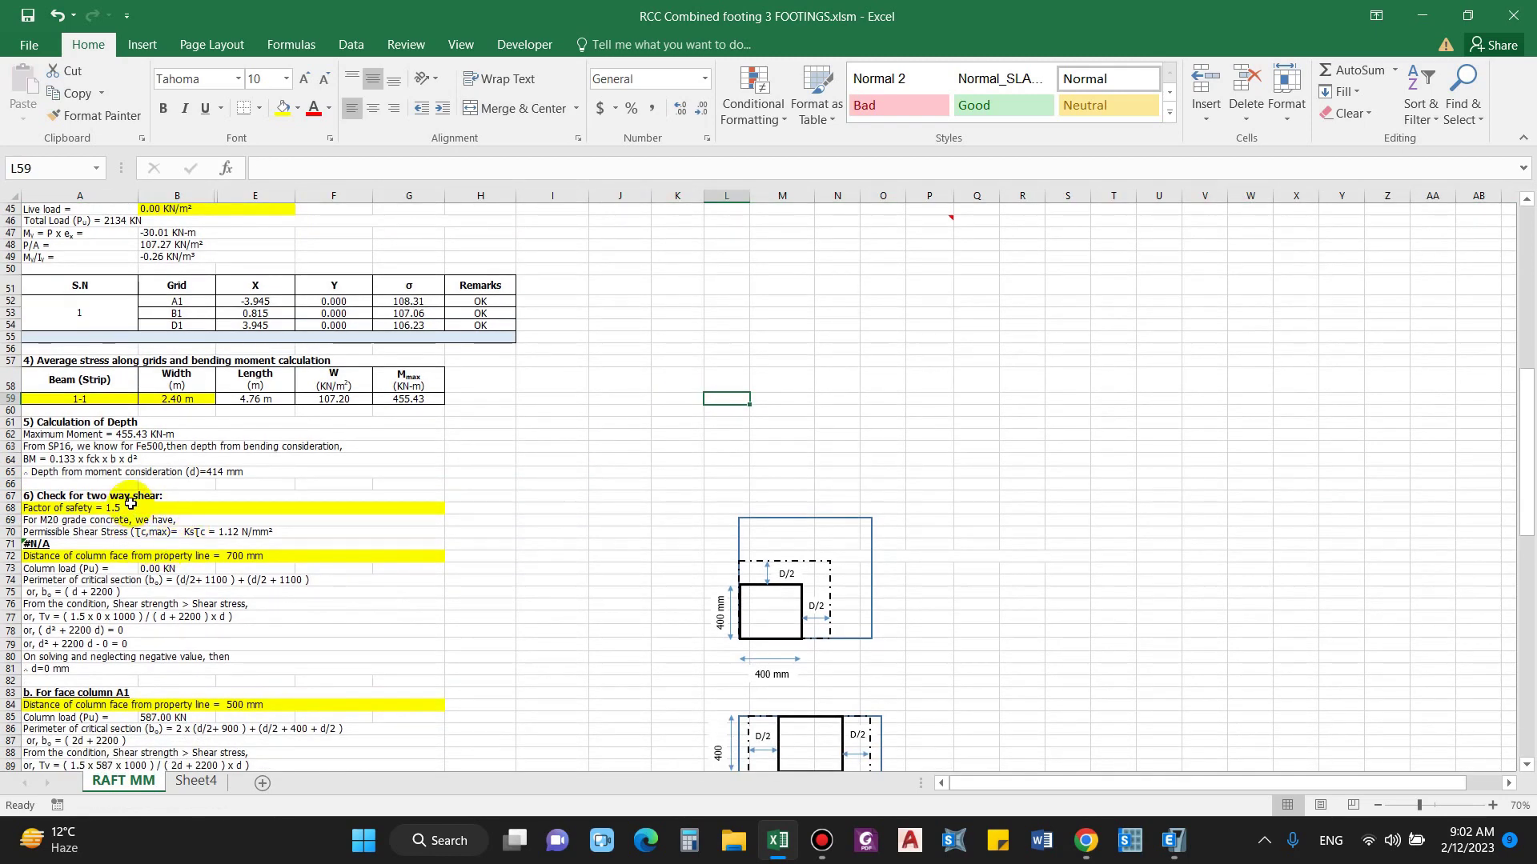
# Try setting node A1's column type to Corner in I23.
pyautogui.moveTo(552, 604); pyautogui.dragTo(553, 616)
pyautogui.scroll(-3, 208, 632)
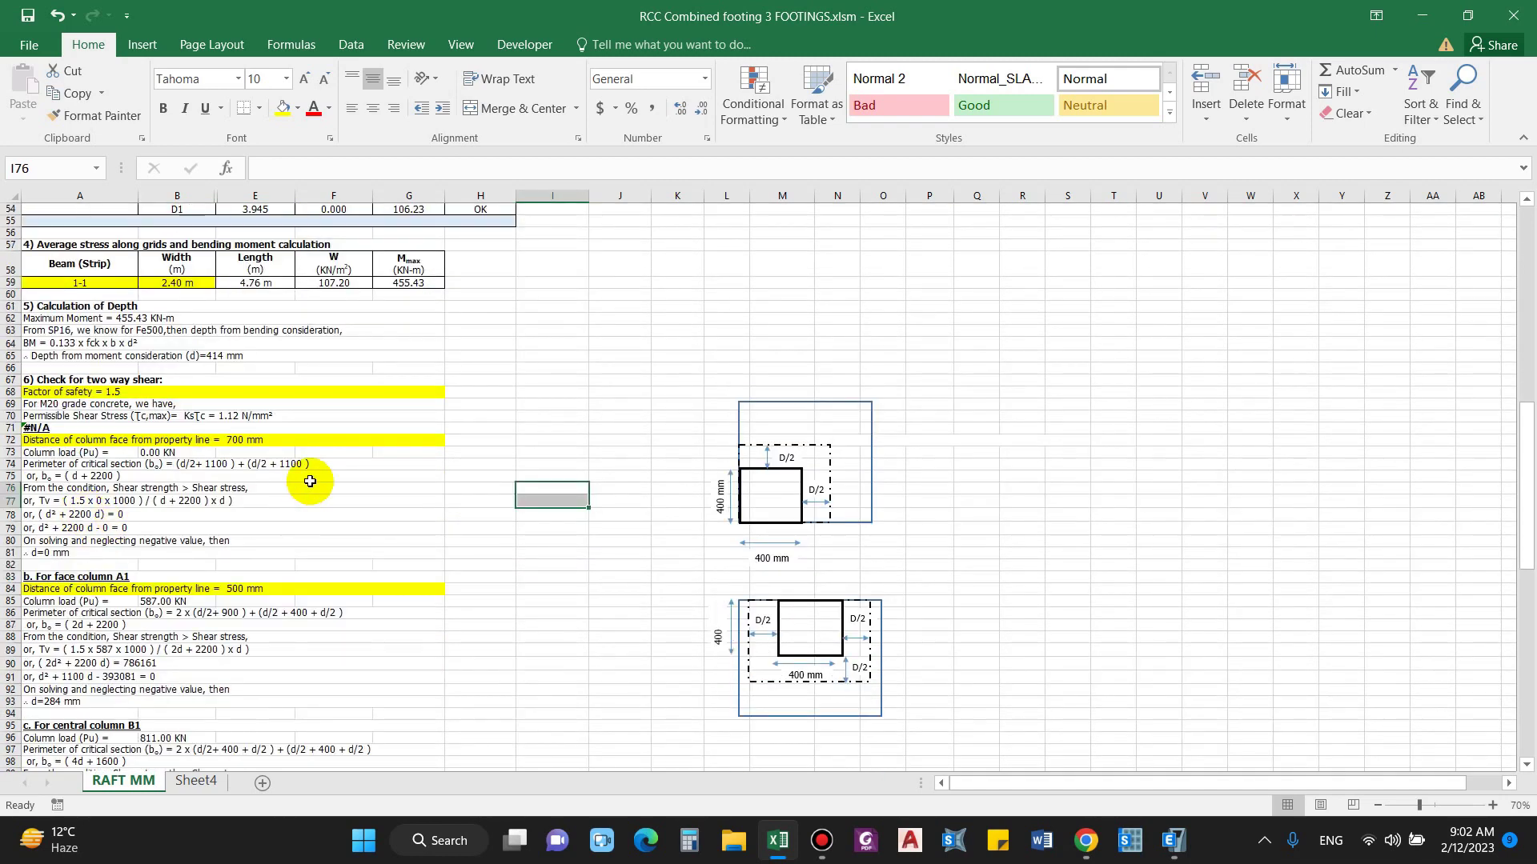
pyautogui.scroll(-1, 538, 544)
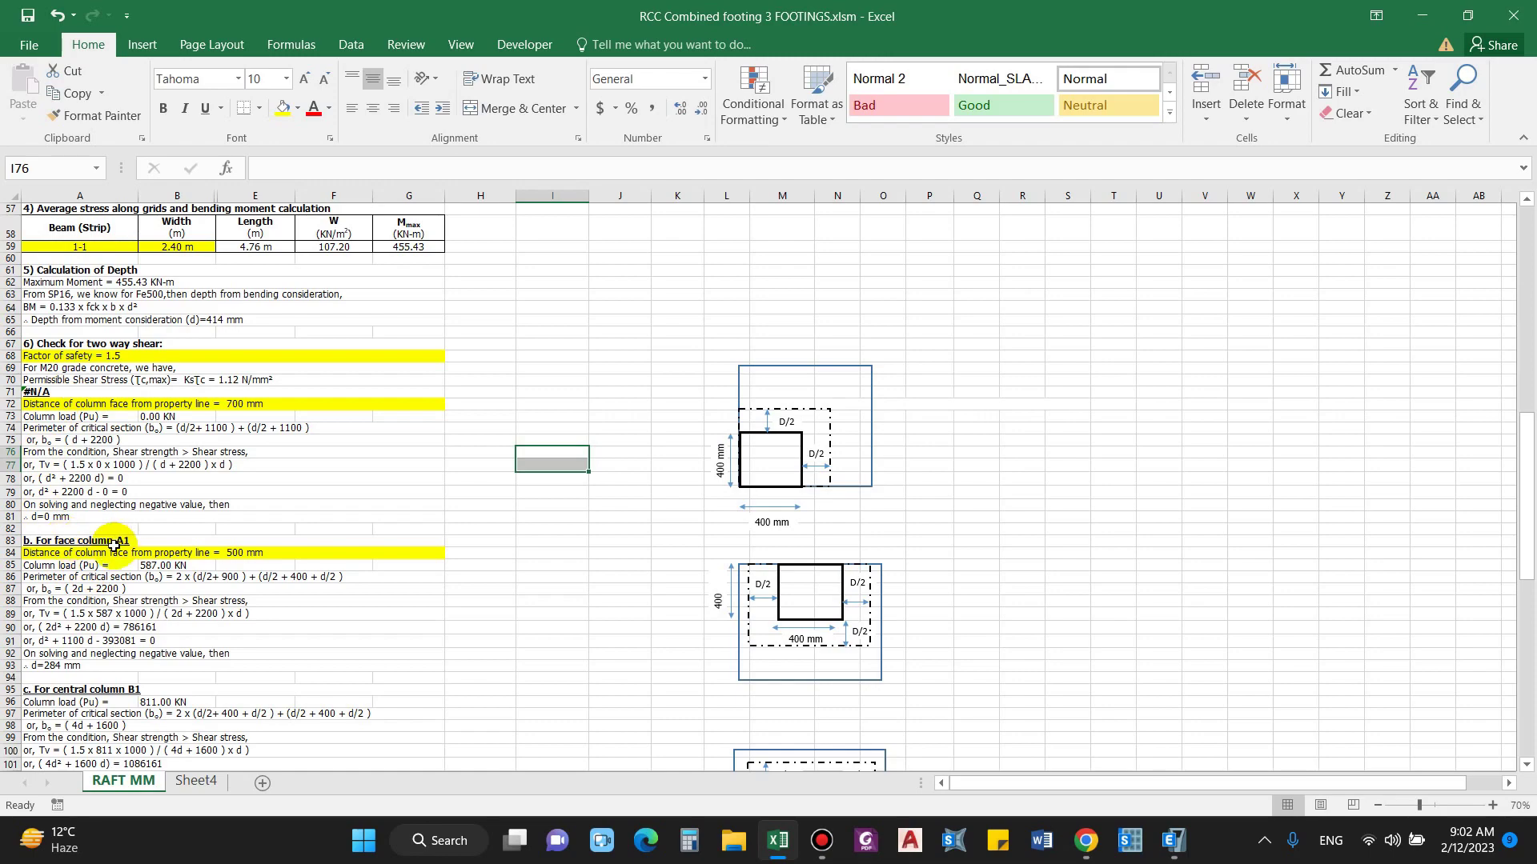
pyautogui.scroll(16, 320, 632)
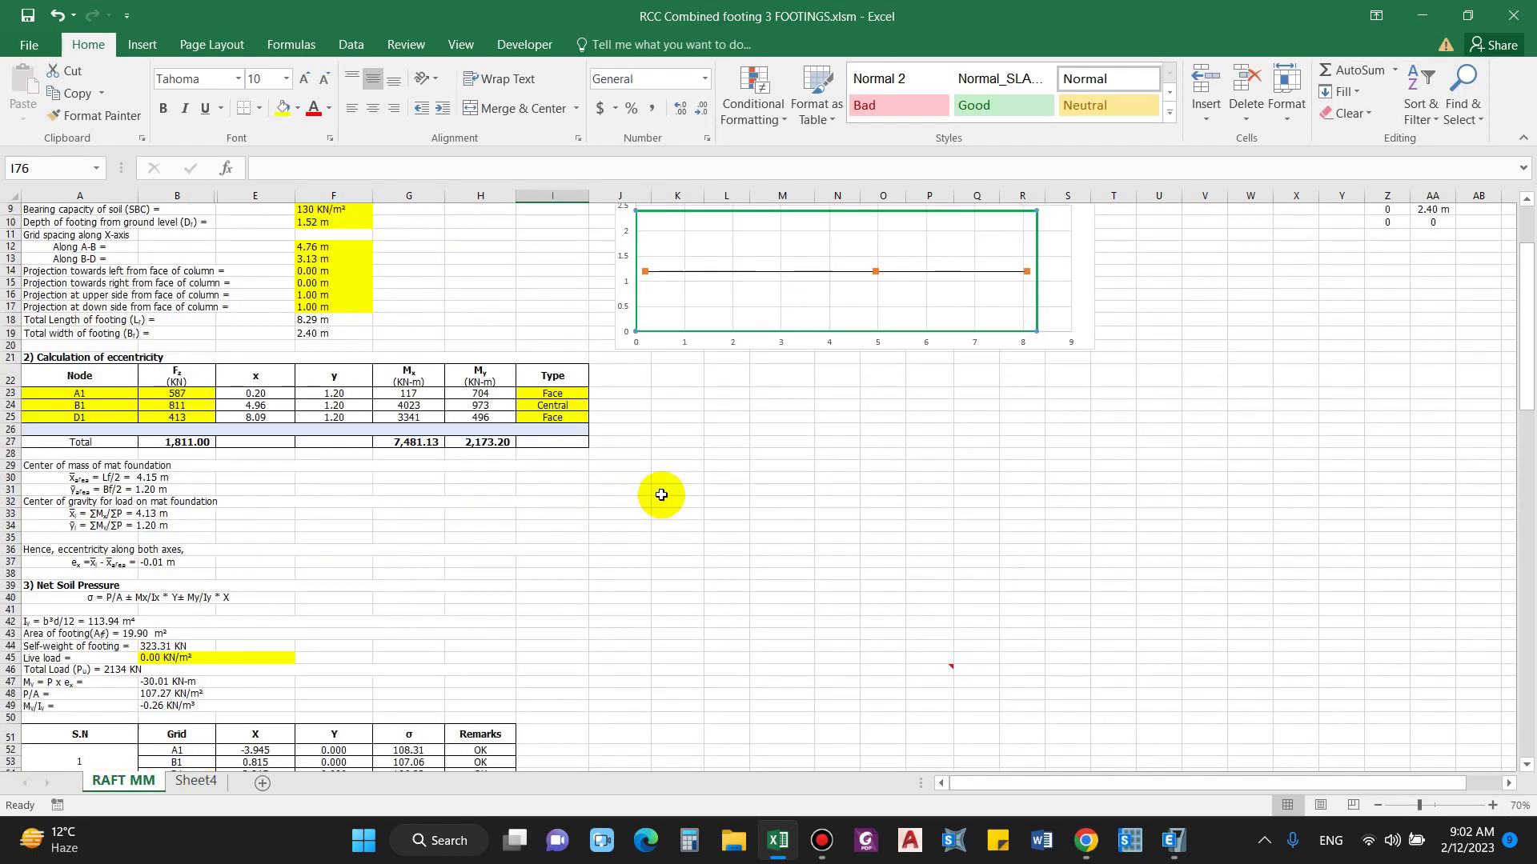
pyautogui.scroll(2, 661, 494)
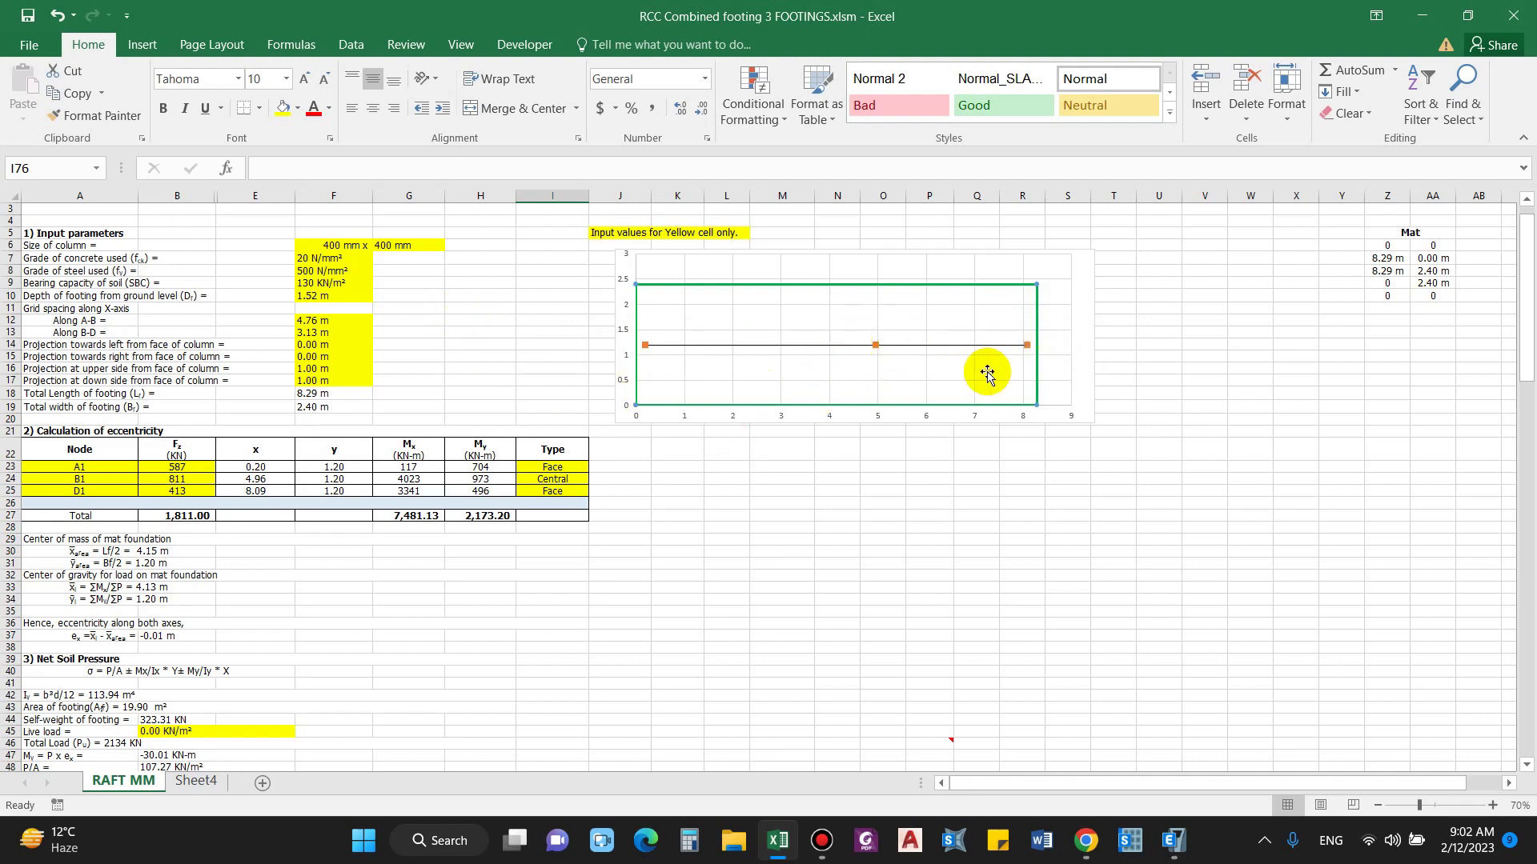
pyautogui.click(594, 467)
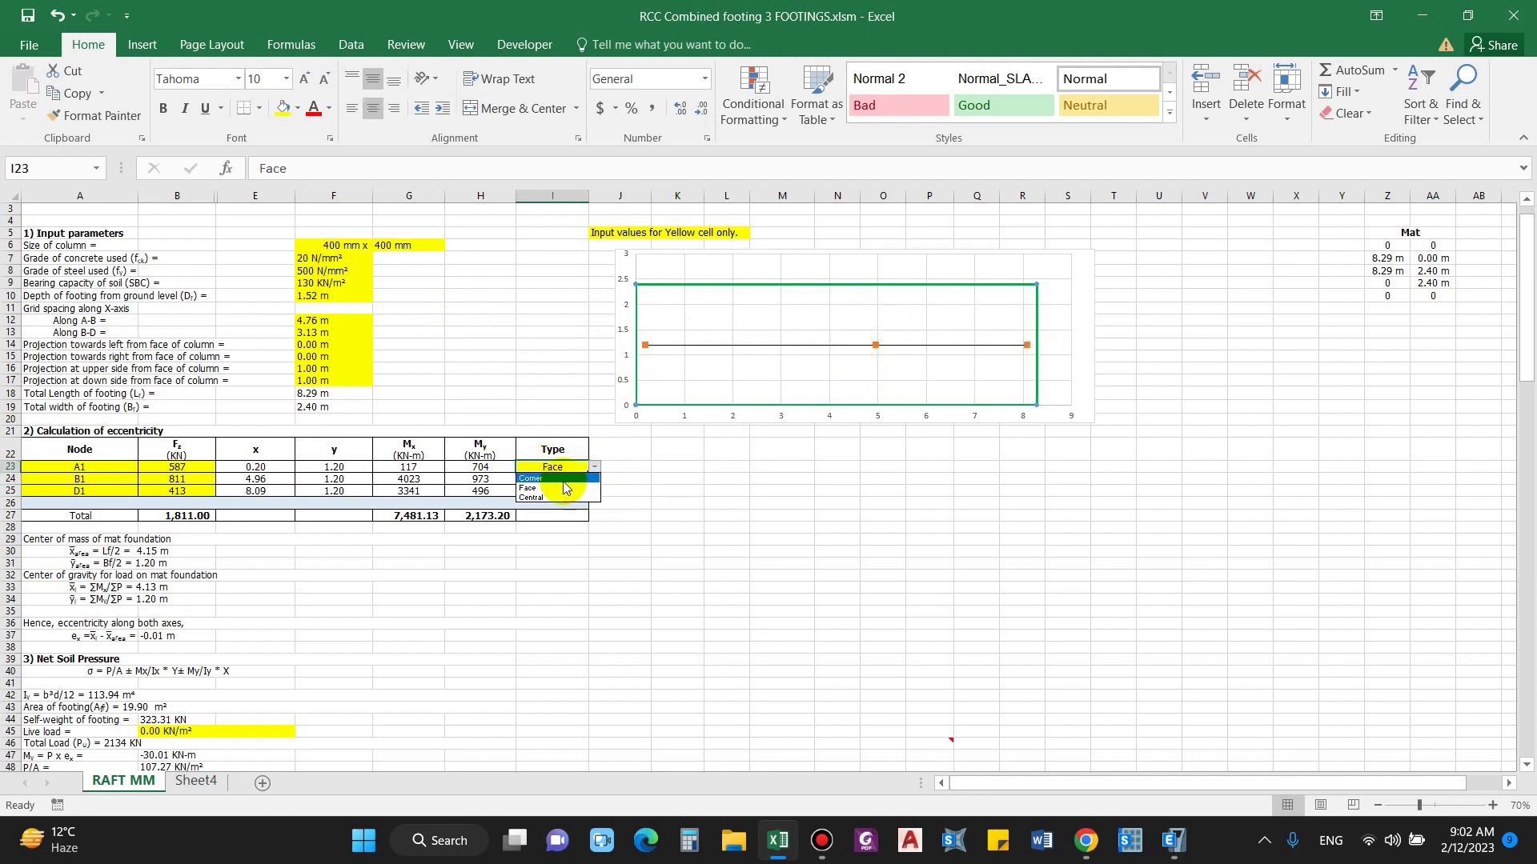
pyautogui.click(533, 478)
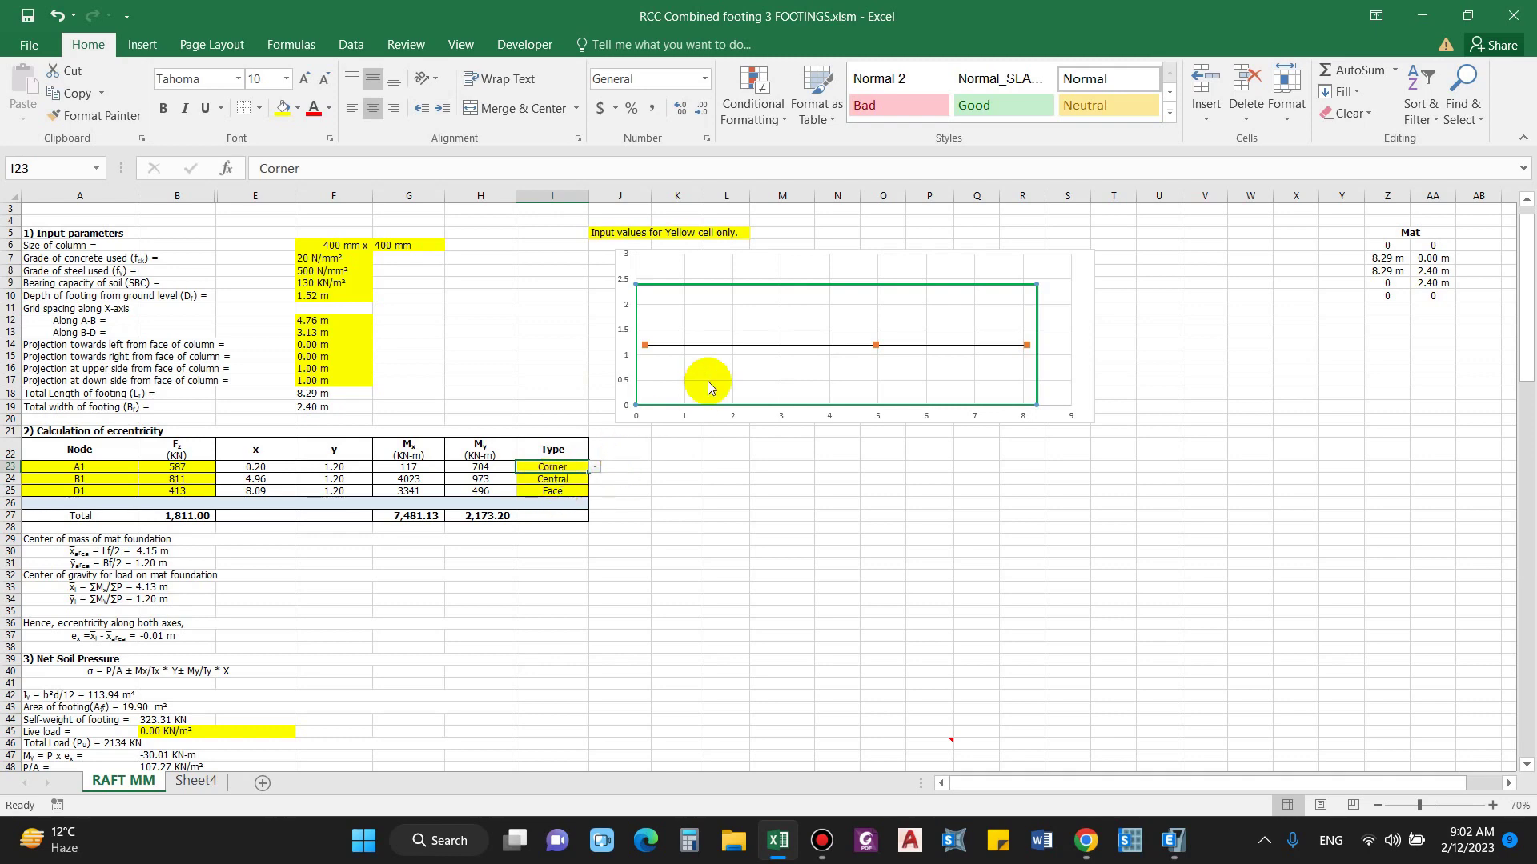
# Set node A1's type to Face, so the face-column check uses 587 kN.
pyautogui.scroll(-10, 284, 655)
pyautogui.scroll(-8, 284, 655)
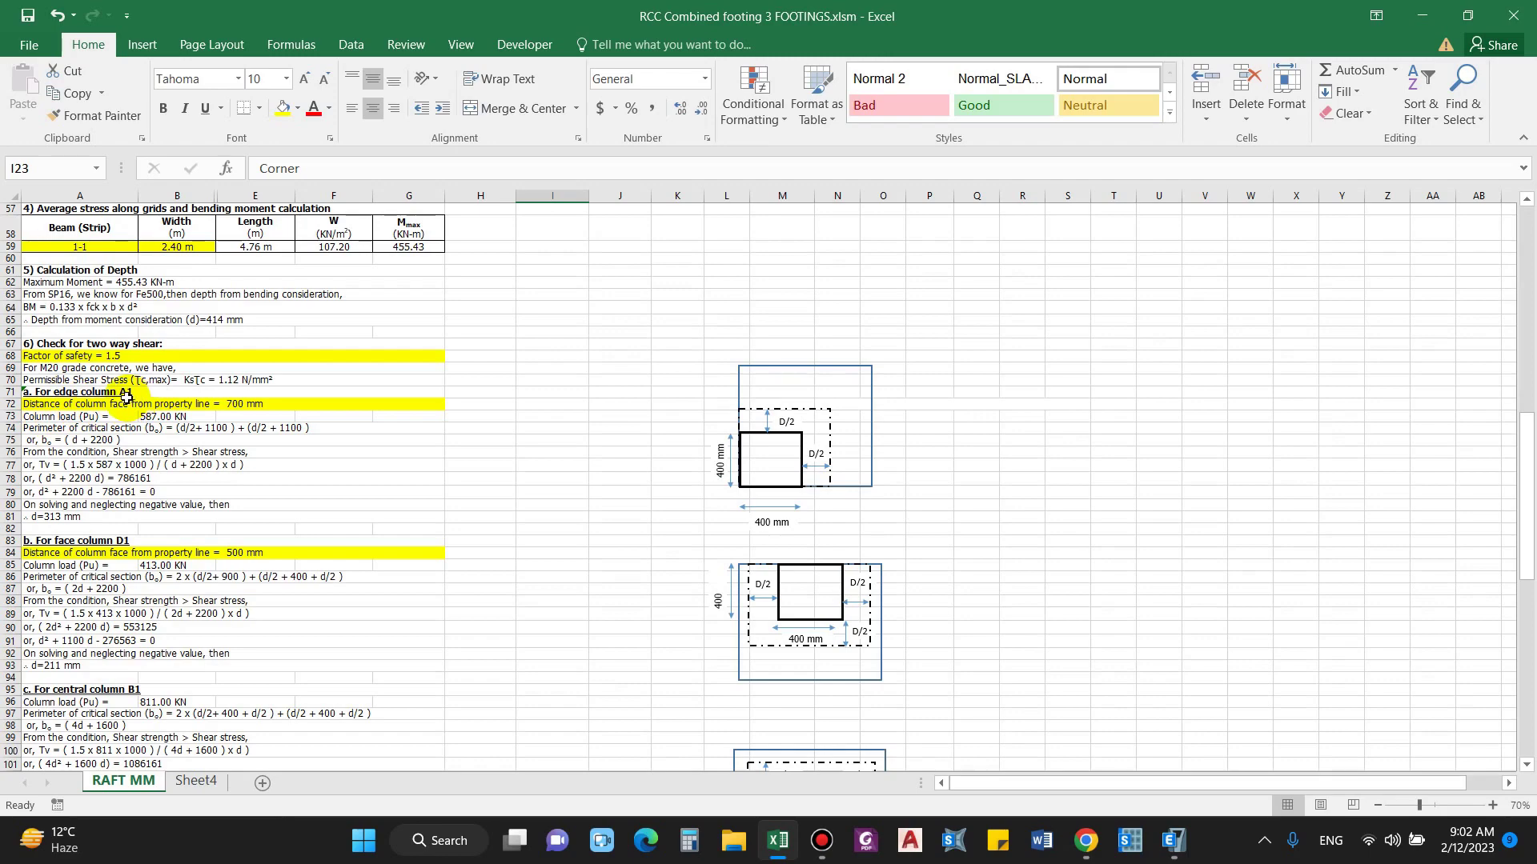
pyautogui.scroll(18, 467, 484)
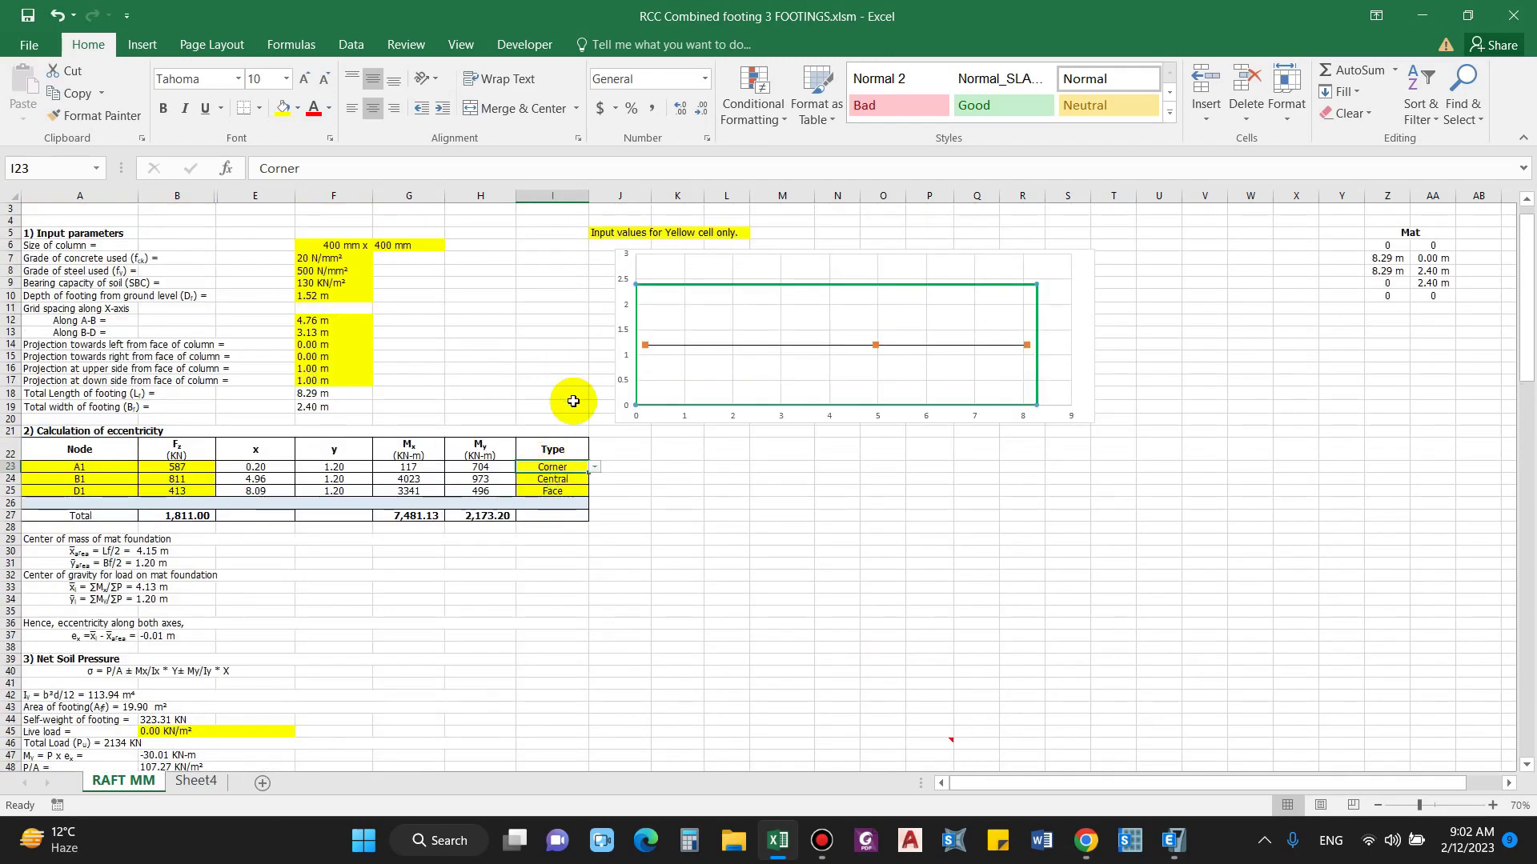
pyautogui.click(594, 466)
pyautogui.click(564, 501)
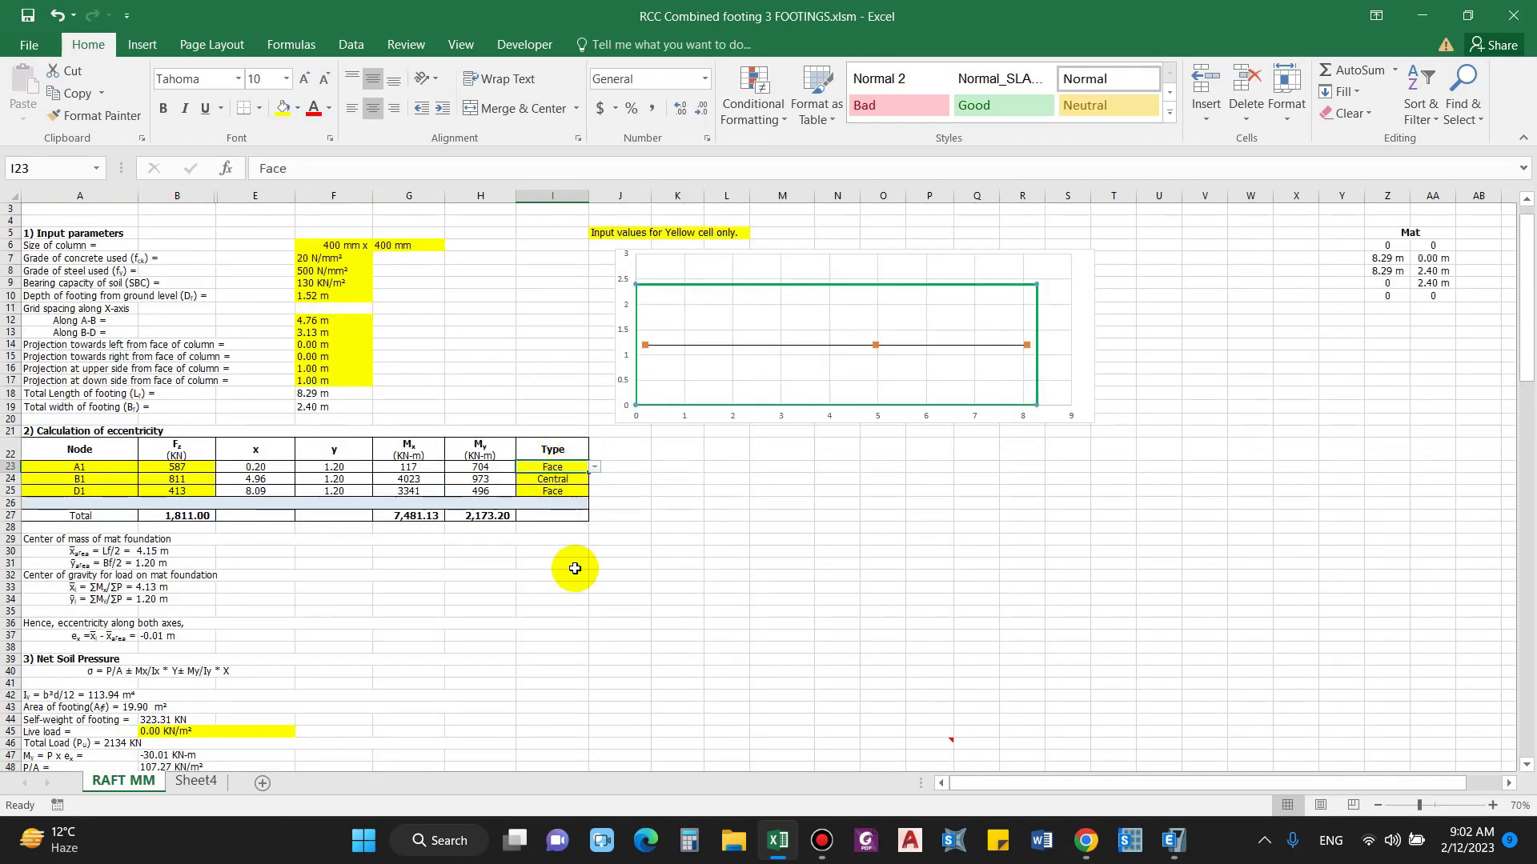
pyautogui.scroll(-18, 575, 568)
pyautogui.click(519, 608)
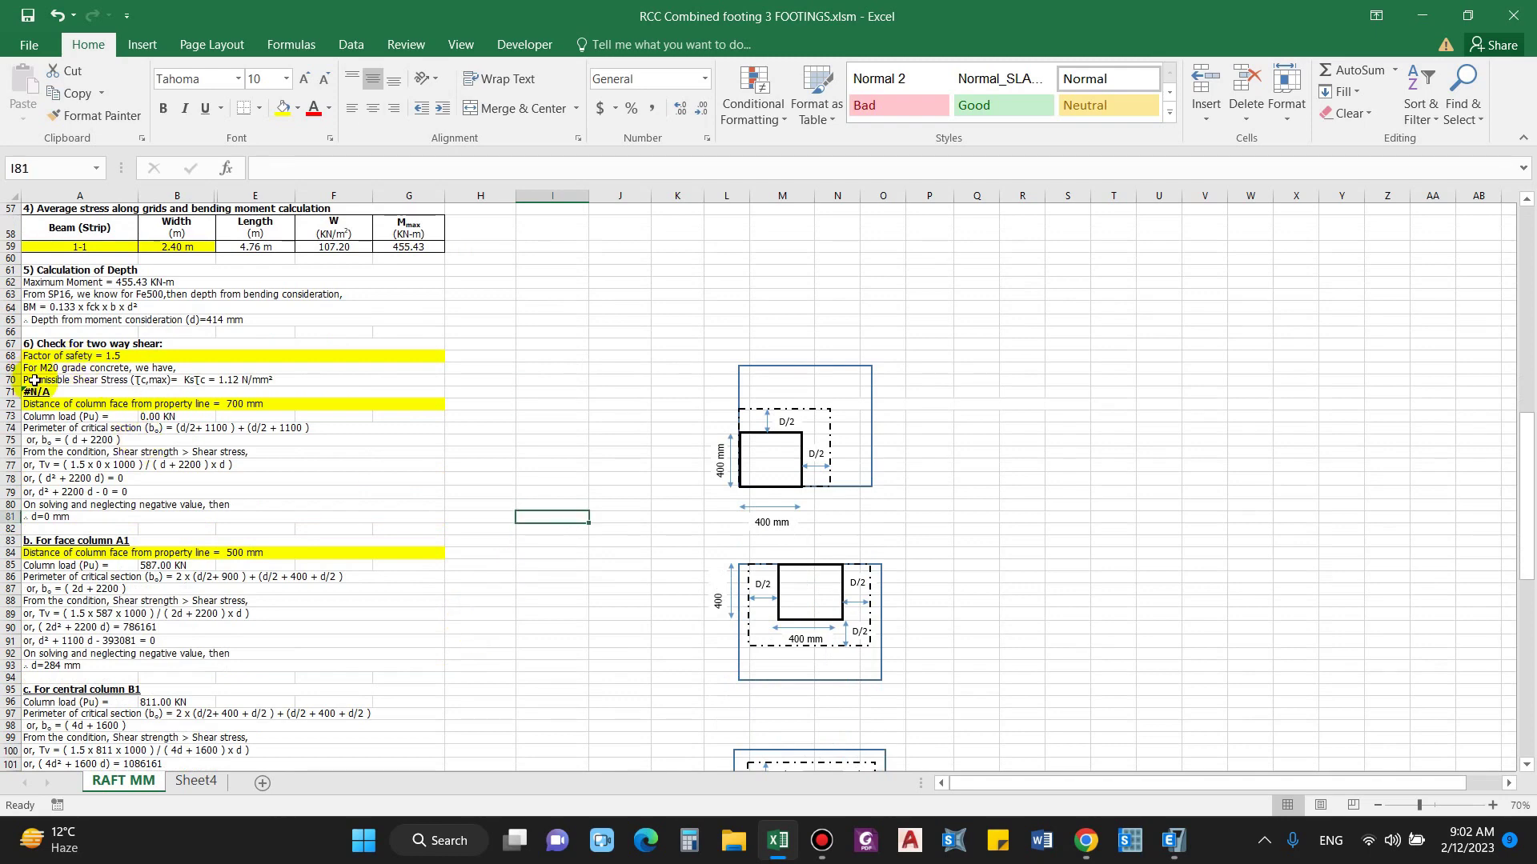
# Change the property-line distance in A72 from 700 mm to 0 mm.
pyautogui.moveTo(35, 381); pyautogui.dragTo(32, 528)
pyautogui.click(120, 452)
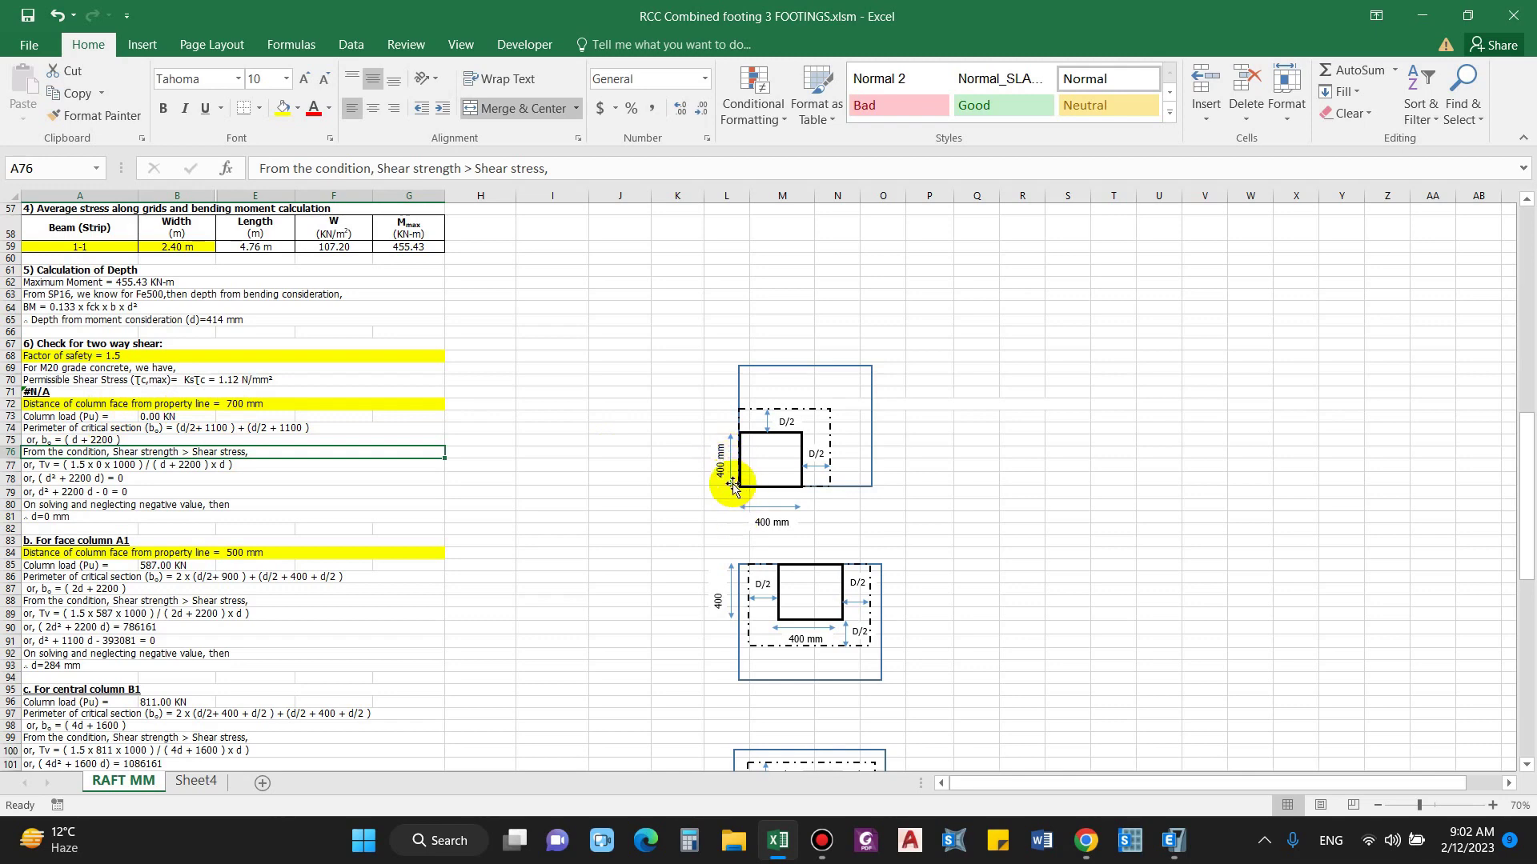
pyautogui.click(212, 404)
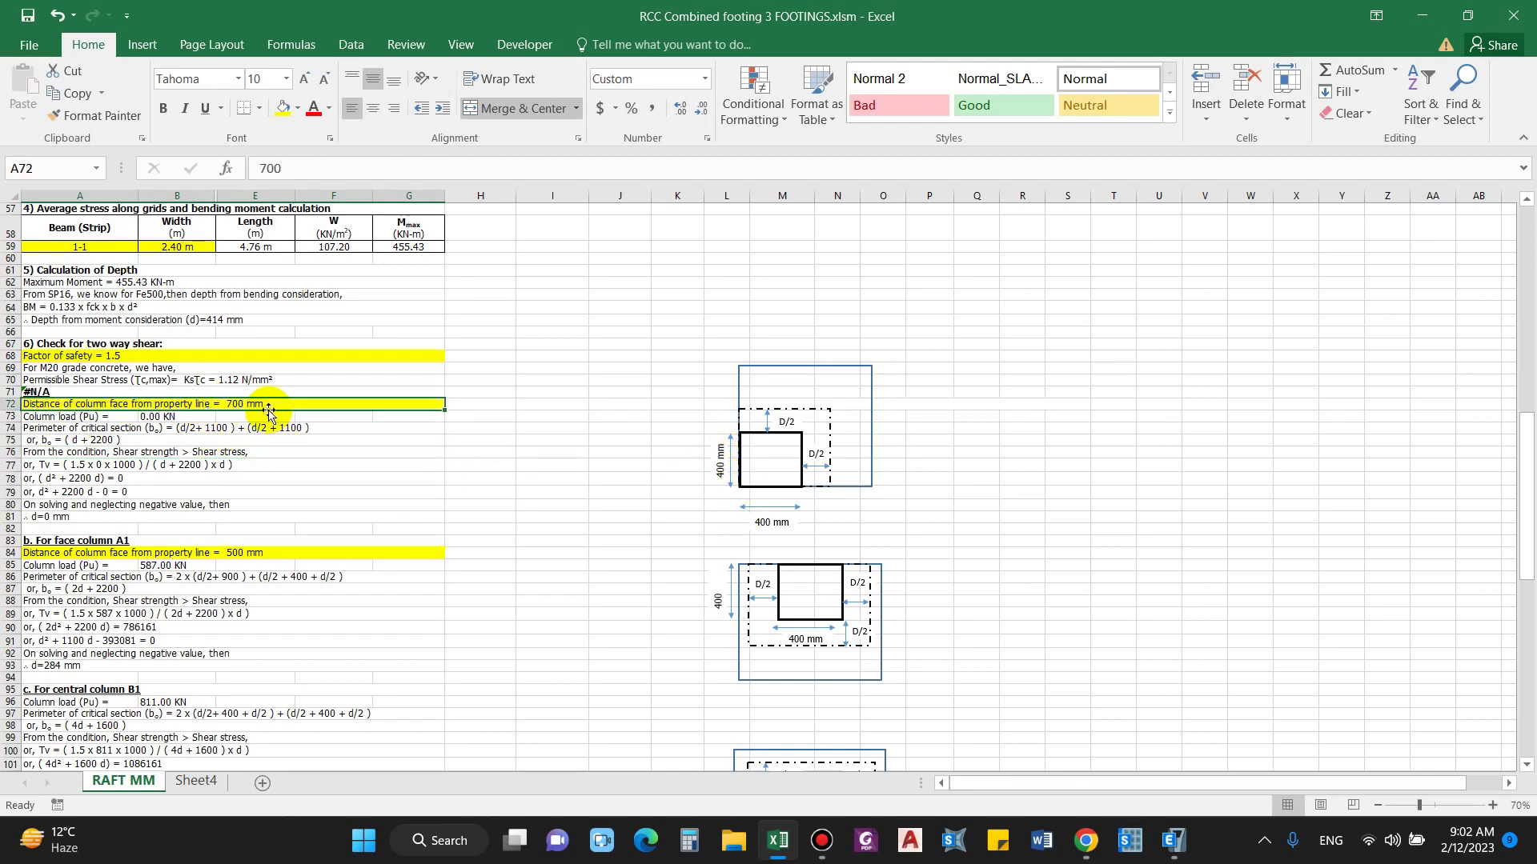
pyautogui.write('0')
pyautogui.press('Return')
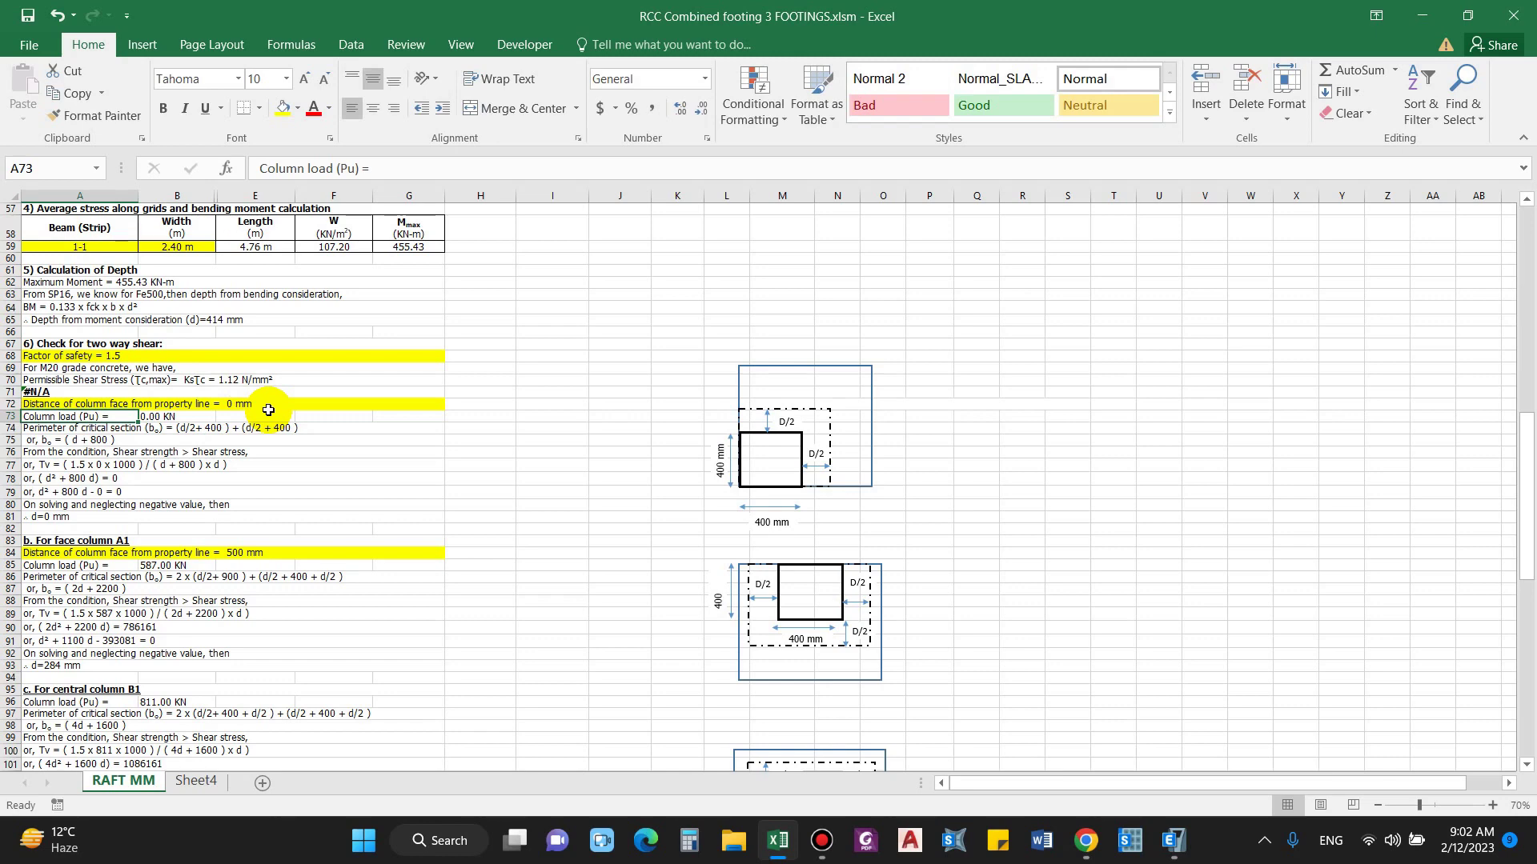
# Review the M20 concrete, permissible shear stress, and face column A1's distance and load lines.
pyautogui.click(70, 368)
pyautogui.press('Down')
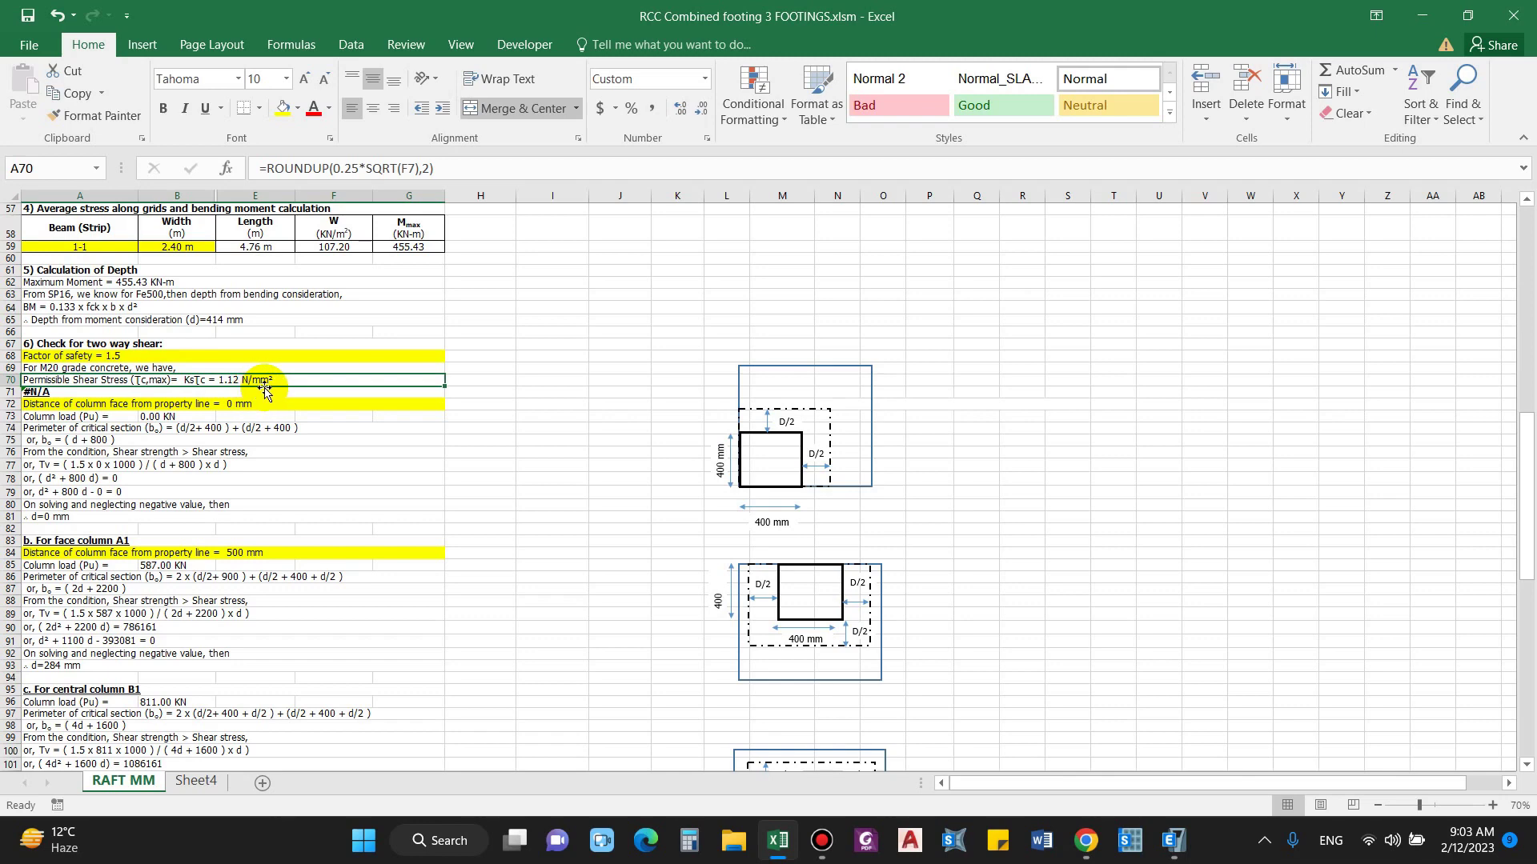
pyautogui.scroll(-1, 289, 538)
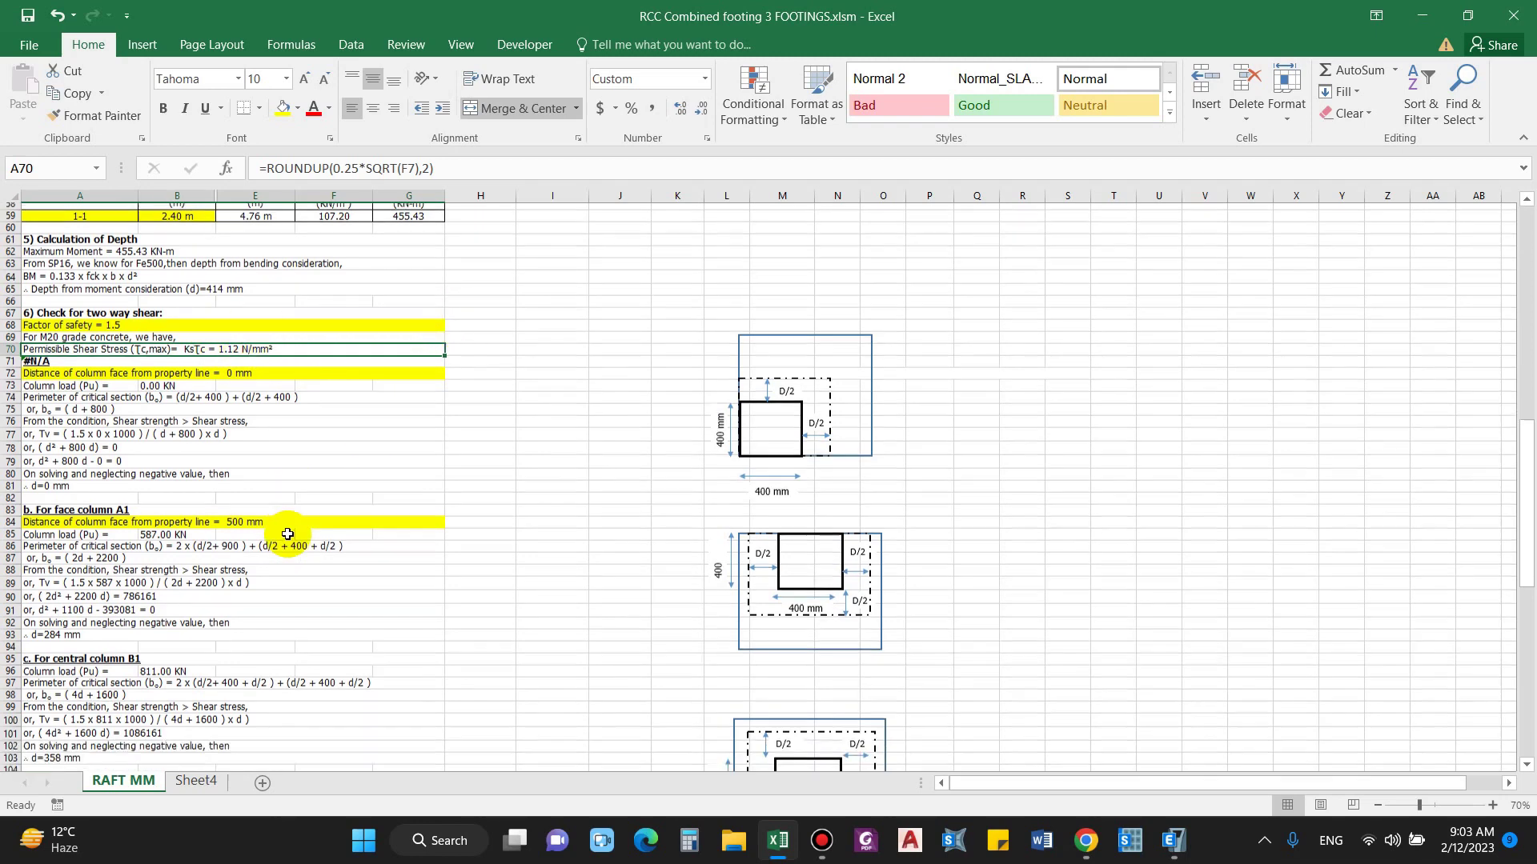
pyautogui.click(127, 502)
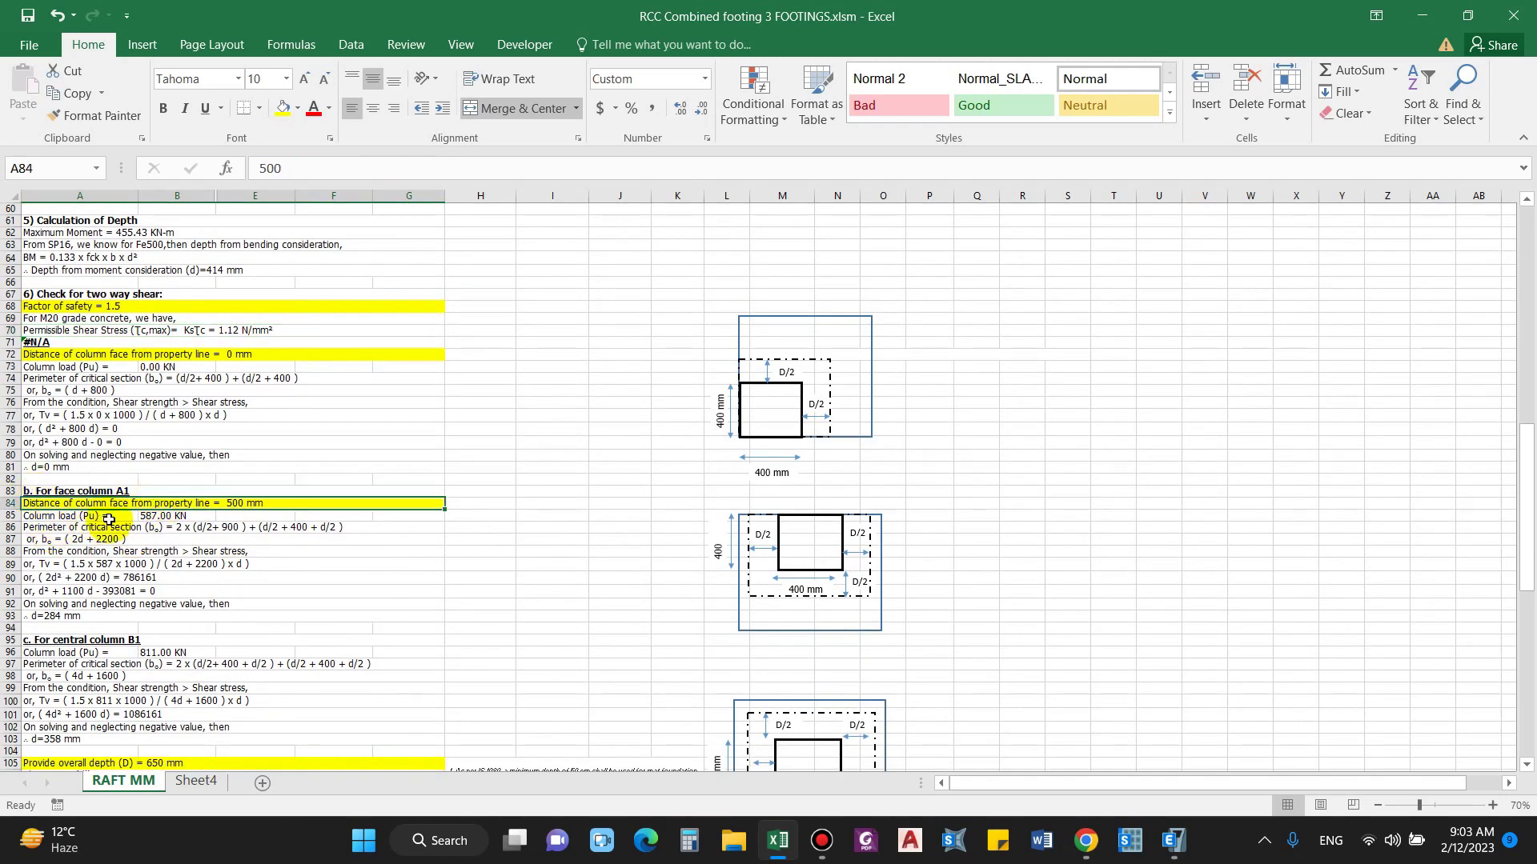
pyautogui.click(1056, 592)
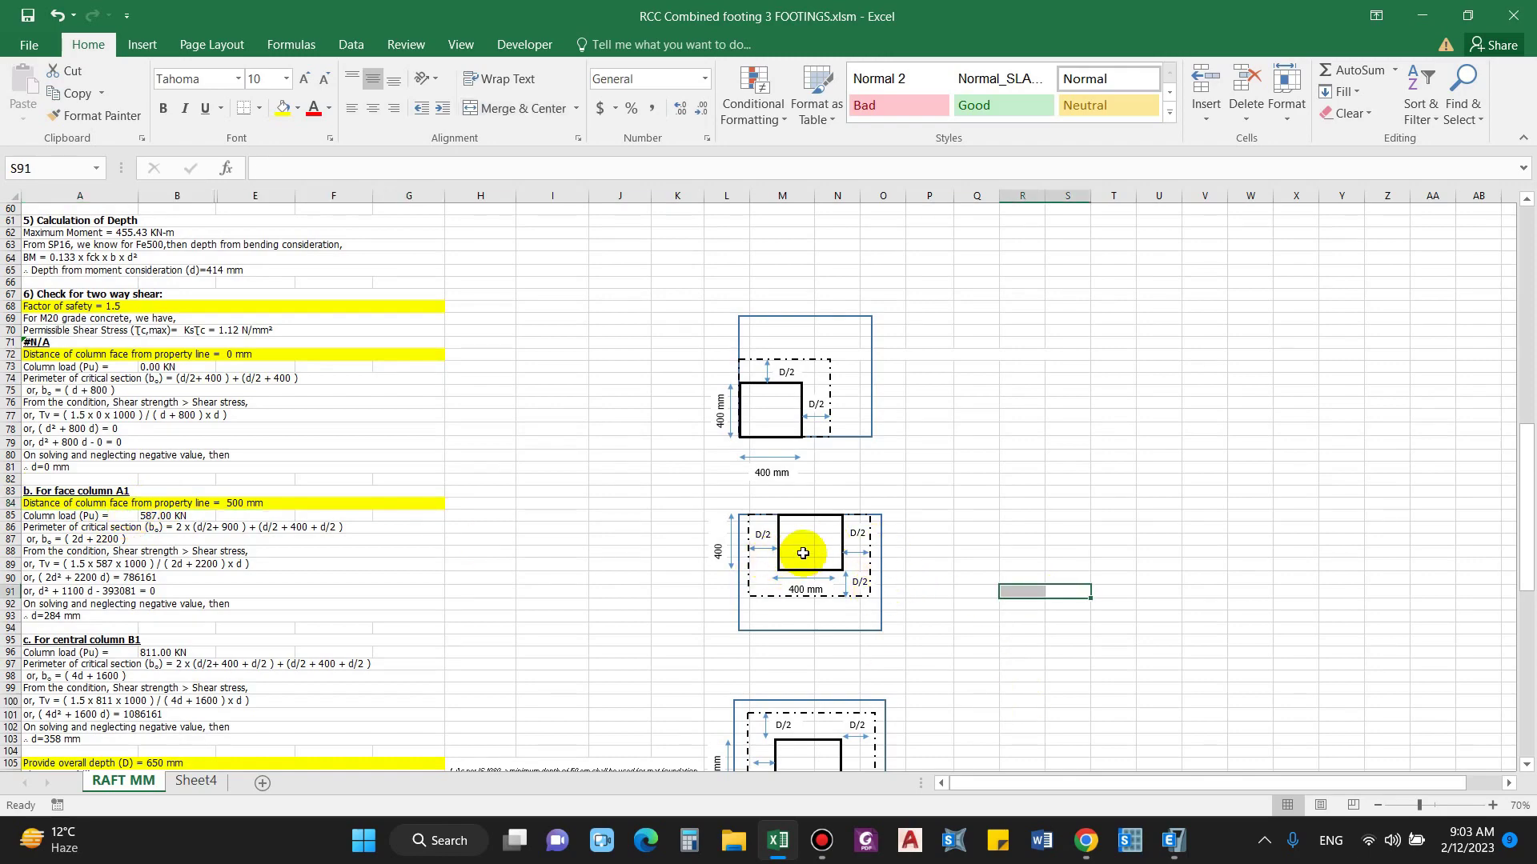
pyautogui.scroll(12, 870, 436)
pyautogui.scroll(7, 869, 436)
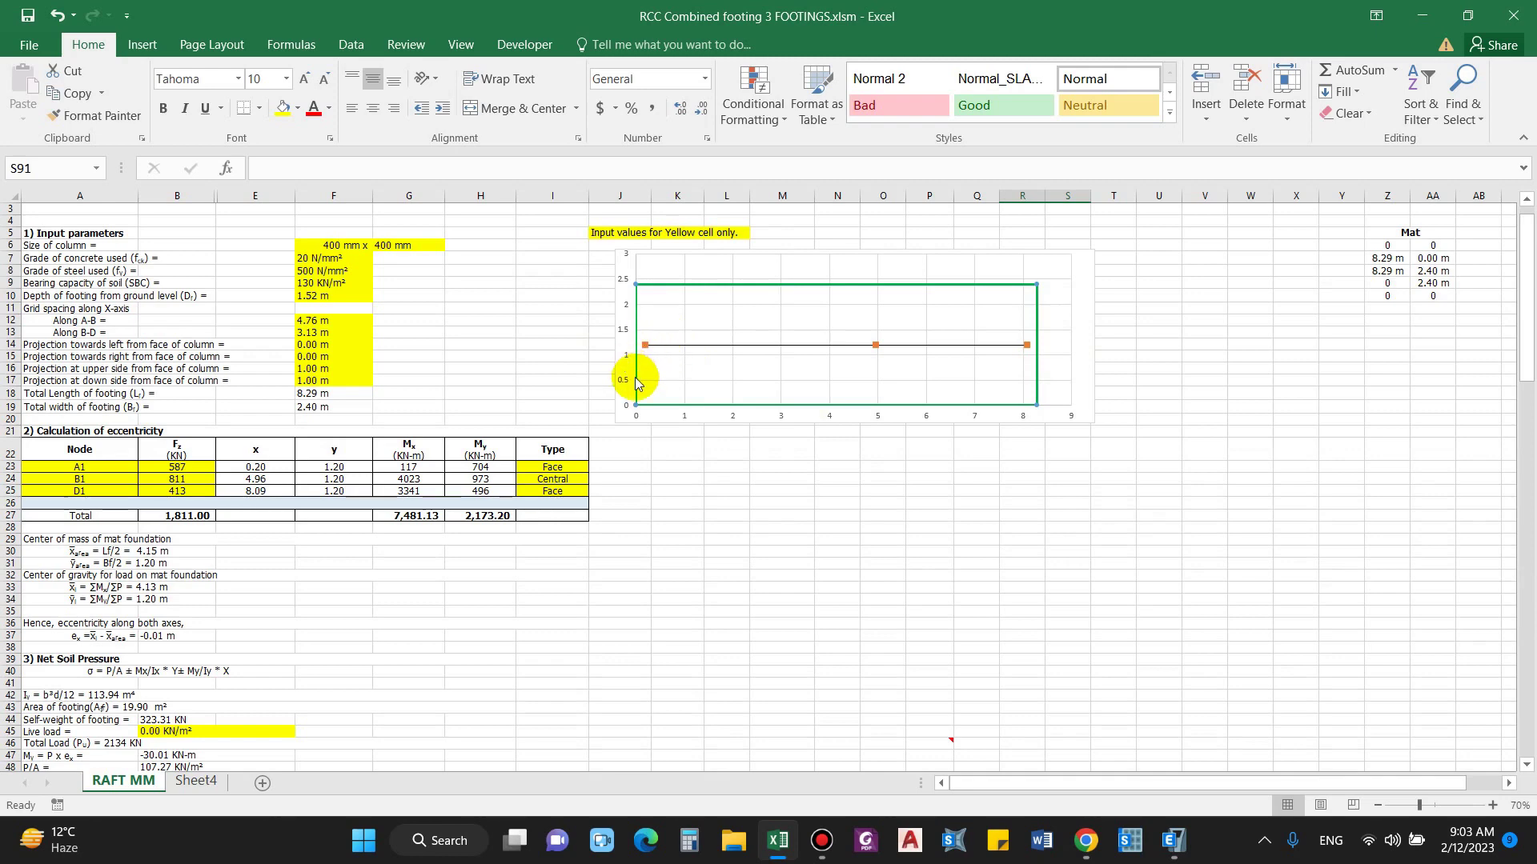
pyautogui.scroll(-17, 909, 480)
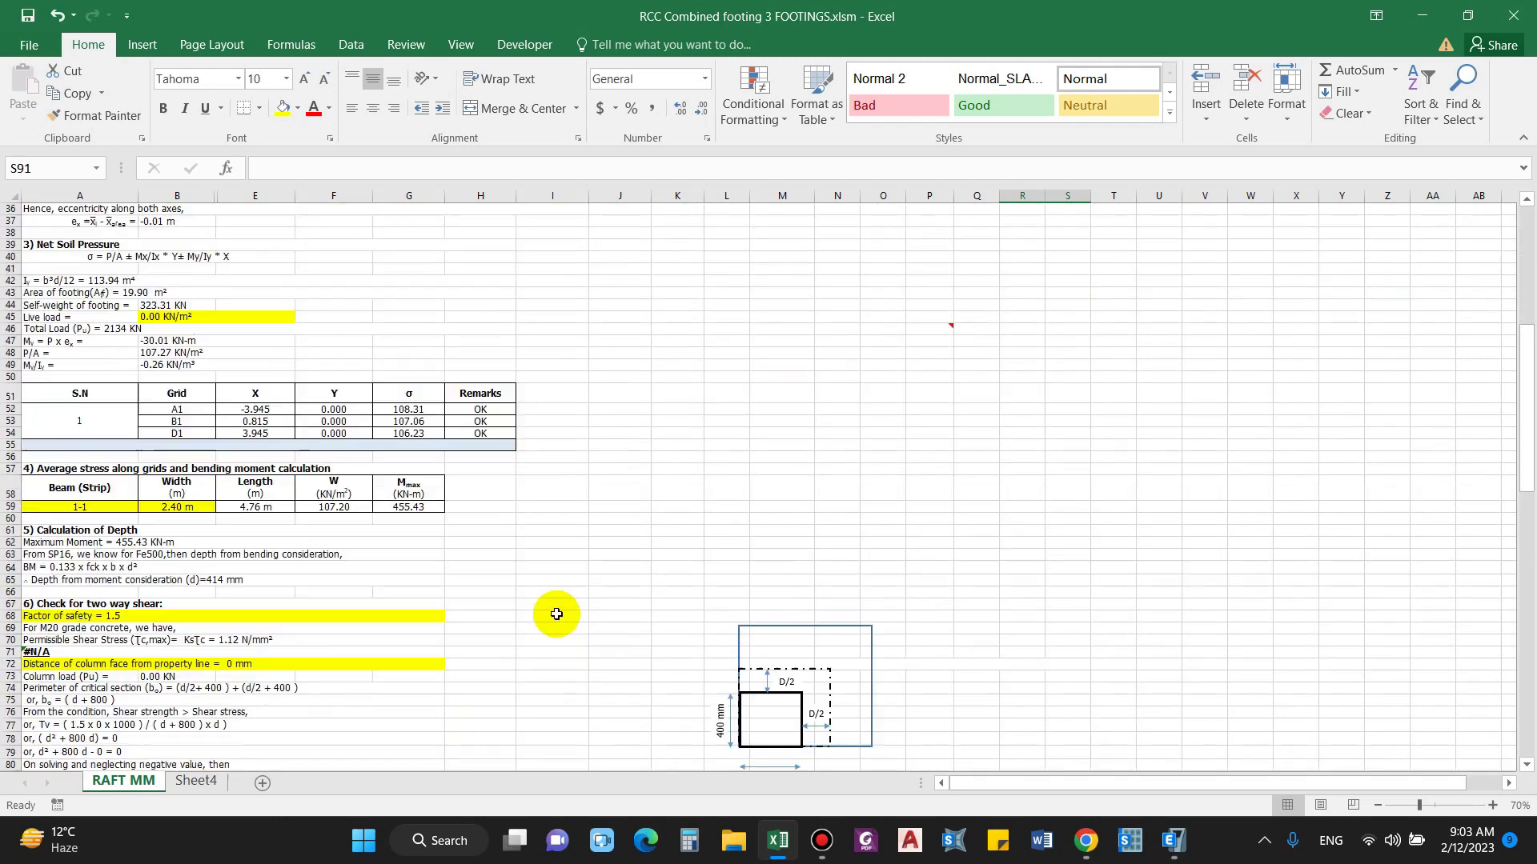
pyautogui.click(112, 602)
pyautogui.click(120, 590)
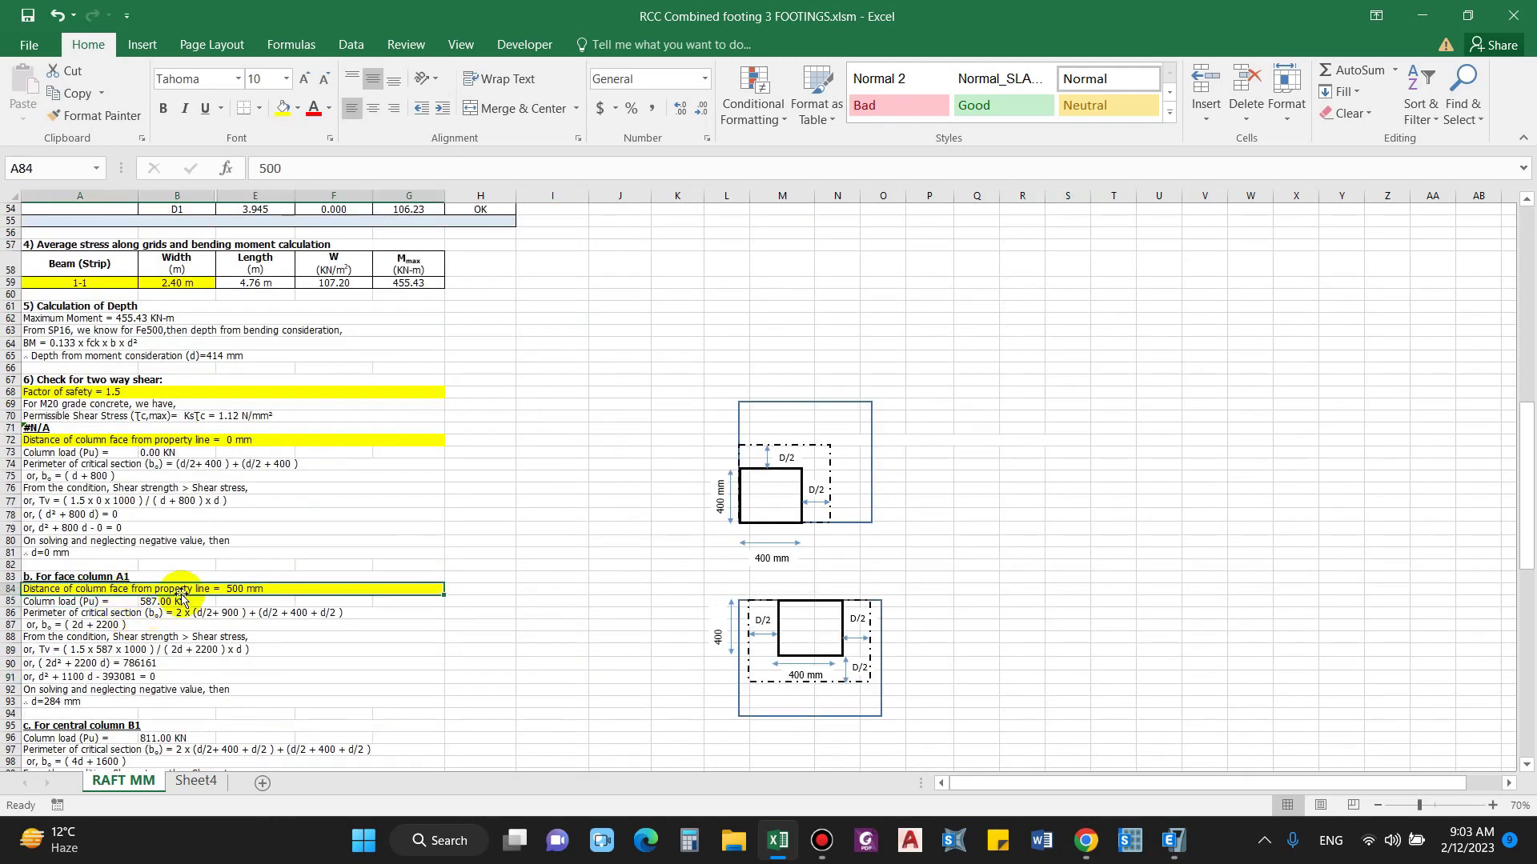
# Enter 0 mm as face column A1's distance from the property line.
pyautogui.write('0')
pyautogui.press('Return')
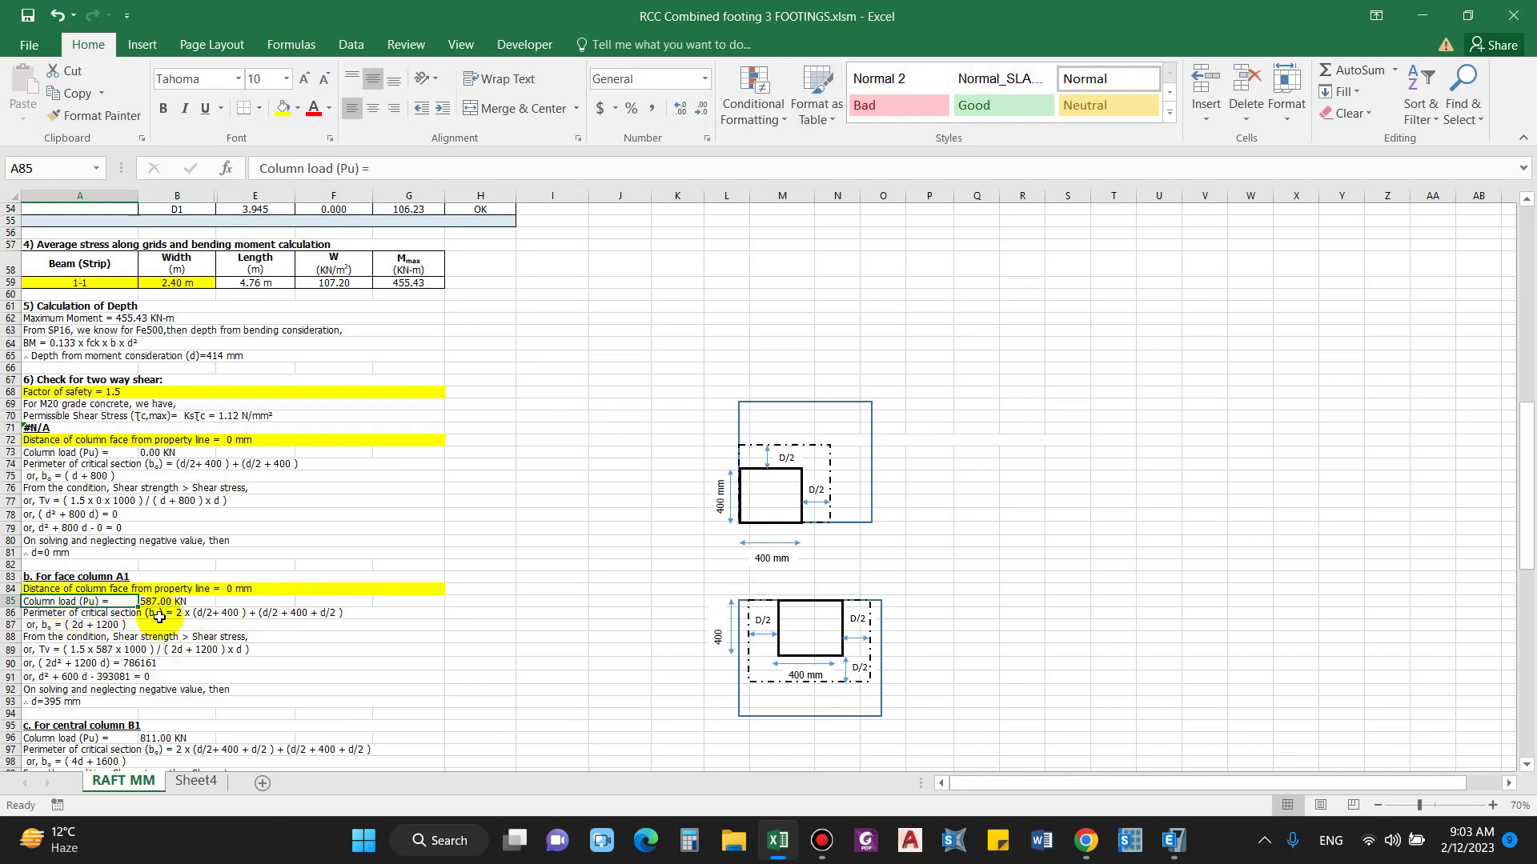
pyautogui.scroll(17, 168, 628)
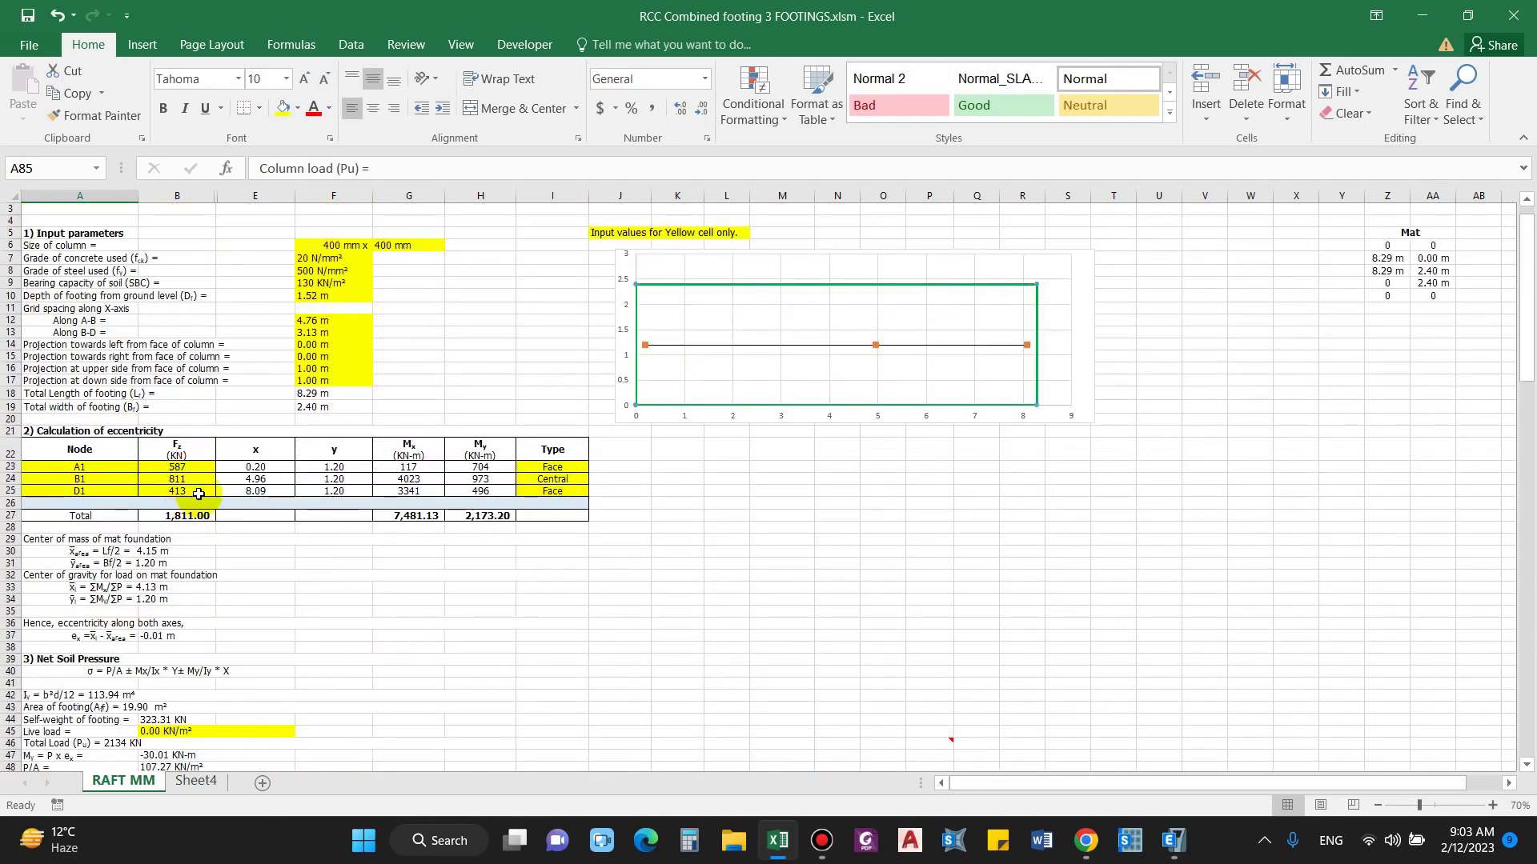
# Switch node B1's type to Face, then back to Central, to refresh its shear check.
pyautogui.click(578, 479)
pyautogui.click(595, 478)
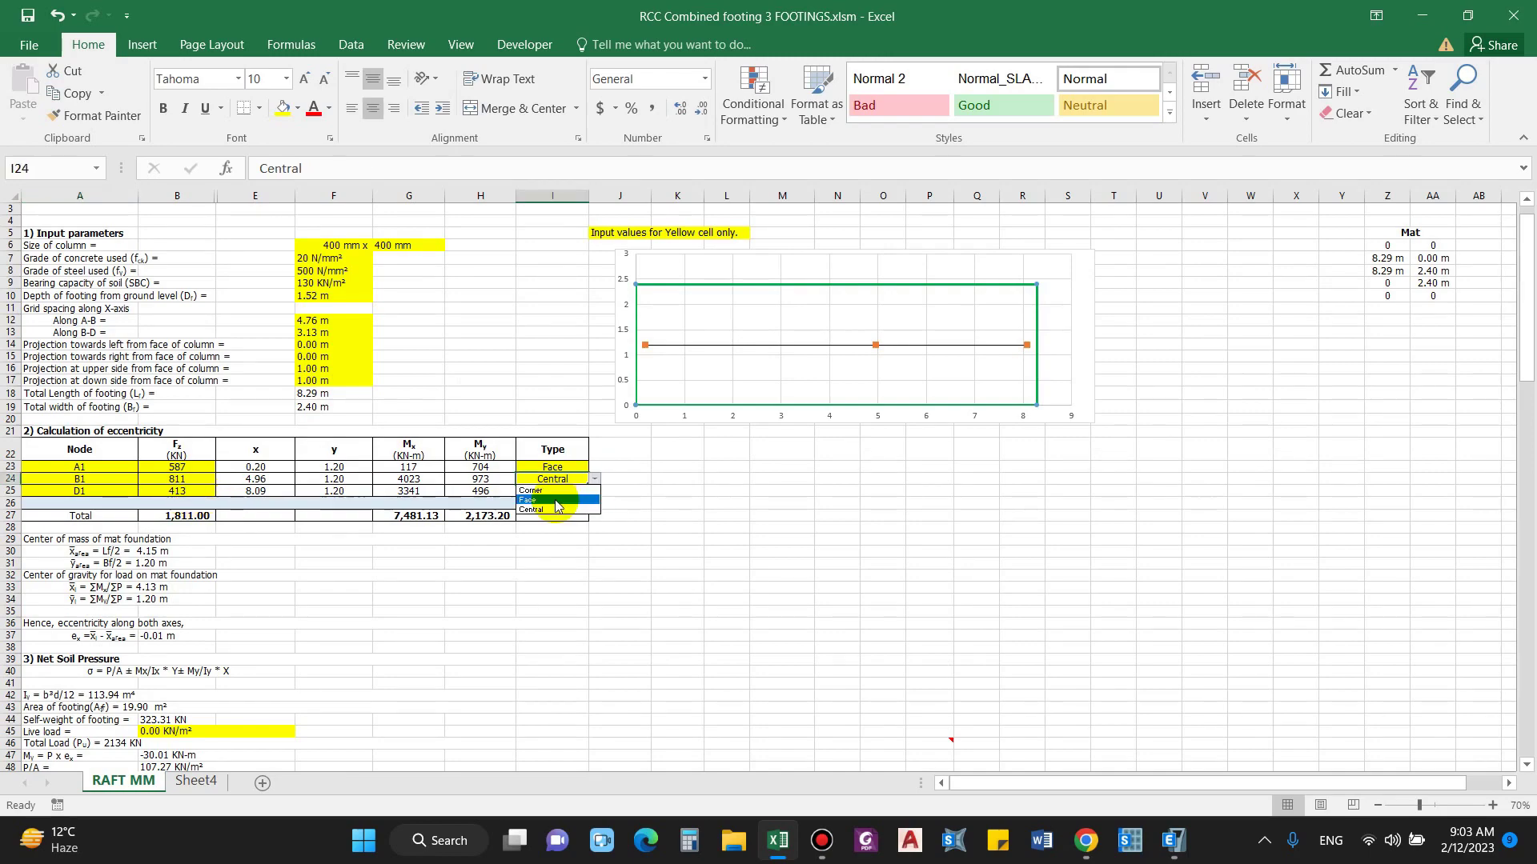
pyautogui.click(550, 501)
pyautogui.scroll(-20, 247, 590)
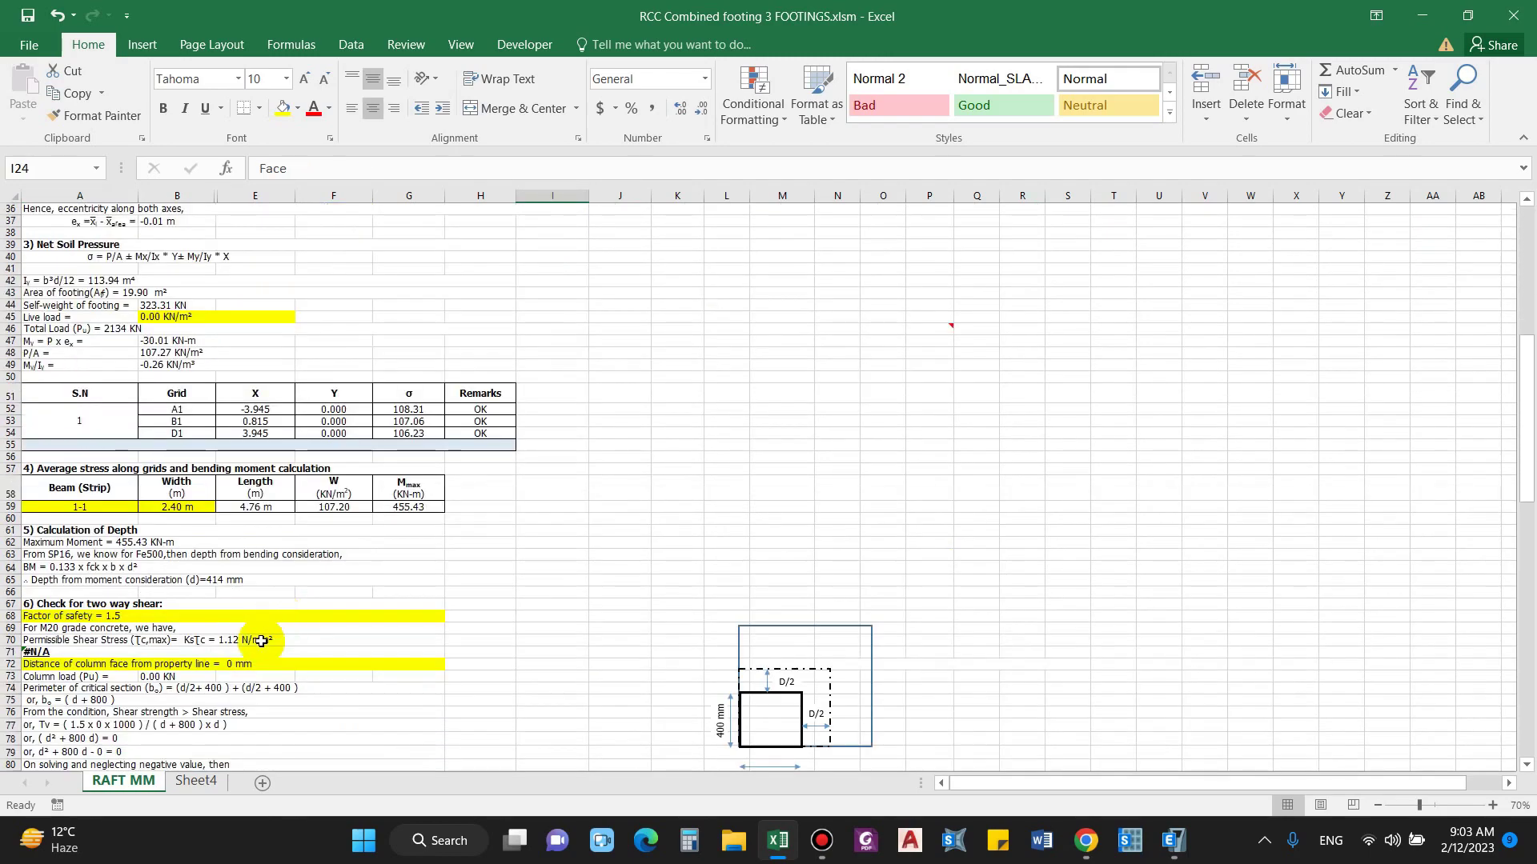
pyautogui.scroll(20, 153, 344)
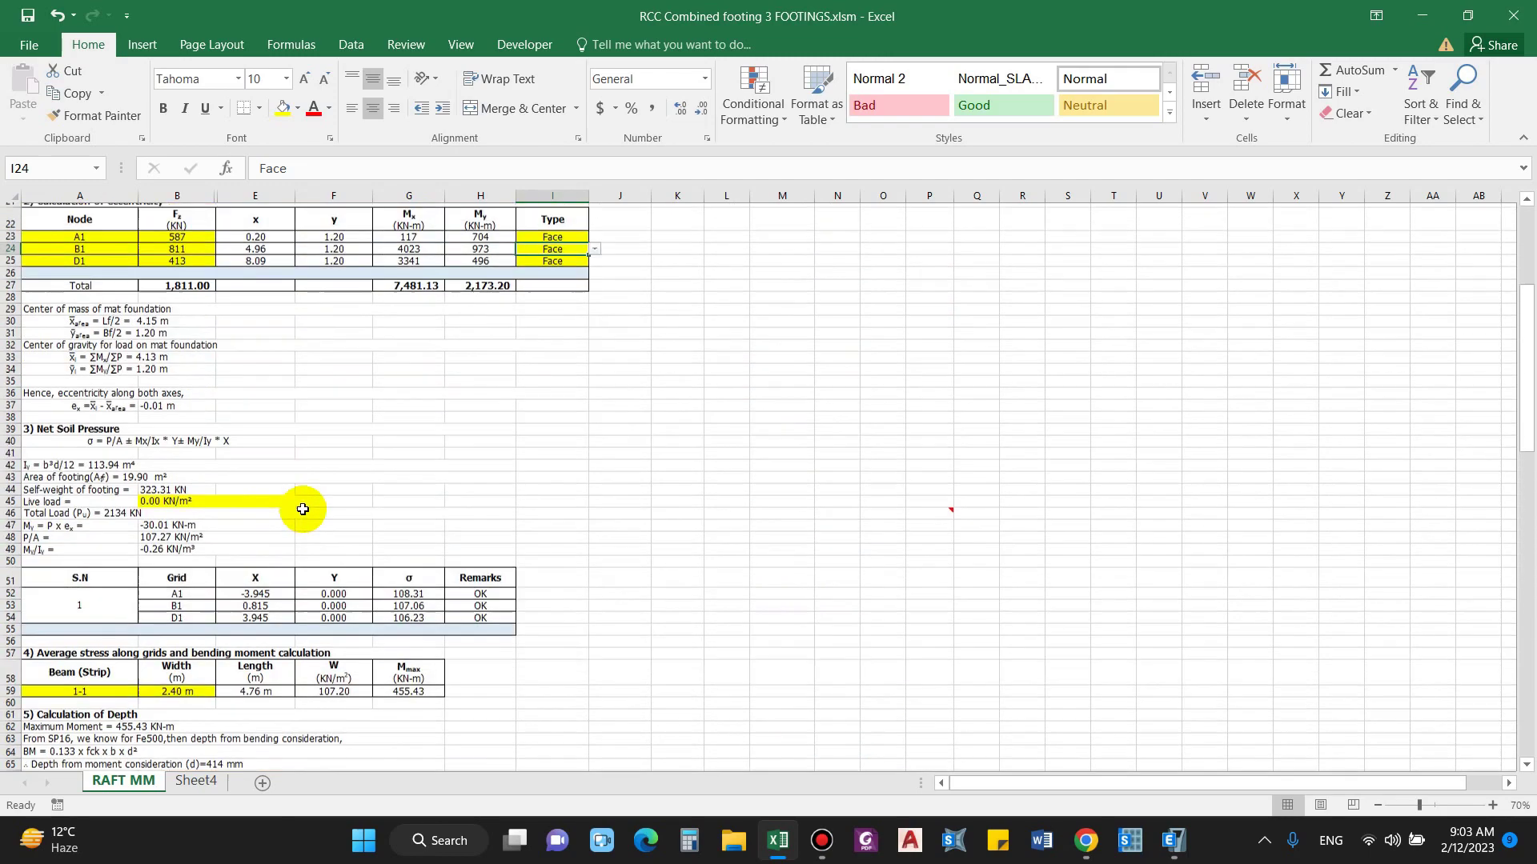
pyautogui.click(595, 479)
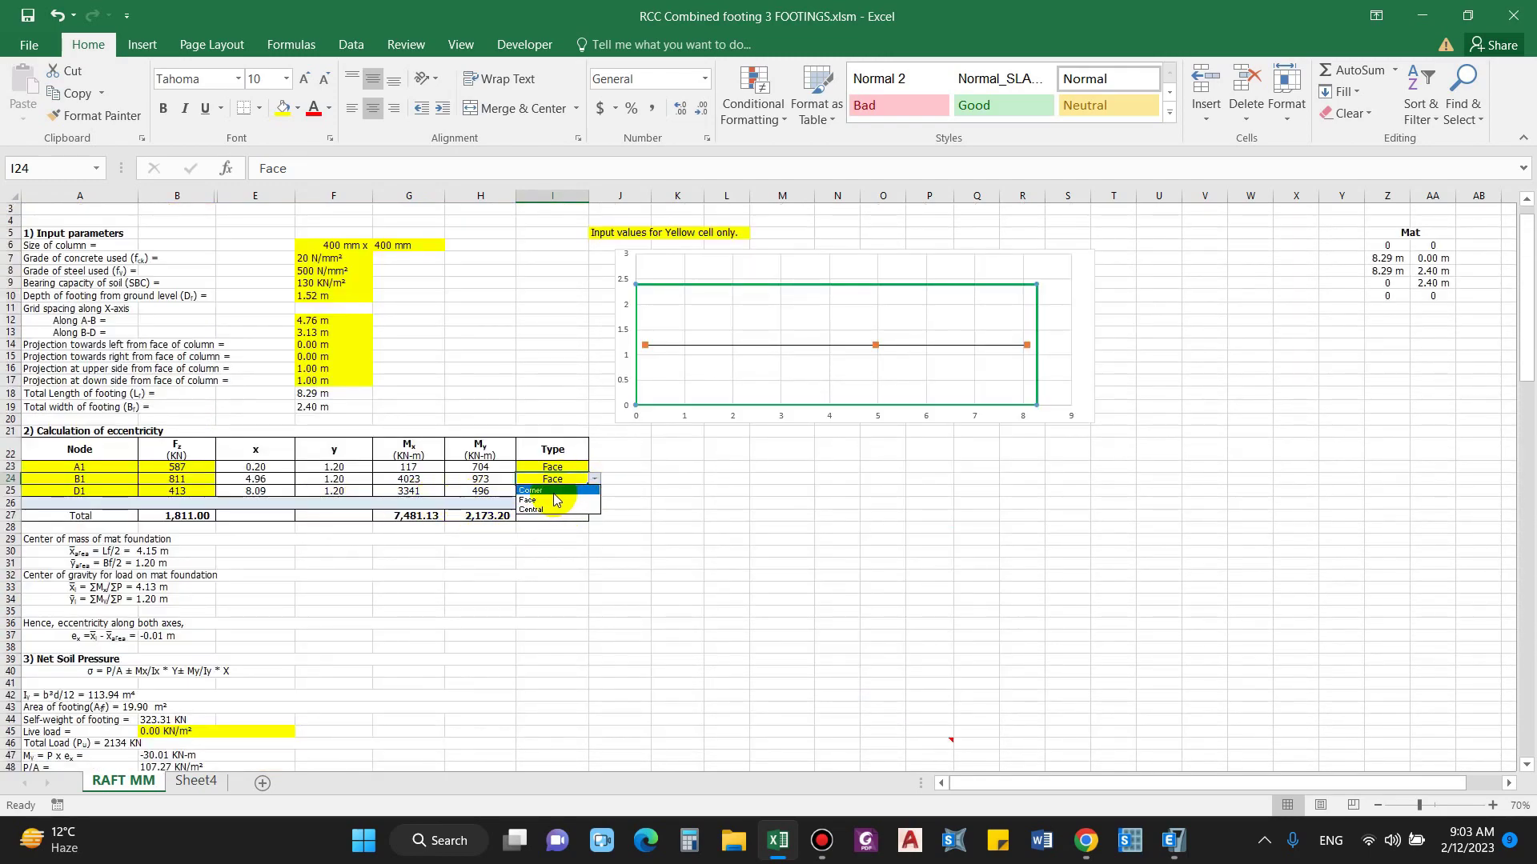
pyautogui.click(550, 510)
pyautogui.scroll(-20, 92, 404)
pyautogui.click(83, 393)
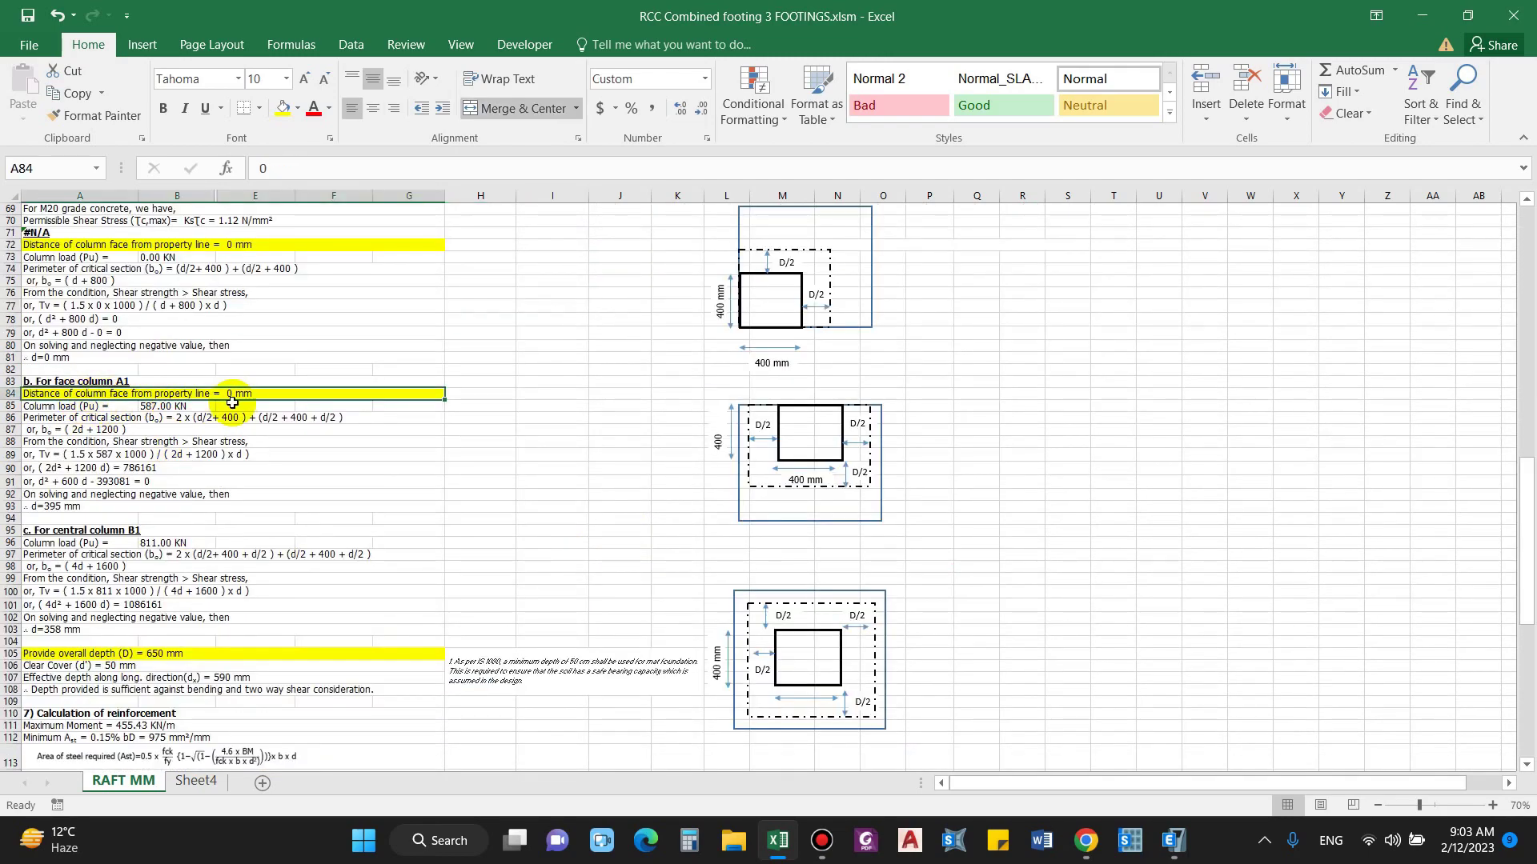
pyautogui.click(68, 417)
pyautogui.click(128, 405)
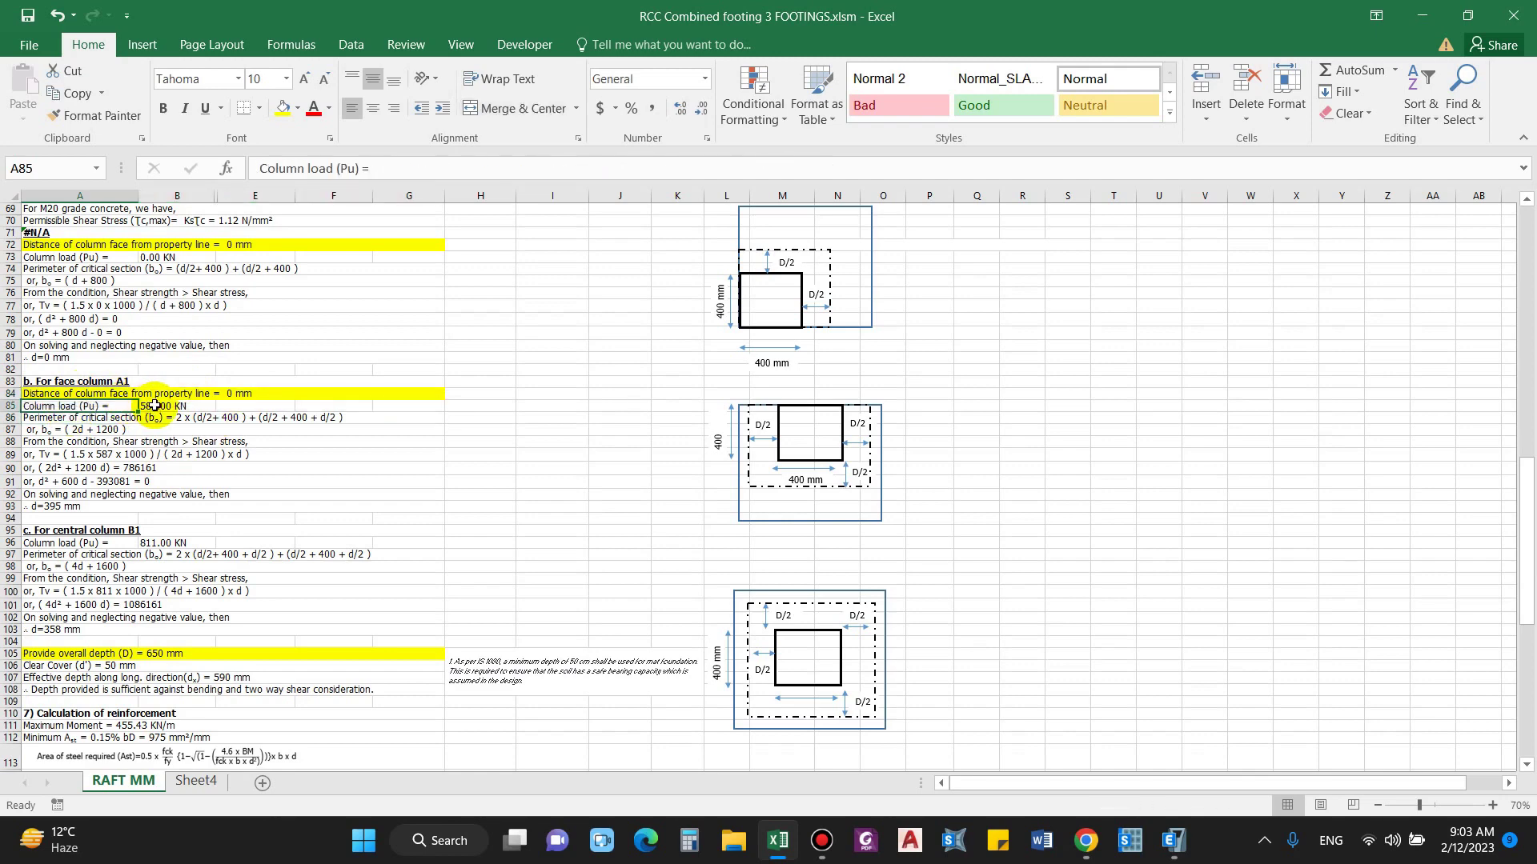
pyautogui.click(160, 405)
pyautogui.click(80, 419)
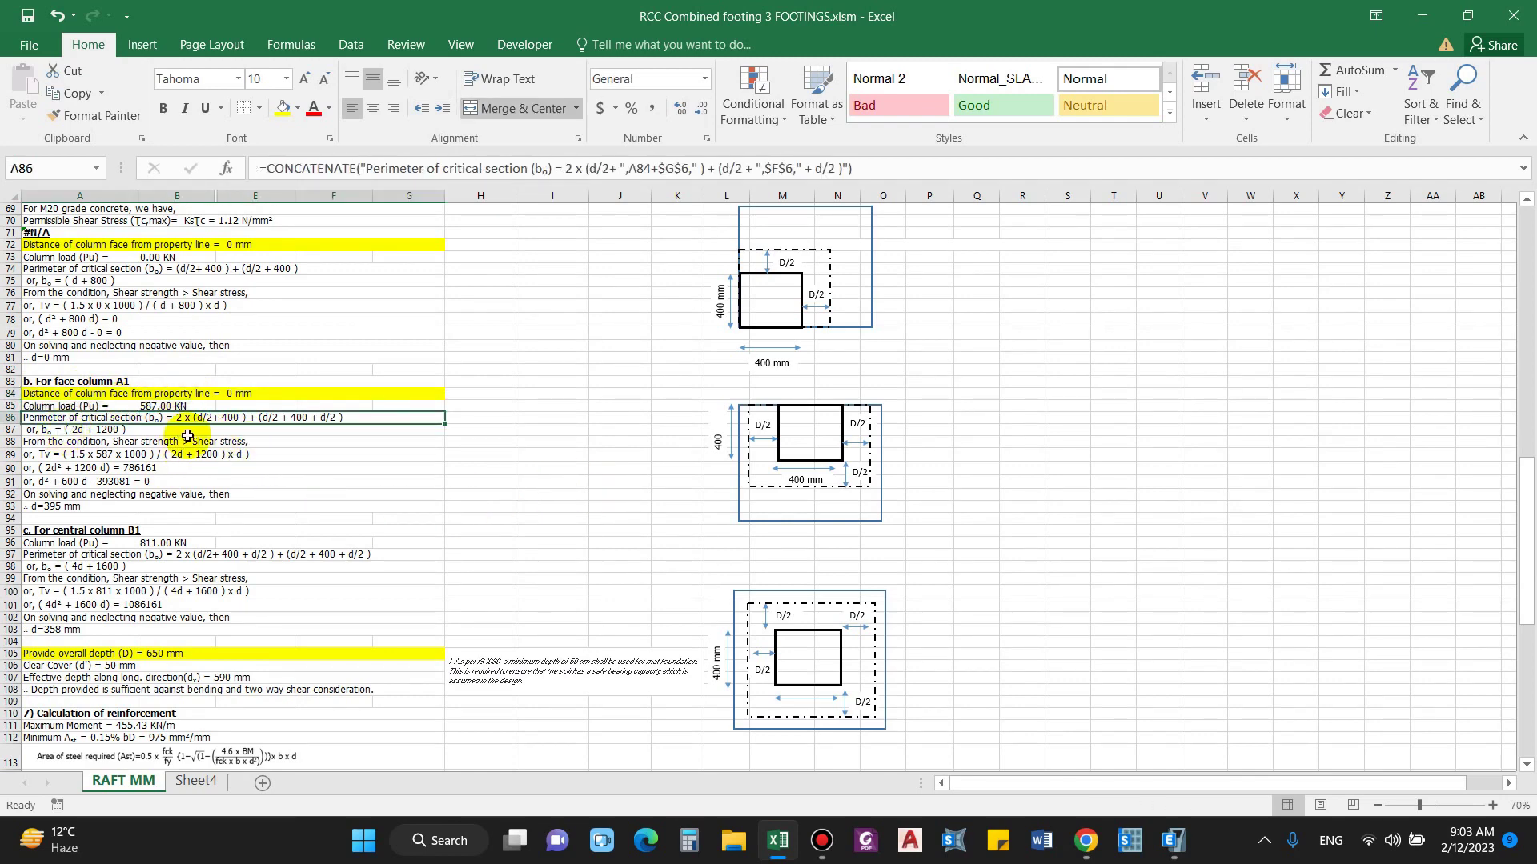
pyautogui.click(80, 453)
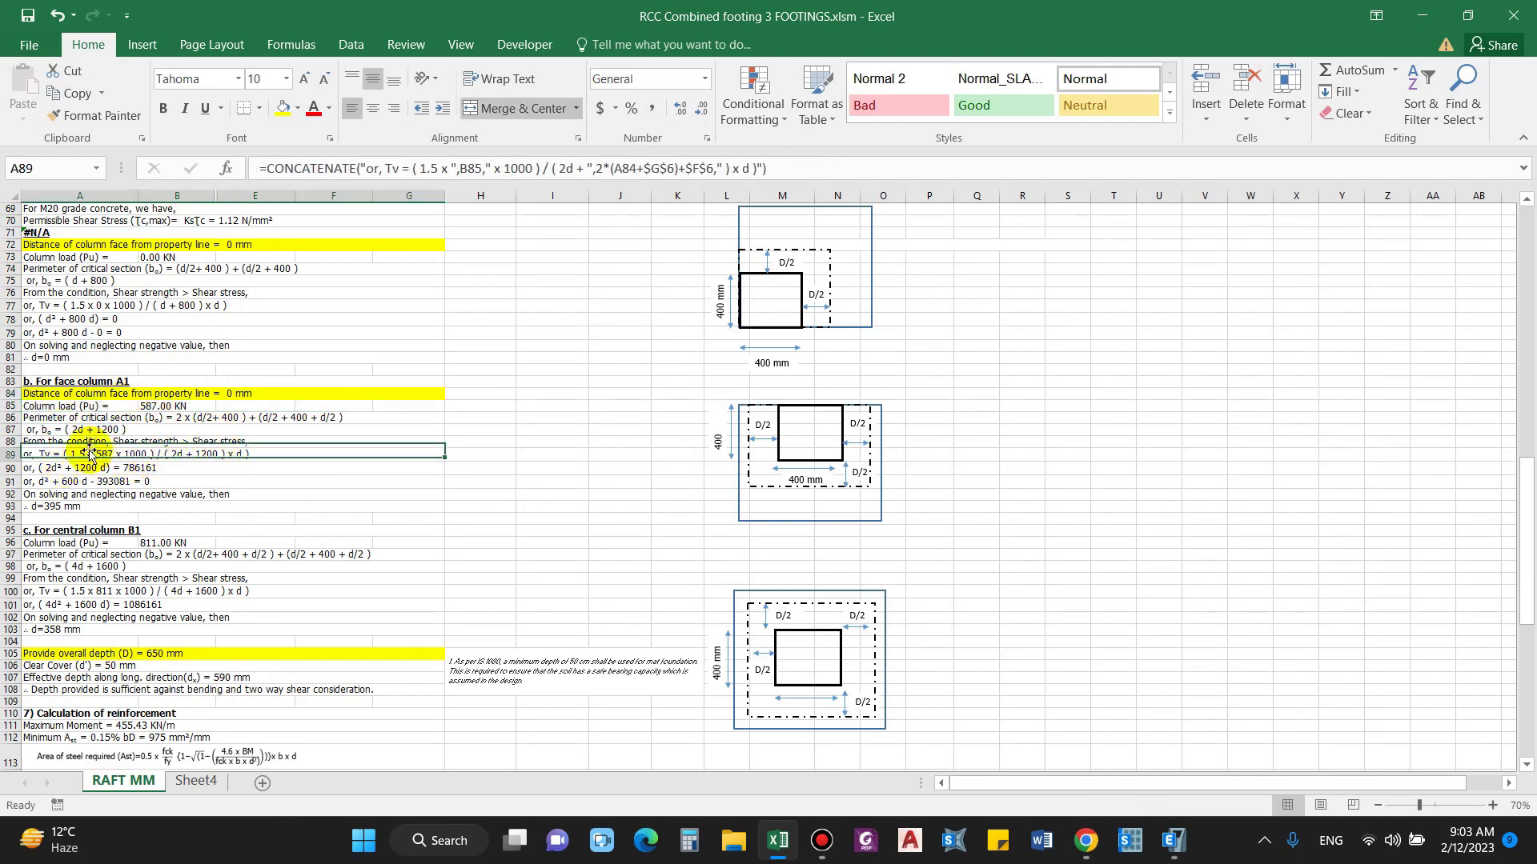
pyautogui.click(140, 443)
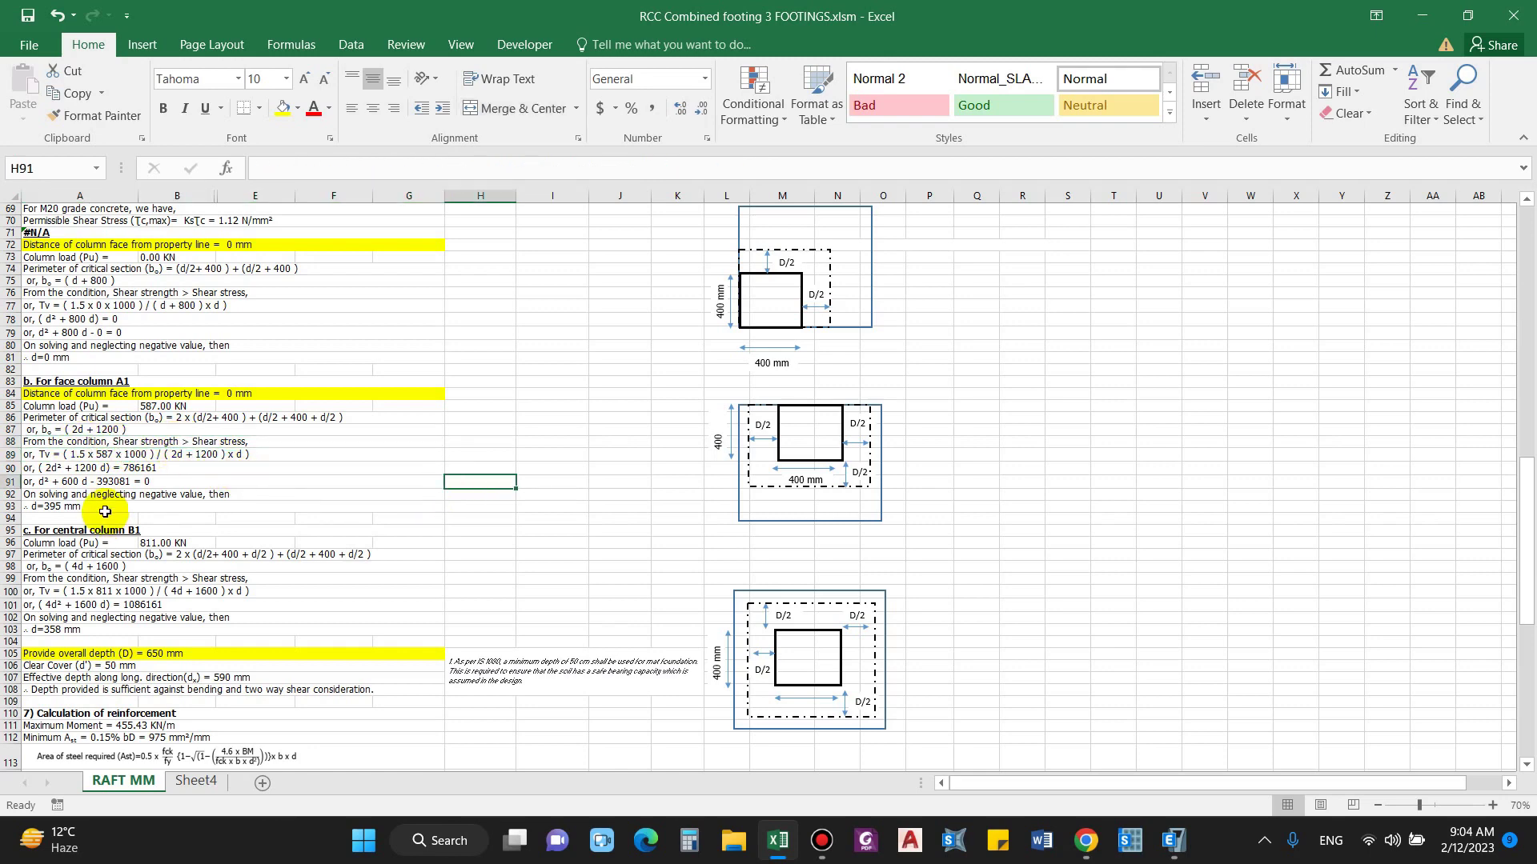
pyautogui.click(76, 495)
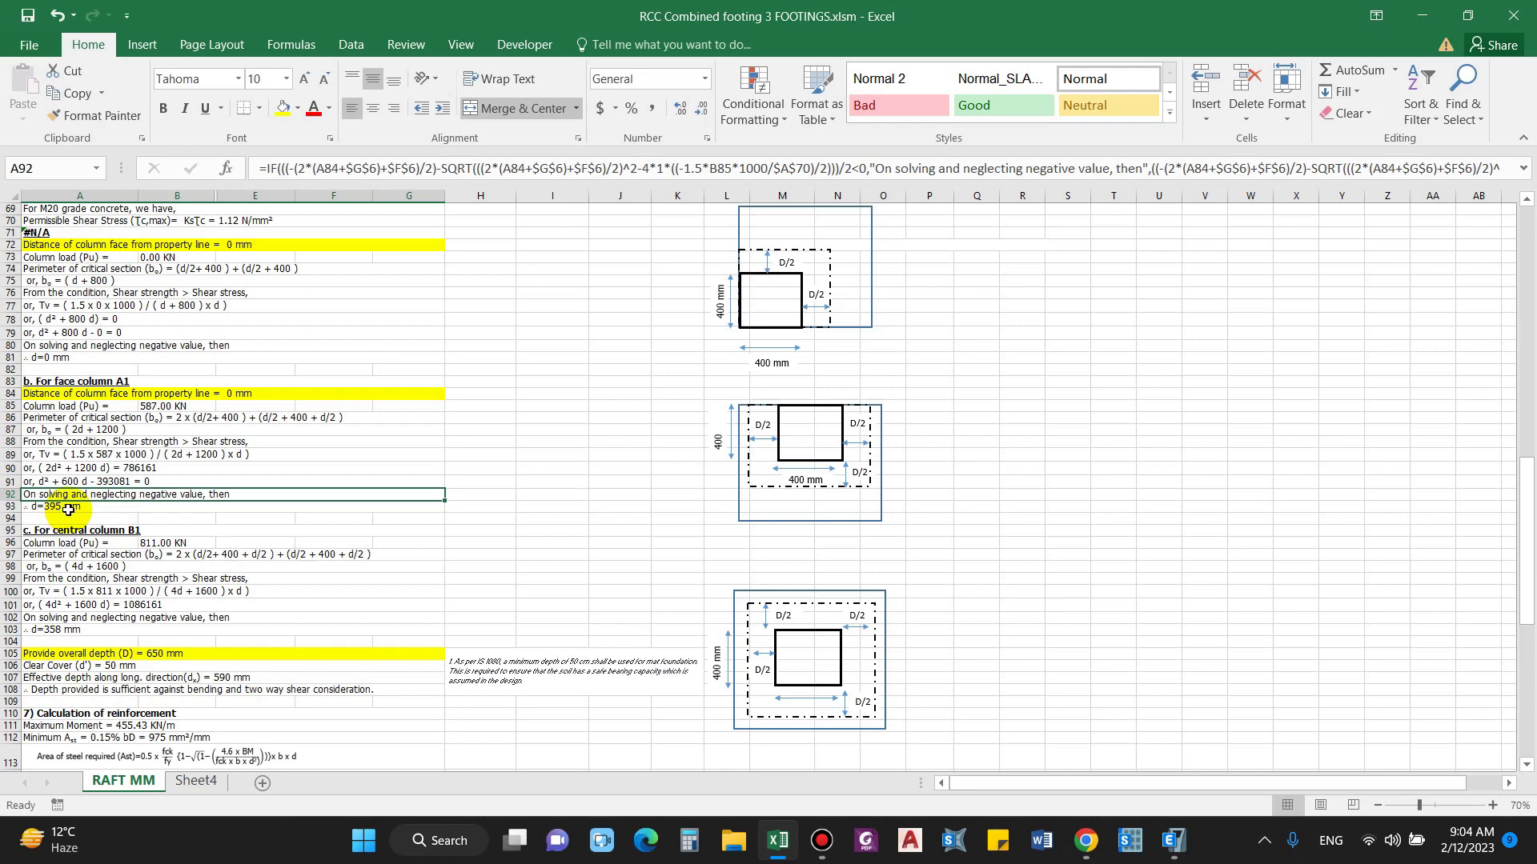
pyautogui.click(119, 508)
pyautogui.click(120, 544)
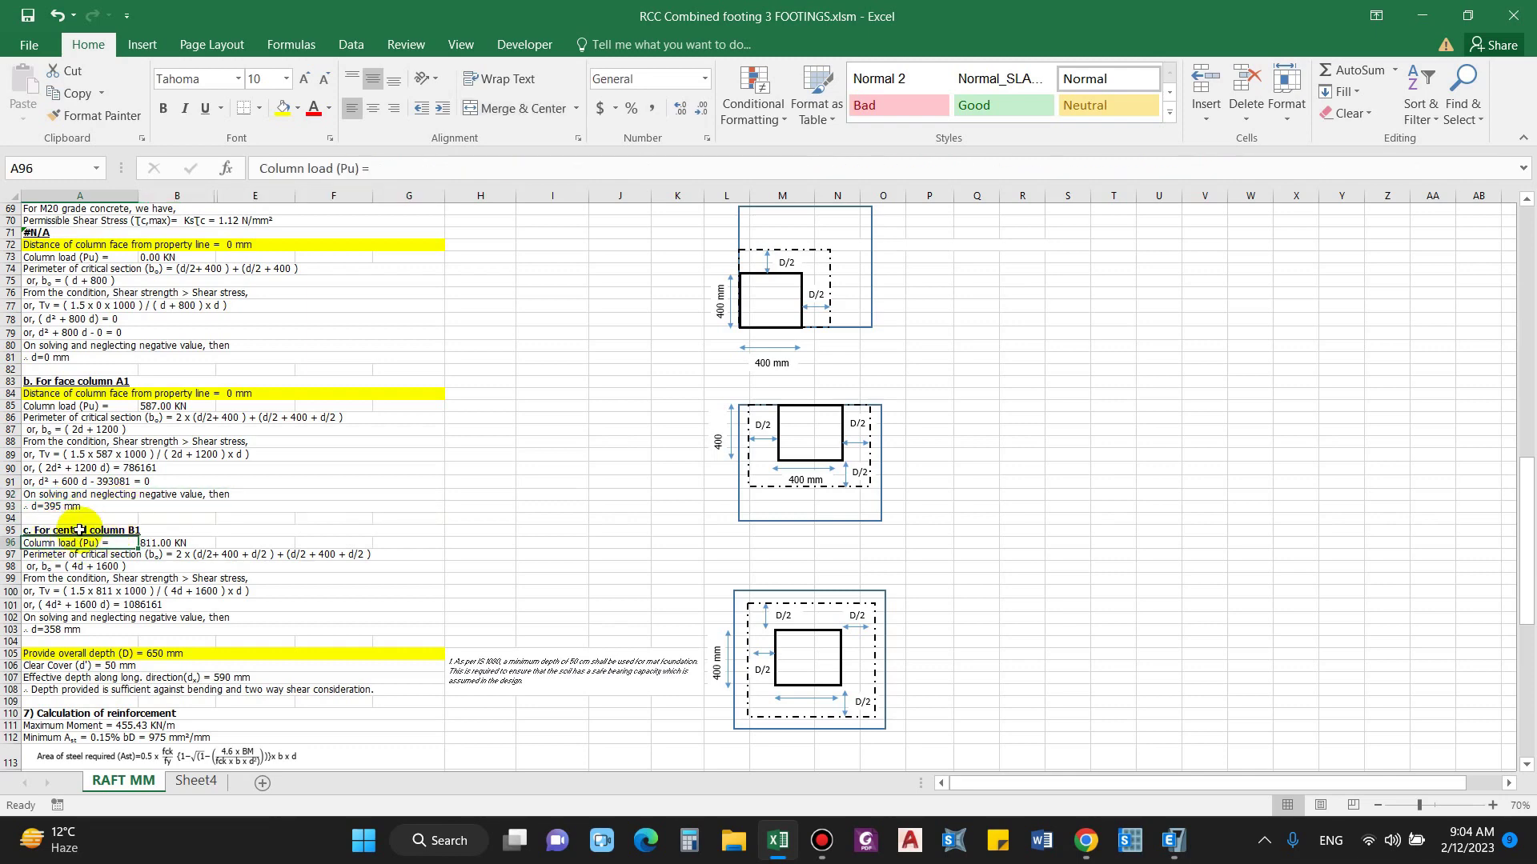
pyautogui.click(174, 545)
pyautogui.scroll(-1, 320, 594)
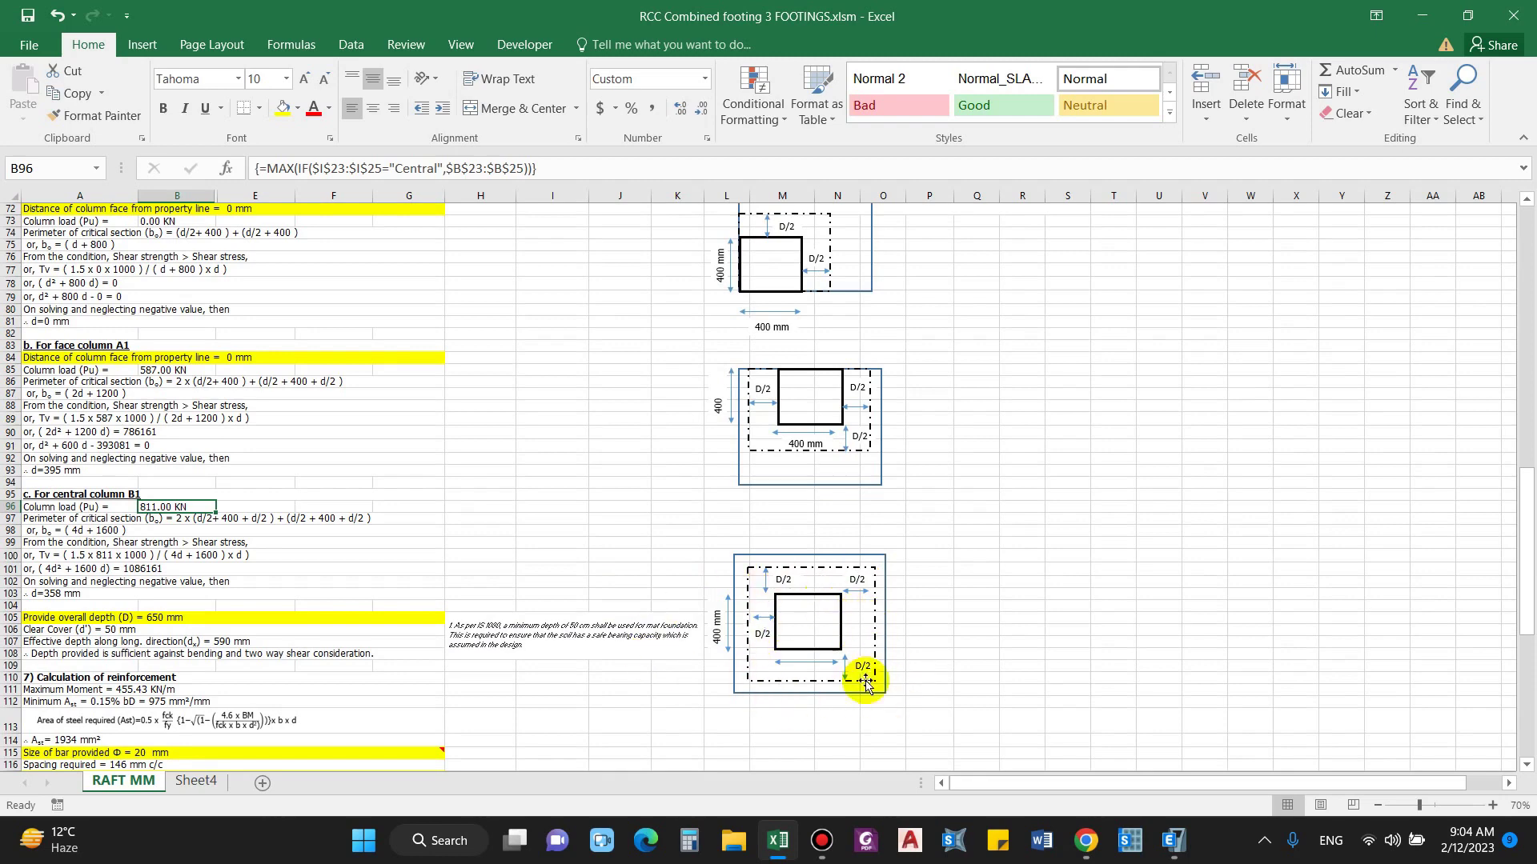
pyautogui.click(53, 570)
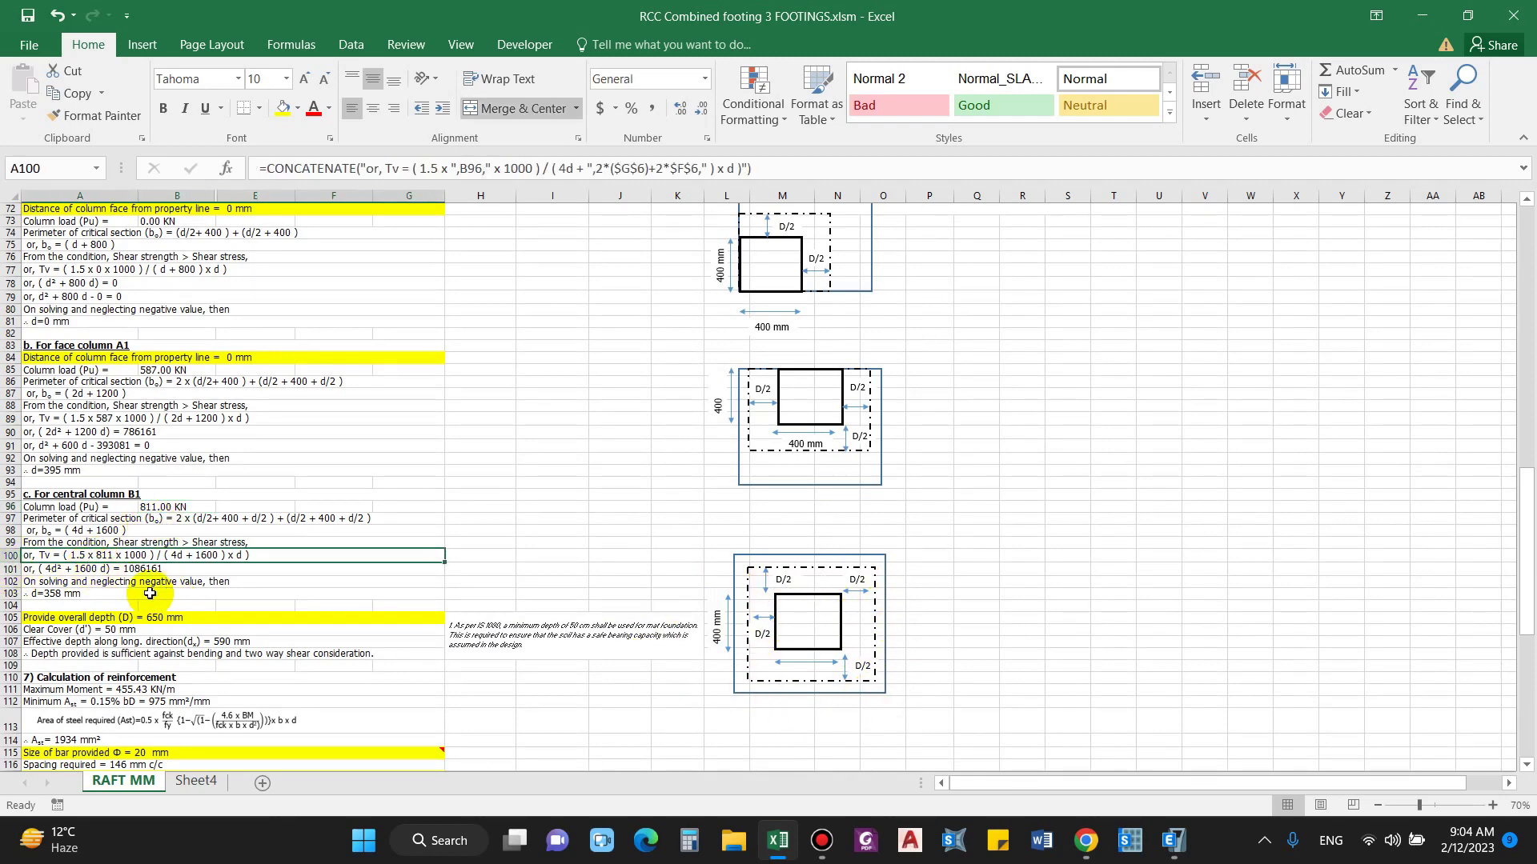
pyautogui.click(68, 593)
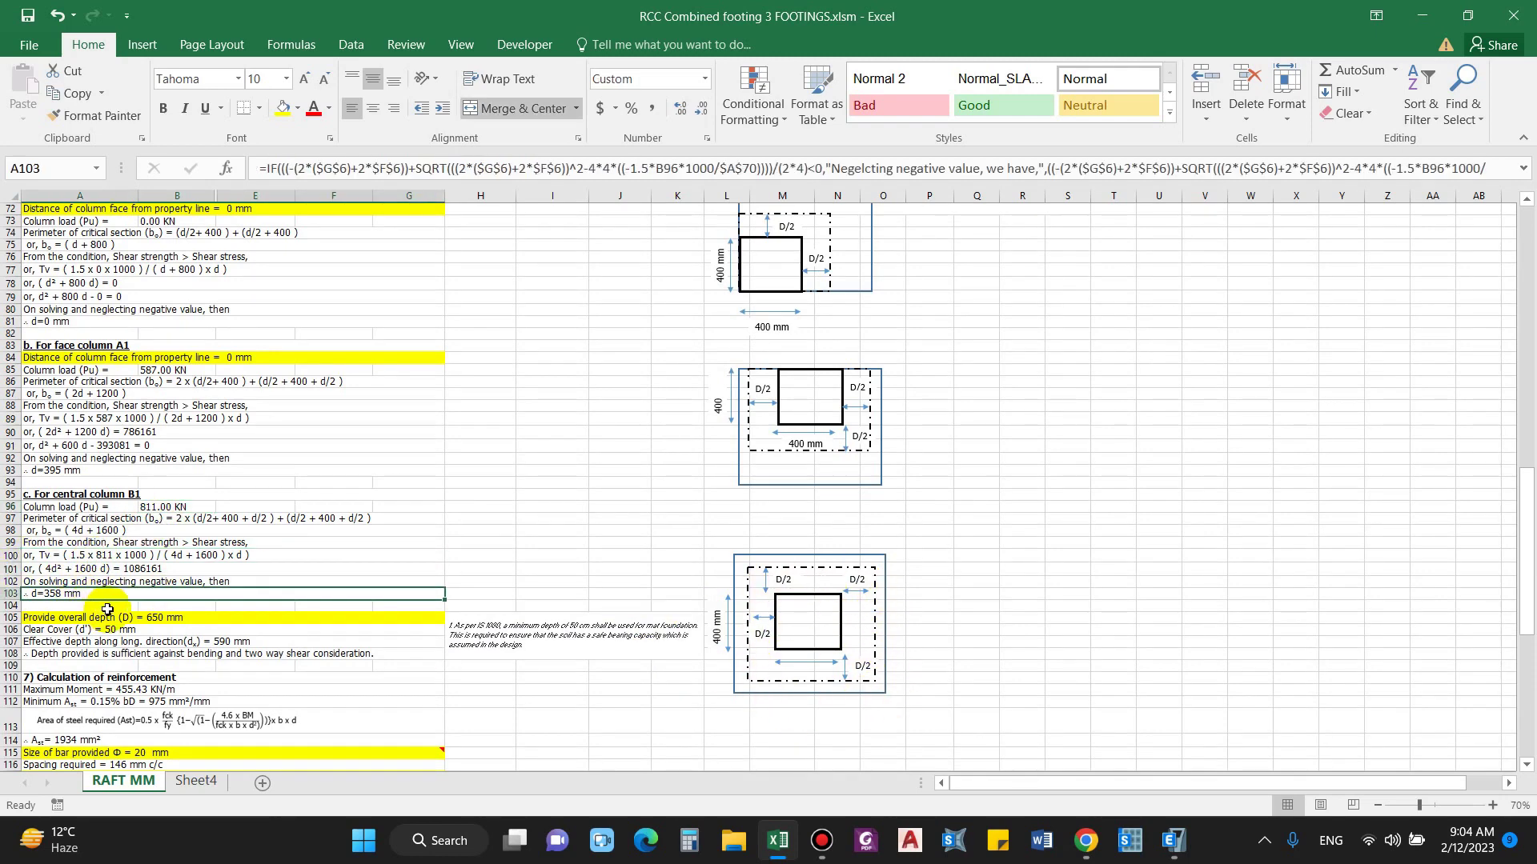
pyautogui.scroll(-2, 107, 610)
pyautogui.click(88, 399)
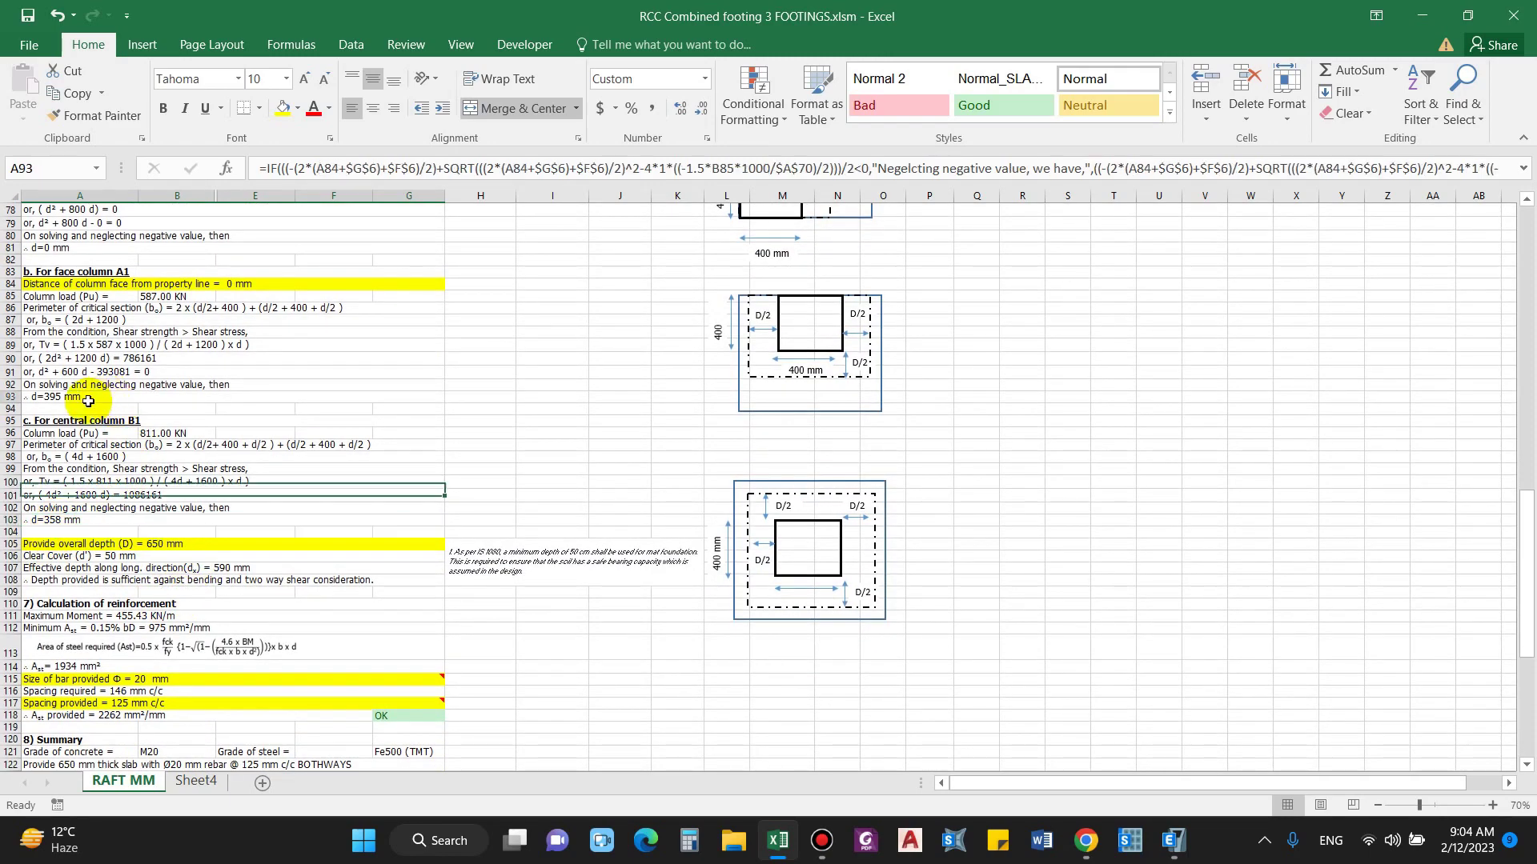
pyautogui.scroll(6, 88, 400)
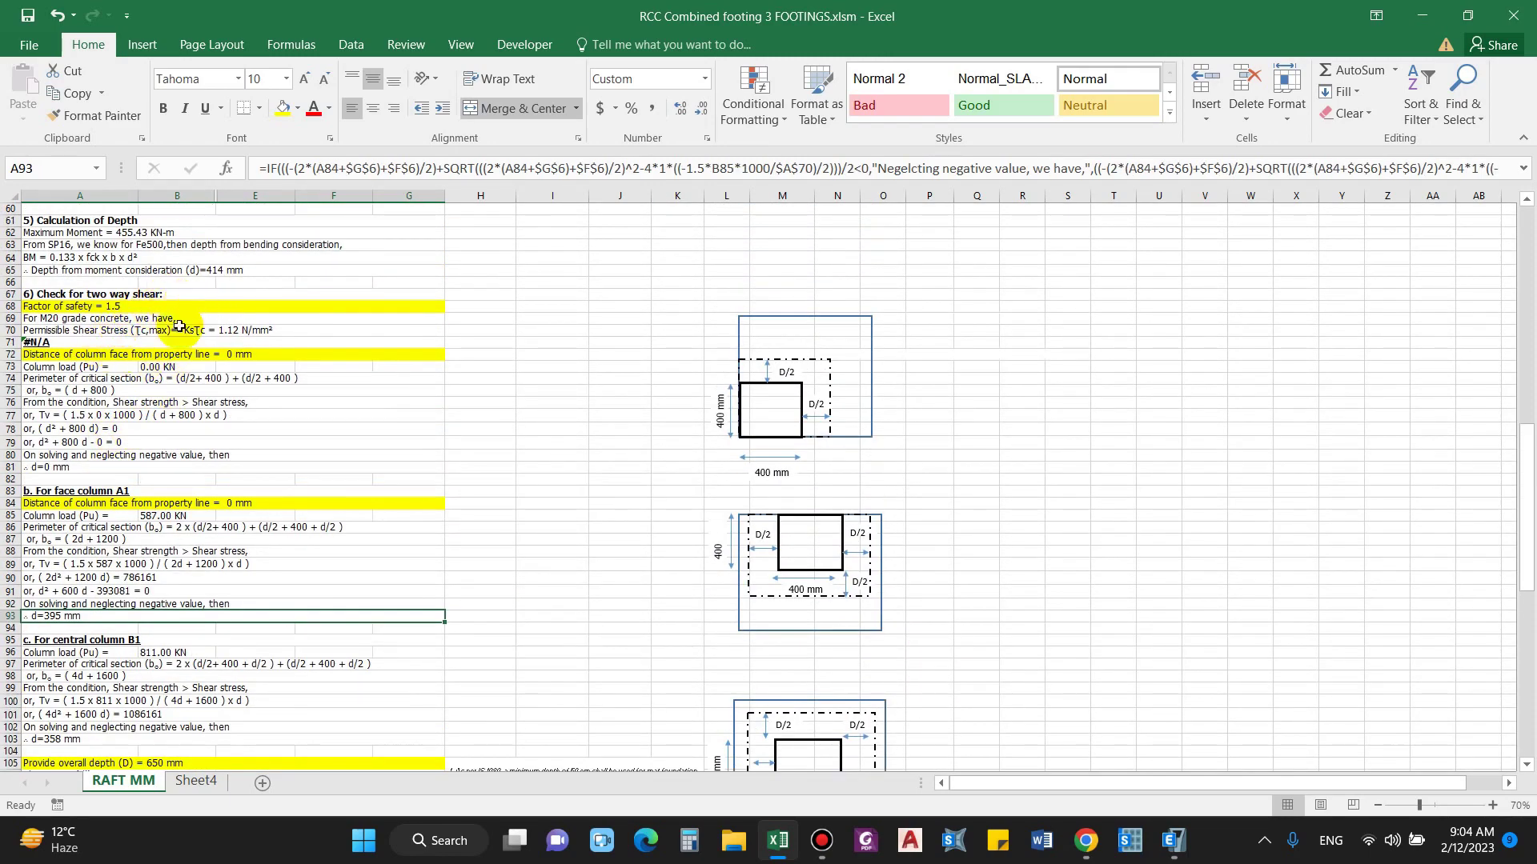
pyautogui.scroll(2, 160, 332)
pyautogui.click(228, 324)
pyautogui.scroll(-9, 190, 524)
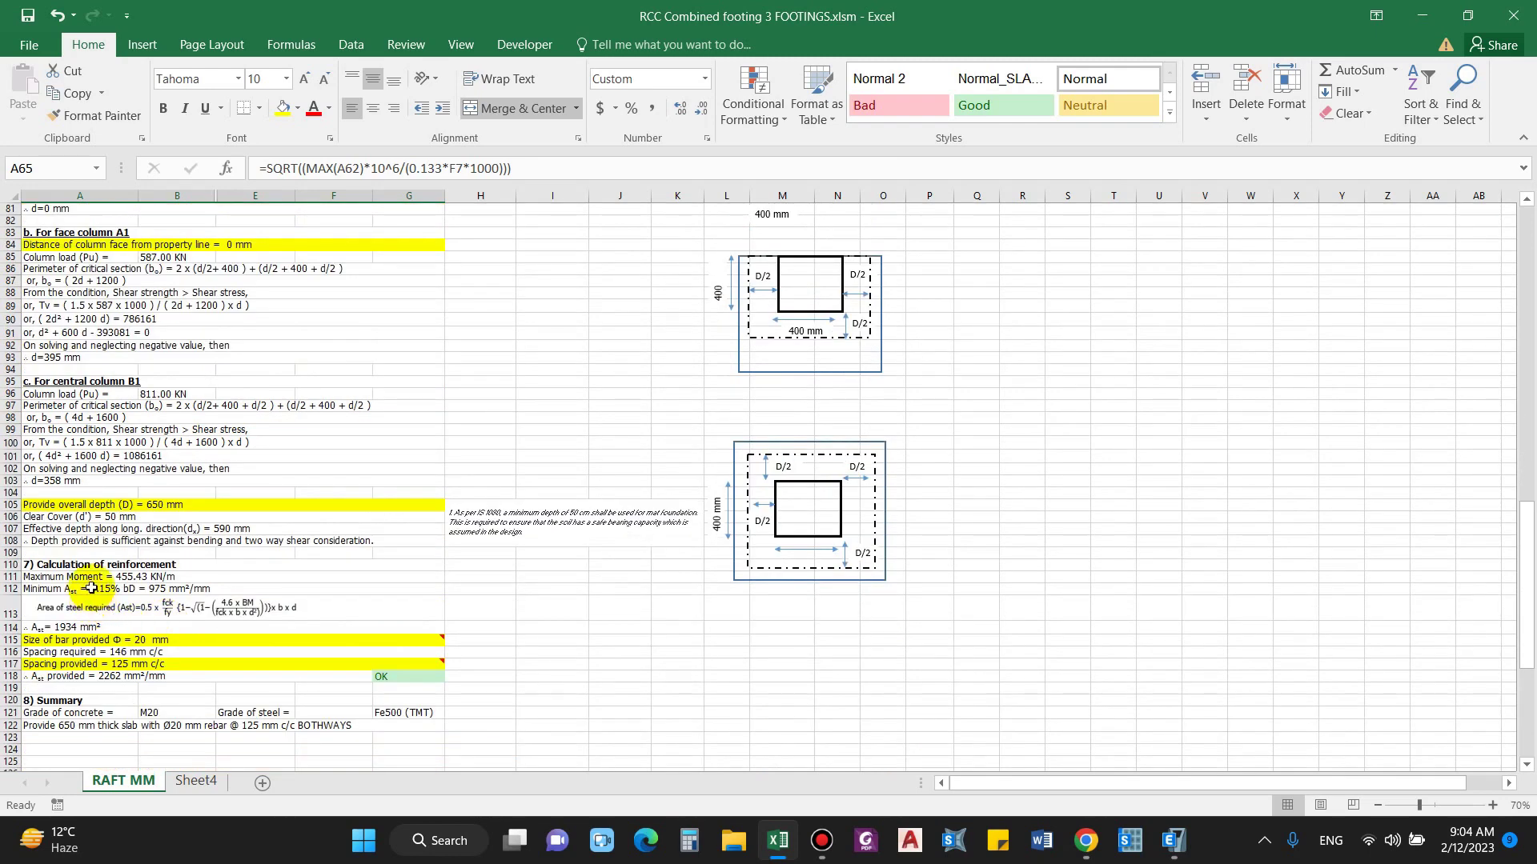
# Change the footing's overall depth to 500 mm and review the depth adequacy check.
pyautogui.click(156, 504)
pyautogui.write('50')
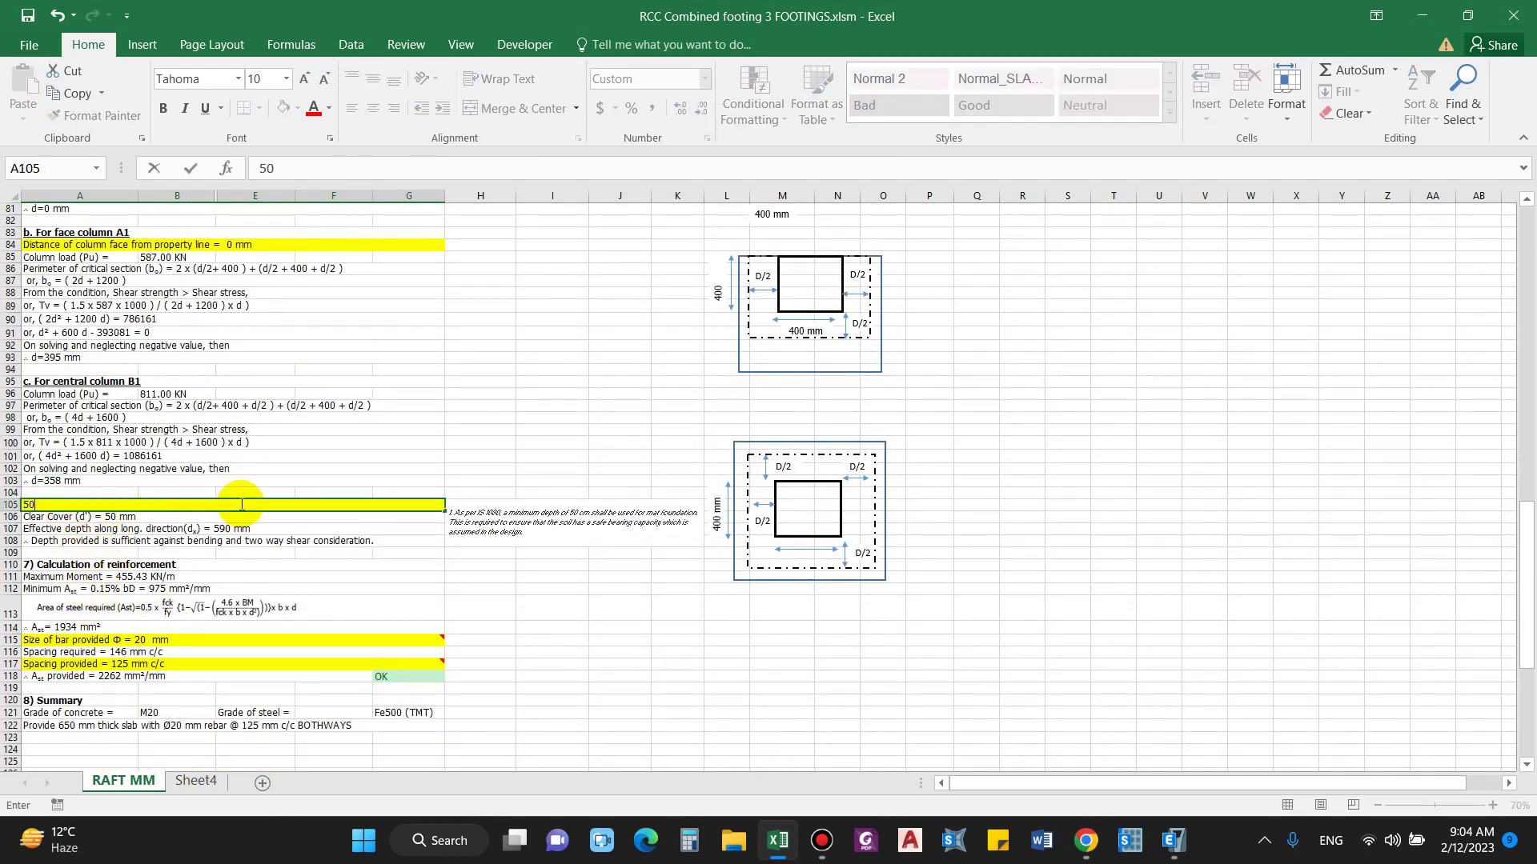
pyautogui.write('0')
pyautogui.press('Return')
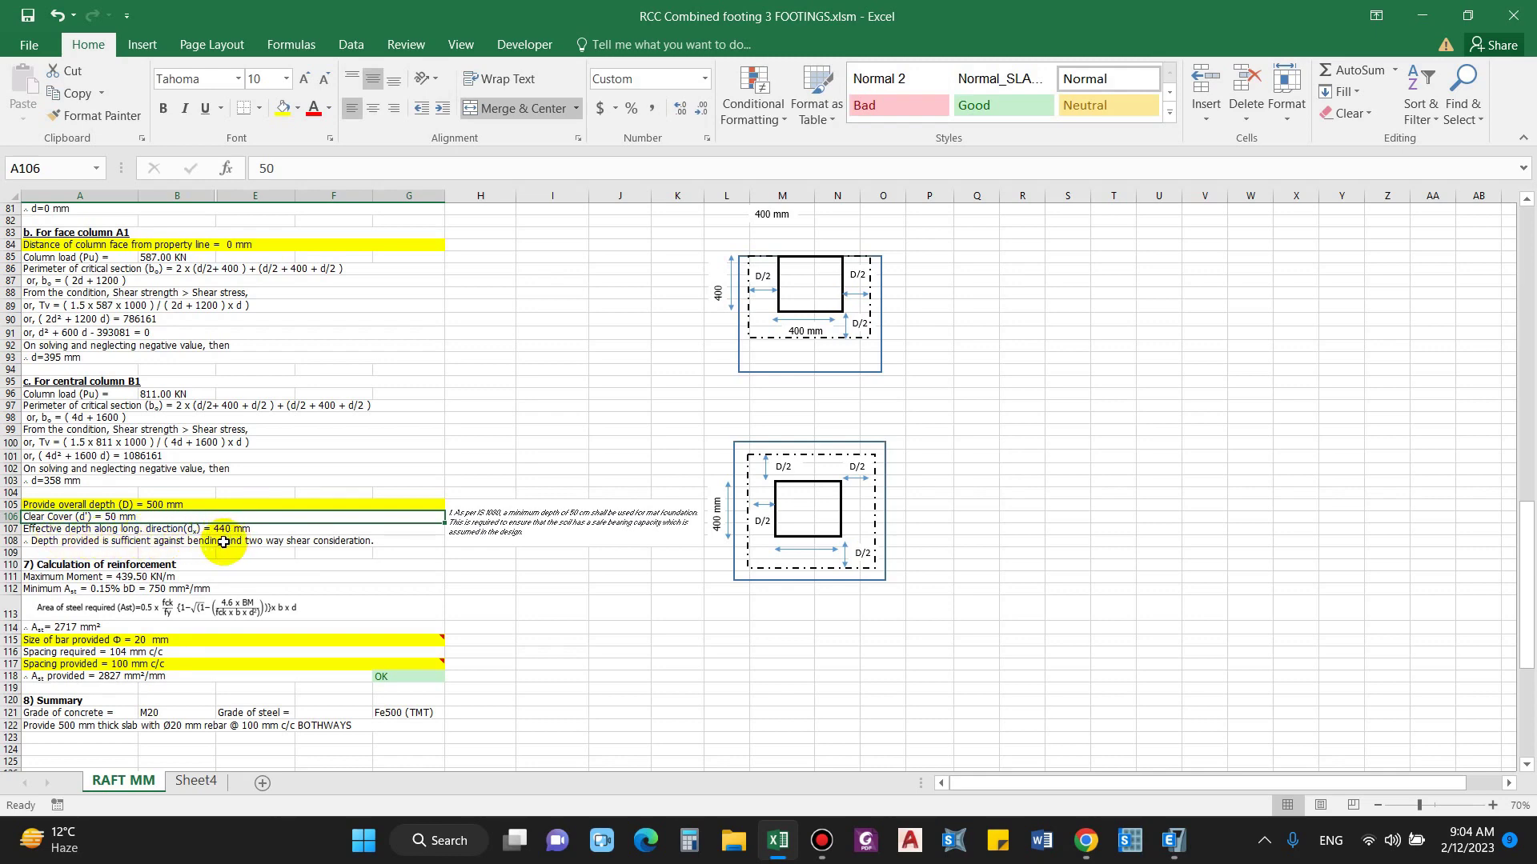
pyautogui.click(55, 550)
pyautogui.click(53, 542)
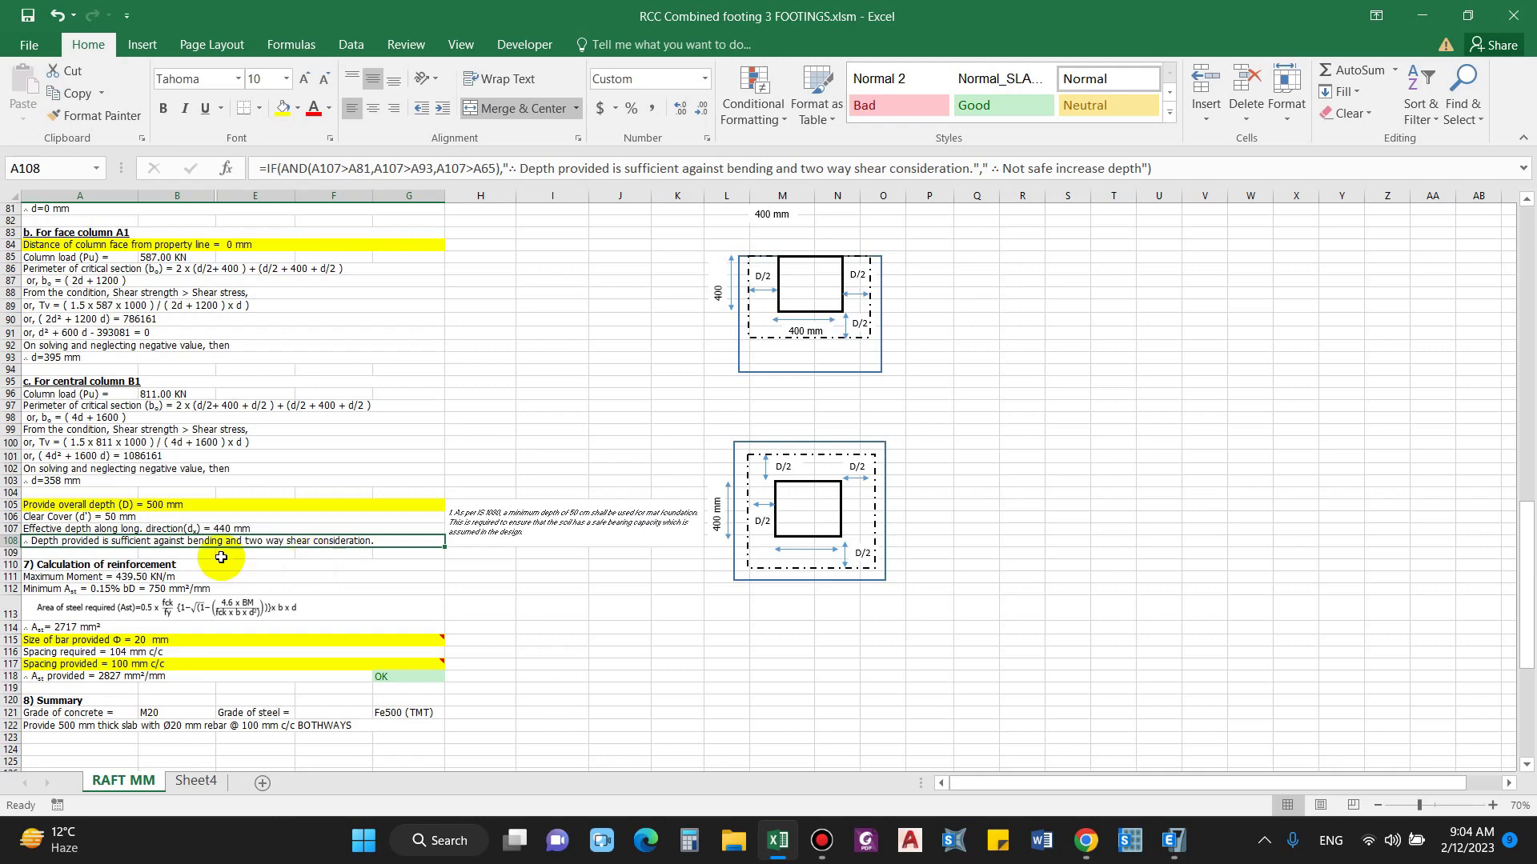
# Review the recalculated moment, steel area, bar size and spacing formulas: 20 mm bars at 100 mm c/c.
pyautogui.click(92, 566)
pyautogui.click(78, 577)
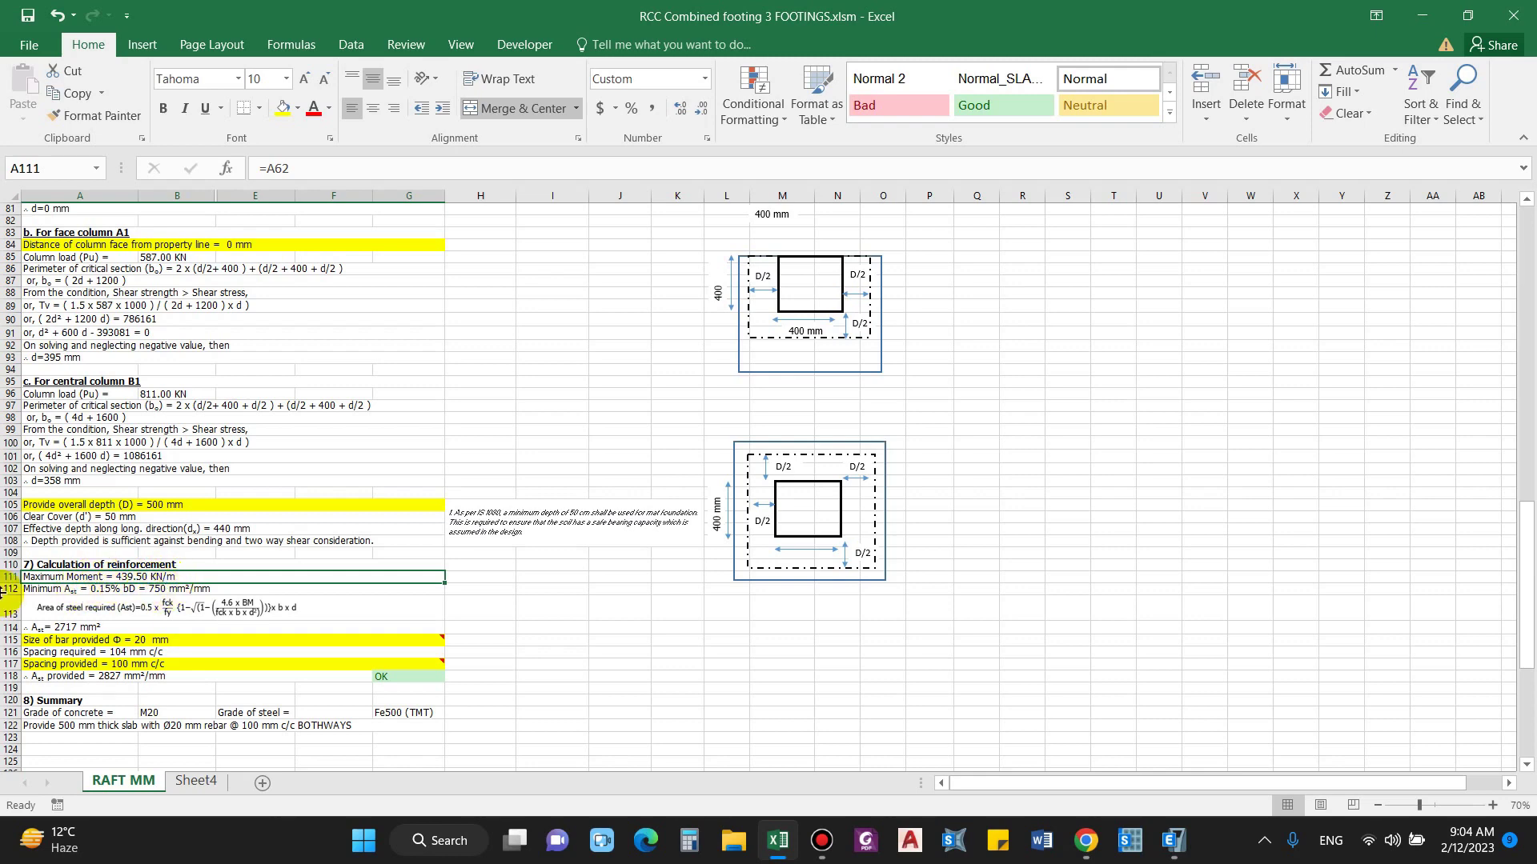
pyautogui.click(60, 589)
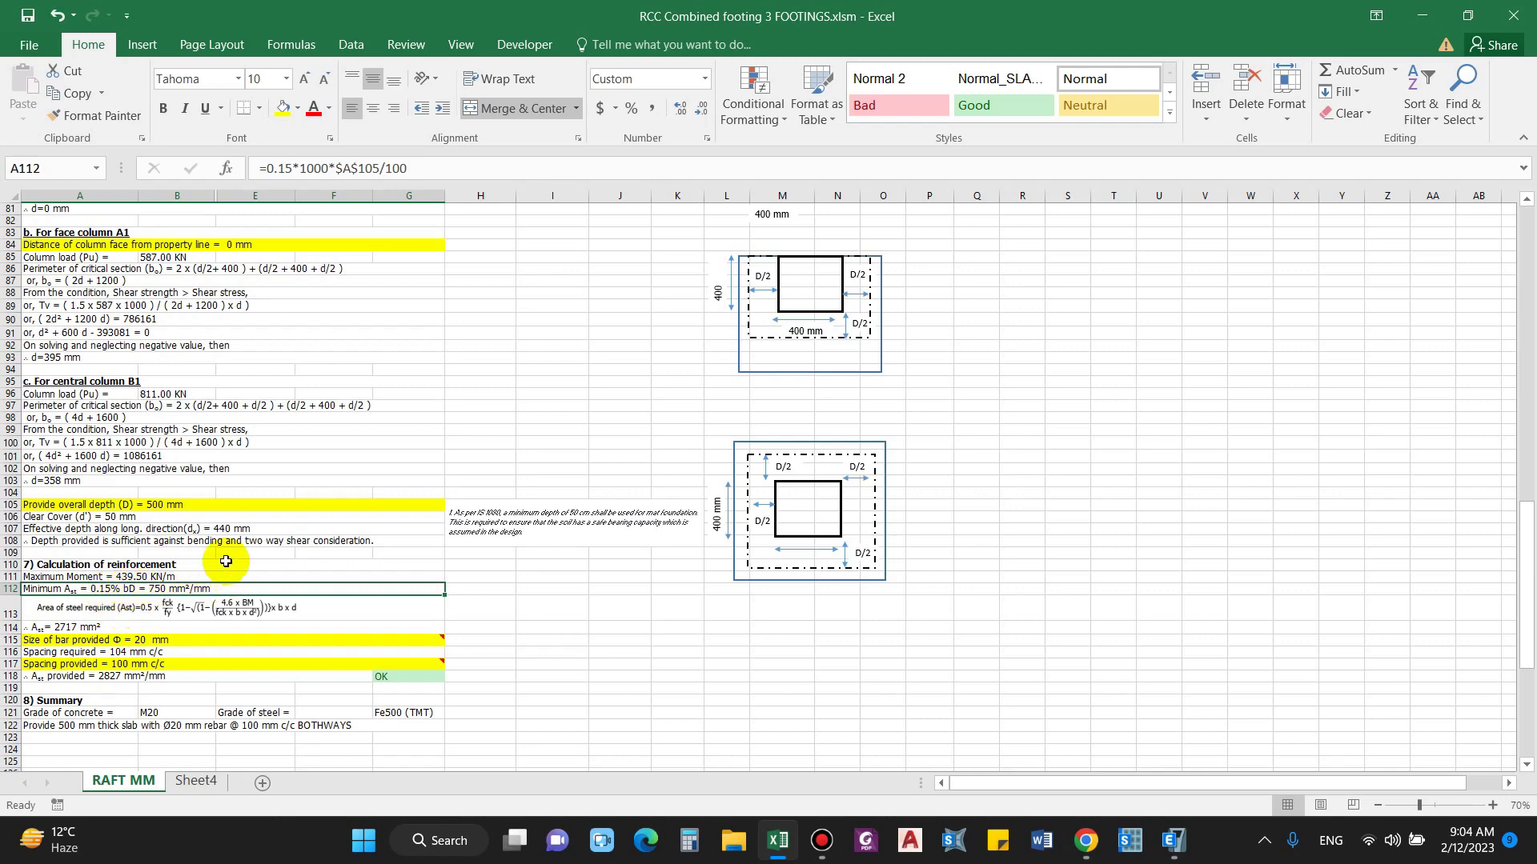
pyautogui.click(64, 613)
pyautogui.click(64, 627)
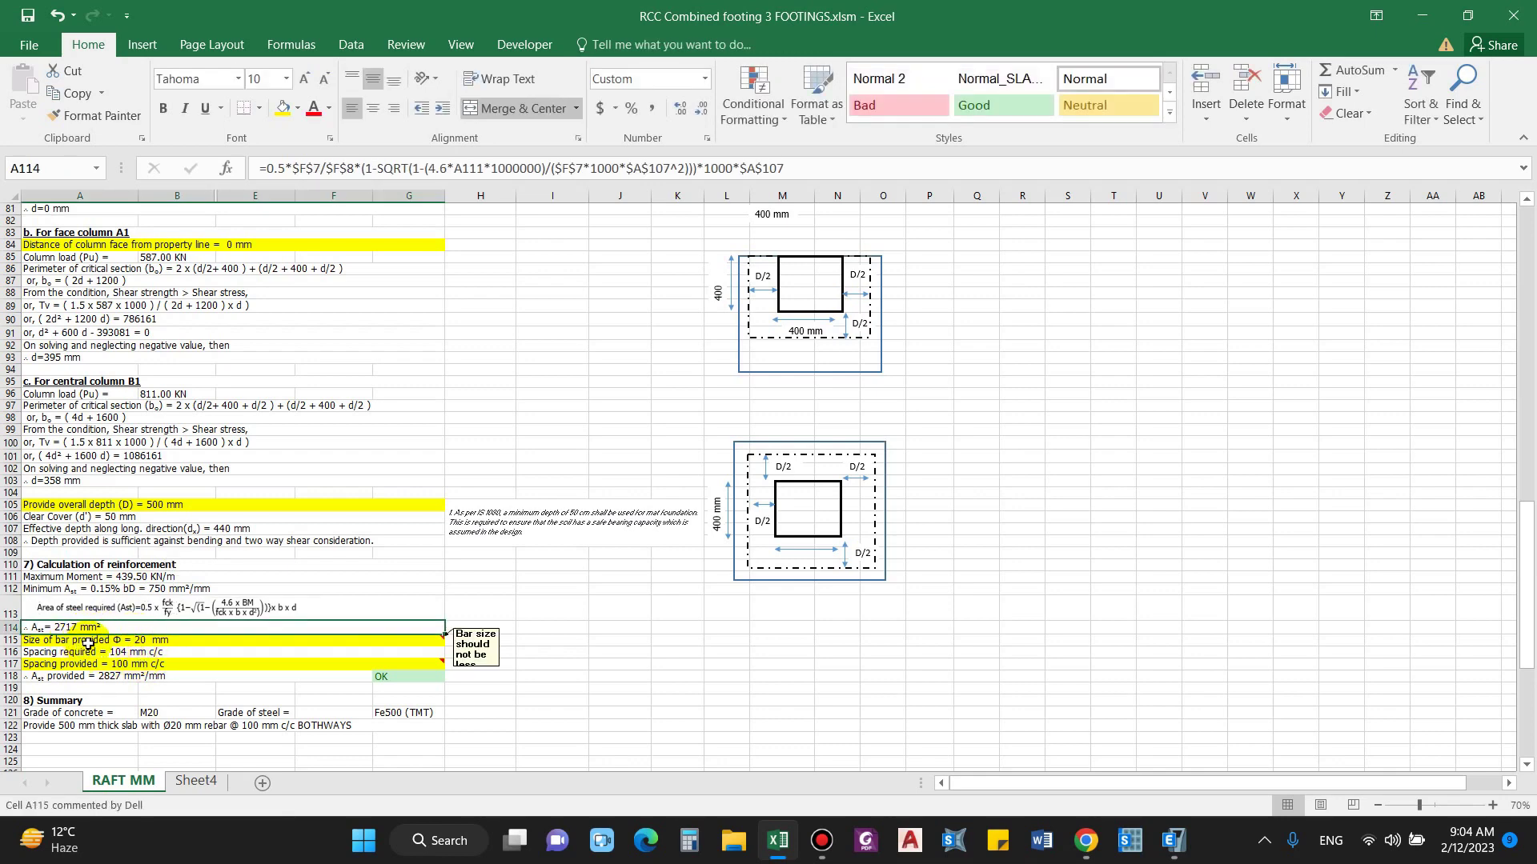
pyautogui.click(141, 638)
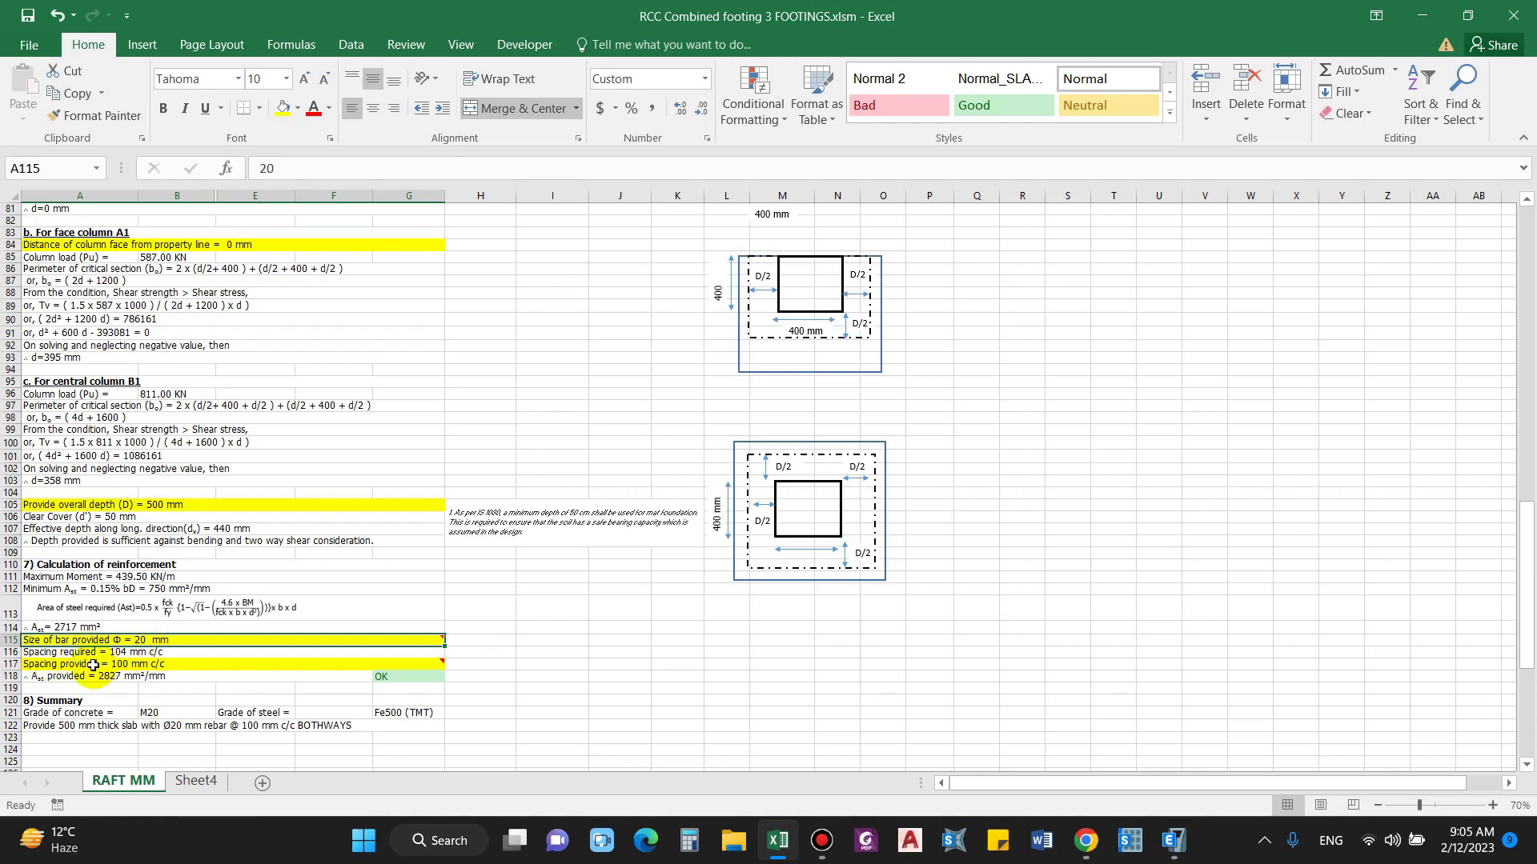
pyautogui.click(116, 653)
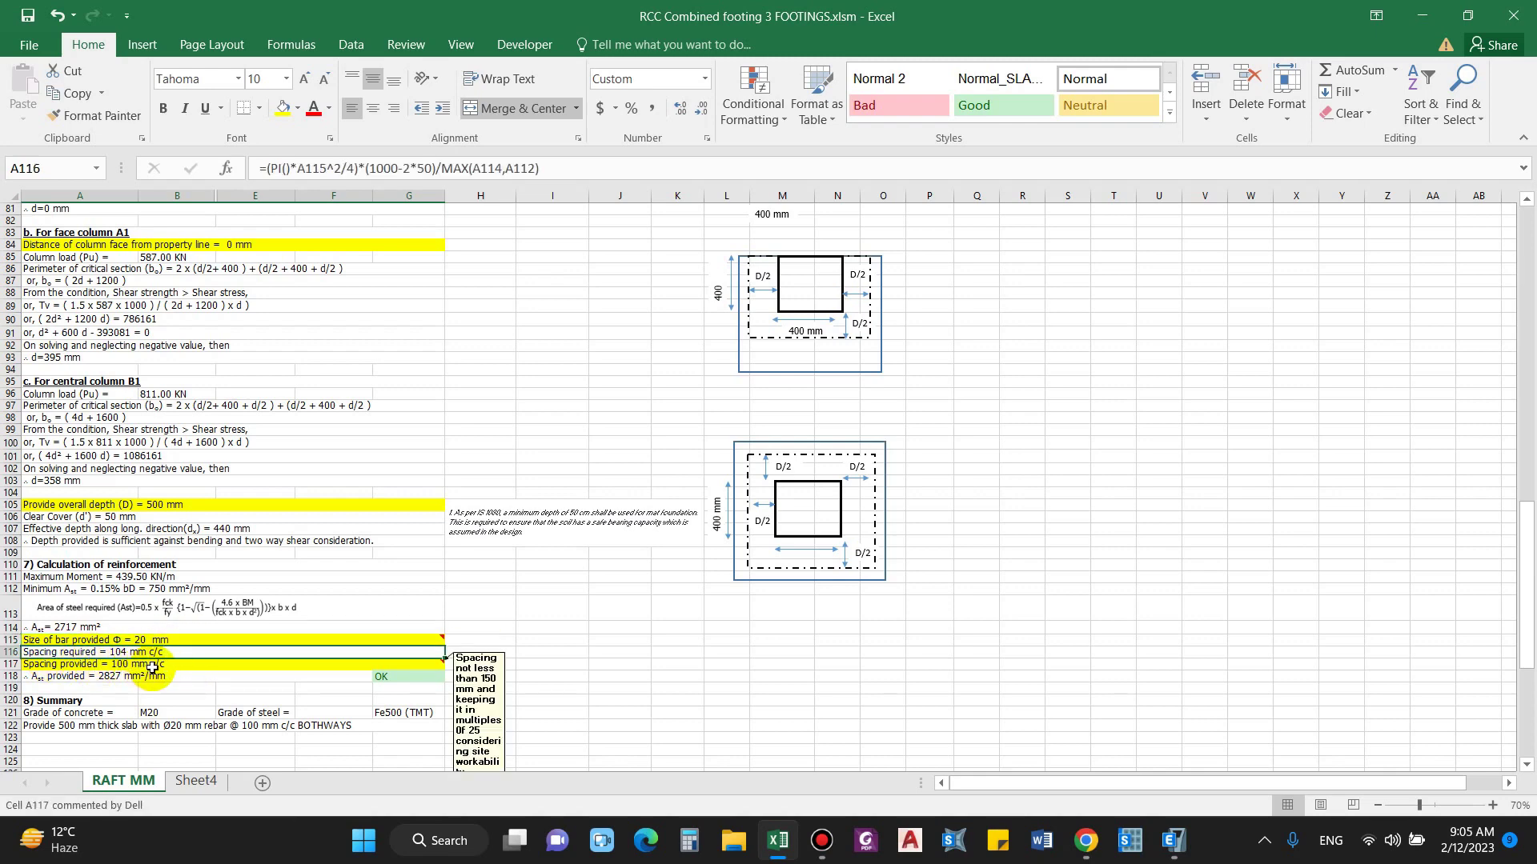
pyautogui.click(95, 665)
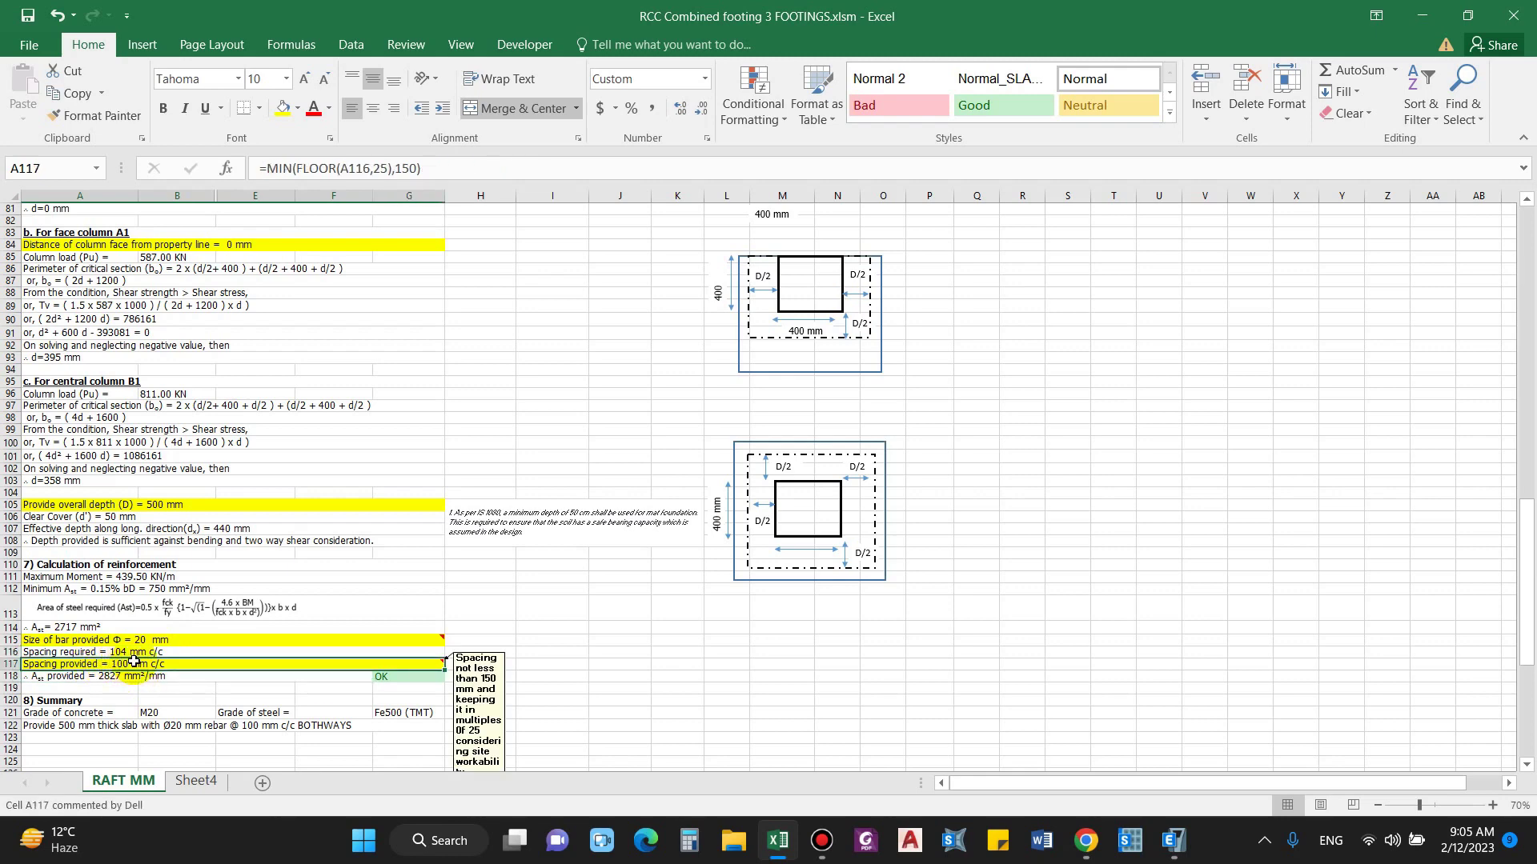
pyautogui.click(84, 678)
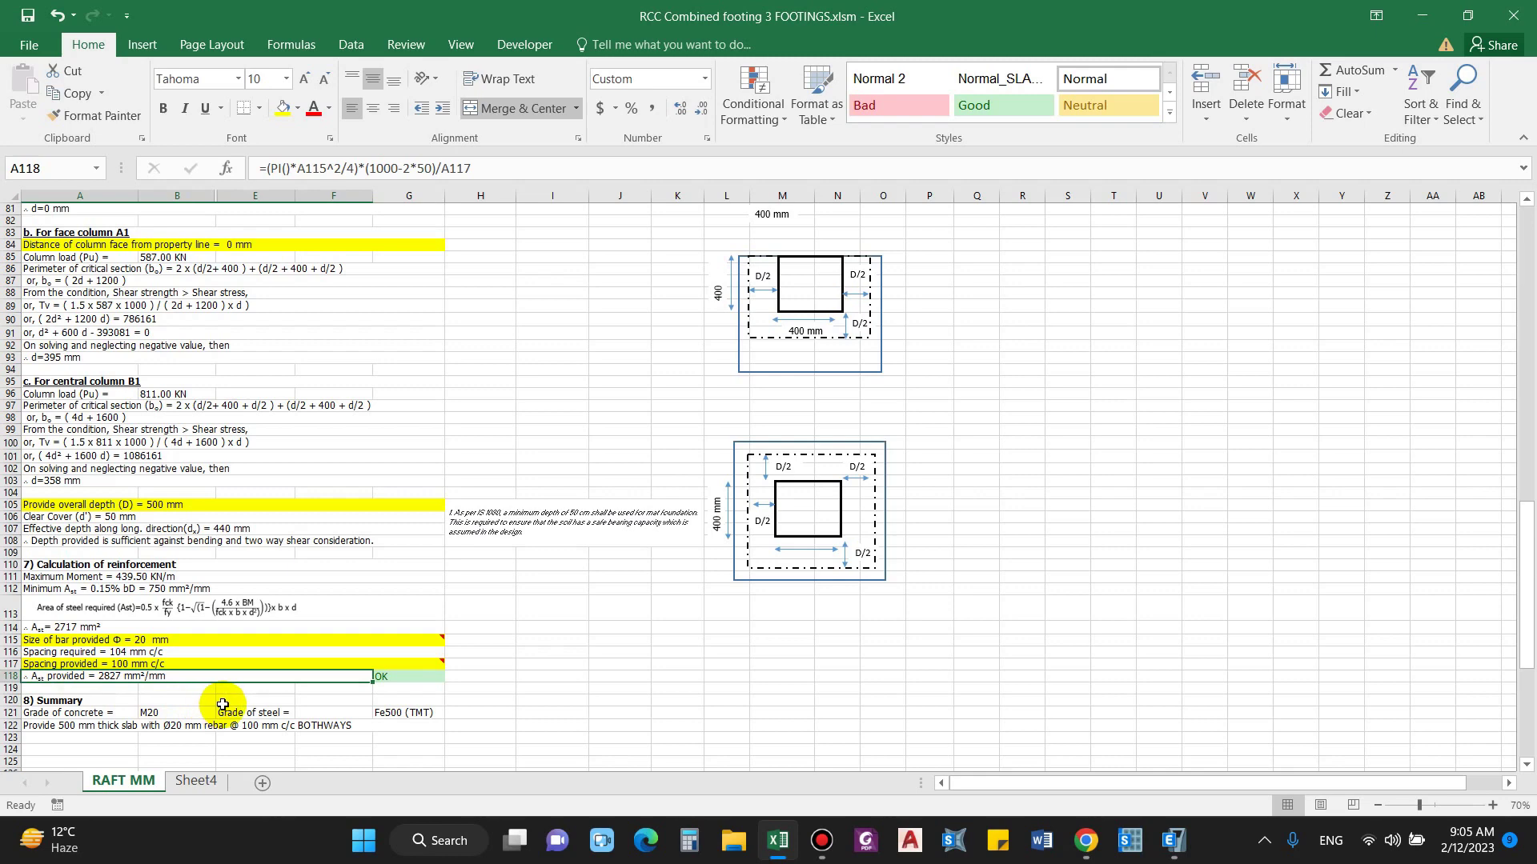
pyautogui.scroll(-1, 223, 704)
pyautogui.click(112, 719)
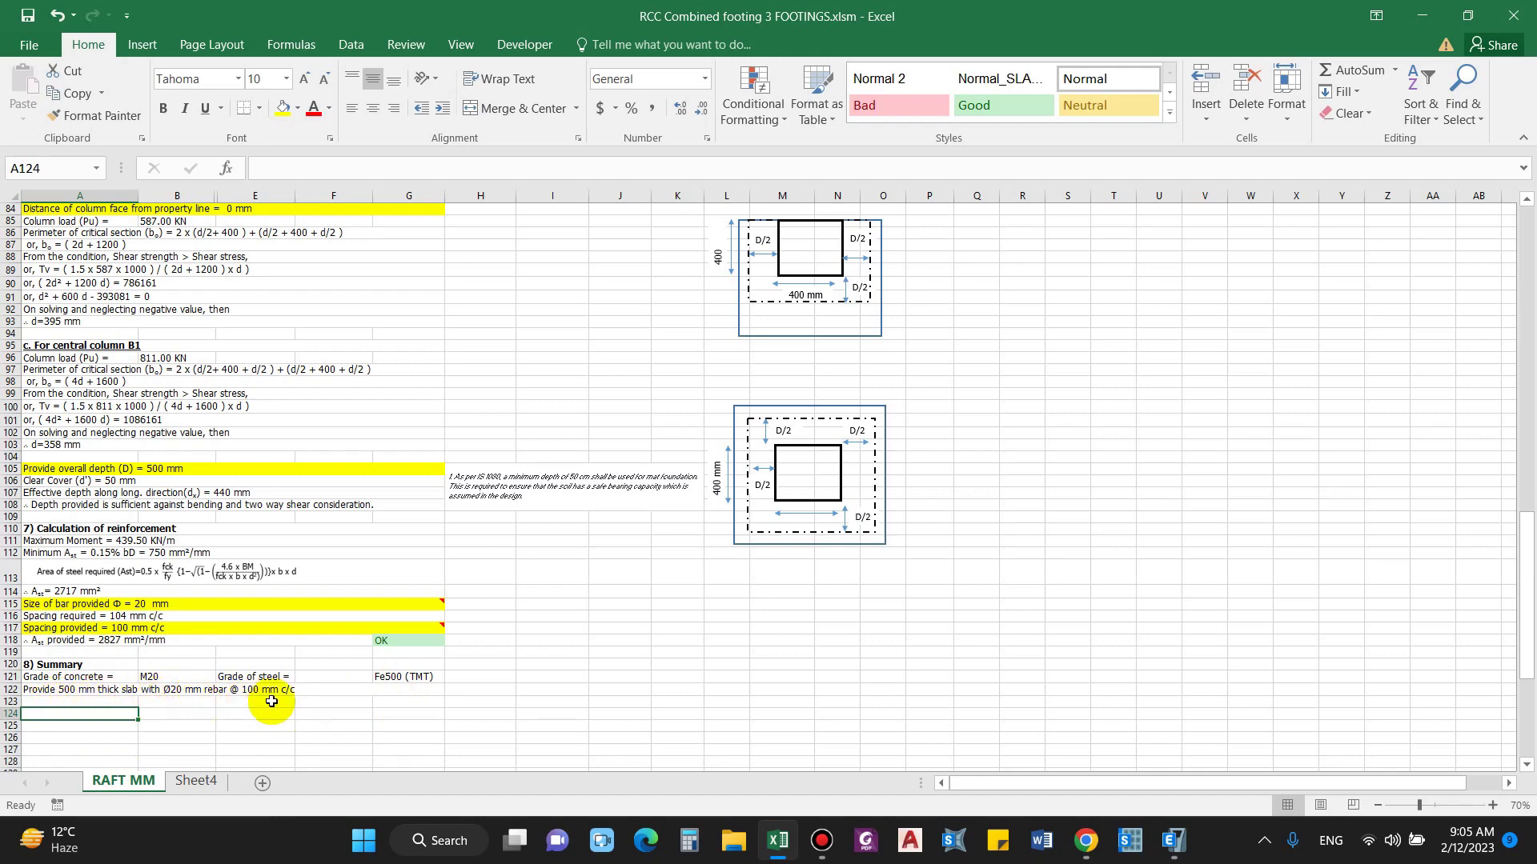
pyautogui.hotkey('ctrl', 'z')
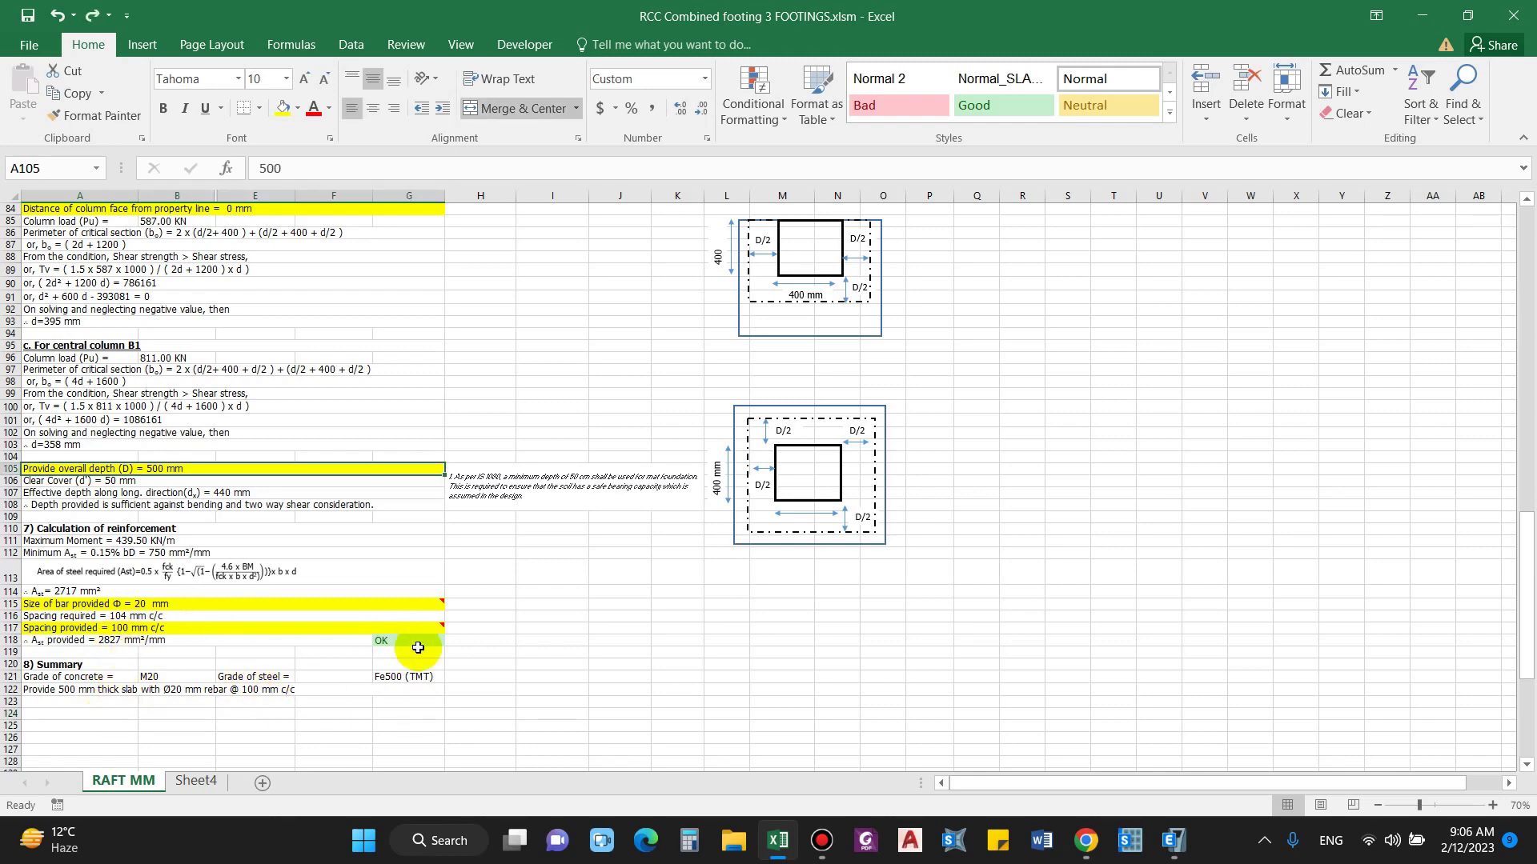
pyautogui.click(80, 594)
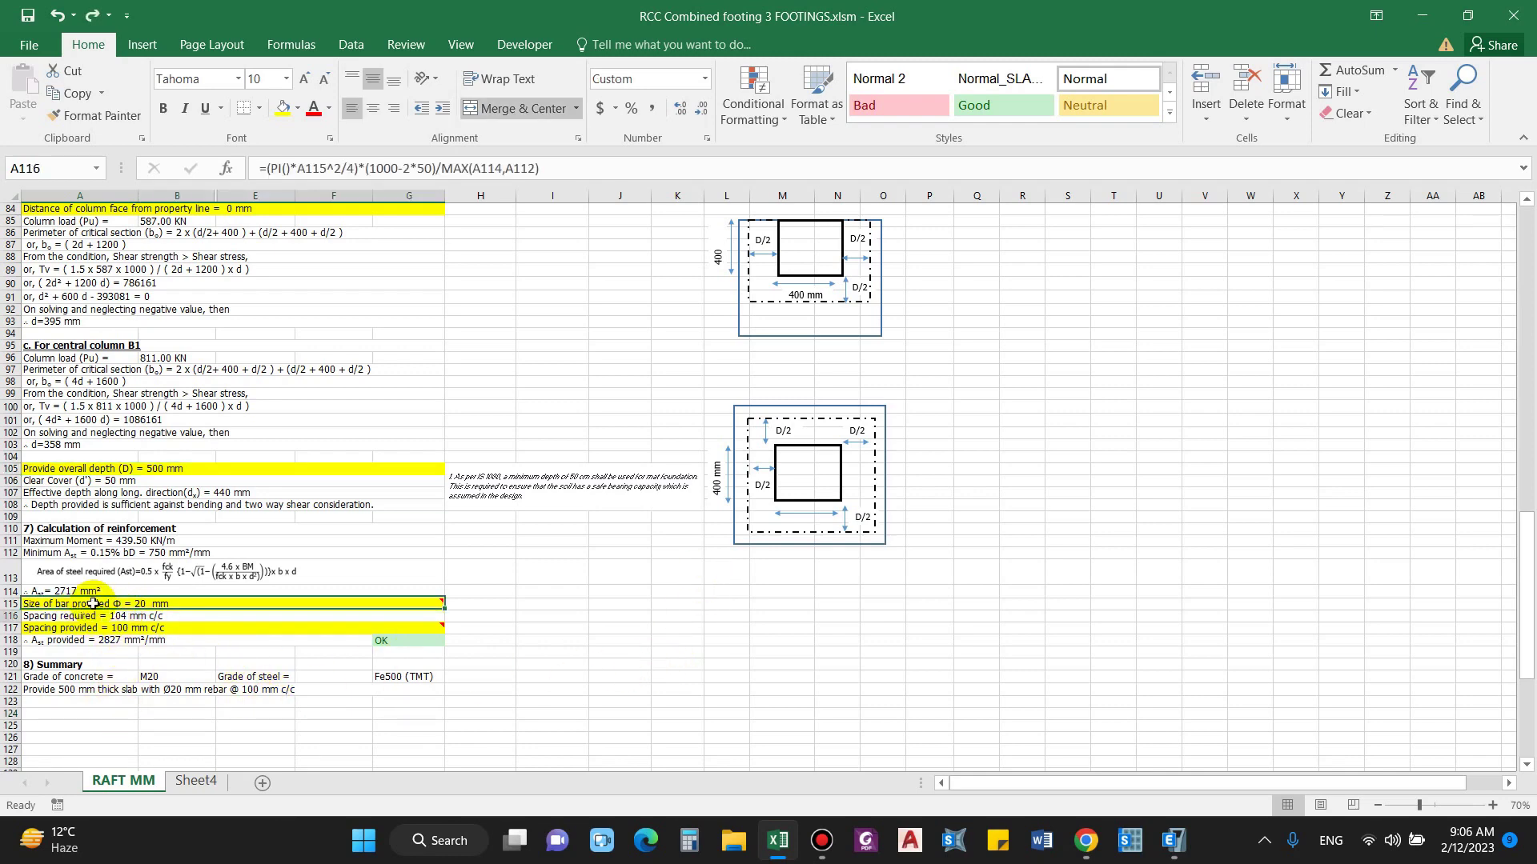
pyautogui.click(91, 564)
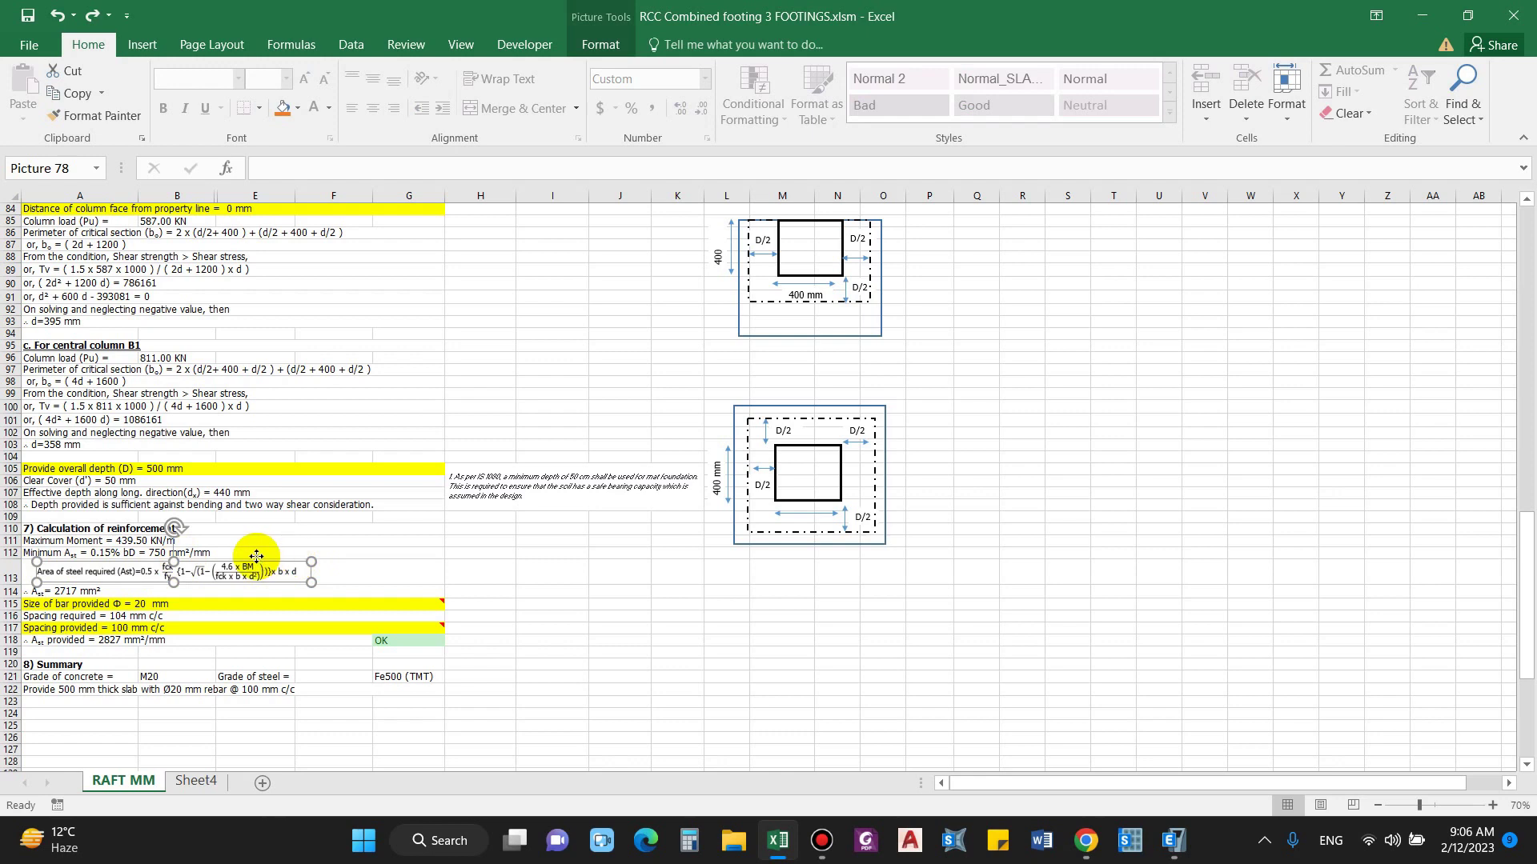
pyautogui.moveTo(120, 559); pyautogui.dragTo(116, 560)
pyautogui.click(113, 554)
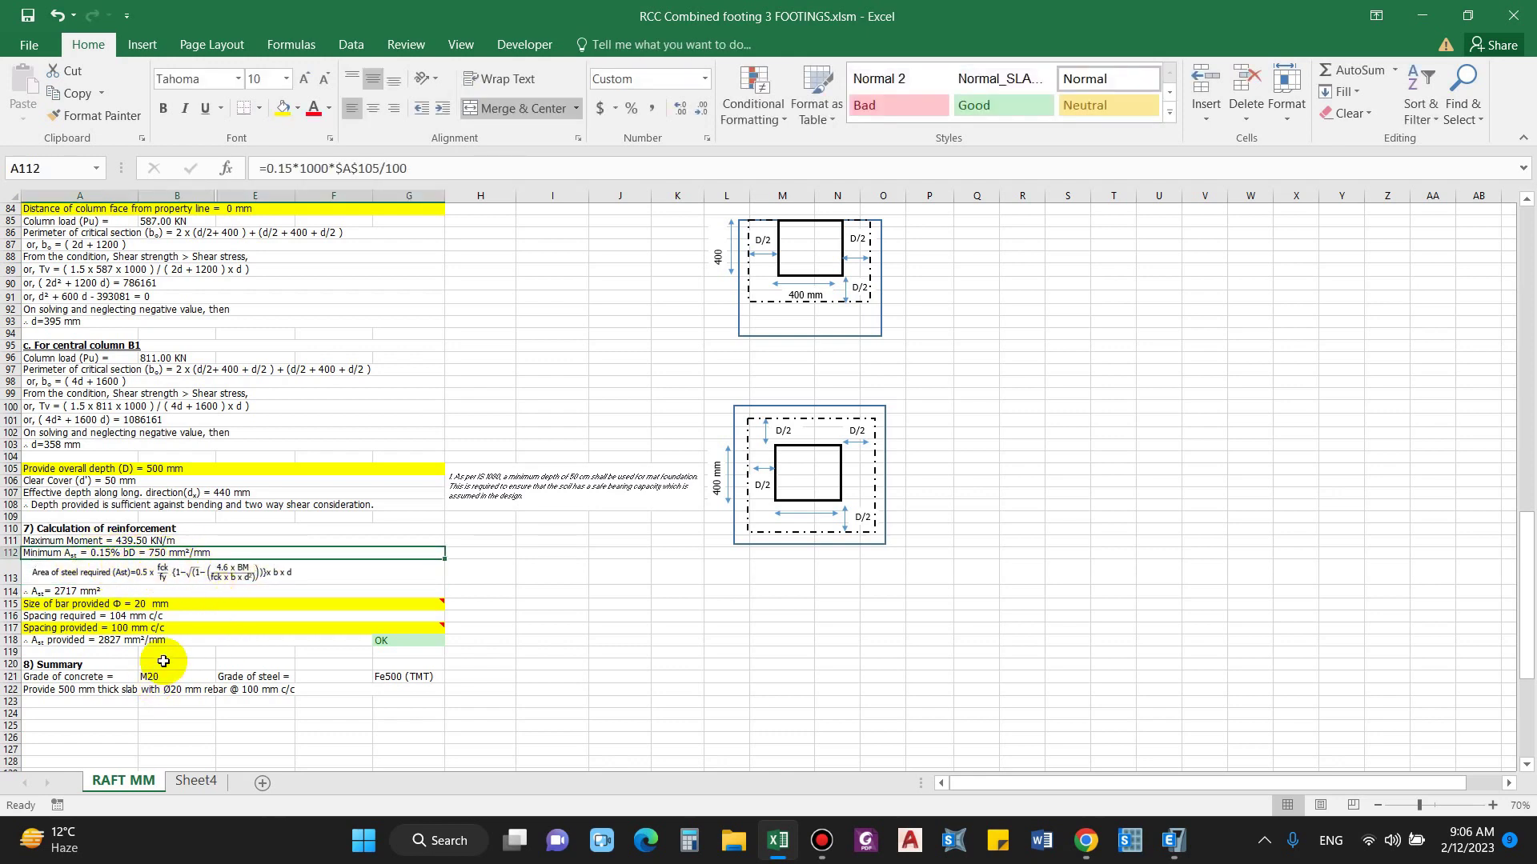
pyautogui.click(163, 605)
pyautogui.write('12')
pyautogui.press('Return')
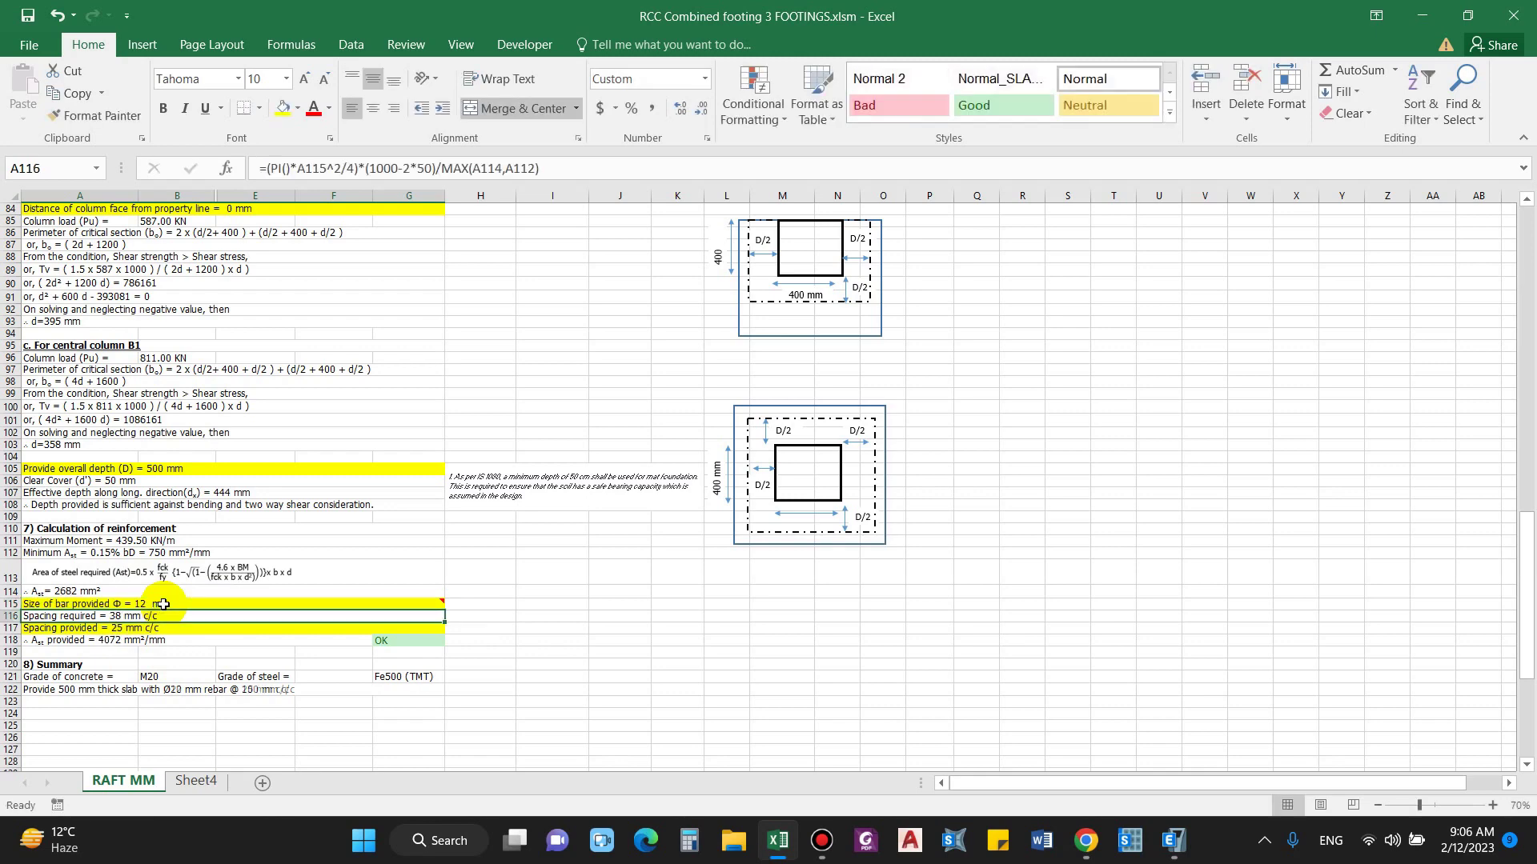
pyautogui.click(137, 632)
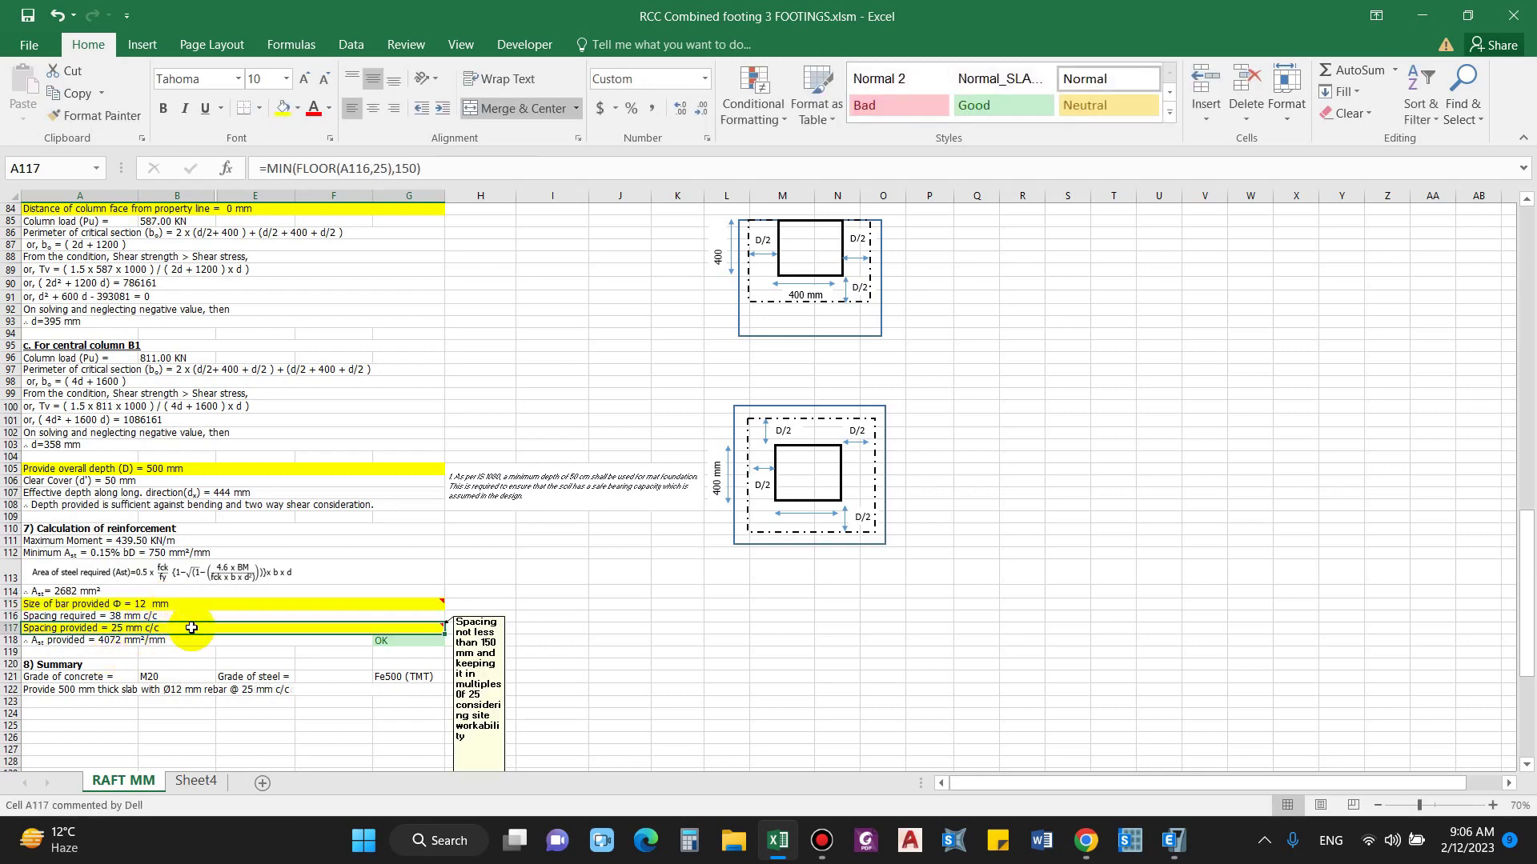
pyautogui.write('150')
pyautogui.press('Return')
pyautogui.click(180, 629)
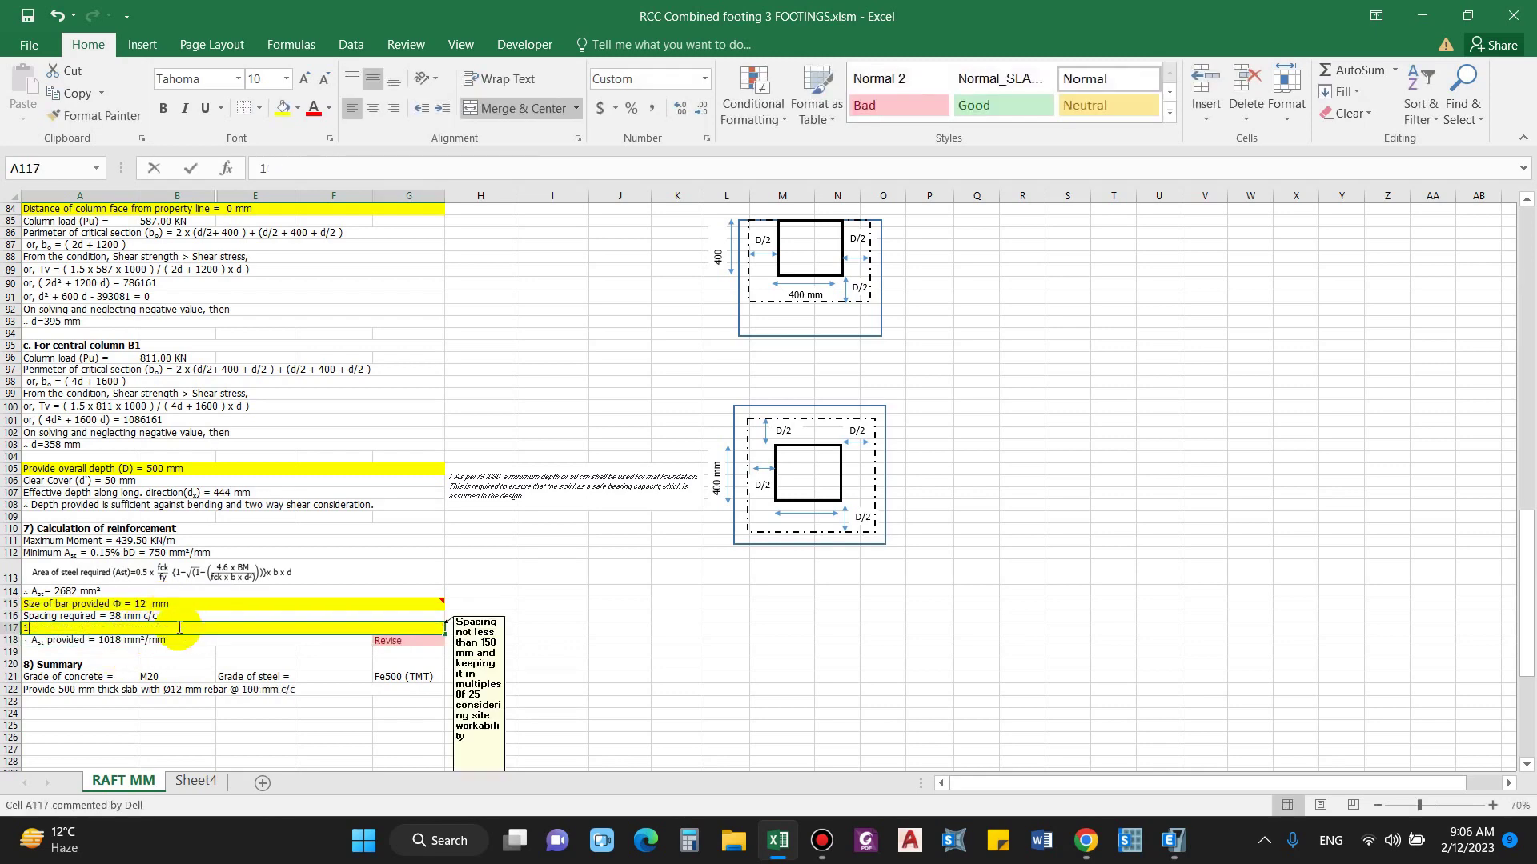
pyautogui.doubleClick(179, 628)
pyautogui.press('Return')
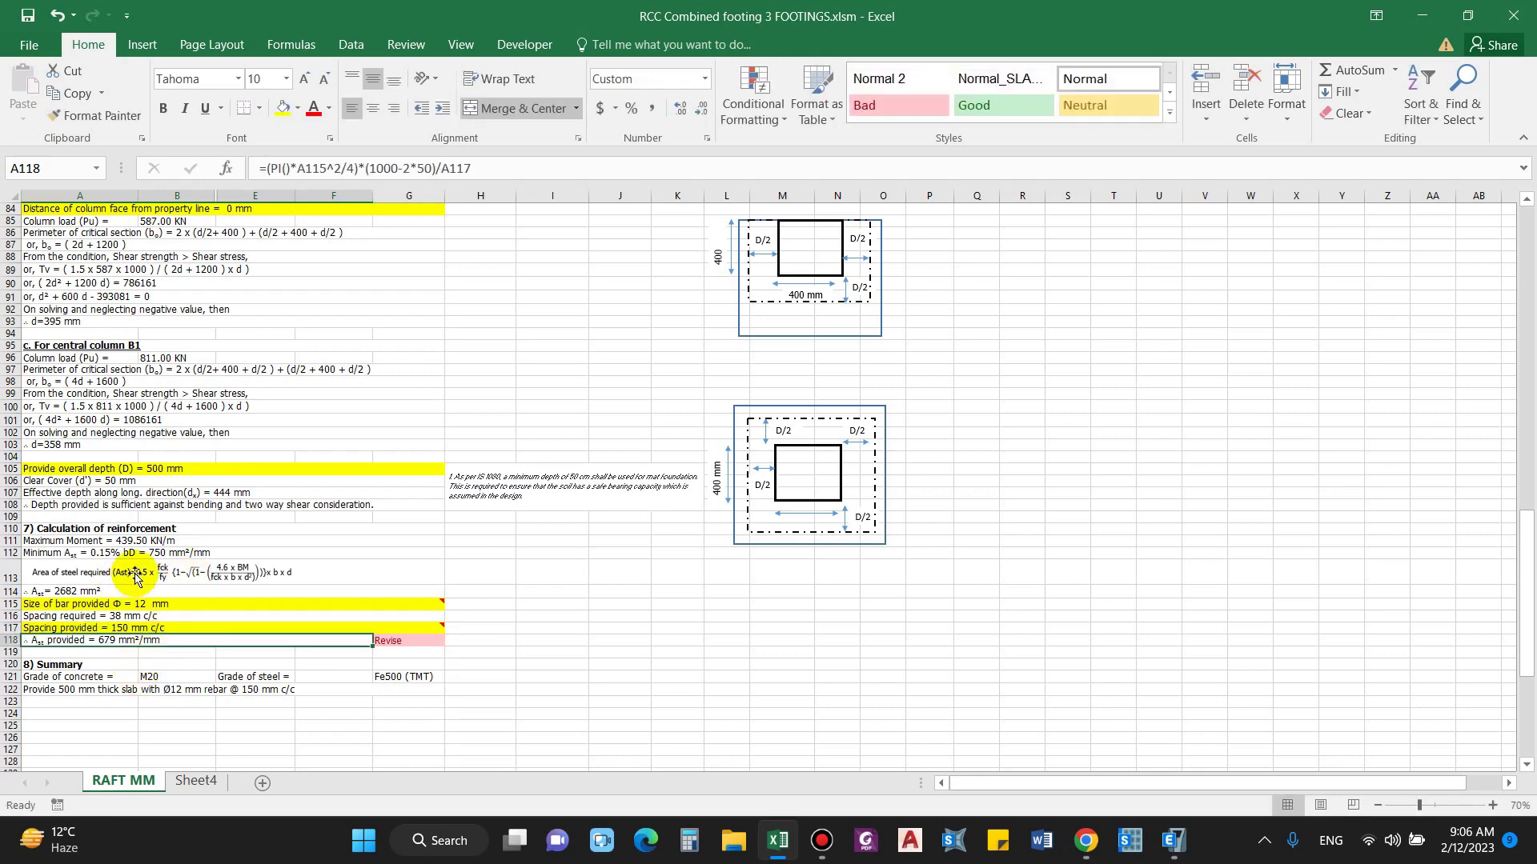
pyautogui.click(164, 605)
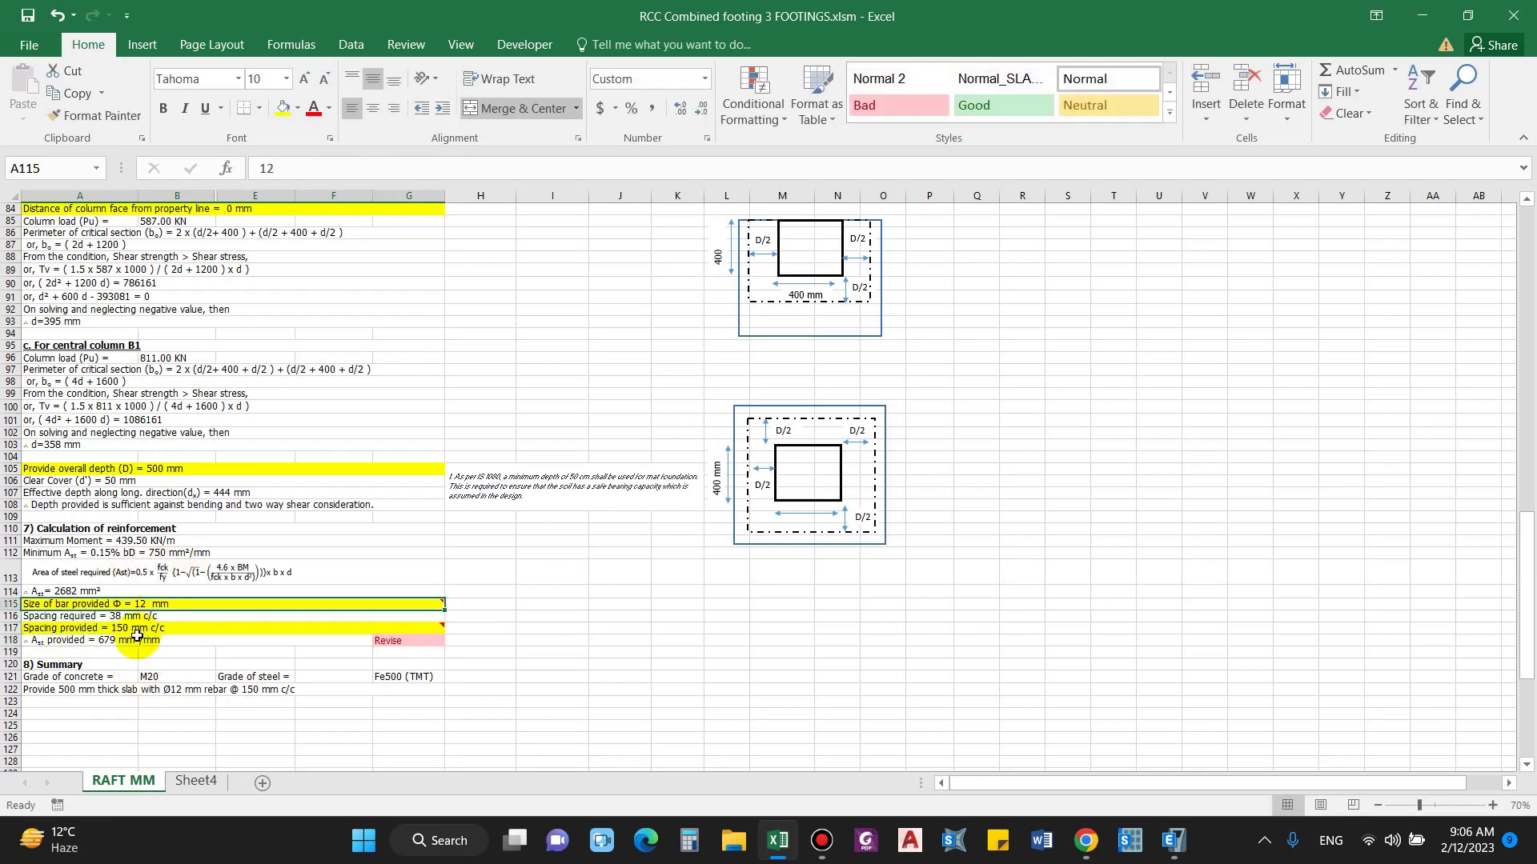
pyautogui.write('16')
pyautogui.press('Return')
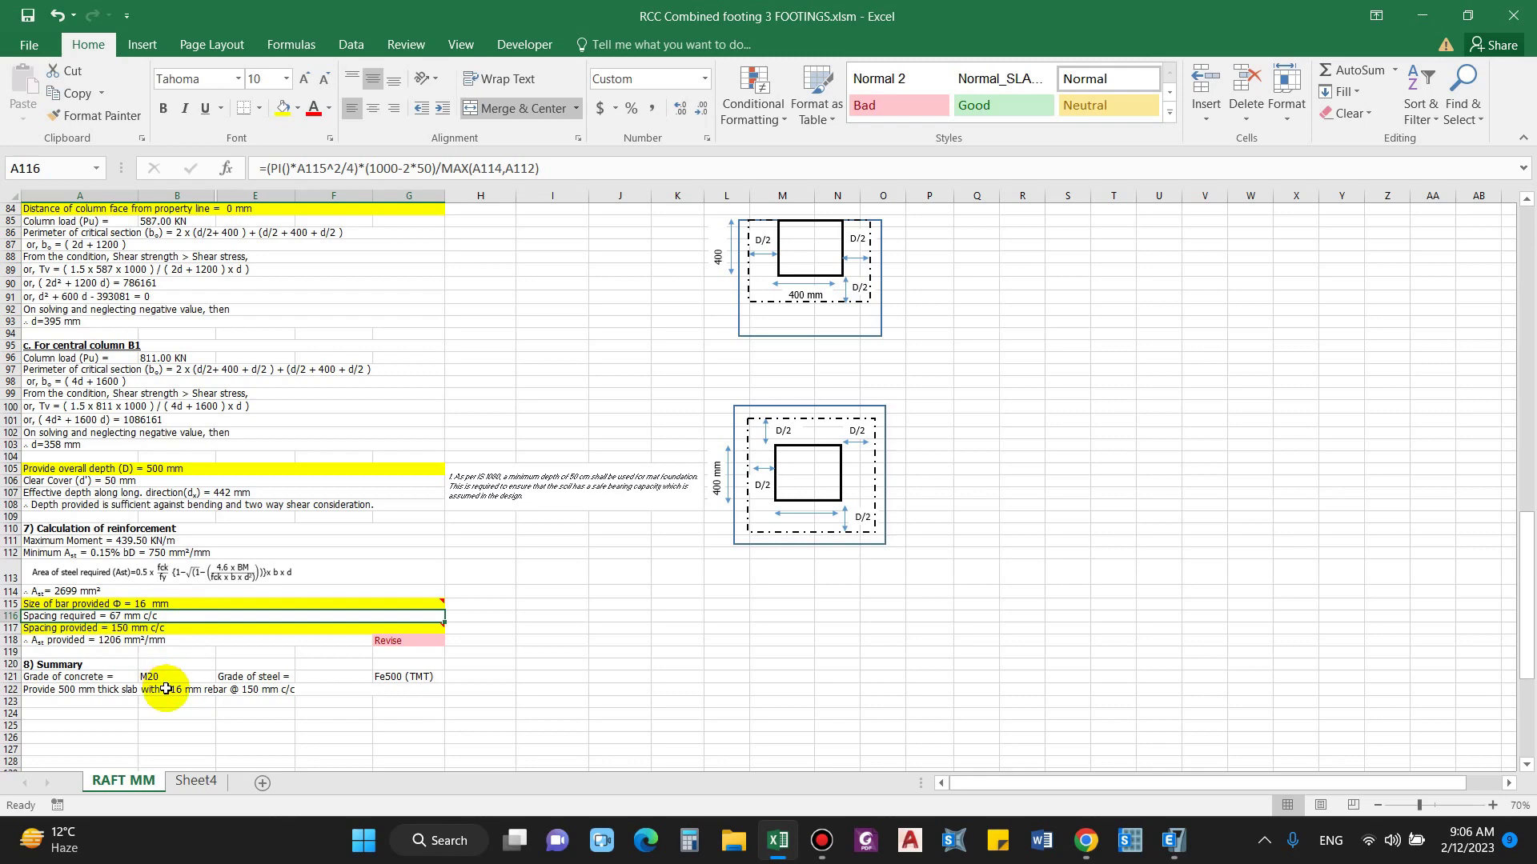
pyautogui.hotkey('ctrl', 'z')
pyautogui.click(244, 738)
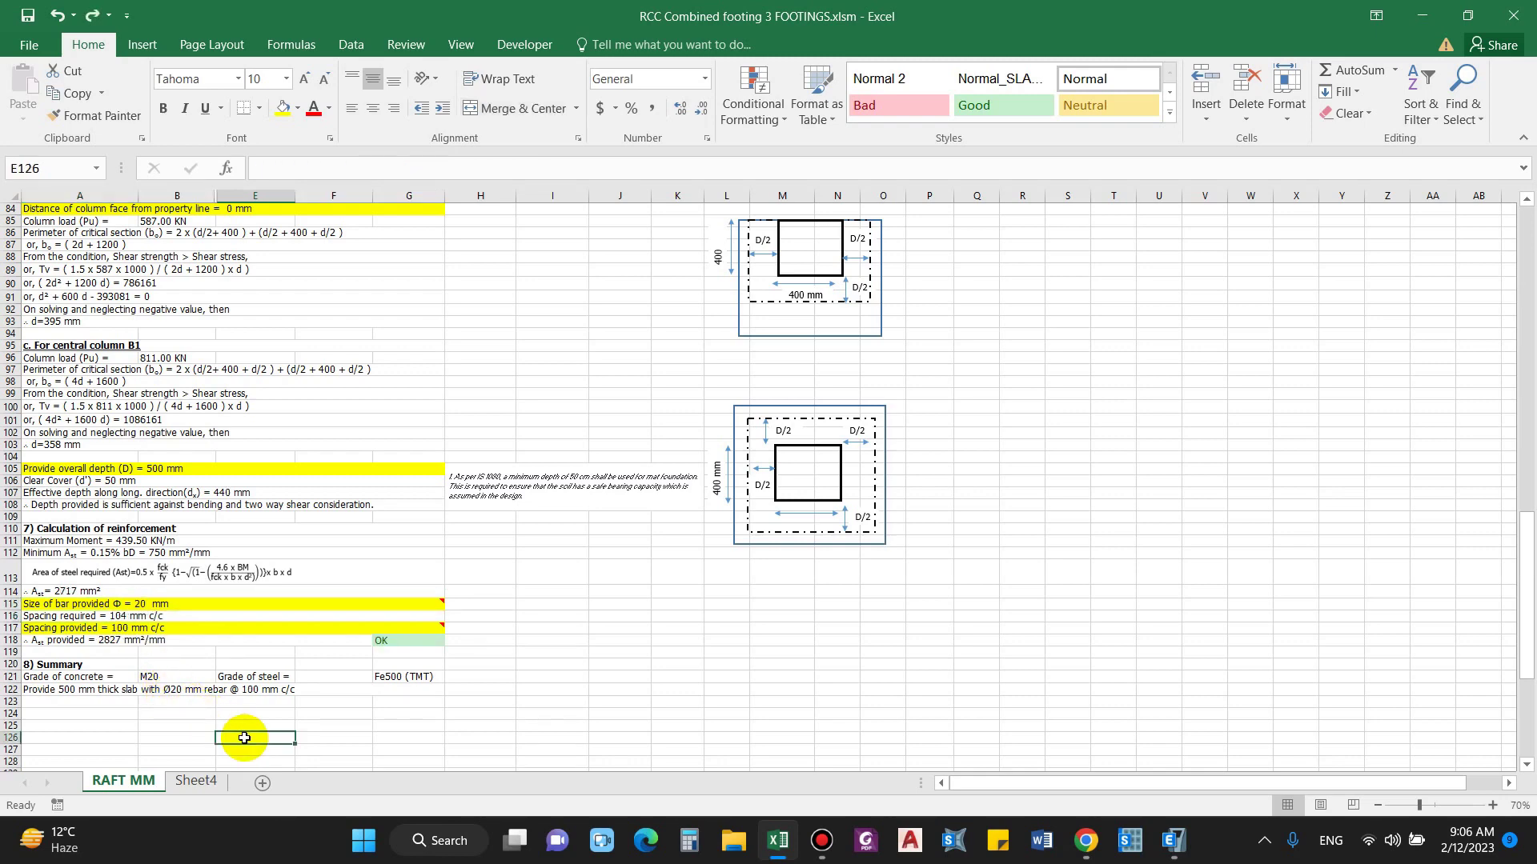